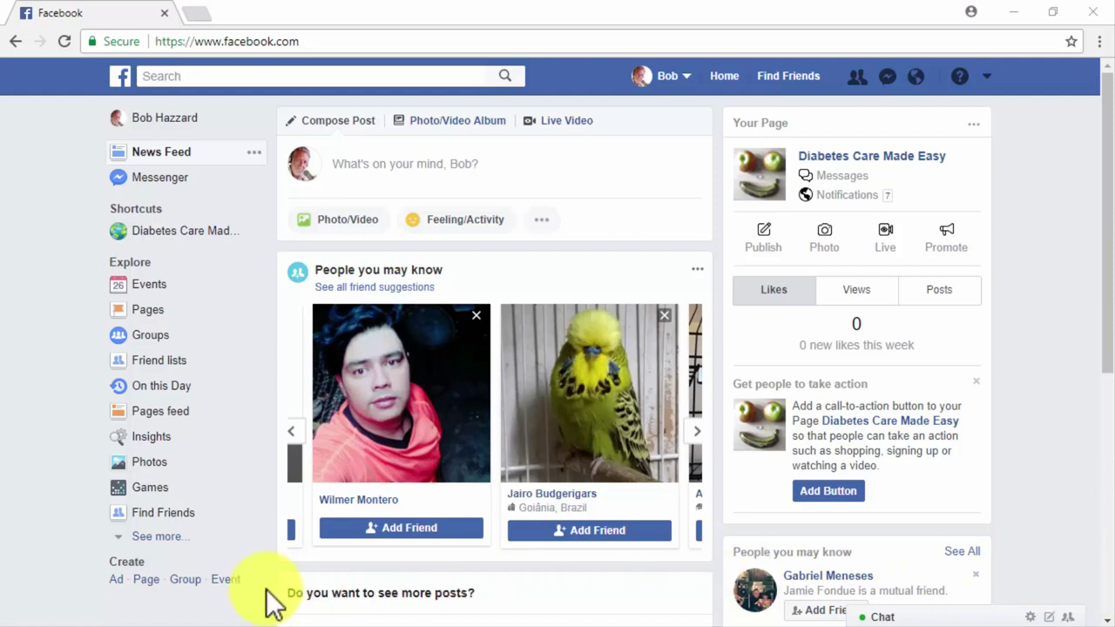
# Choose Ad under Create to reach the campaign objective list (Brand Awareness through Store Visits).
pyautogui.click(122, 581)
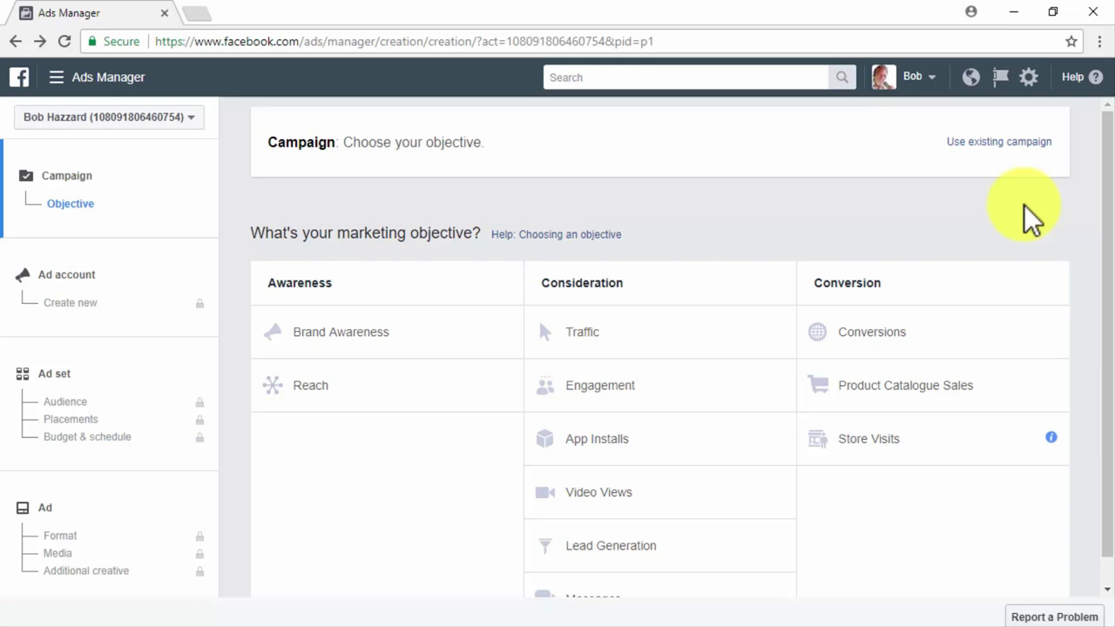
pyautogui.click(1023, 150)
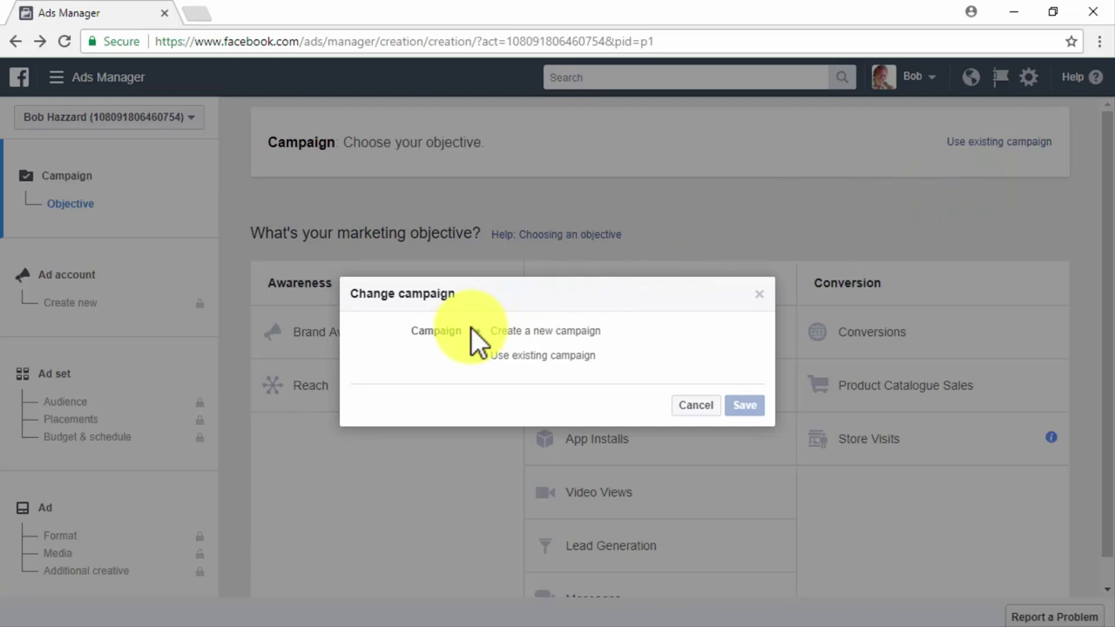
pyautogui.click(479, 356)
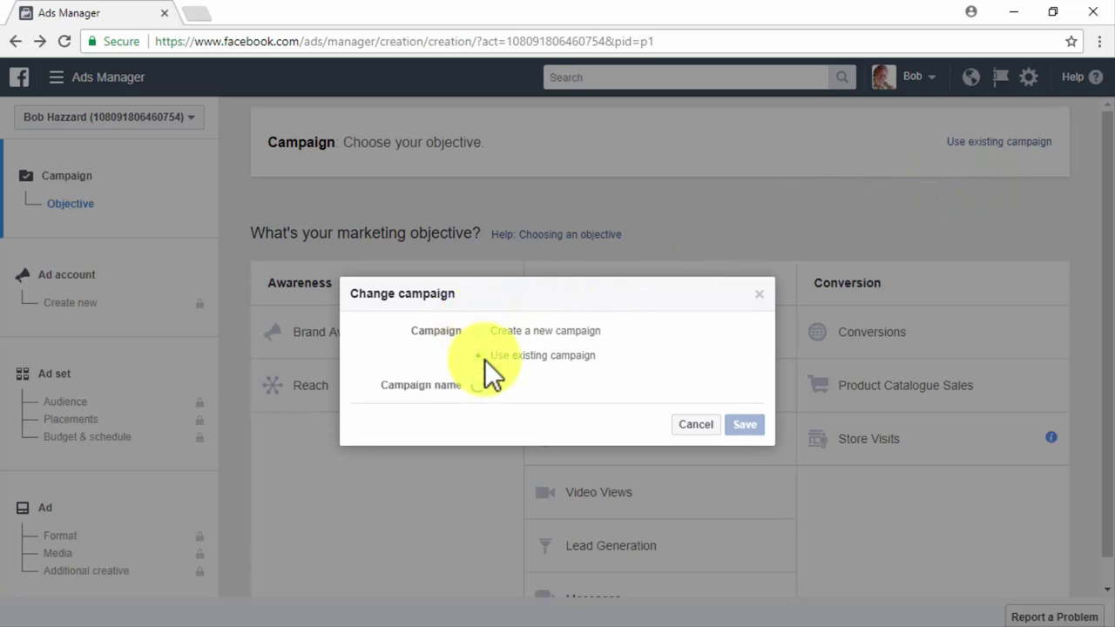
pyautogui.click(478, 331)
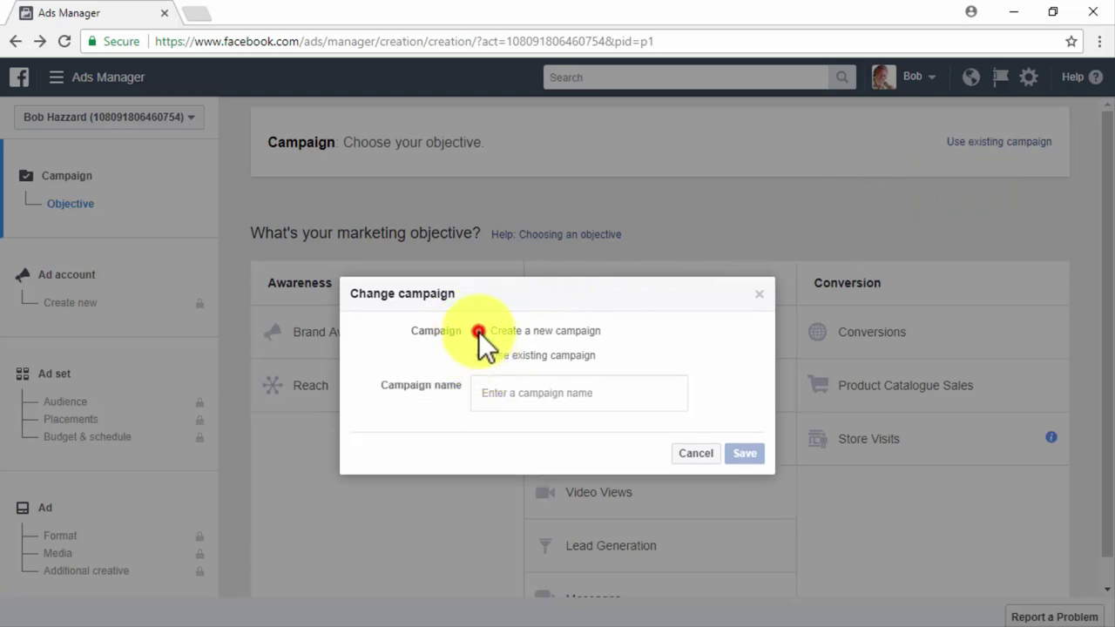
pyautogui.click(702, 406)
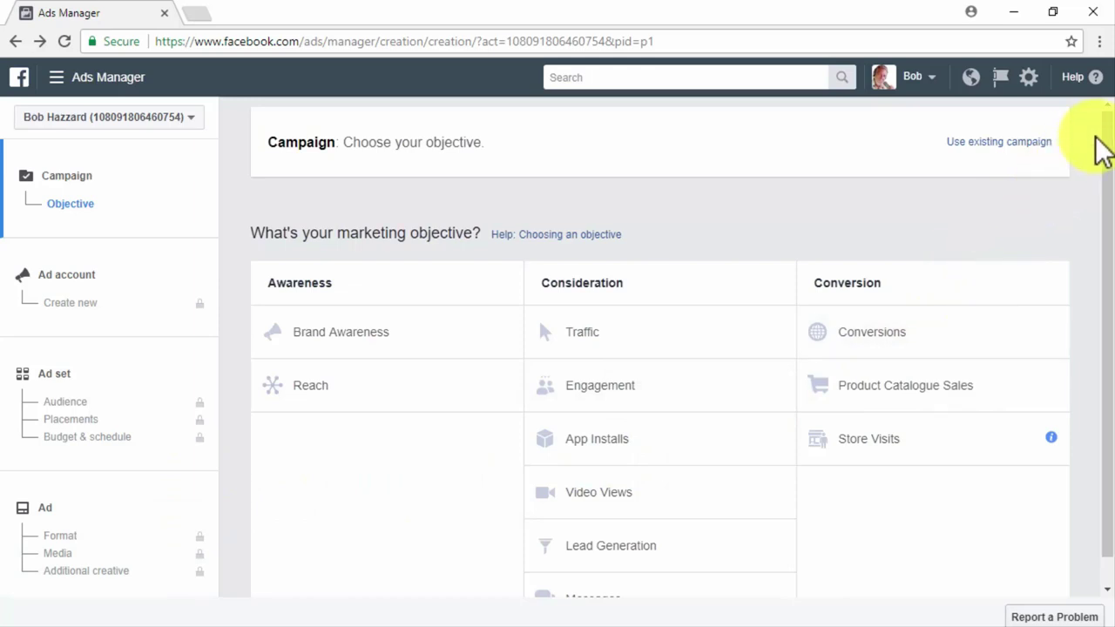
# Glance at the advertiser Help panel, close it, and go to the ad account Settings page.
pyautogui.click(1096, 79)
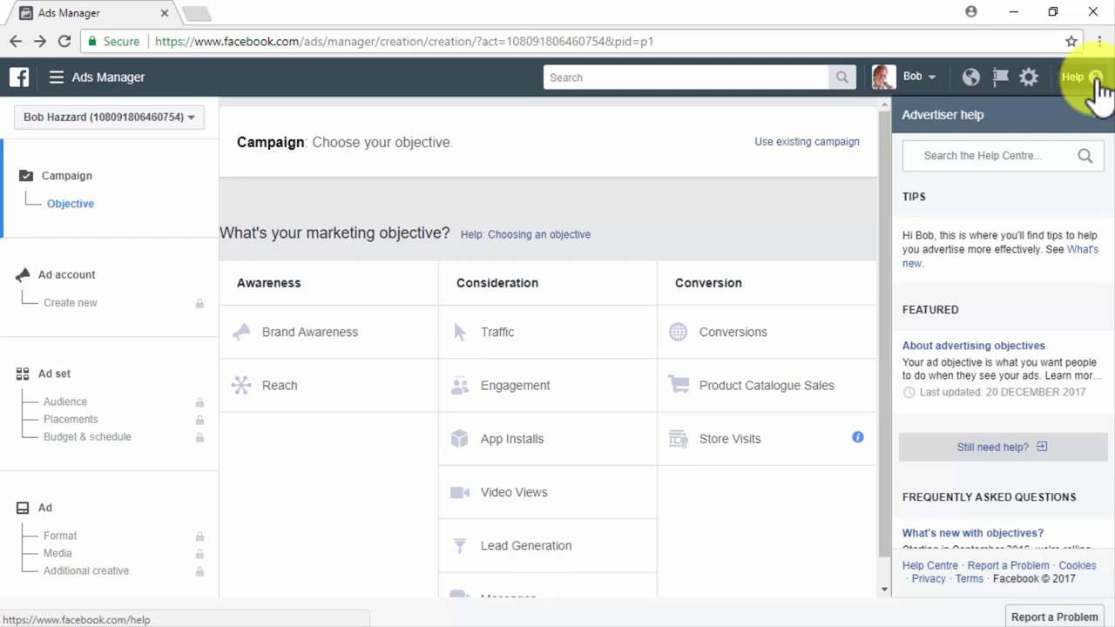
pyautogui.click(1096, 79)
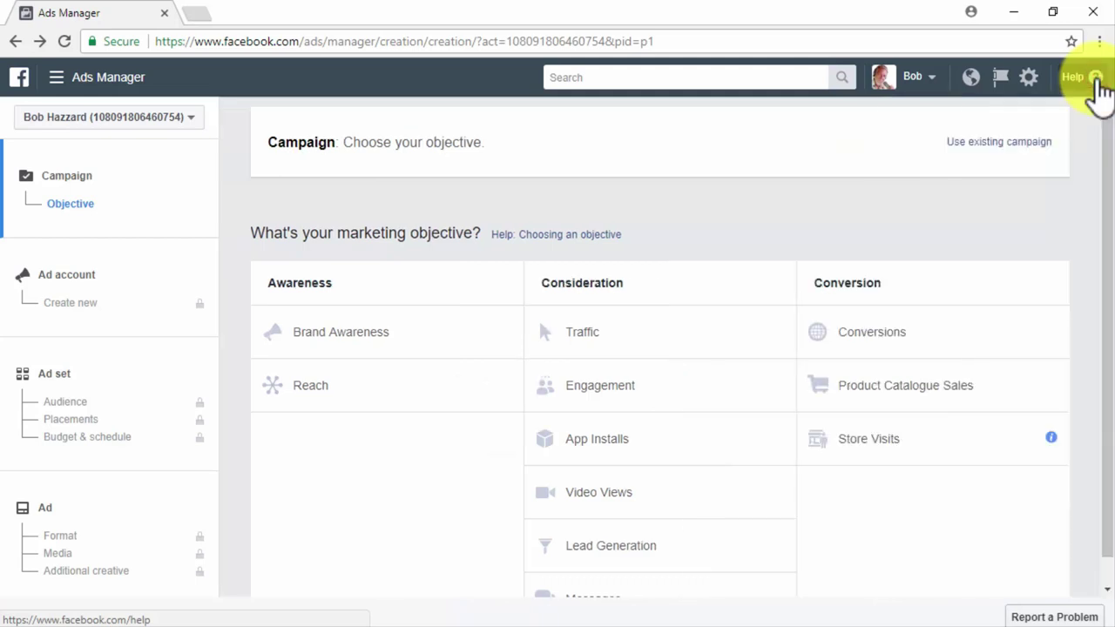
pyautogui.click(1040, 75)
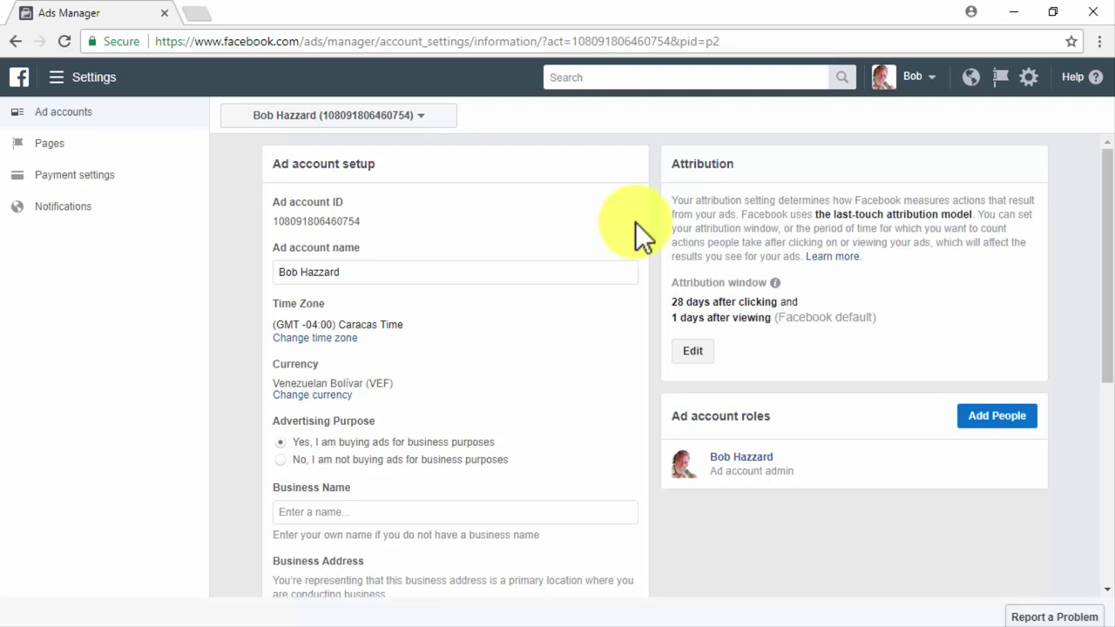
# Review account settings and Add People without adding anyone, then list Pages showing Diabetes Care Made Easy.
pyautogui.scroll(-2, 635, 223)
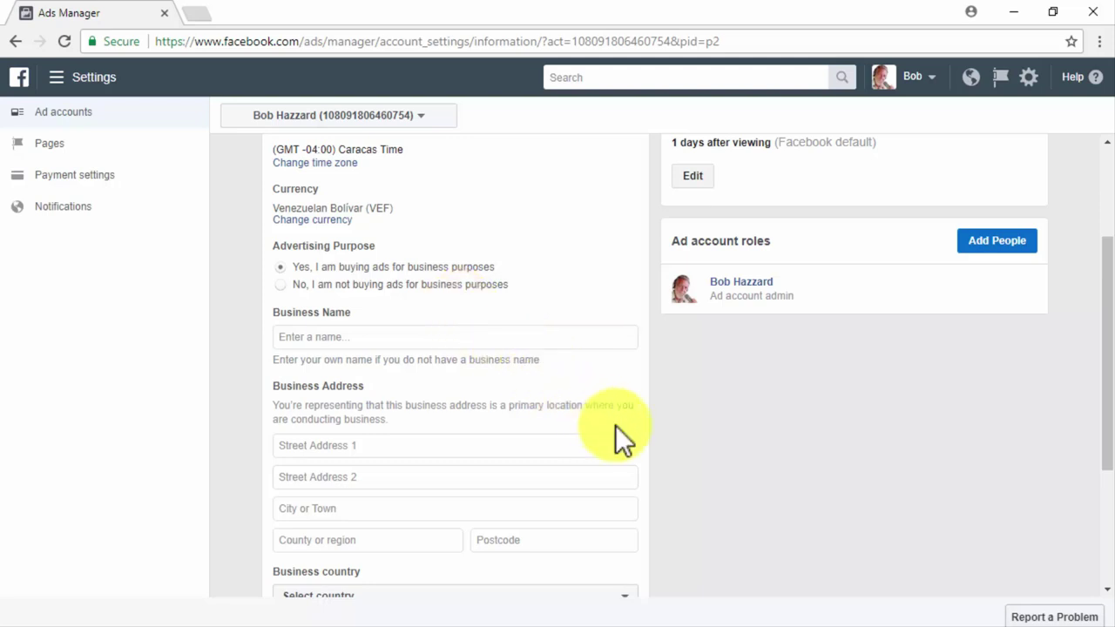
pyautogui.scroll(-1, 615, 426)
pyautogui.scroll(-1, 615, 425)
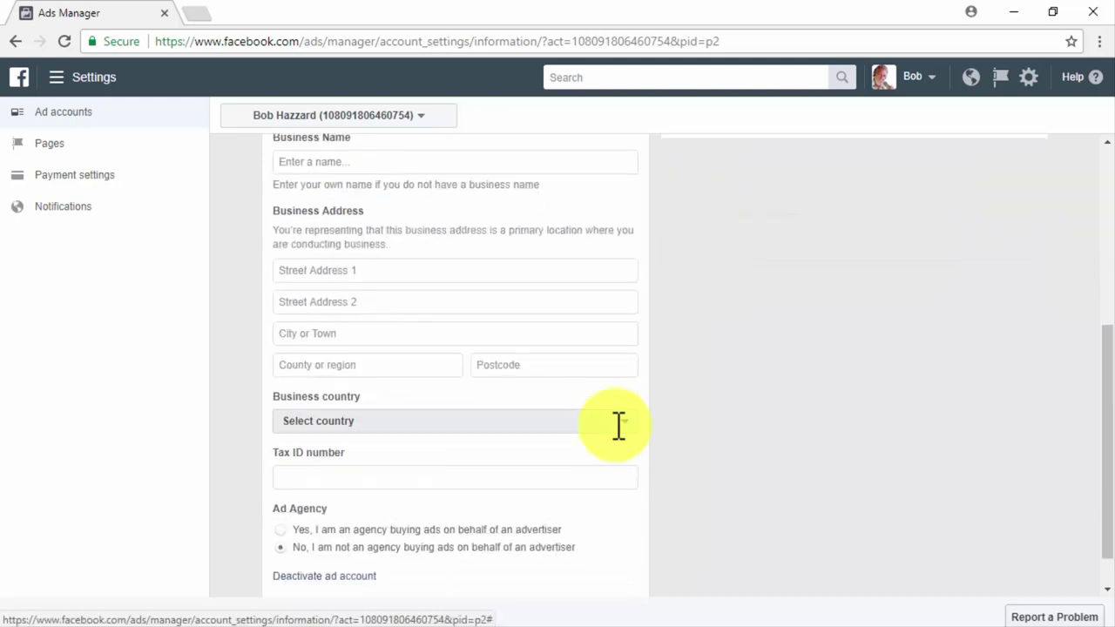
pyautogui.scroll(-1, 619, 425)
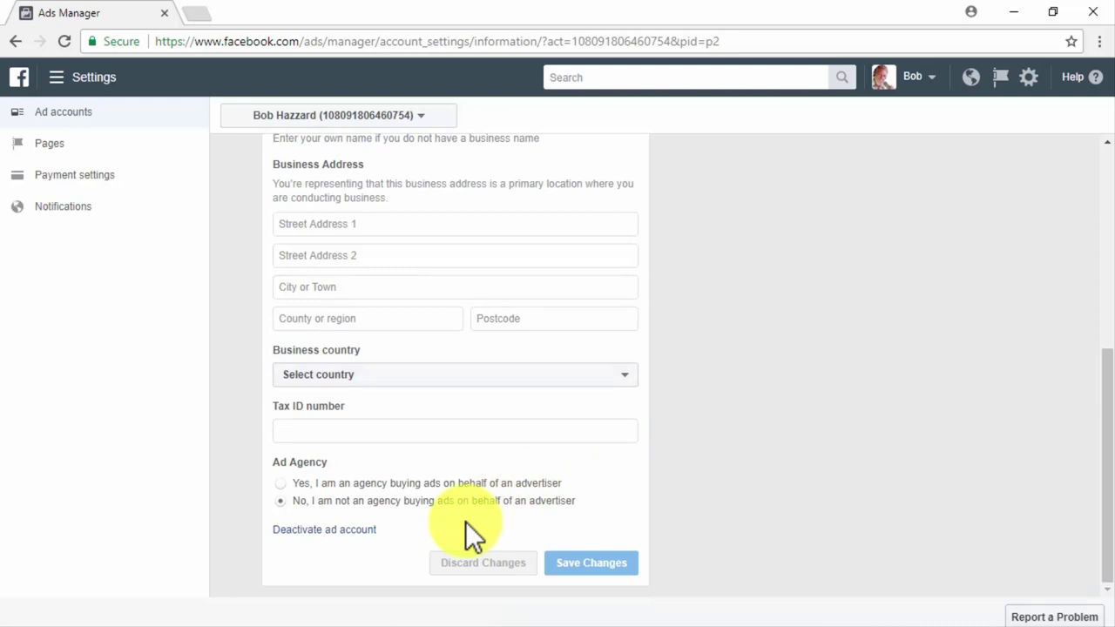
pyautogui.scroll(5, 466, 521)
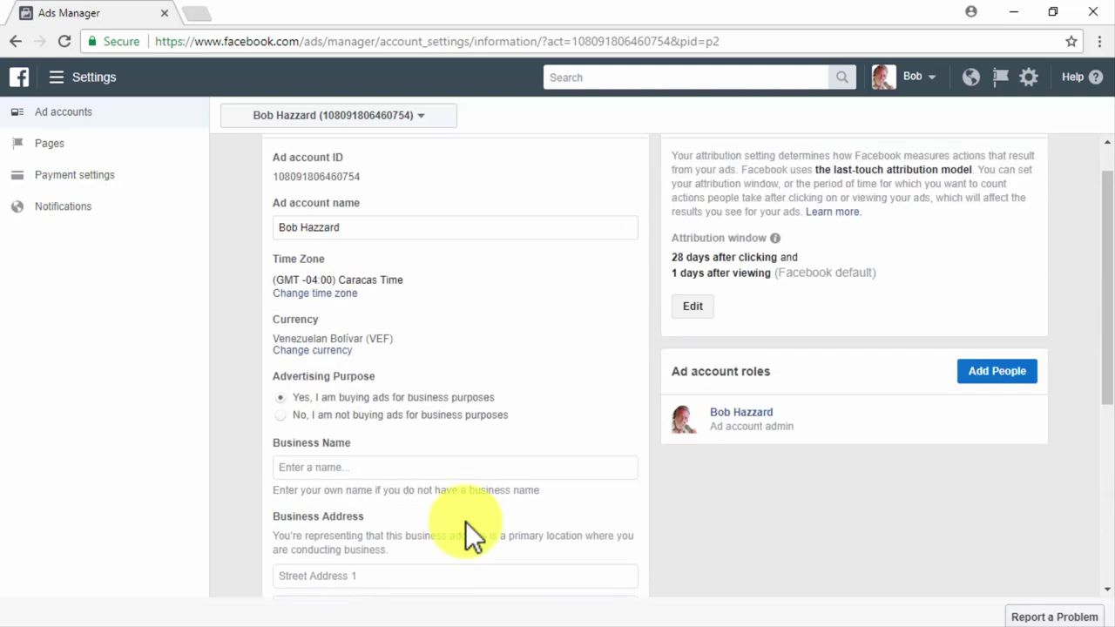
pyautogui.click(922, 317)
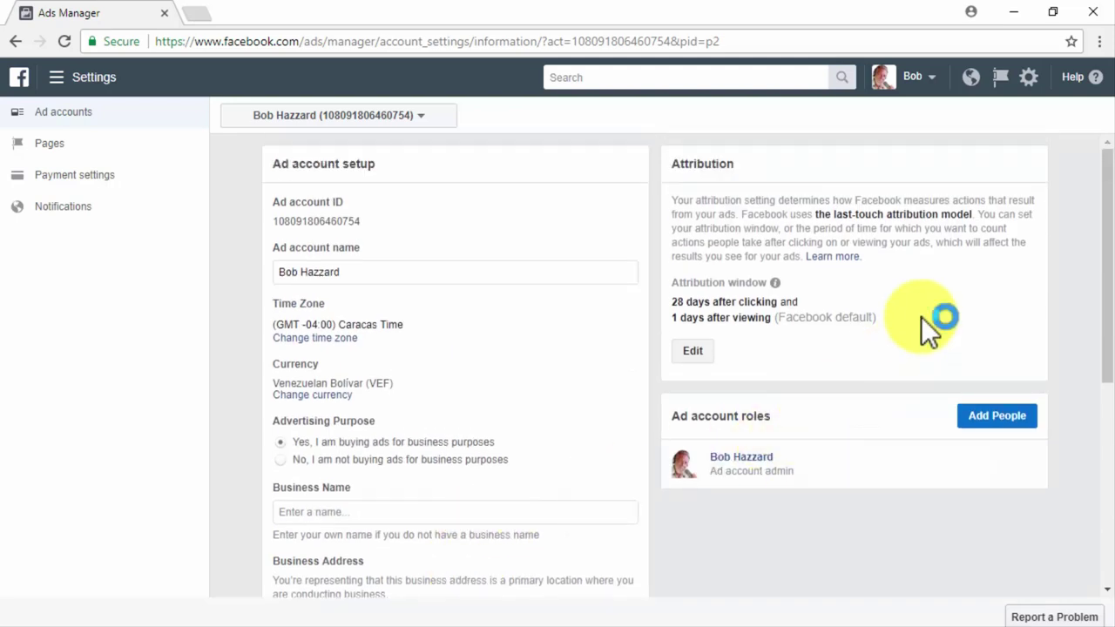
pyautogui.click(982, 416)
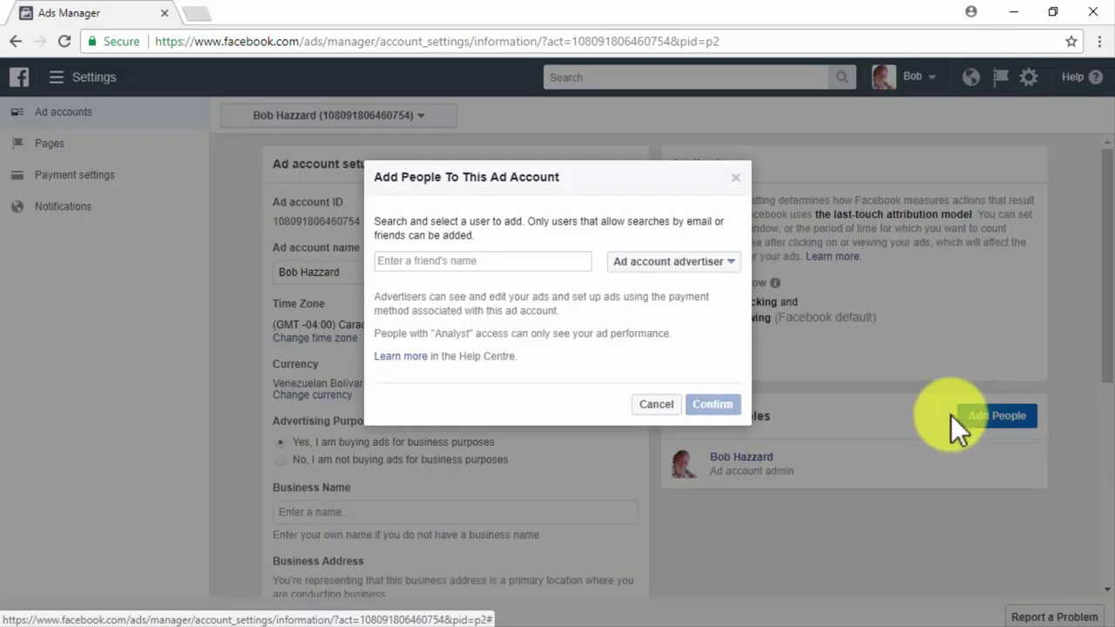
pyautogui.click(650, 406)
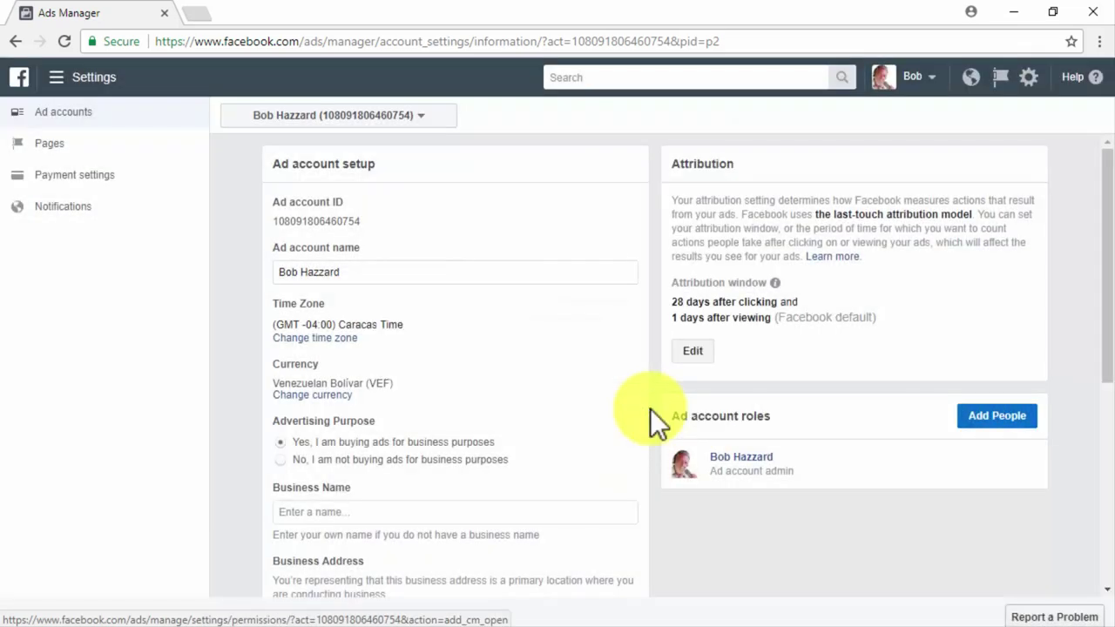
pyautogui.click(140, 155)
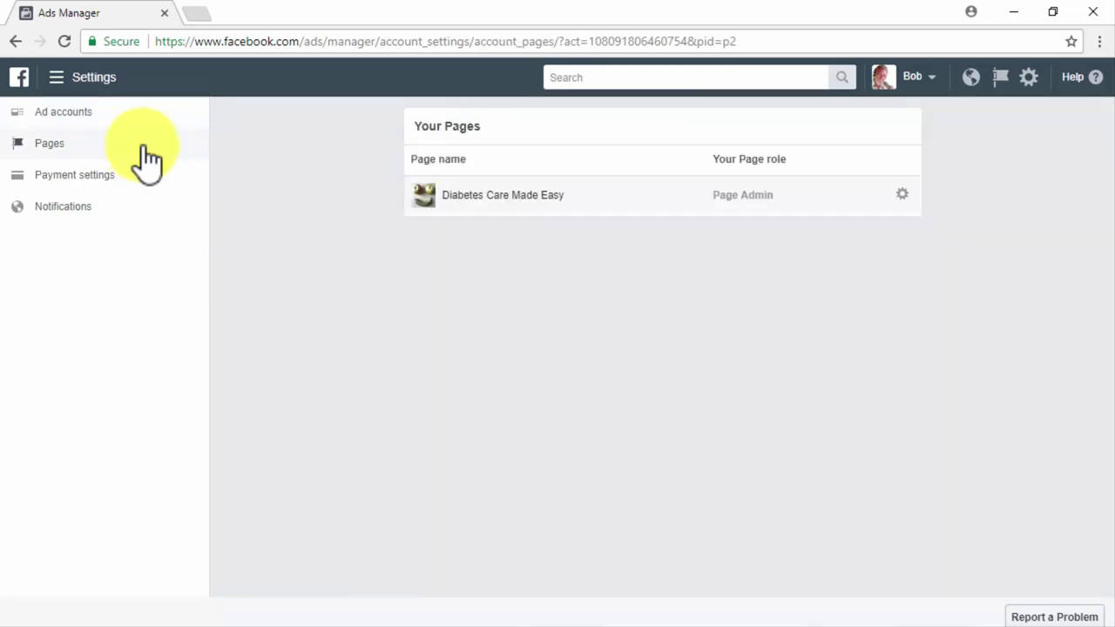
# Set a Bs30.00 account spending limit in Payment settings, then go to Notifications settings.
pyautogui.click(130, 176)
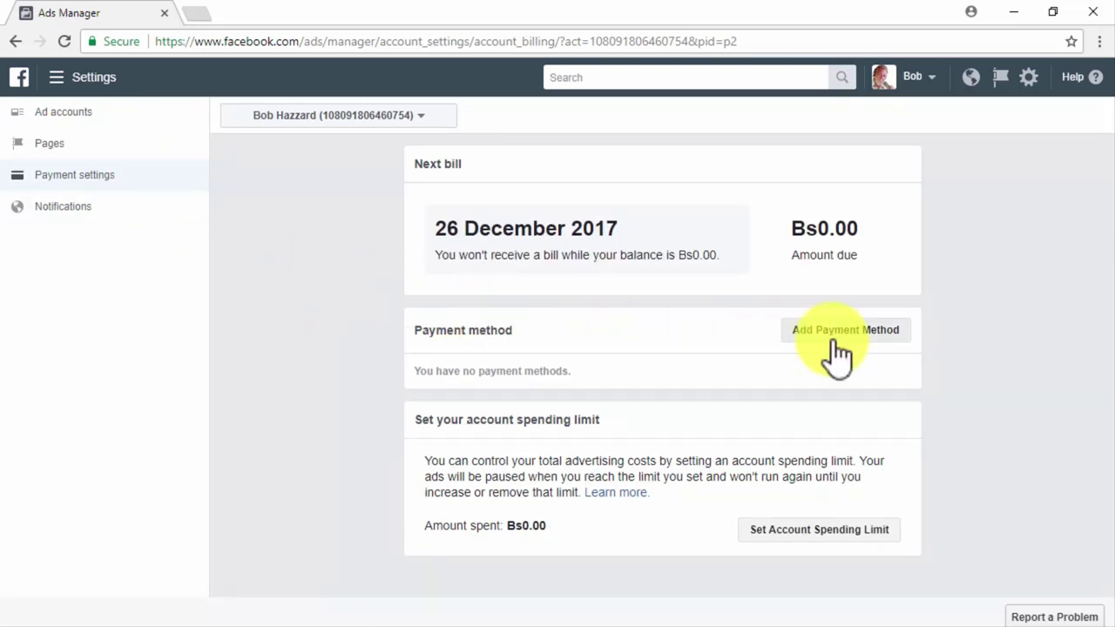
pyautogui.click(868, 534)
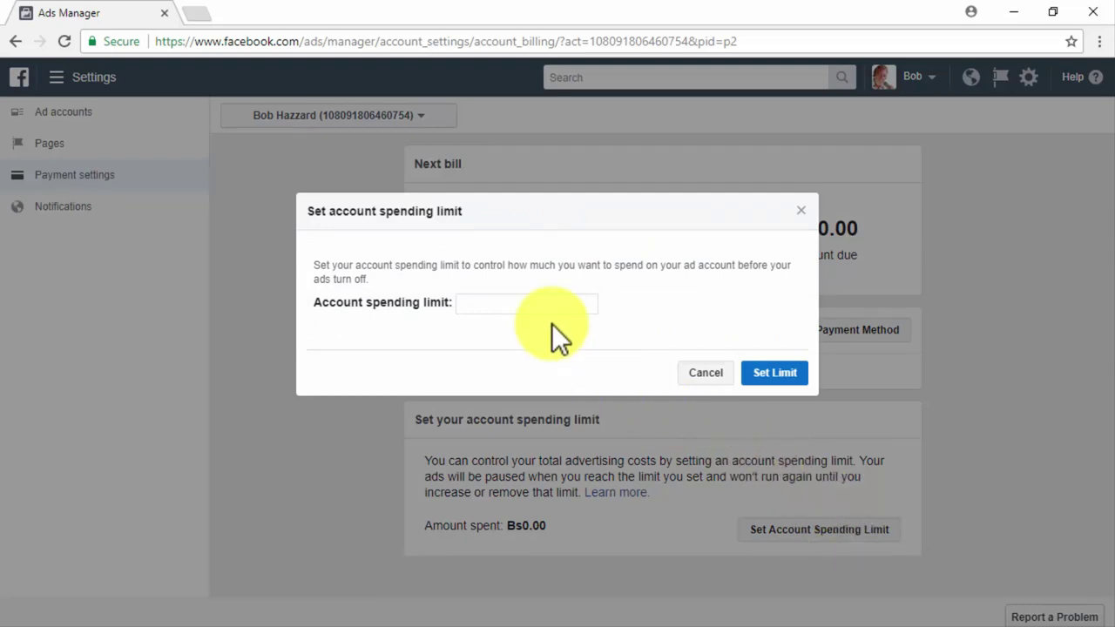
pyautogui.click(527, 302)
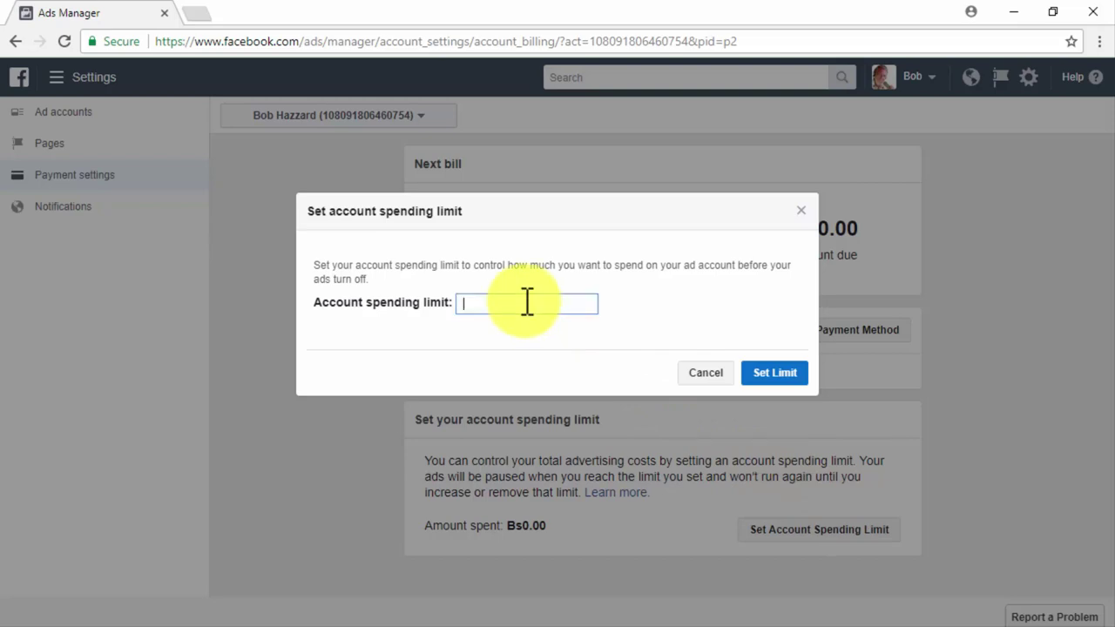
pyautogui.write('30')
pyautogui.click(773, 374)
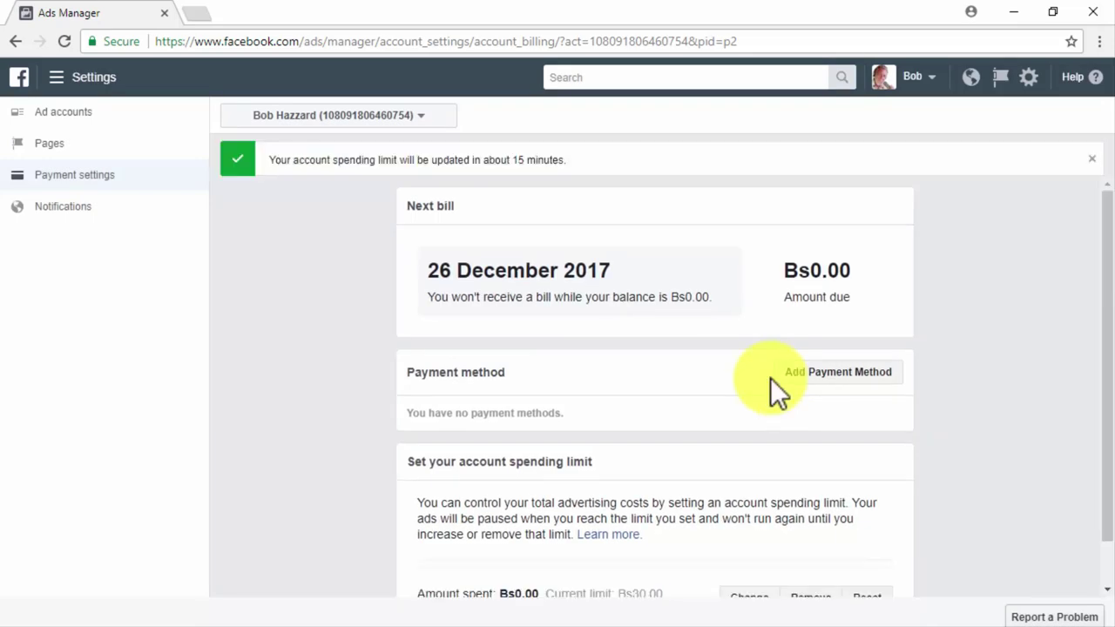
pyautogui.click(122, 211)
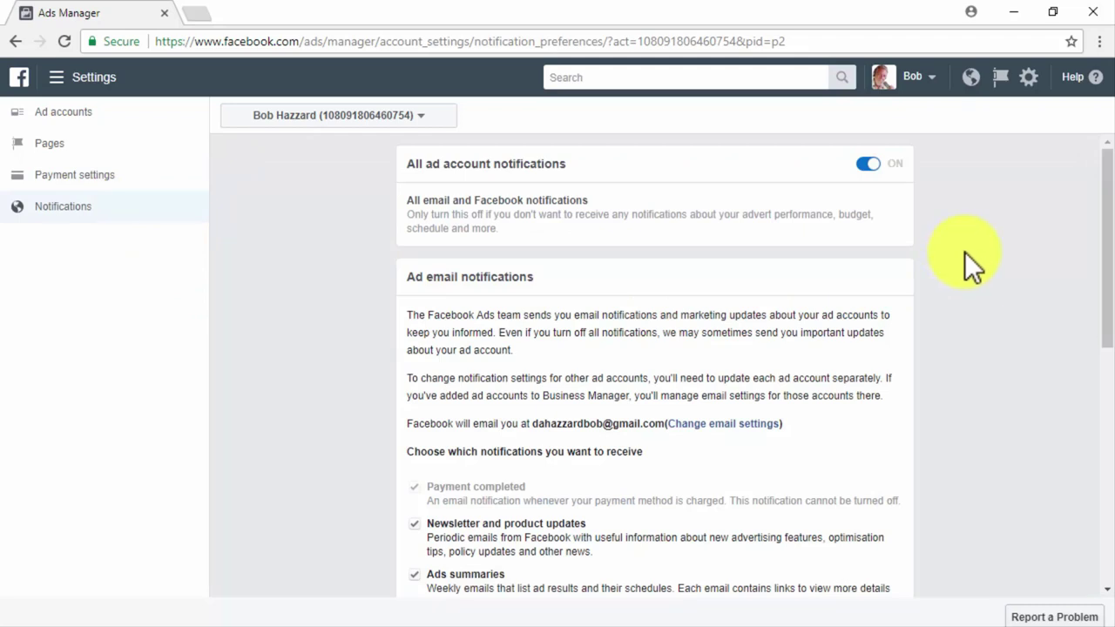
# Check the managed Pages list and business notifications, then bring up the profile account options.
pyautogui.scroll(-3, 965, 252)
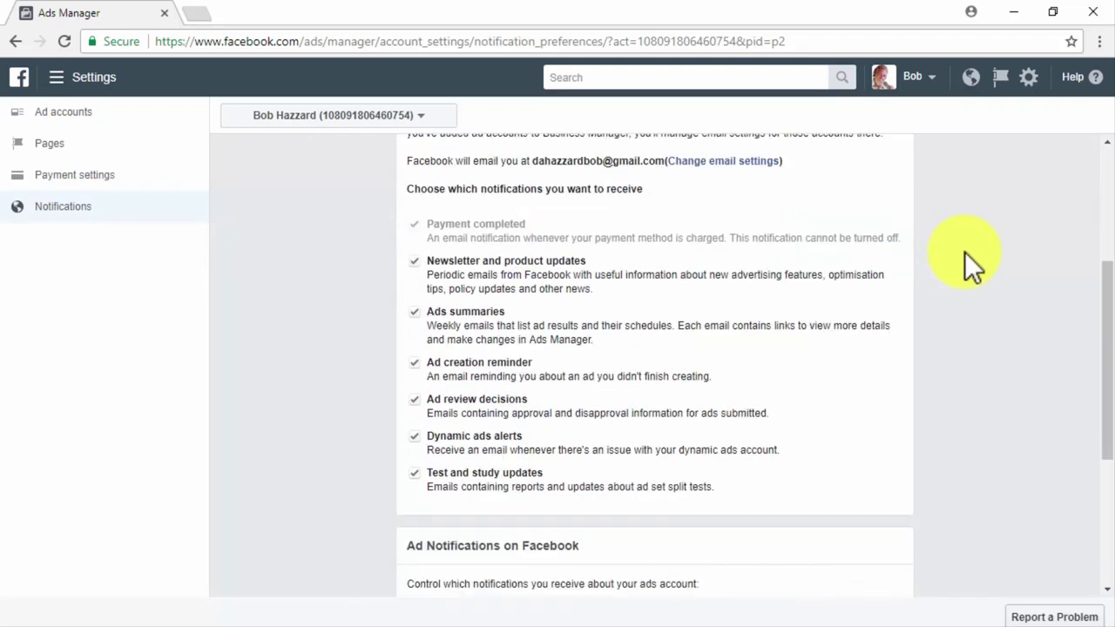
pyautogui.scroll(-3, 964, 252)
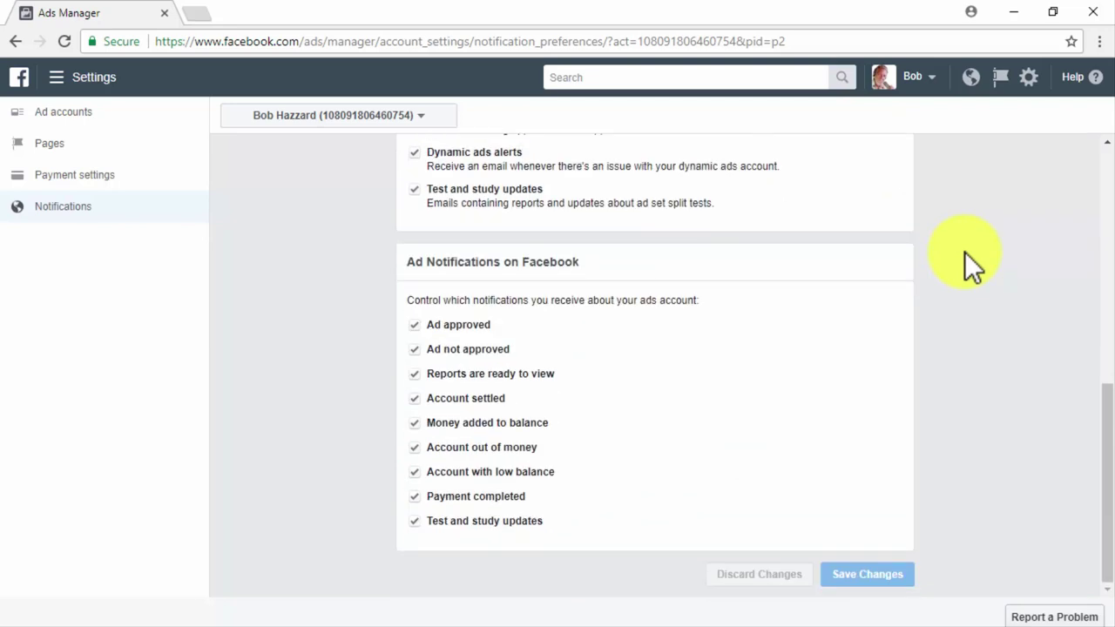
pyautogui.scroll(6, 964, 252)
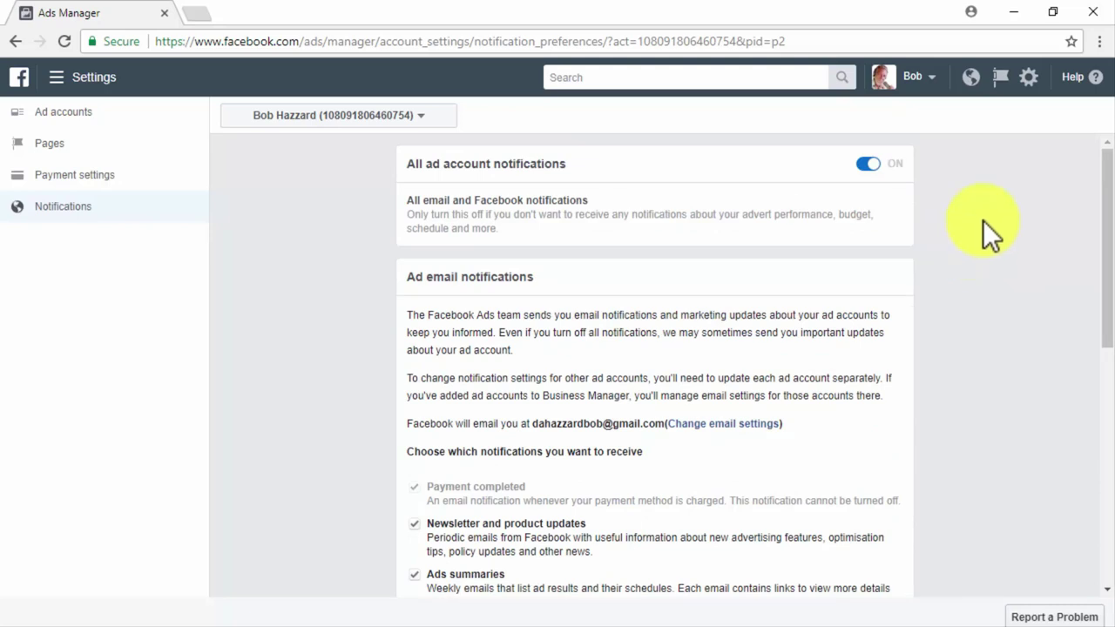
pyautogui.click(1002, 83)
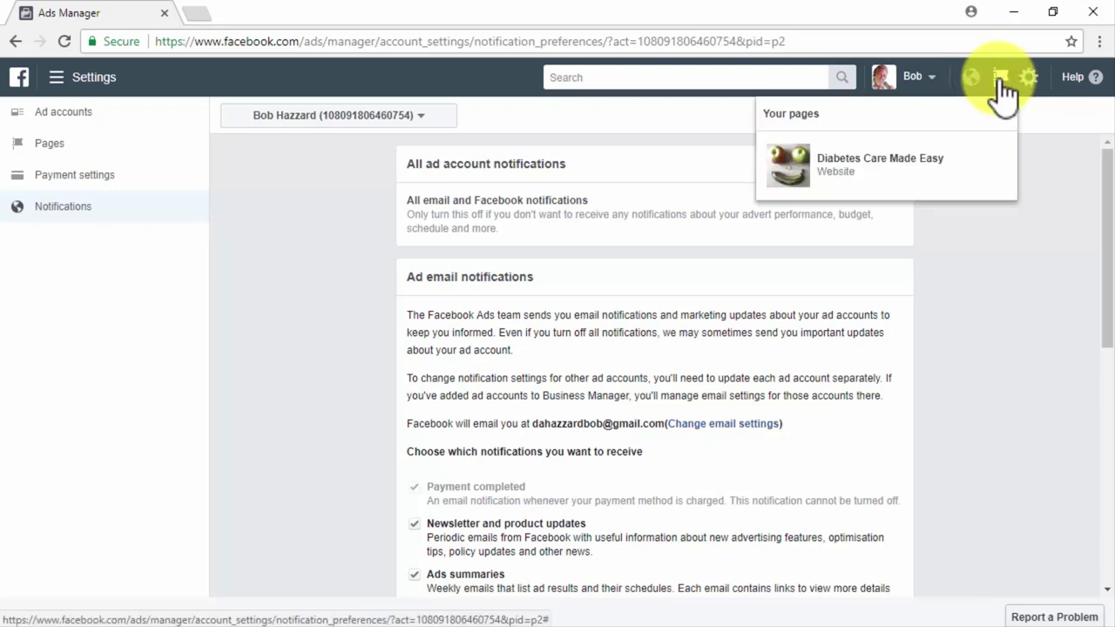
pyautogui.click(1001, 83)
pyautogui.click(978, 78)
pyautogui.click(980, 80)
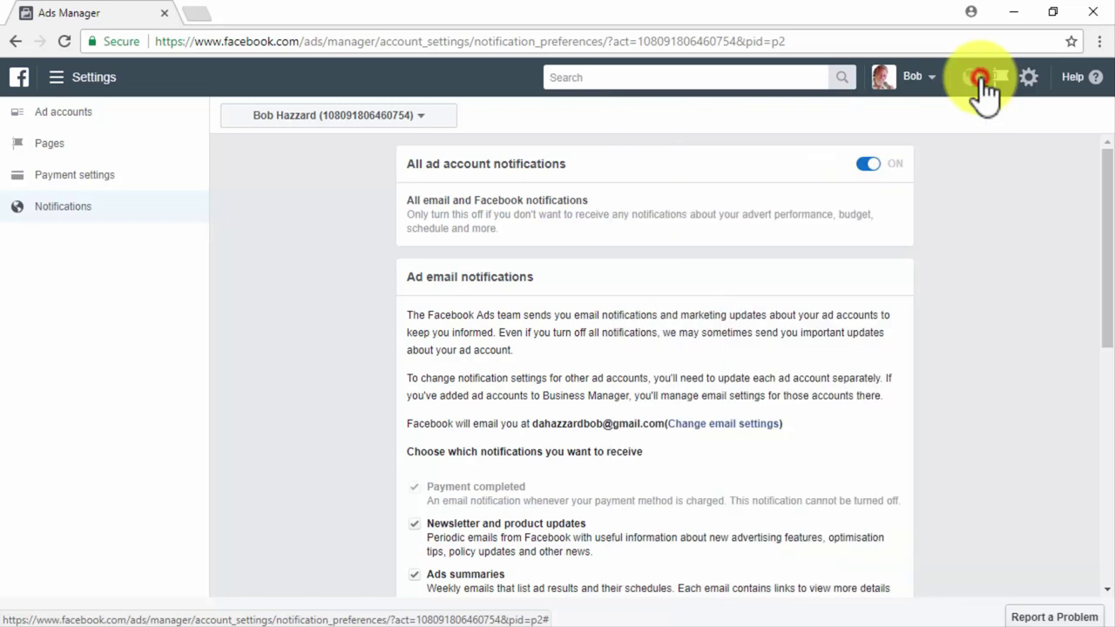
pyautogui.click(932, 79)
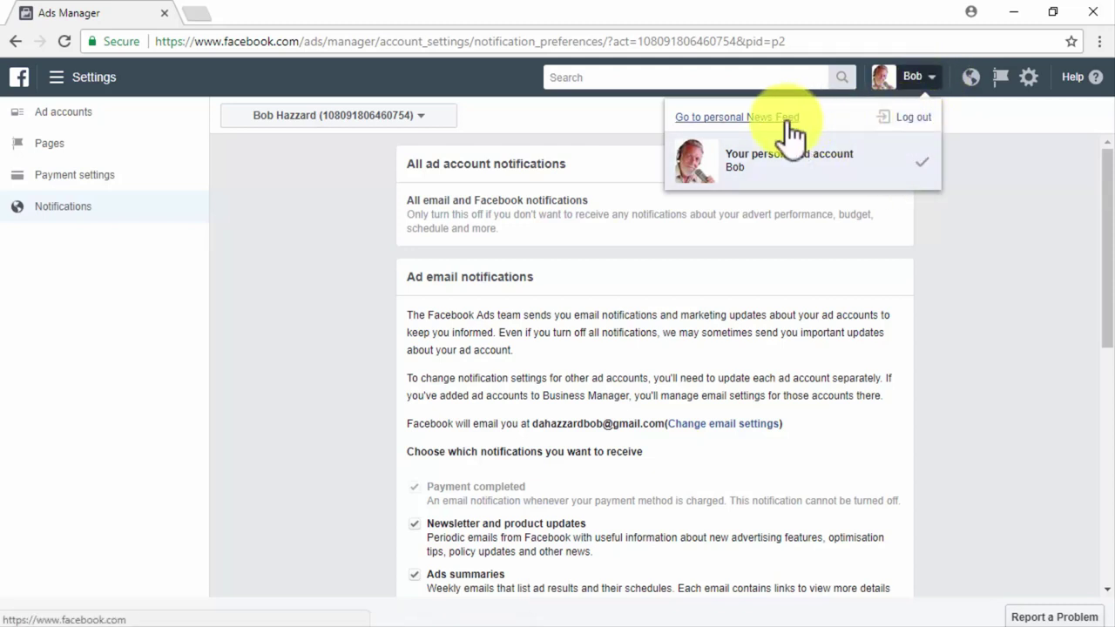
# Search for 'remrketing', clear the misspelled text, and expand the navigation menu to All tools.
pyautogui.click(907, 81)
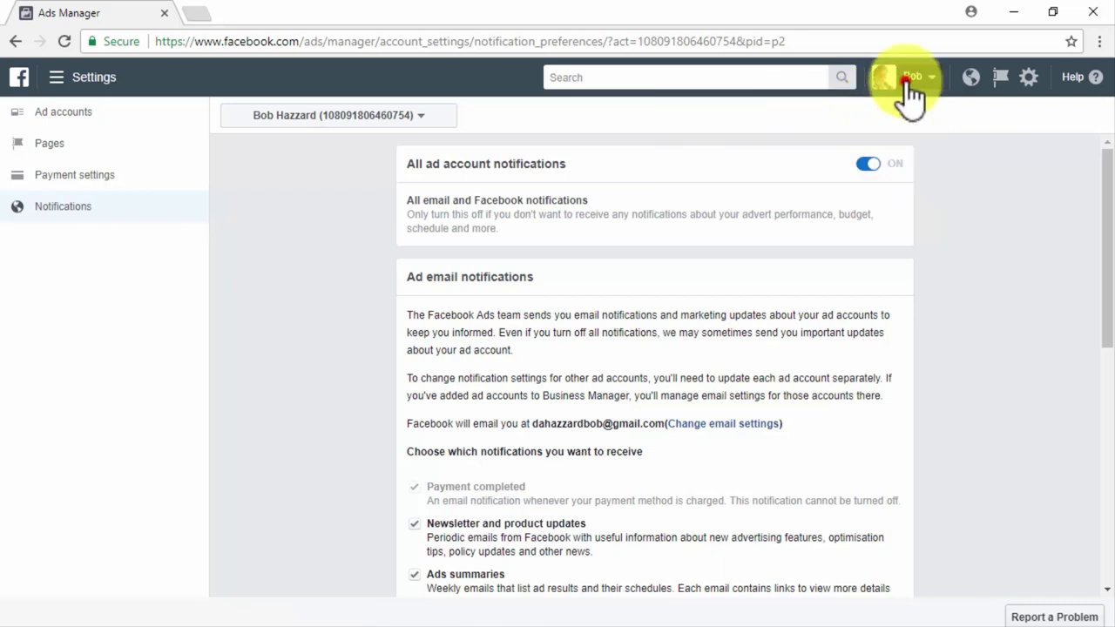
pyautogui.click(794, 82)
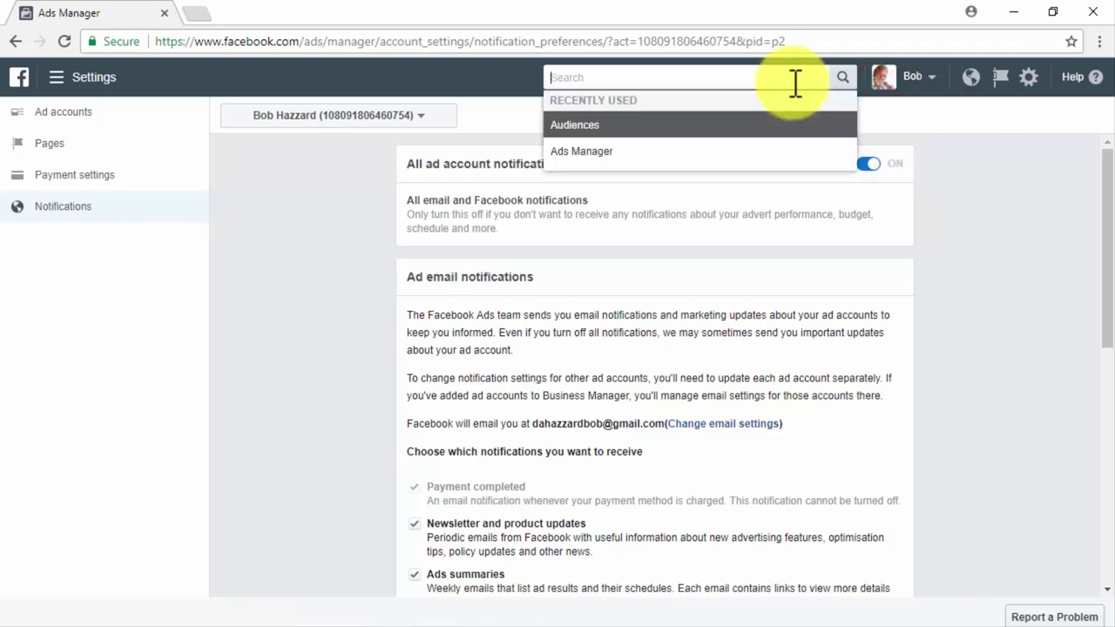
pyautogui.write('re')
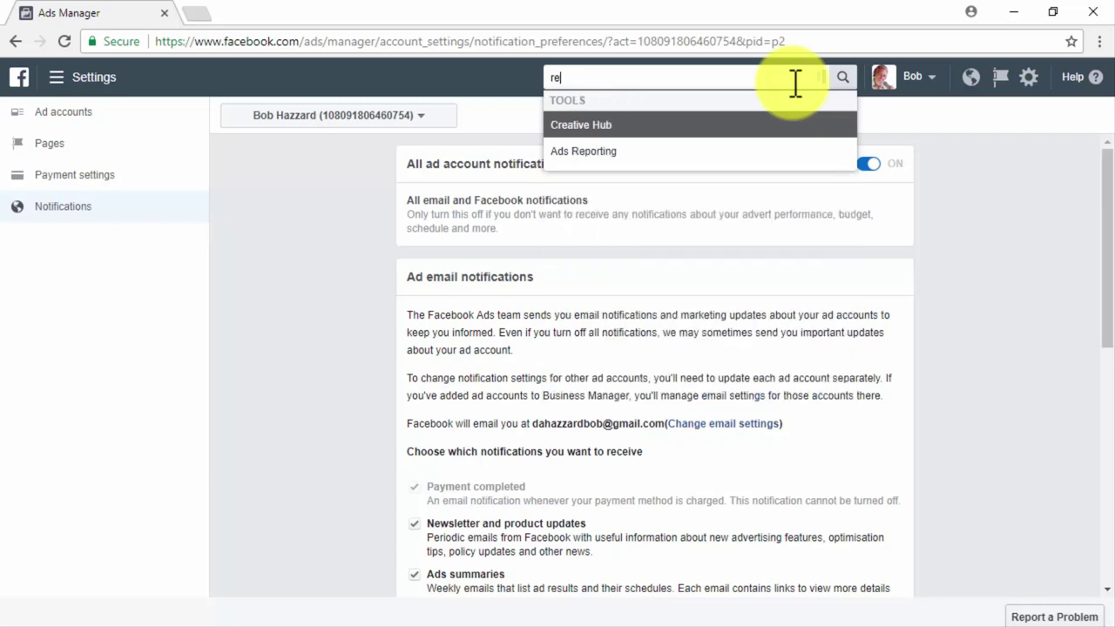
pyautogui.write('mrketing')
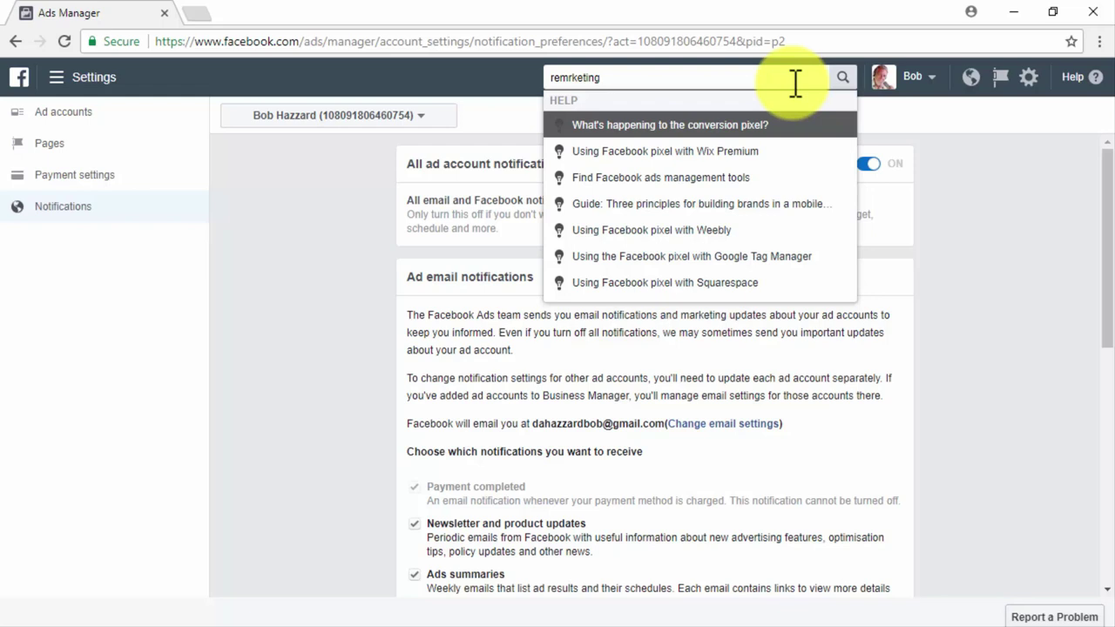
pyautogui.press('BackSpace')
pyautogui.press('BackSpace')
pyautogui.press('BackSpace')
pyautogui.press('BackSpace')
pyautogui.press('BackSpace')
pyautogui.press('BackSpace')
pyautogui.press('BackSpace')
pyautogui.press('BackSpace')
pyautogui.press('BackSpace')
pyautogui.press('BackSpace')
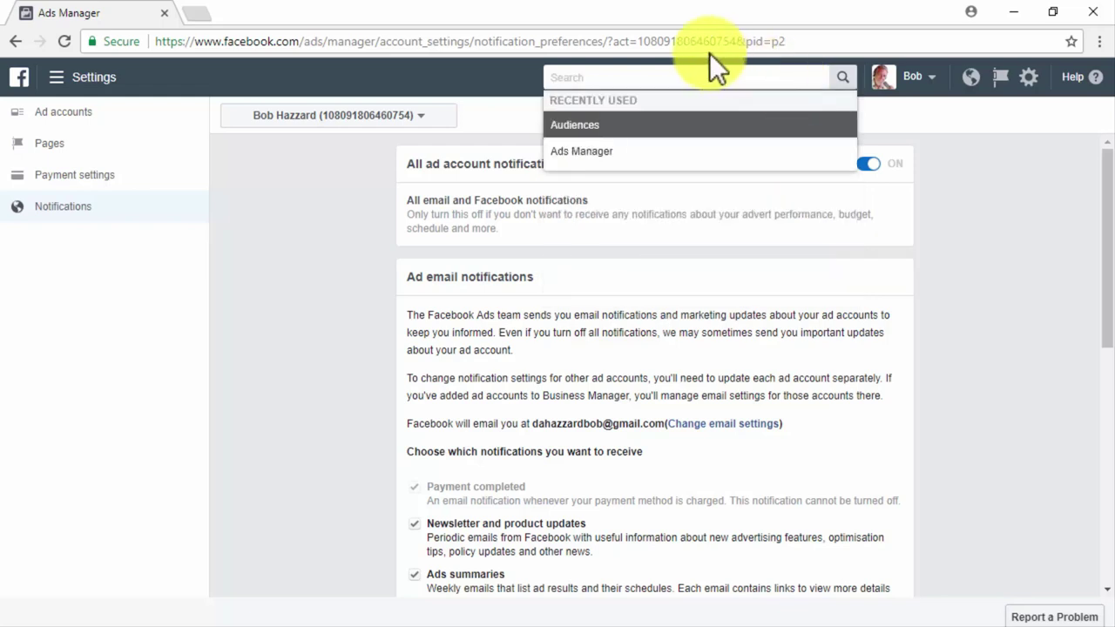
pyautogui.click(70, 82)
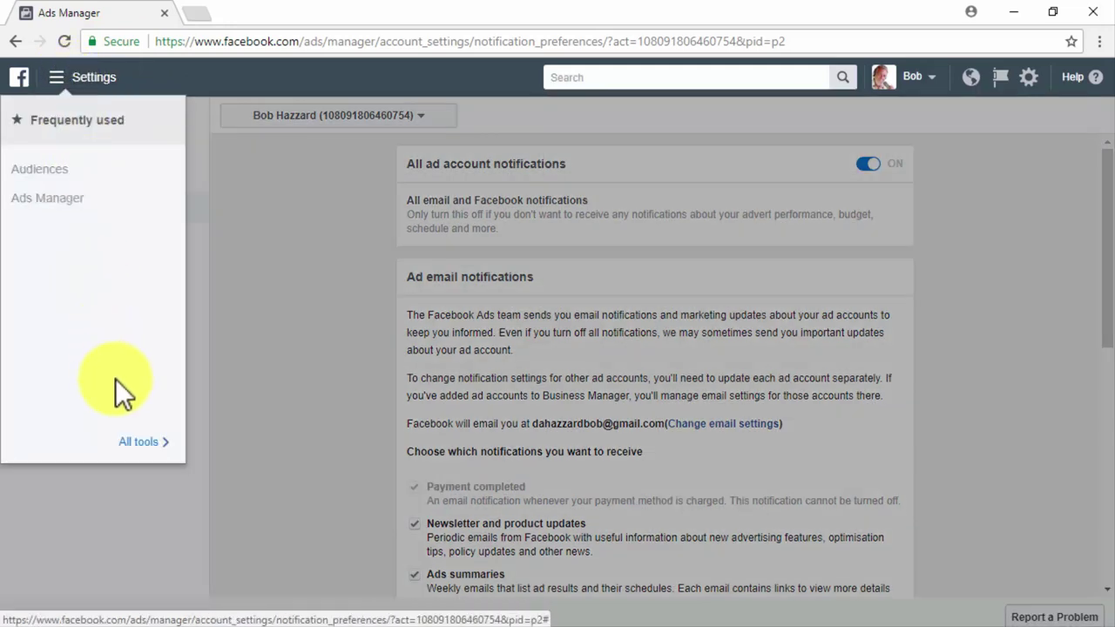
pyautogui.click(135, 442)
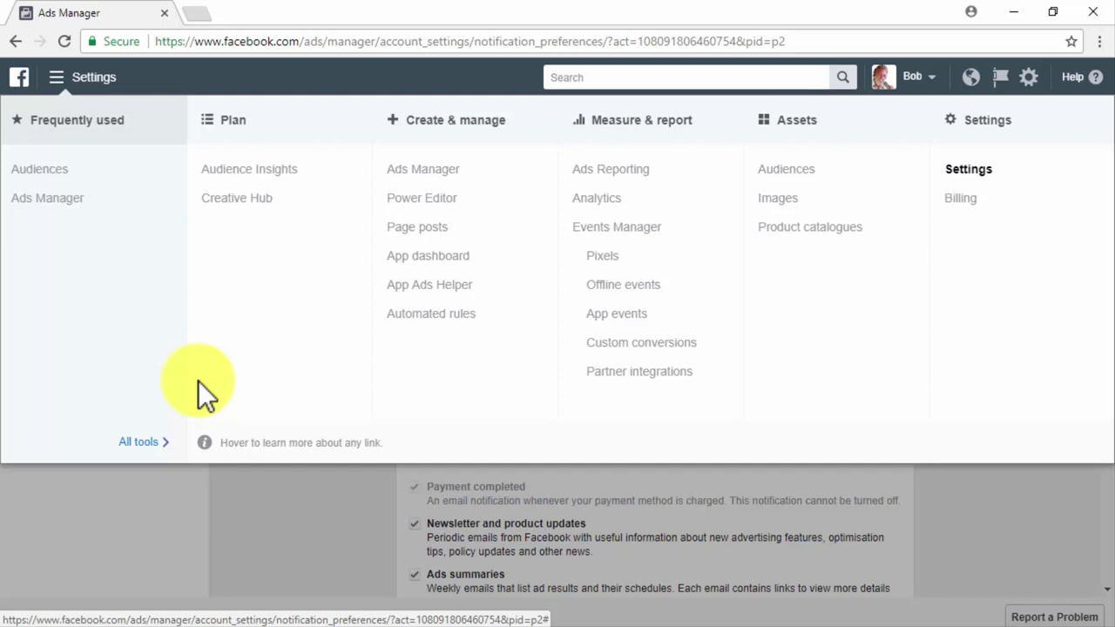
# Close the tools menu via the Facebook logo and leave Ads Manager for Google.
pyautogui.click(19, 81)
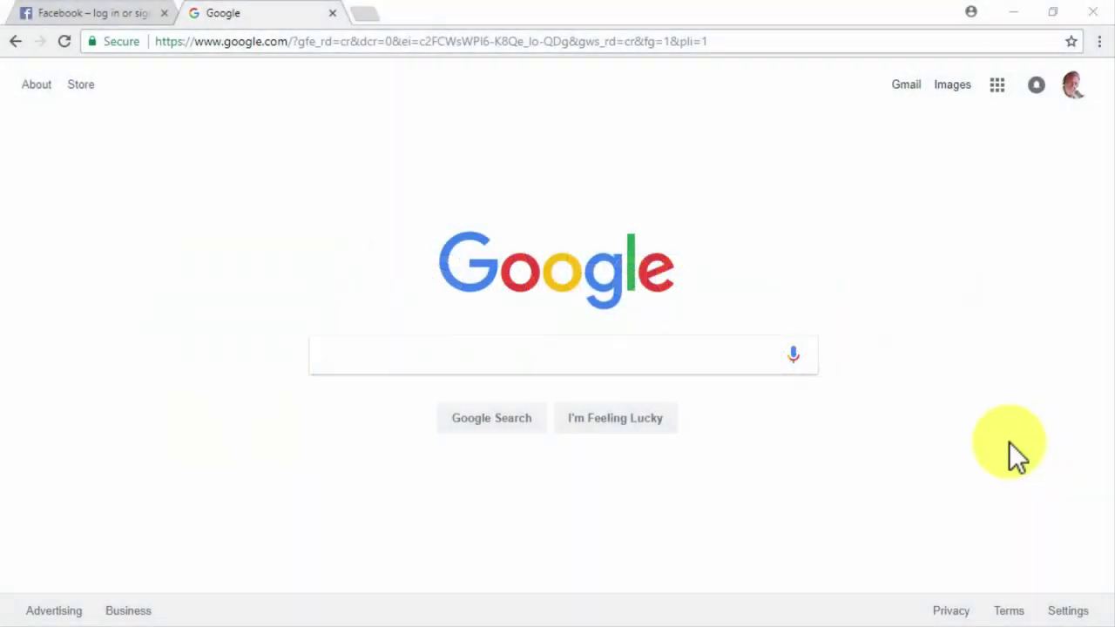
# Search Google for 'what is a facebook remarketing pixel' and browse the corrected results.
pyautogui.click(718, 360)
pyautogui.write('what is a face')
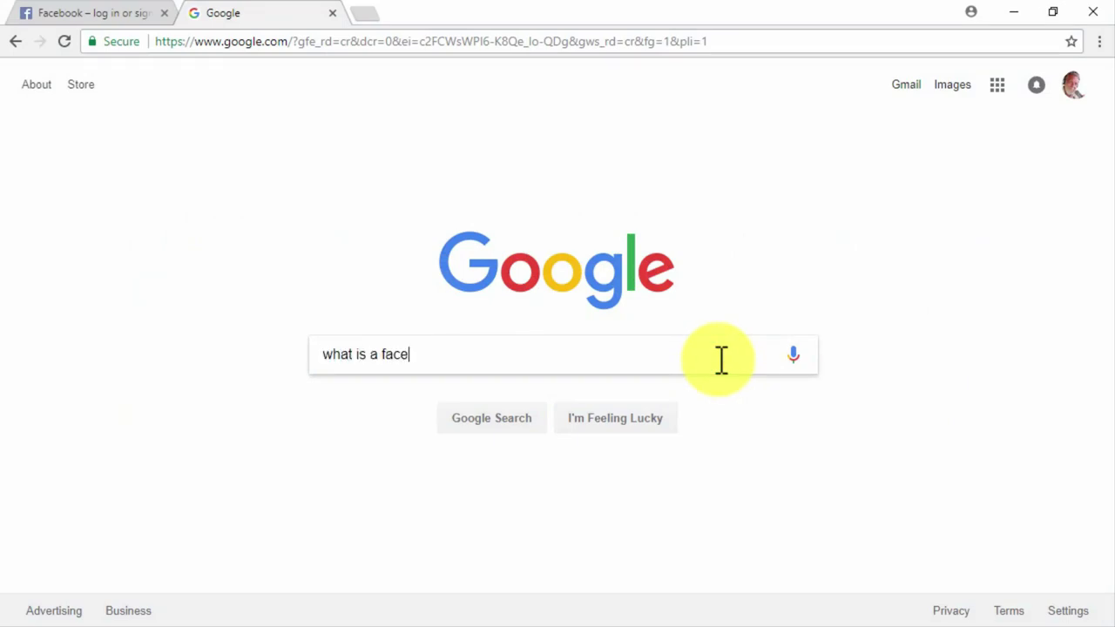
pyautogui.write('book remareket')
pyautogui.press('BackSpace')
pyautogui.write('eting pixel')
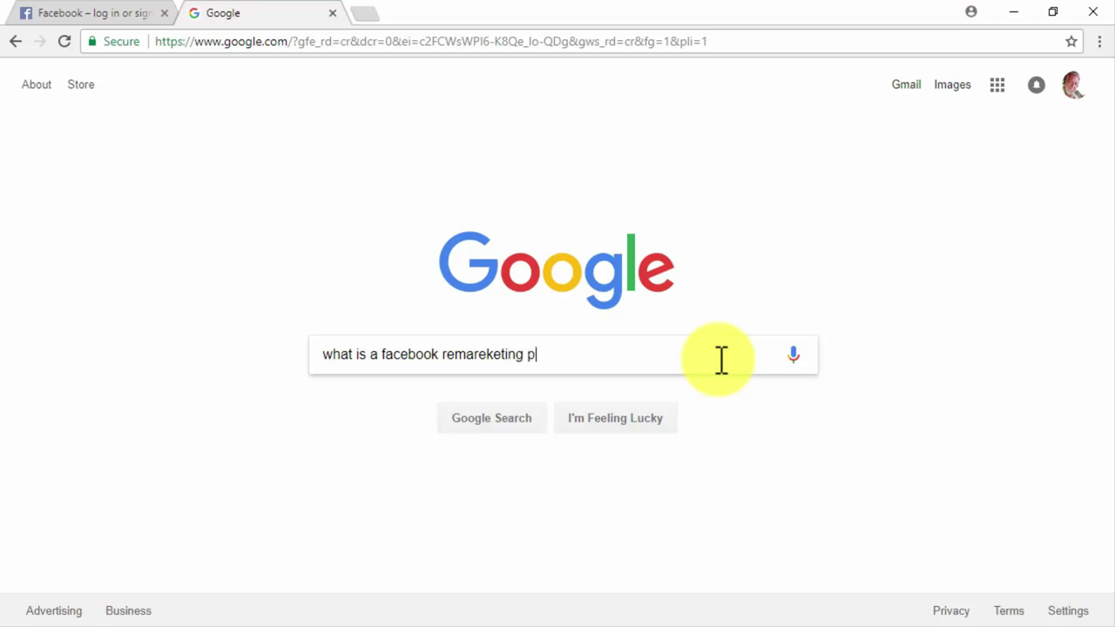
pyautogui.press('Return')
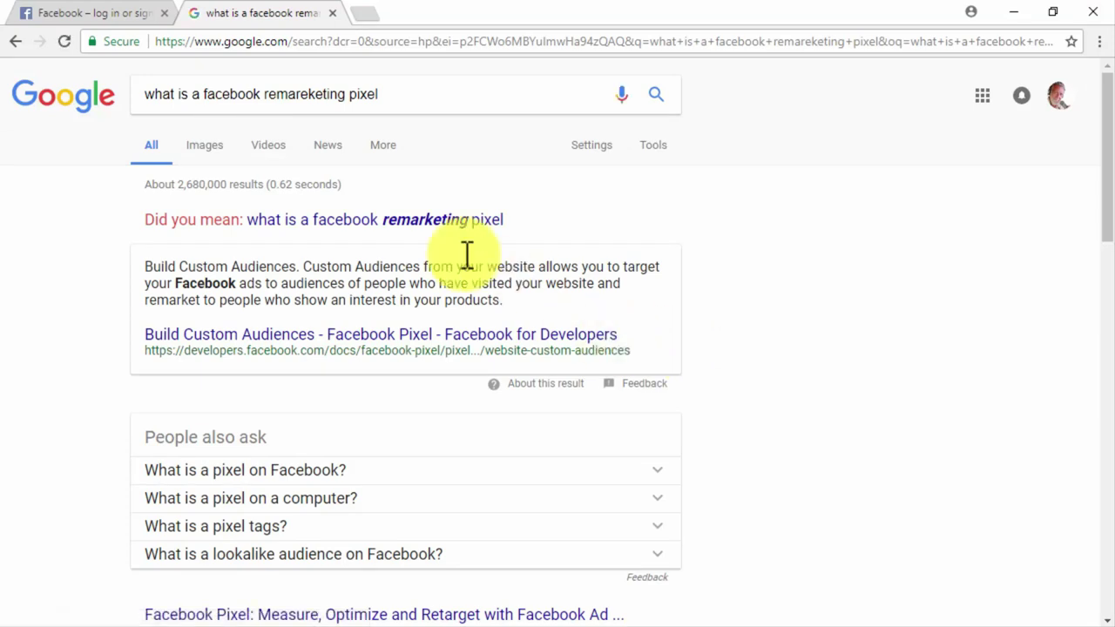
pyautogui.click(426, 221)
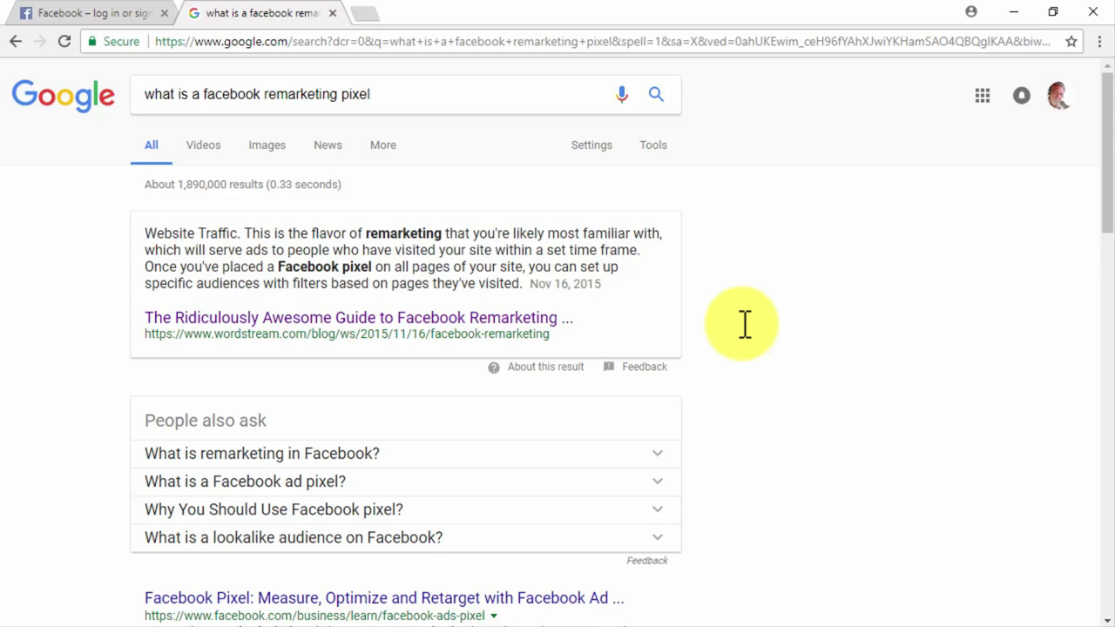
pyautogui.scroll(-3, 742, 327)
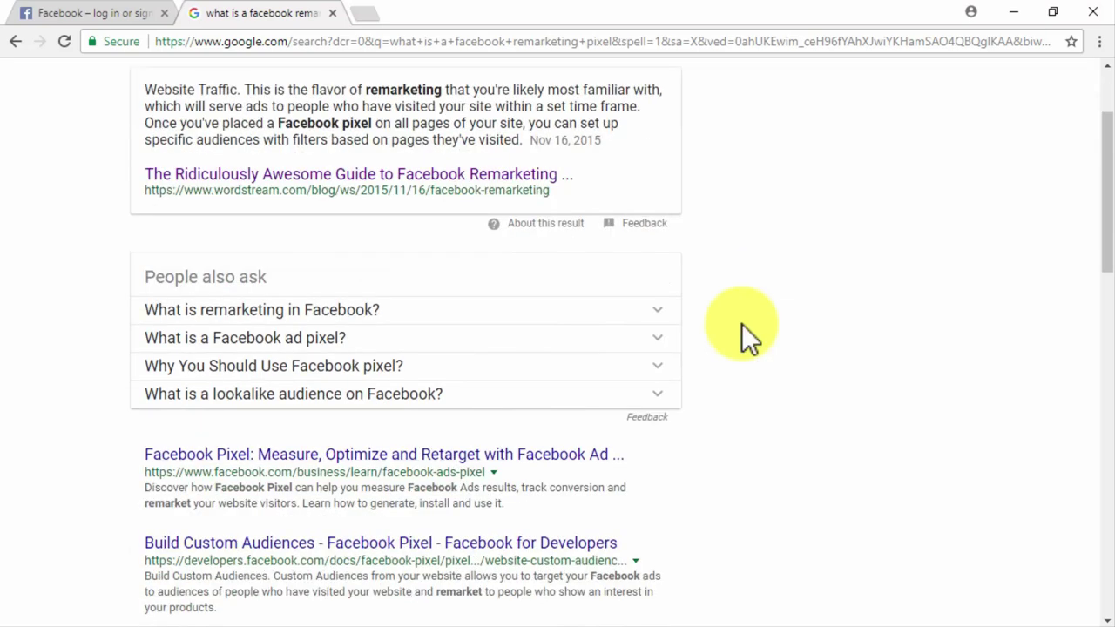
pyautogui.scroll(-2, 741, 324)
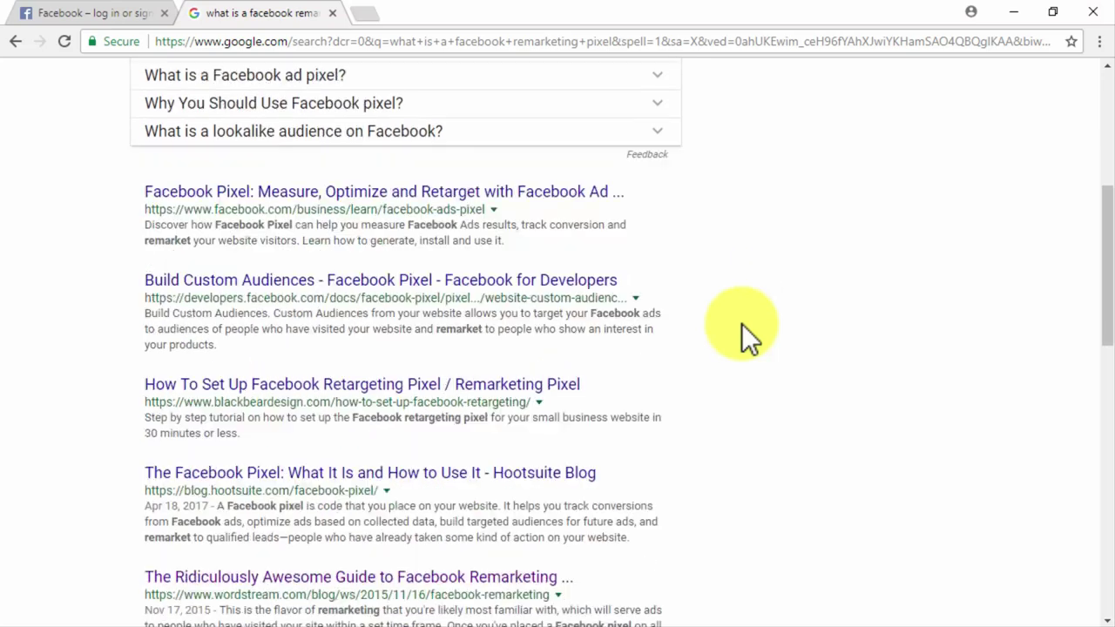
# Read through the Build Custom Audiences pixel guide on Facebook for Developers.
pyautogui.click(474, 250)
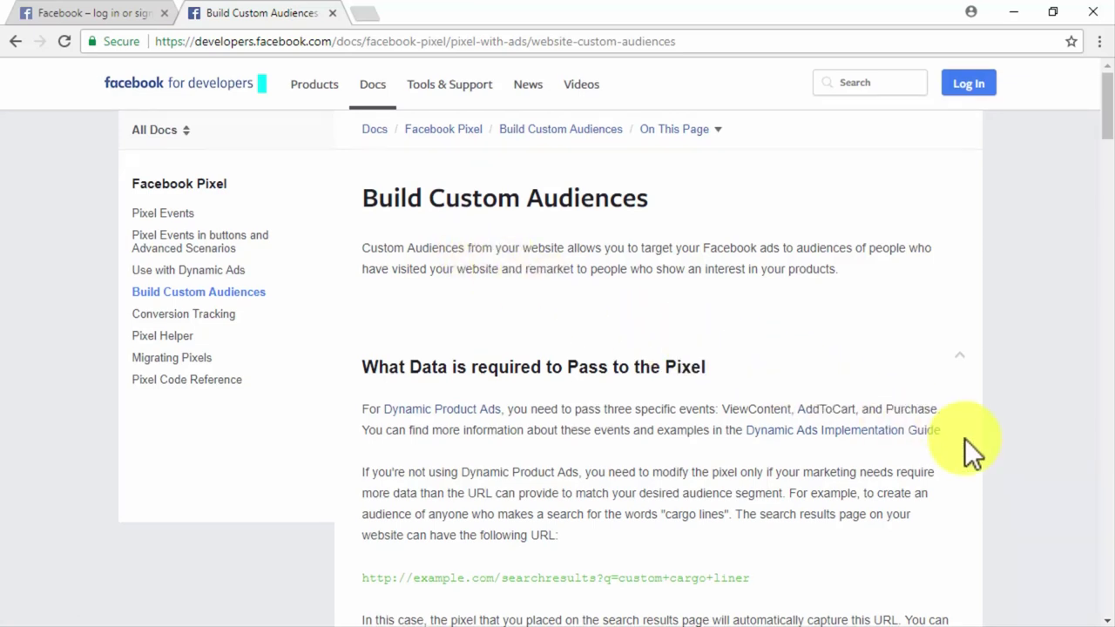
pyautogui.scroll(-4, 965, 439)
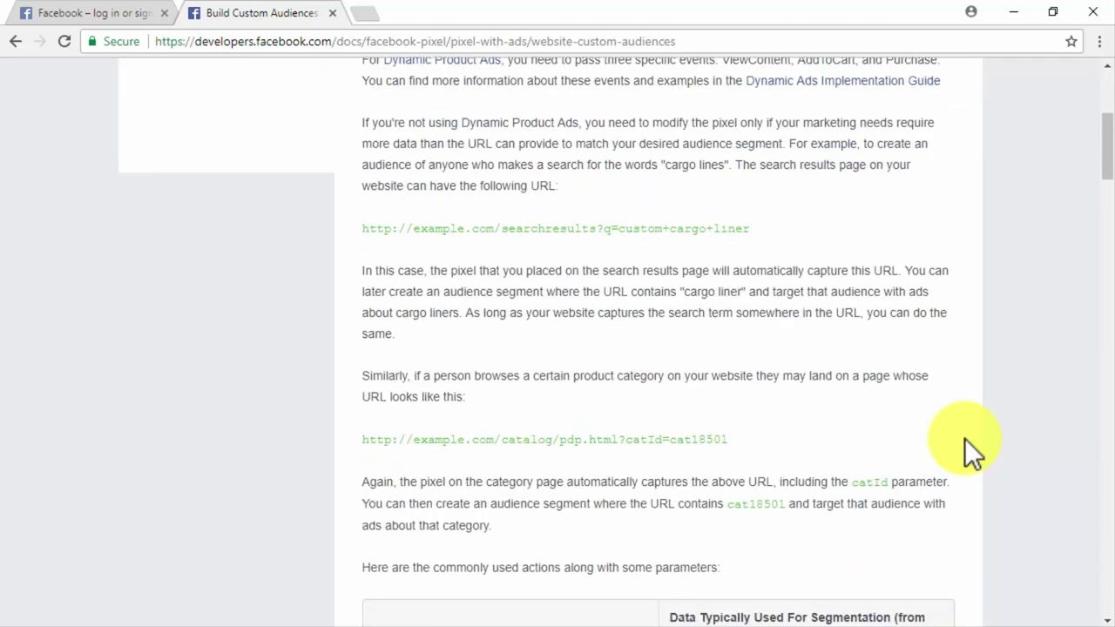
pyautogui.scroll(-4, 964, 438)
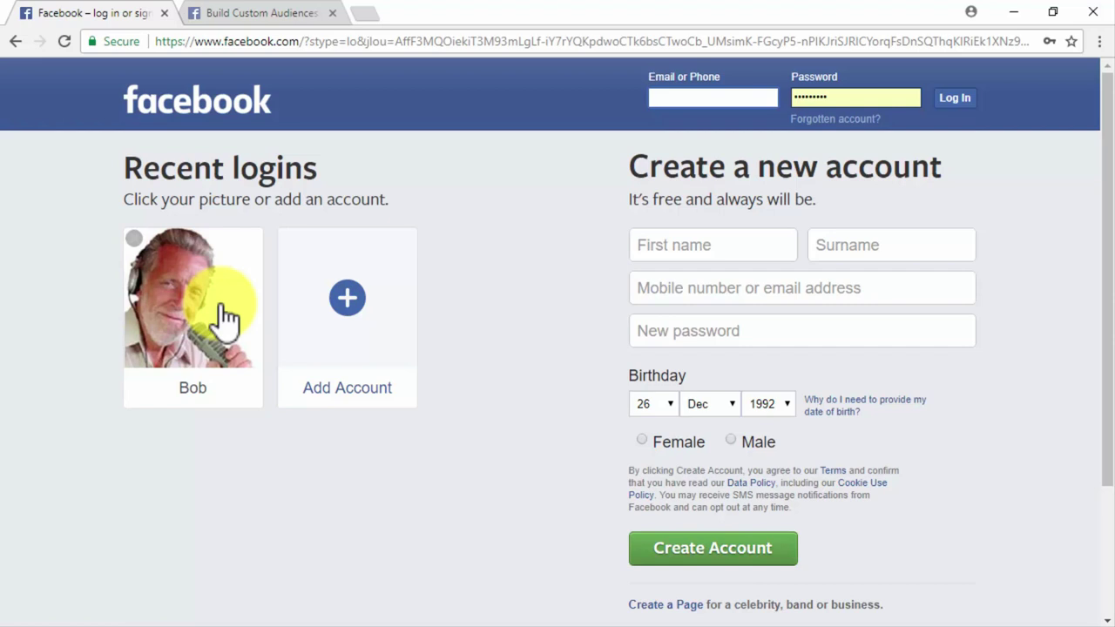
# Log back into the saved account with the account password and start a new ad.
pyautogui.click(224, 312)
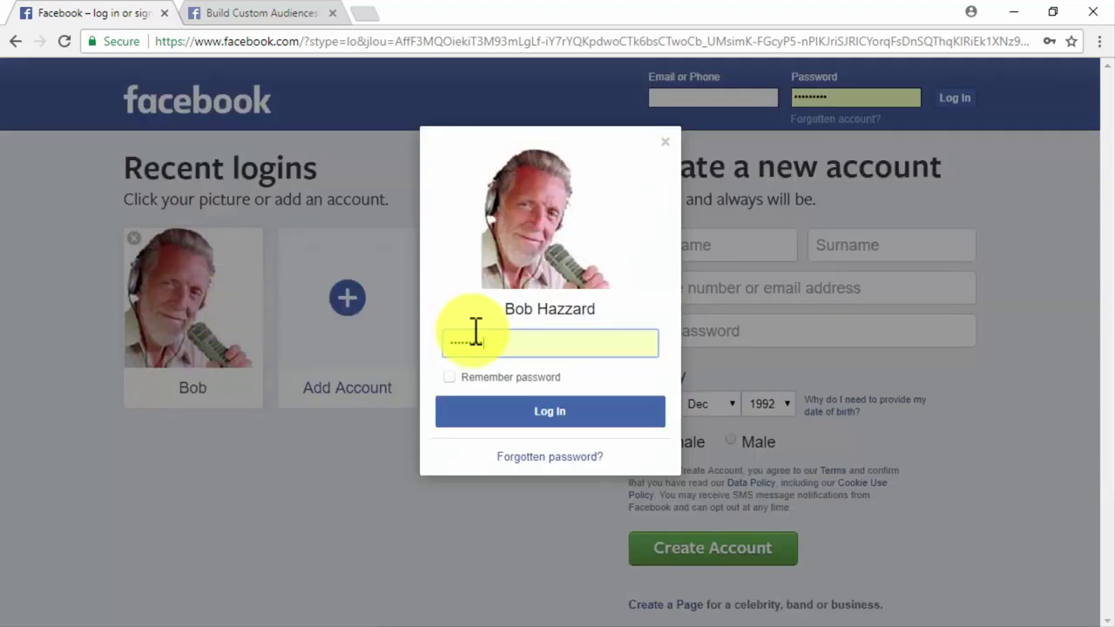
pyautogui.moveTo(494, 343); pyautogui.dragTo(420, 344)
pyautogui.press('BackSpace')
pyautogui.write('••••••••••')
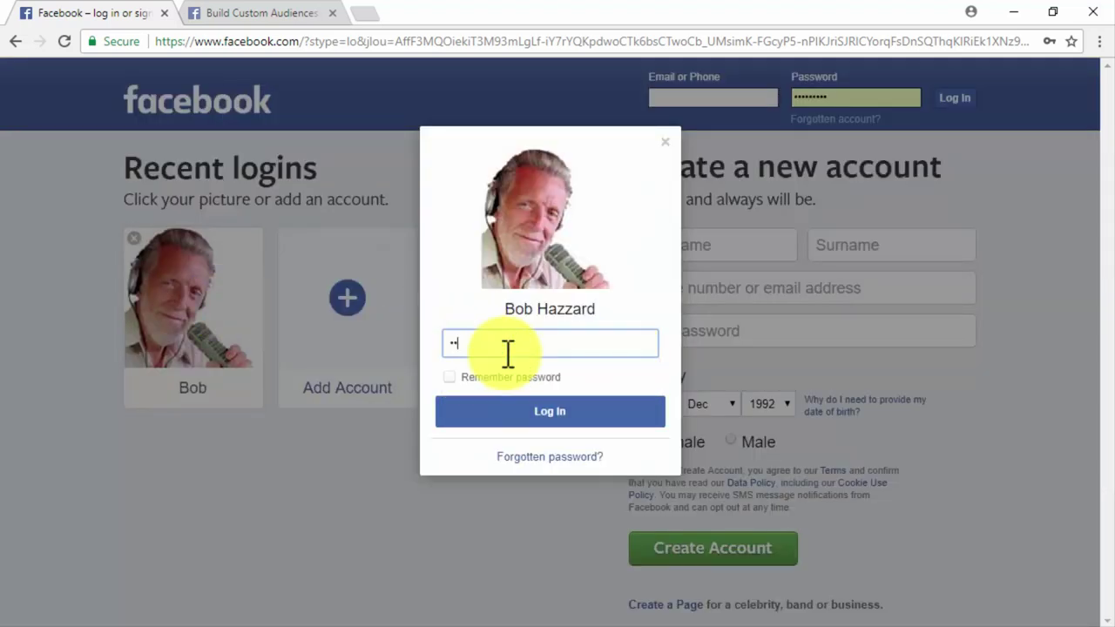
pyautogui.press('Return')
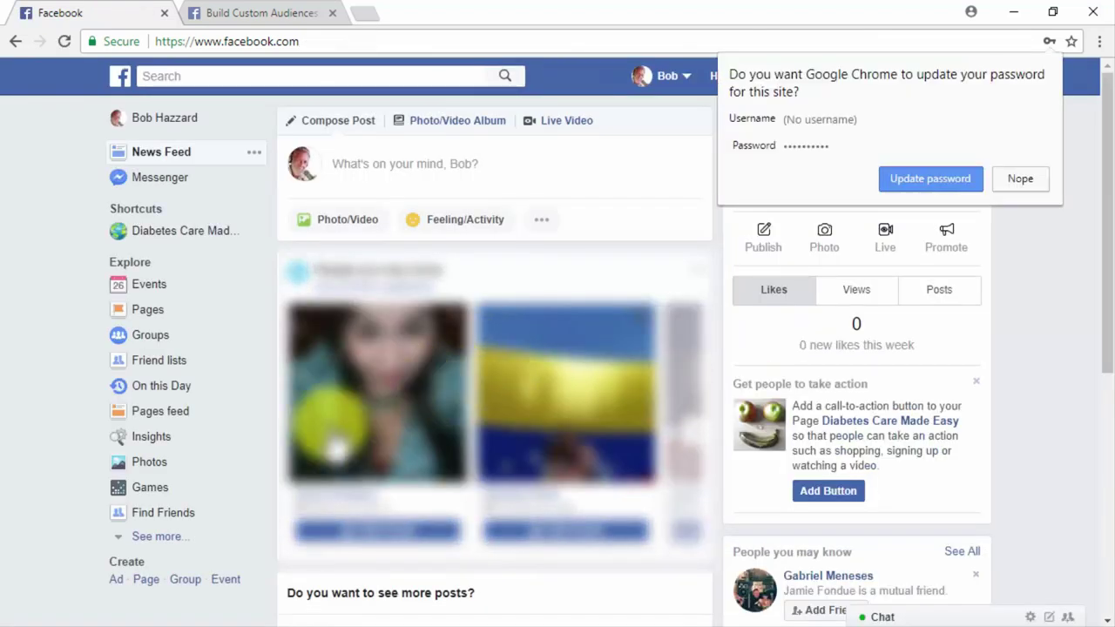
pyautogui.click(115, 579)
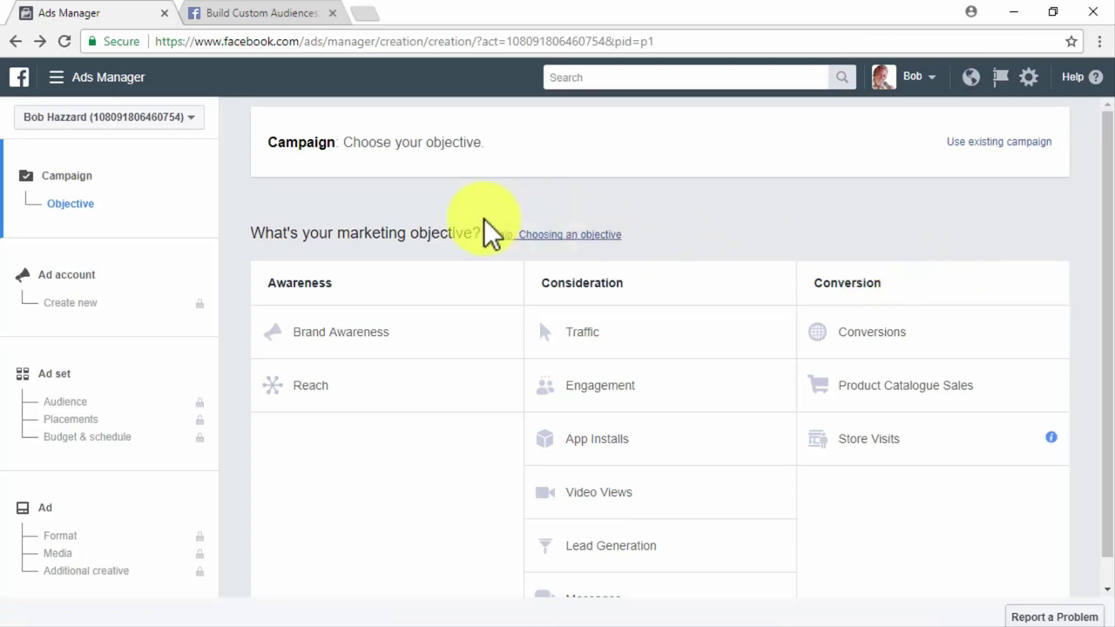
# Go through the advertising tools menu to the Facebook pixels page in Events Manager.
pyautogui.click(62, 77)
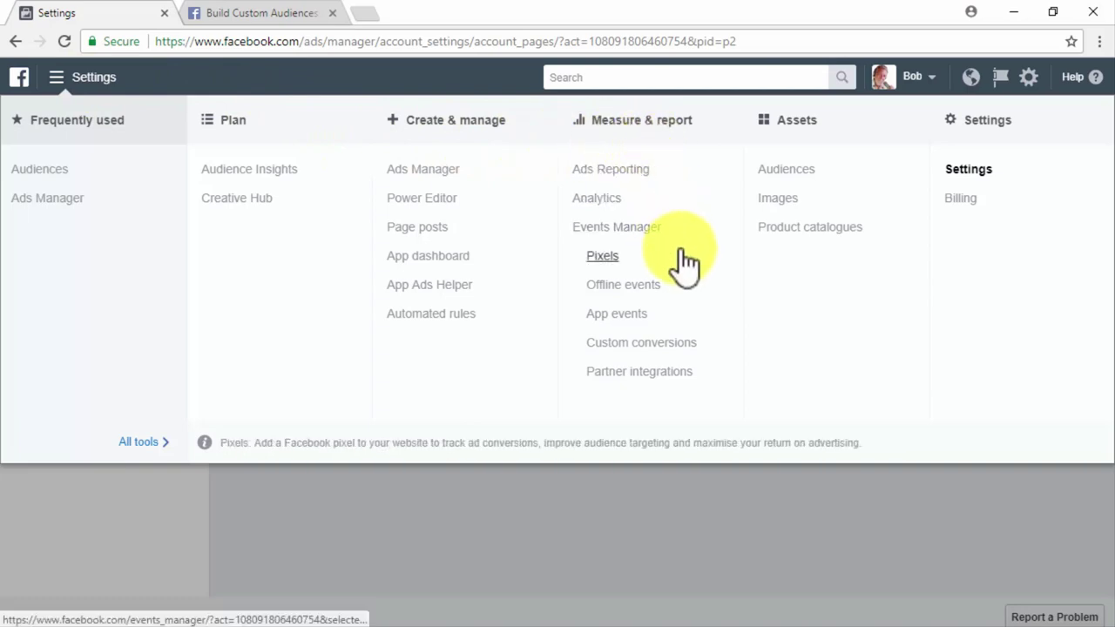
pyautogui.click(608, 256)
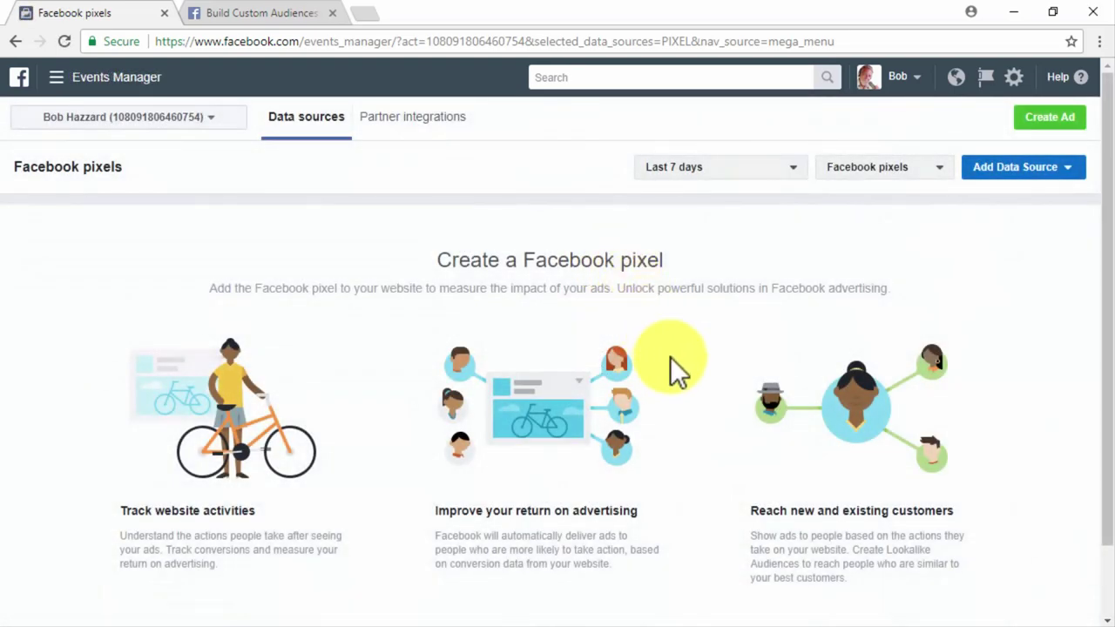
pyautogui.scroll(-1, 670, 356)
# Create a new Facebook pixel, keeping its suggested default name.
pyautogui.click(583, 564)
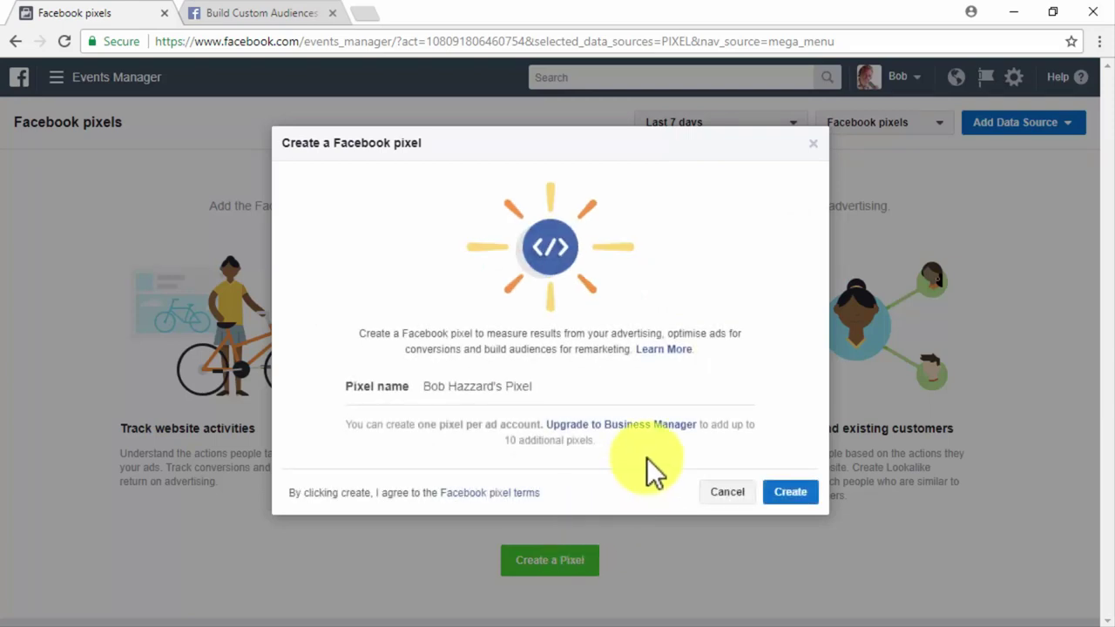
pyautogui.click(790, 493)
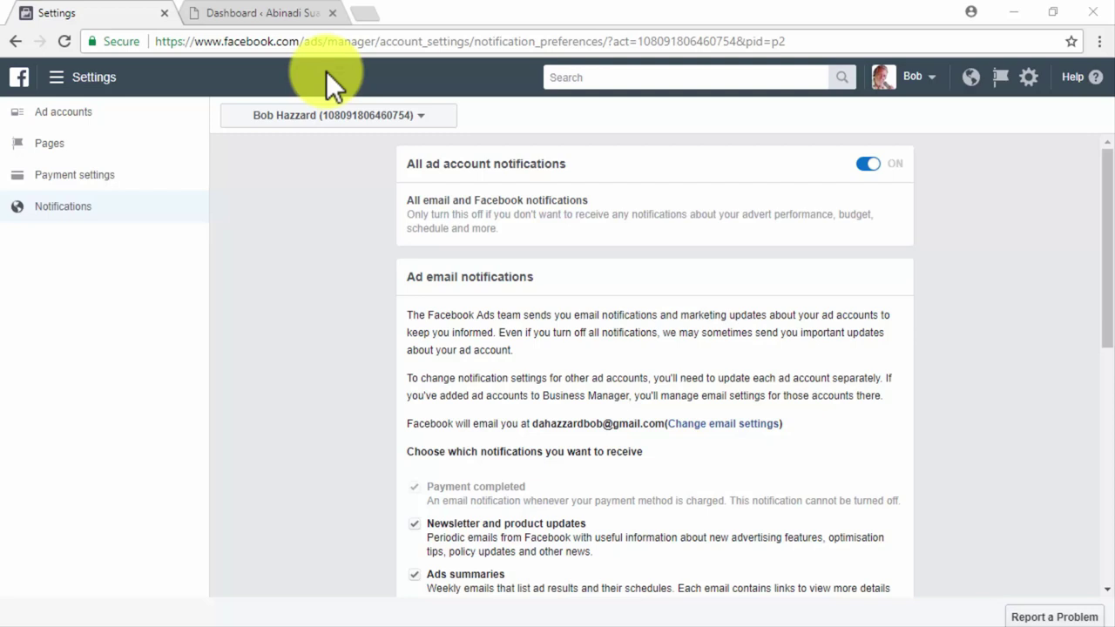
# Return to the Pixels page through All tools and start the new pixel's setup.
pyautogui.click(54, 80)
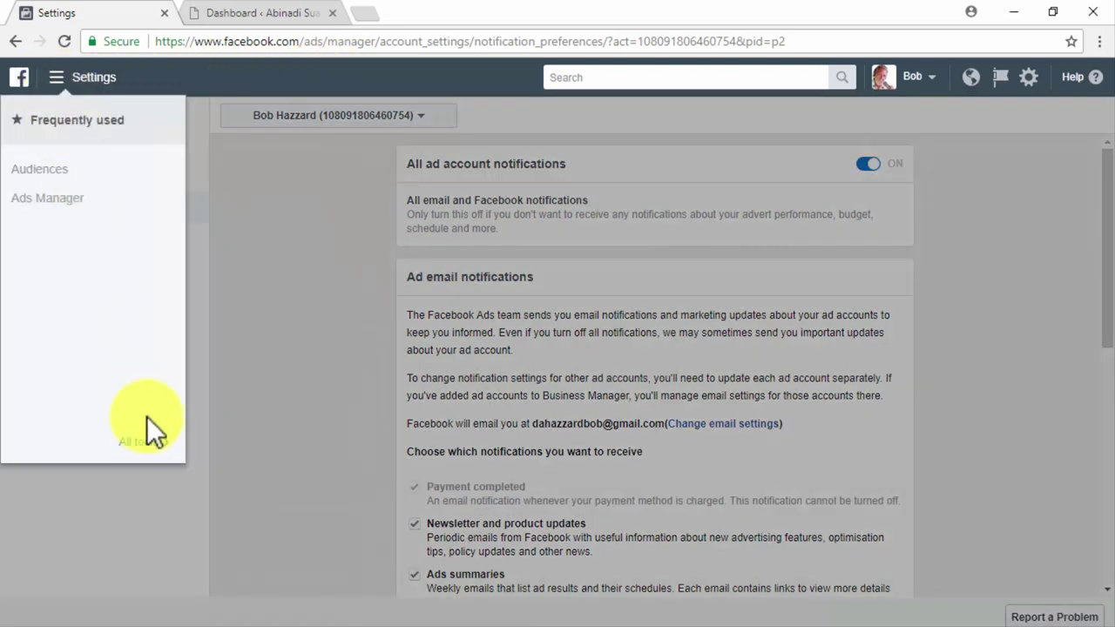
pyautogui.click(162, 445)
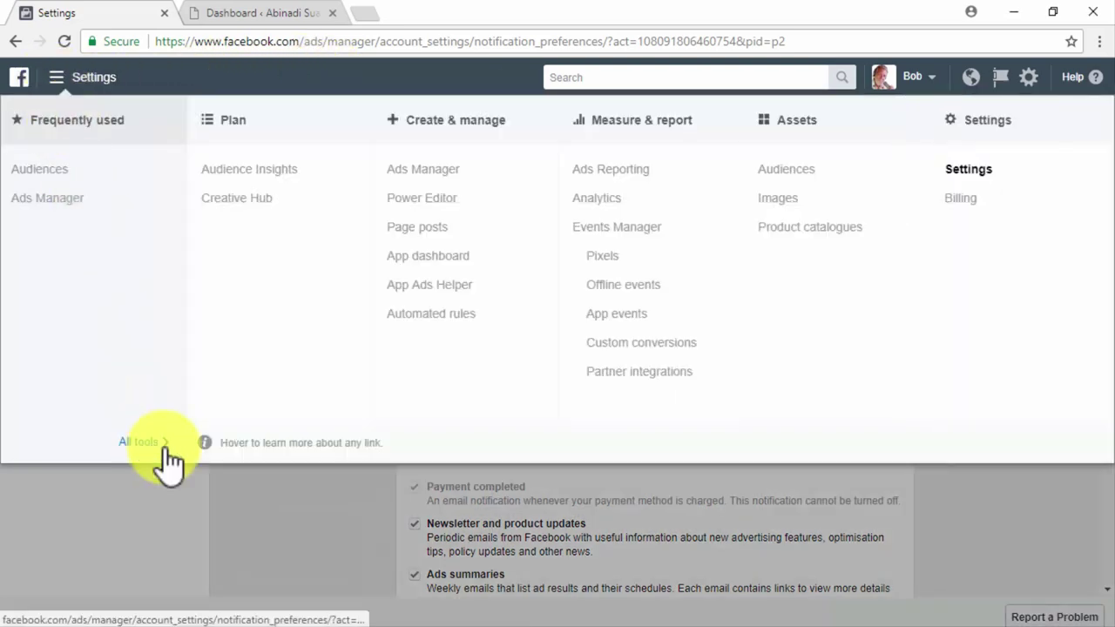
pyautogui.click(601, 258)
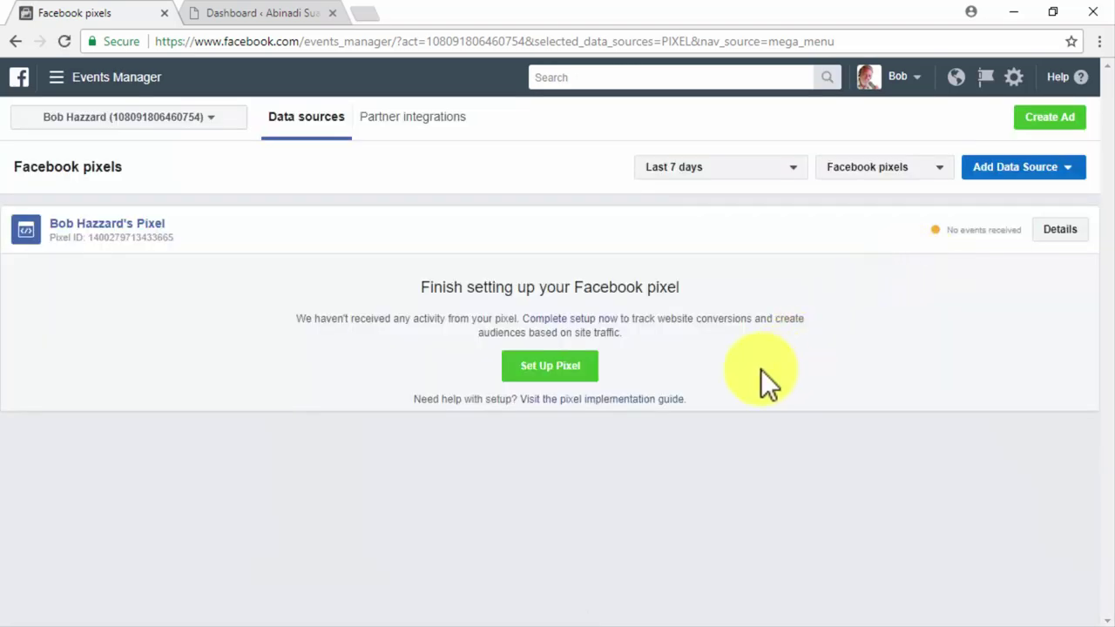
pyautogui.click(596, 368)
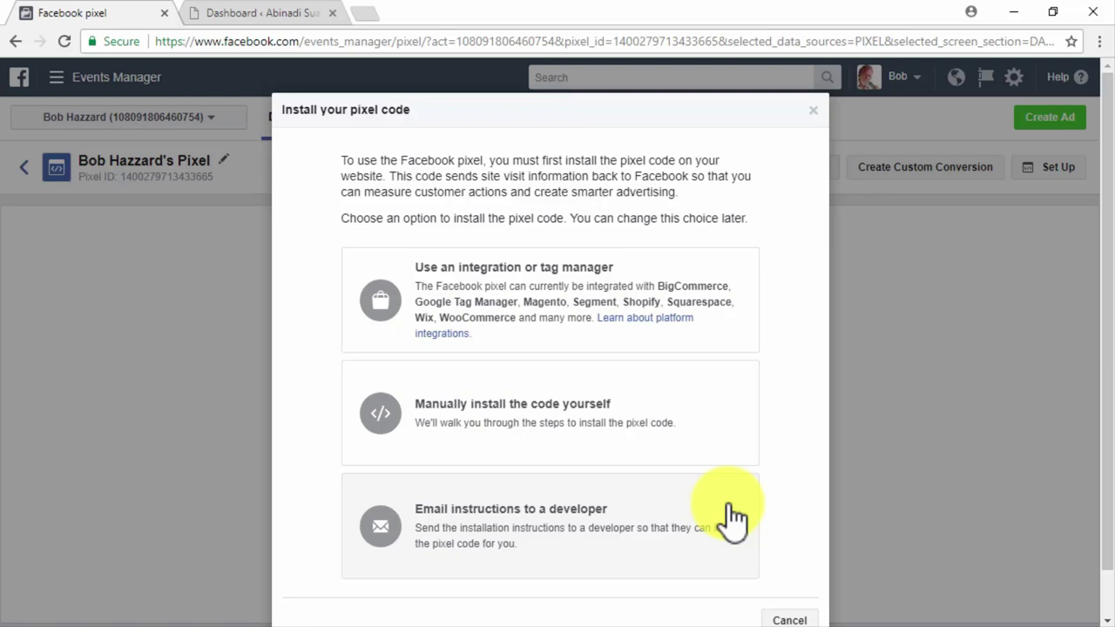
# Choose manual installation, copy the full pixel code, and switch to the WordPress Dashboard tab.
pyautogui.click(733, 446)
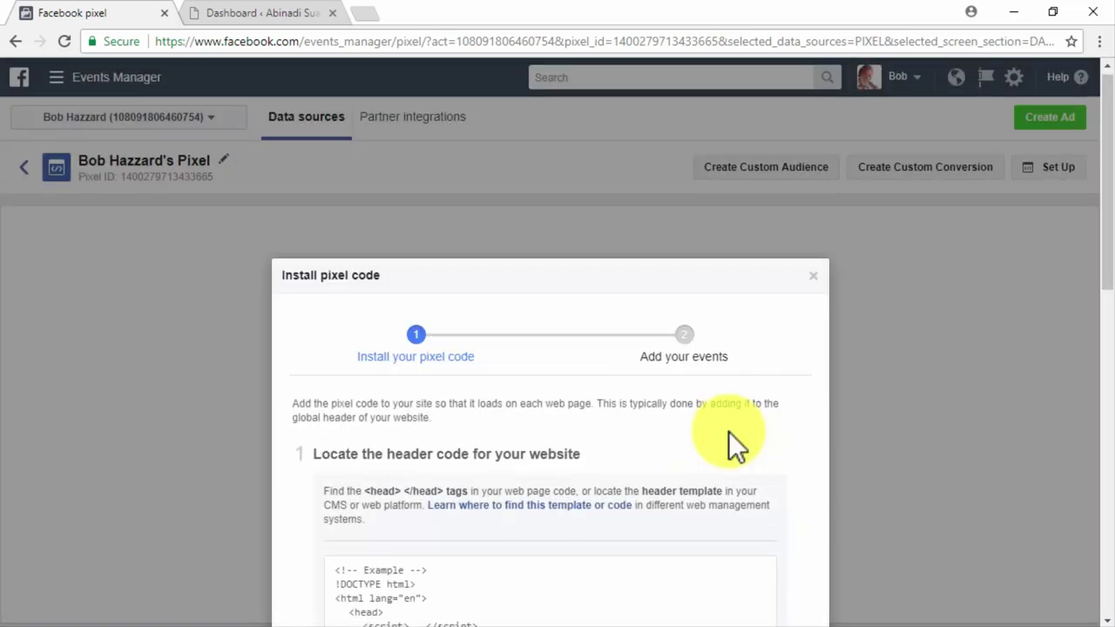
pyautogui.scroll(-4, 729, 431)
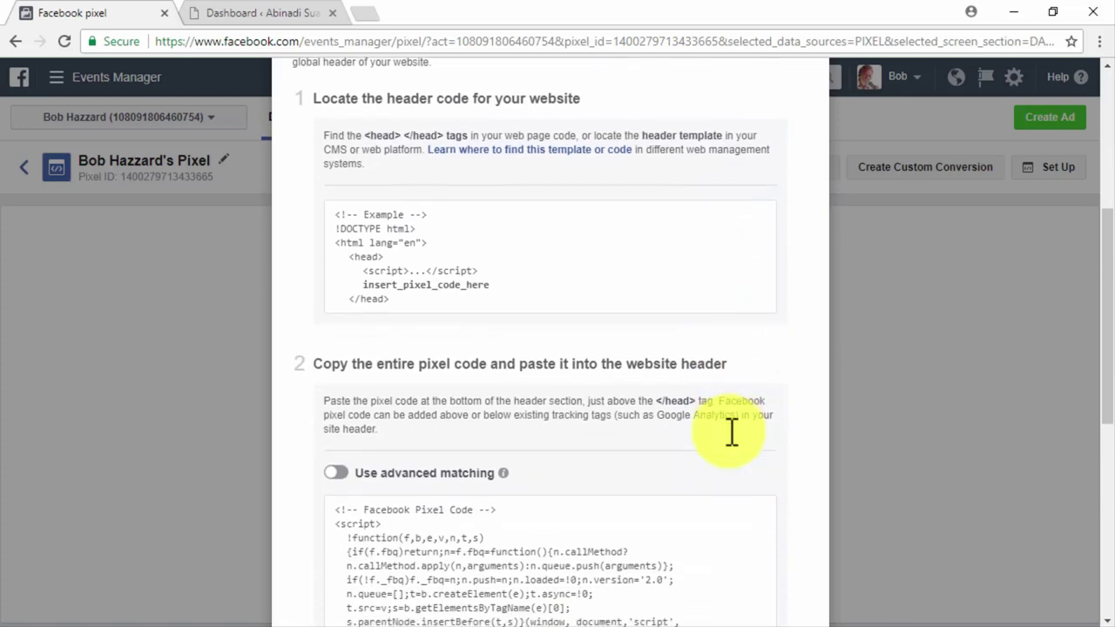
pyautogui.scroll(-1, 734, 446)
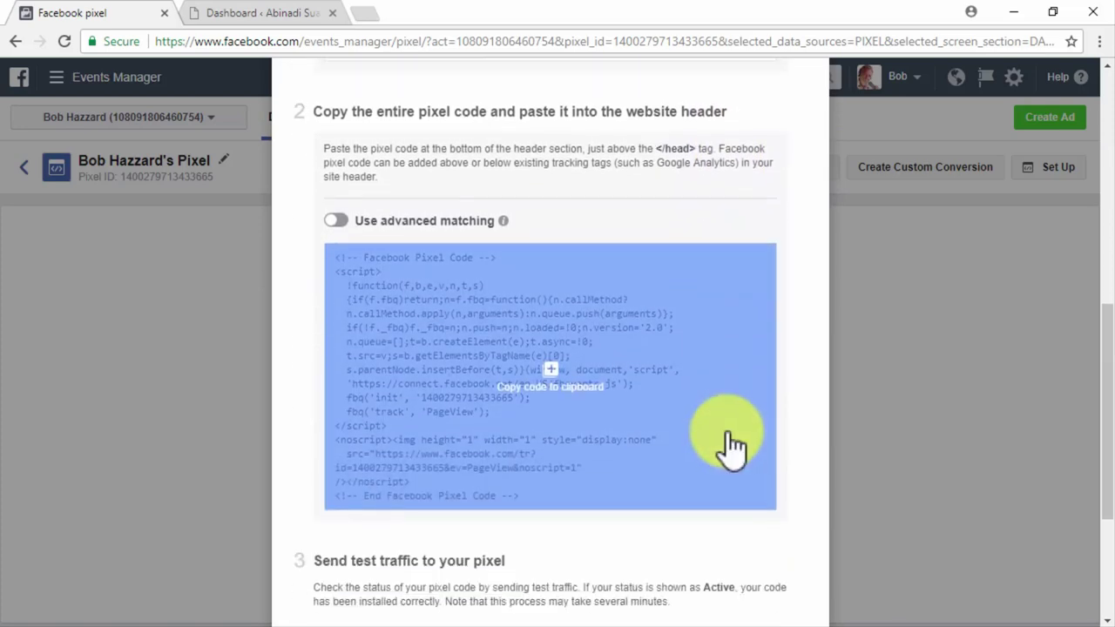
pyautogui.click(551, 370)
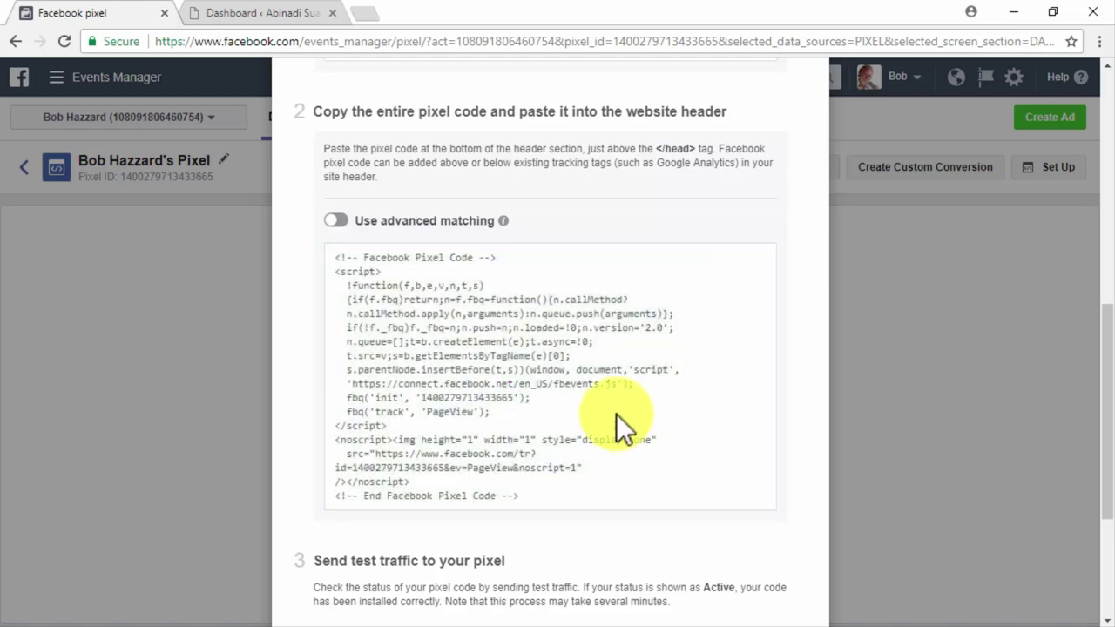
pyautogui.click(292, 13)
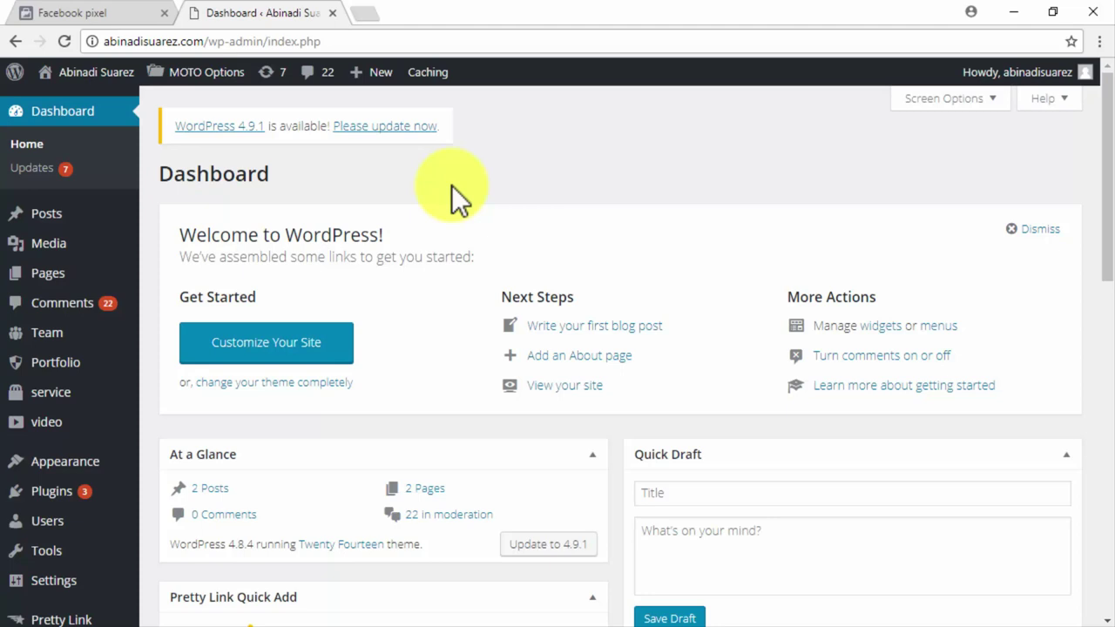
# Search for the Insert Headers and Footers plugin, install it and activate it.
pyautogui.scroll(-1, 165, 262)
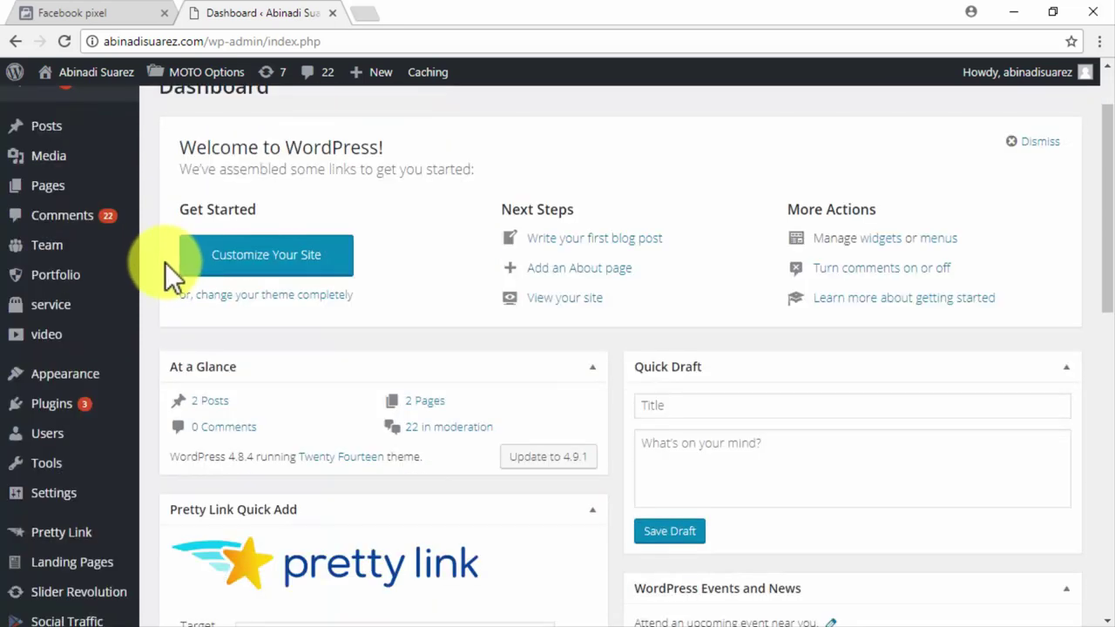
pyautogui.moveTo(100, 409)
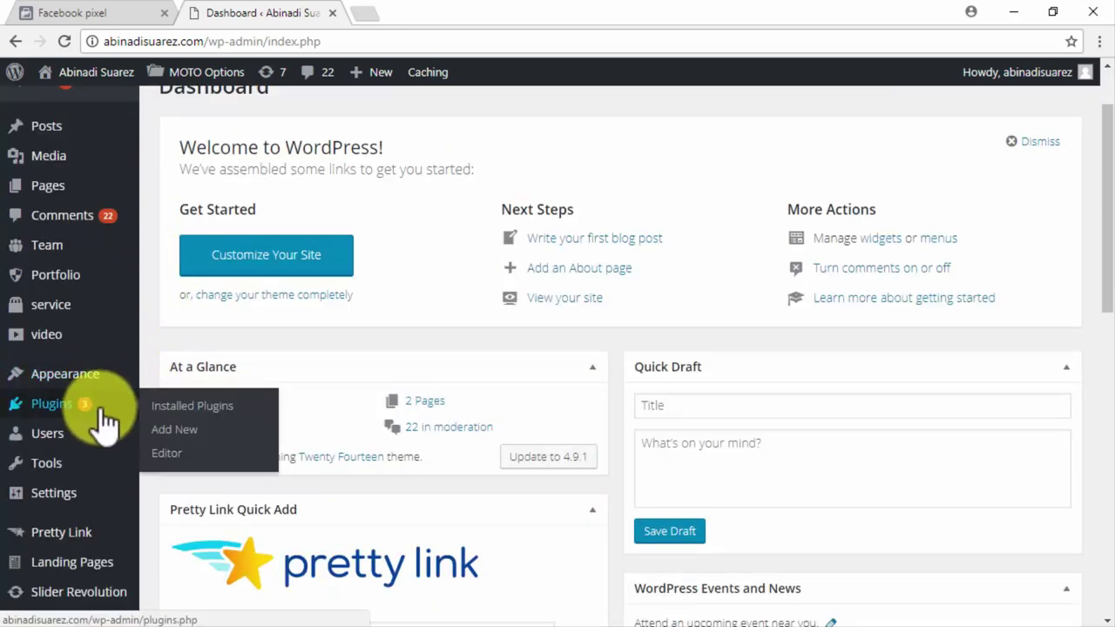
pyautogui.click(182, 433)
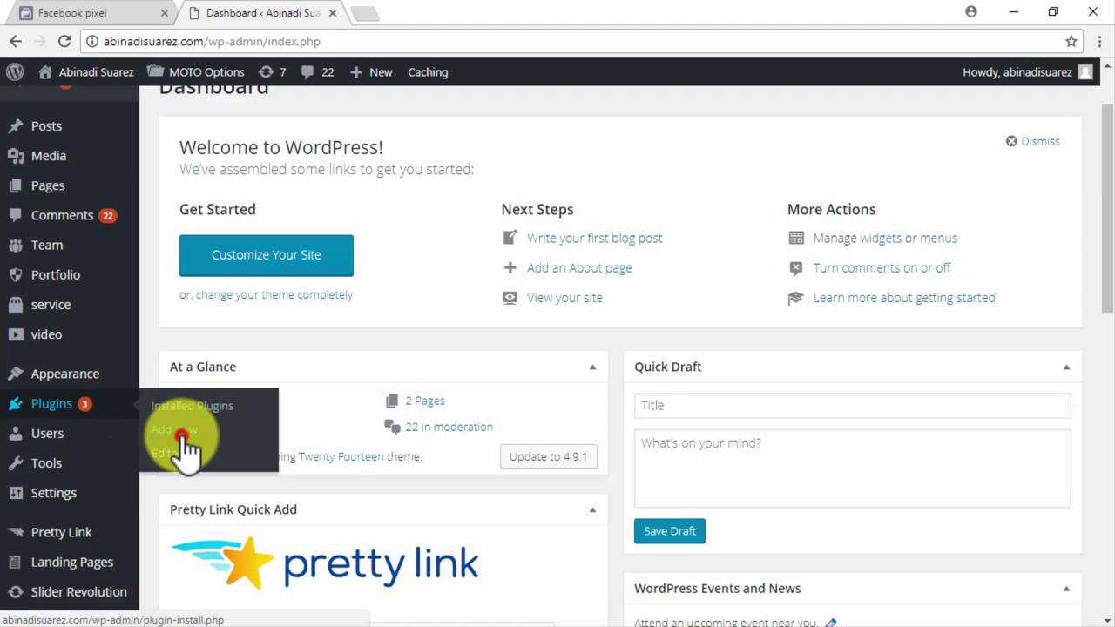
pyautogui.click(918, 225)
pyautogui.write('ine')
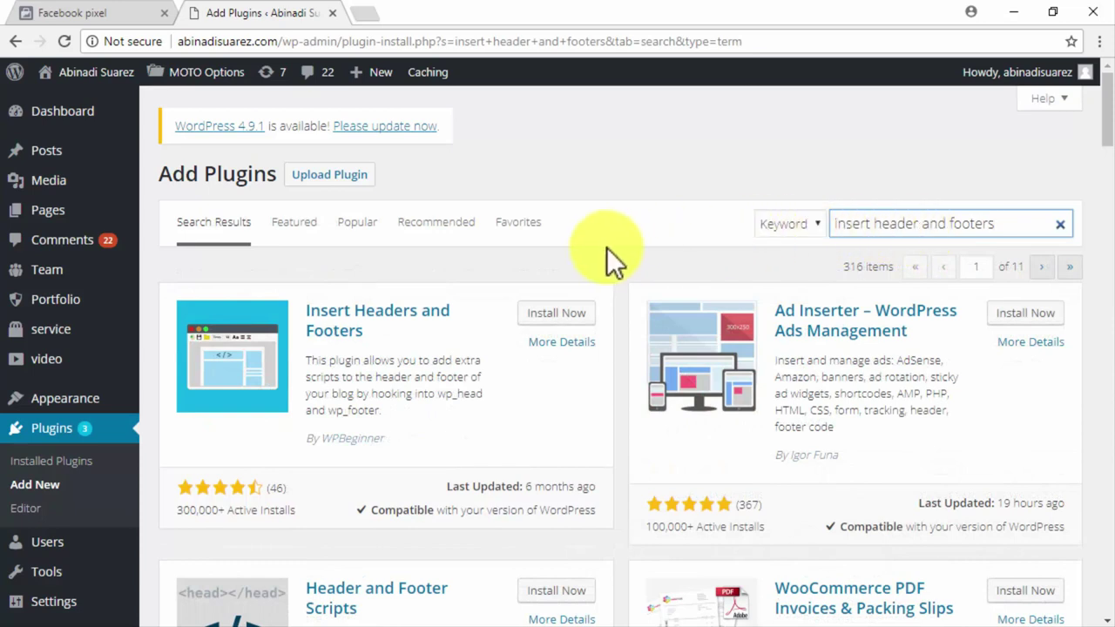
pyautogui.click(568, 313)
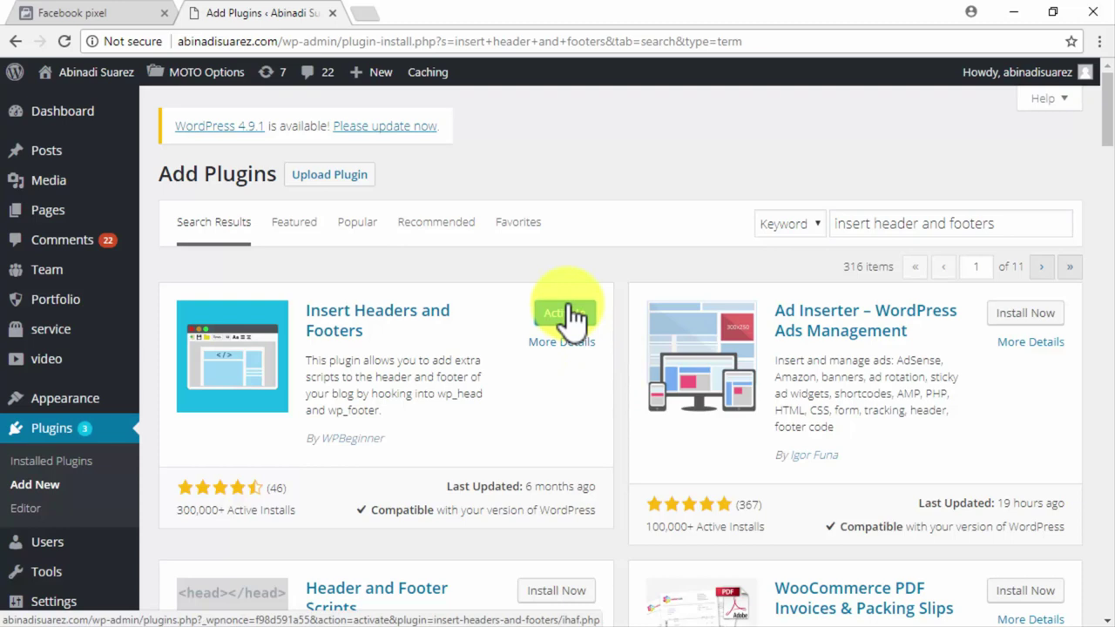
pyautogui.click(568, 312)
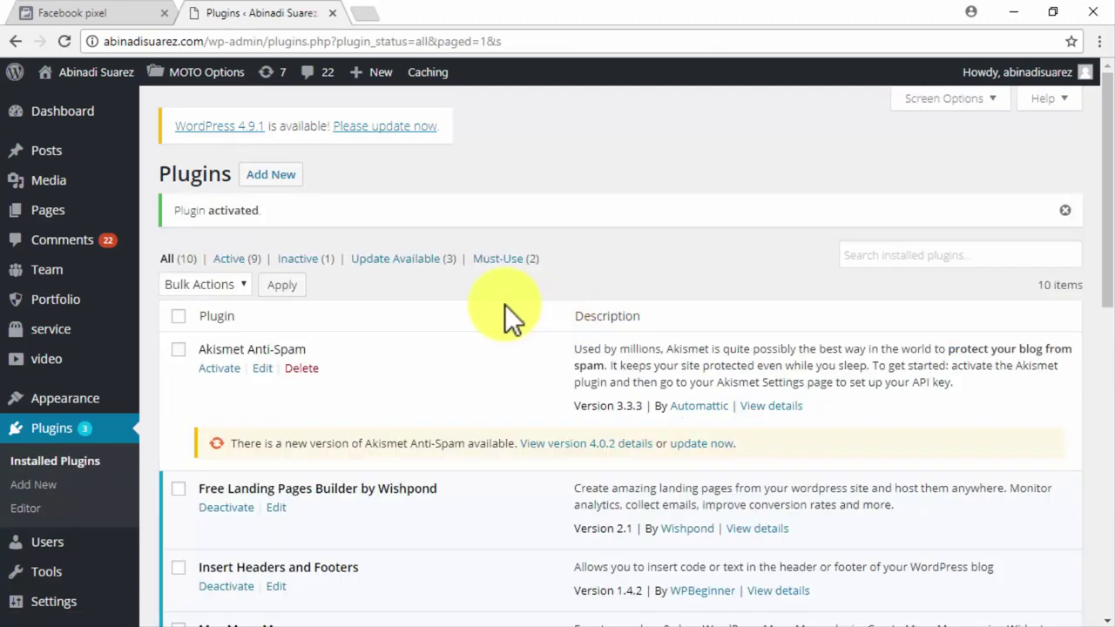
# Open the Insert Headers and Footers page under Settings.
pyautogui.scroll(-3, 147, 310)
pyautogui.moveTo(103, 375)
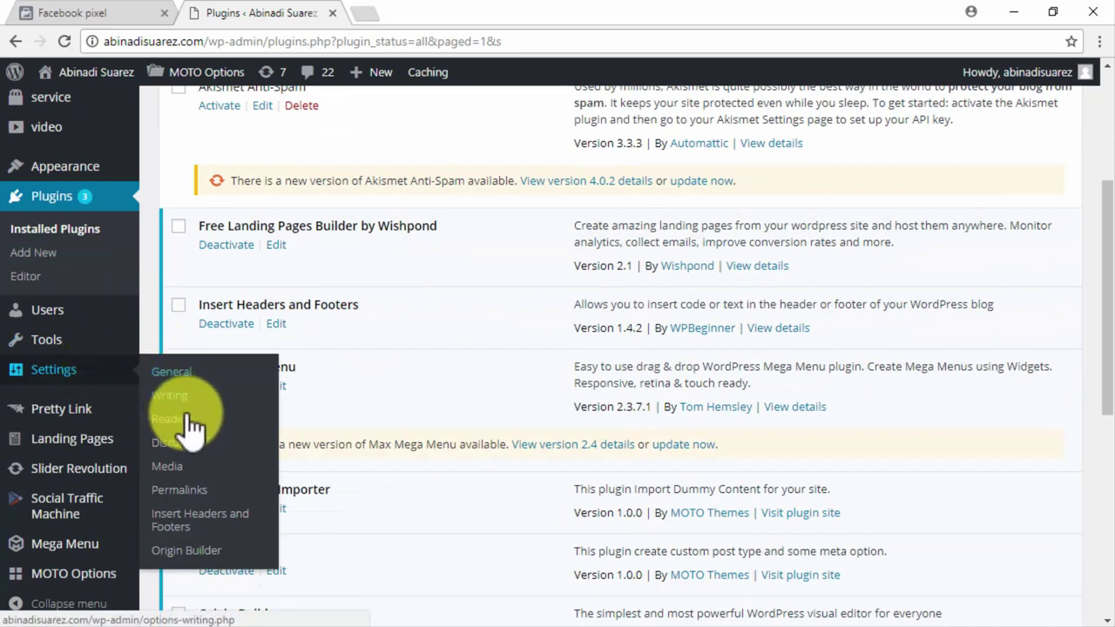
pyautogui.click(200, 520)
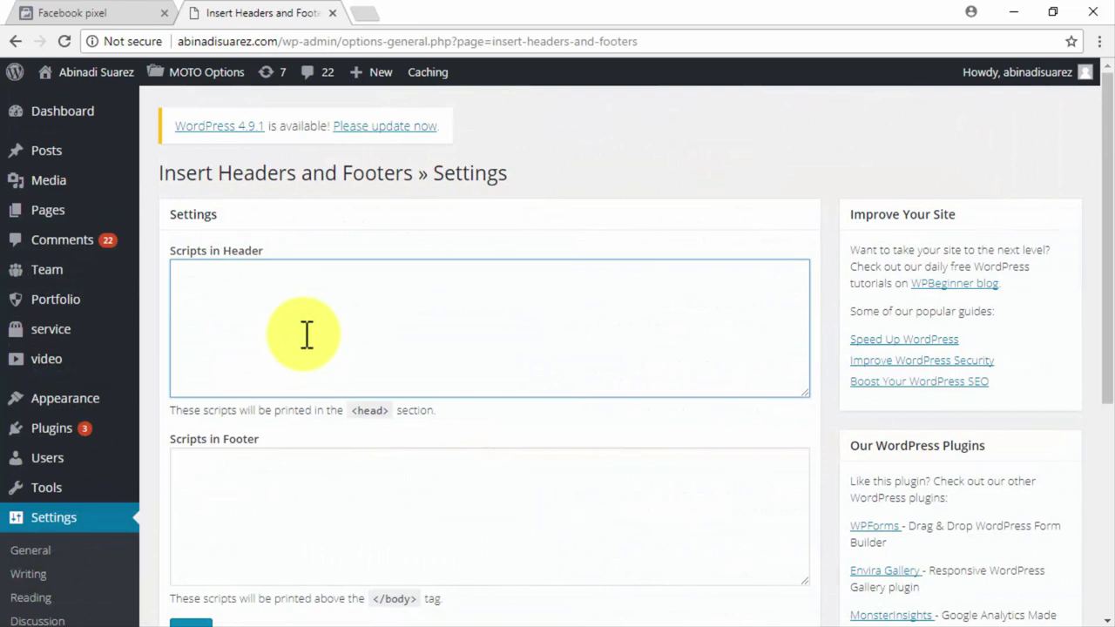
# Paste the pixel code into Scripts in Header and save the settings.
pyautogui.hotkey('ctrl', 'v')
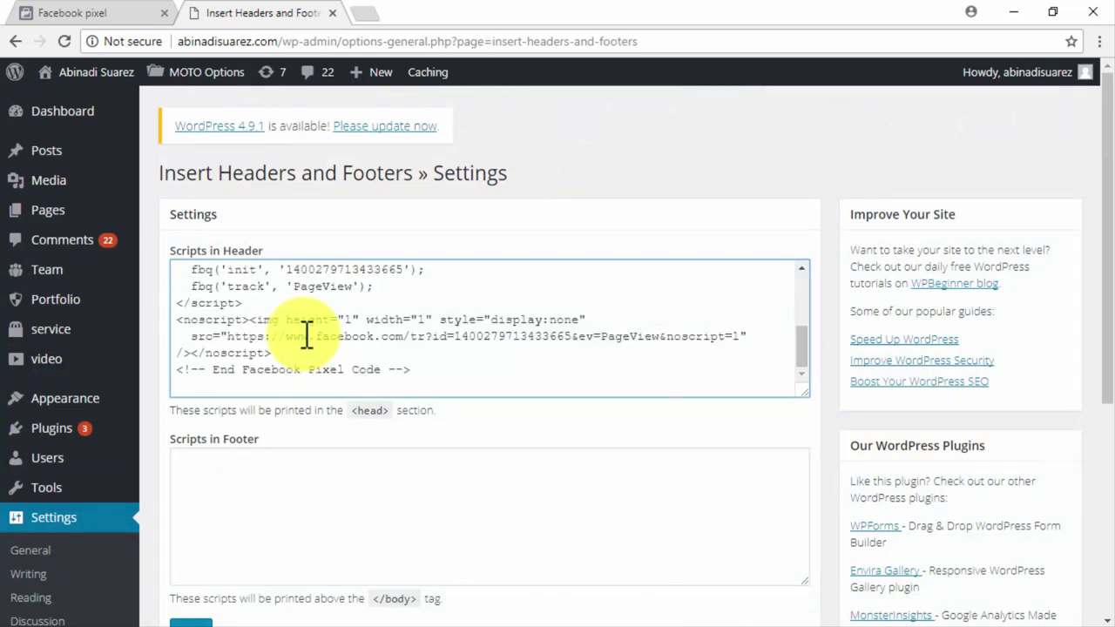
pyautogui.scroll(-2, 306, 331)
pyautogui.click(201, 462)
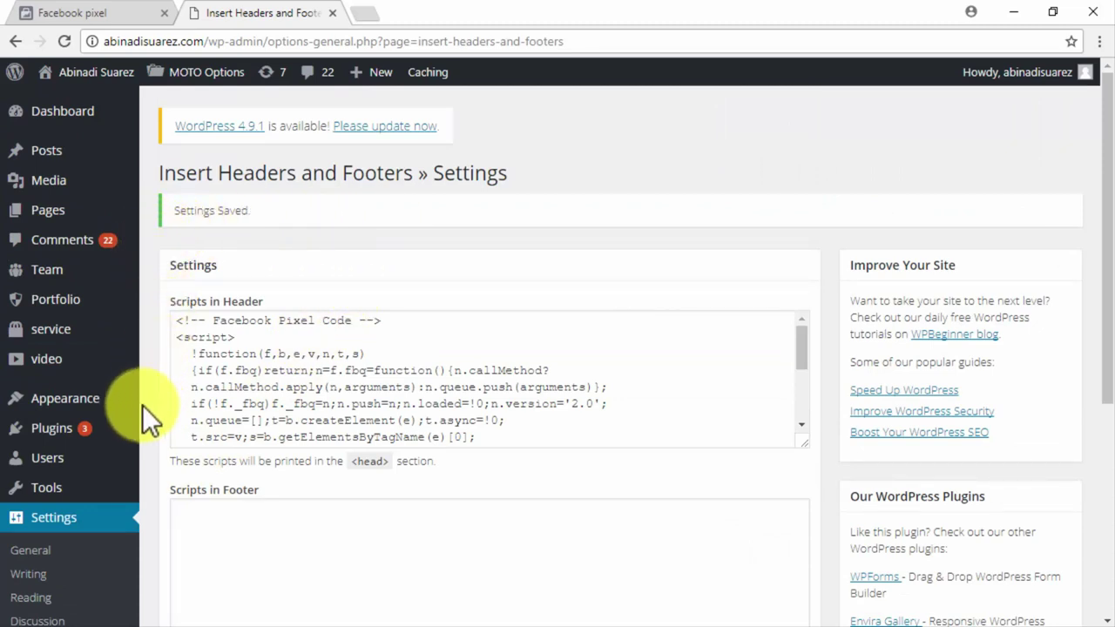
pyautogui.moveTo(119, 416)
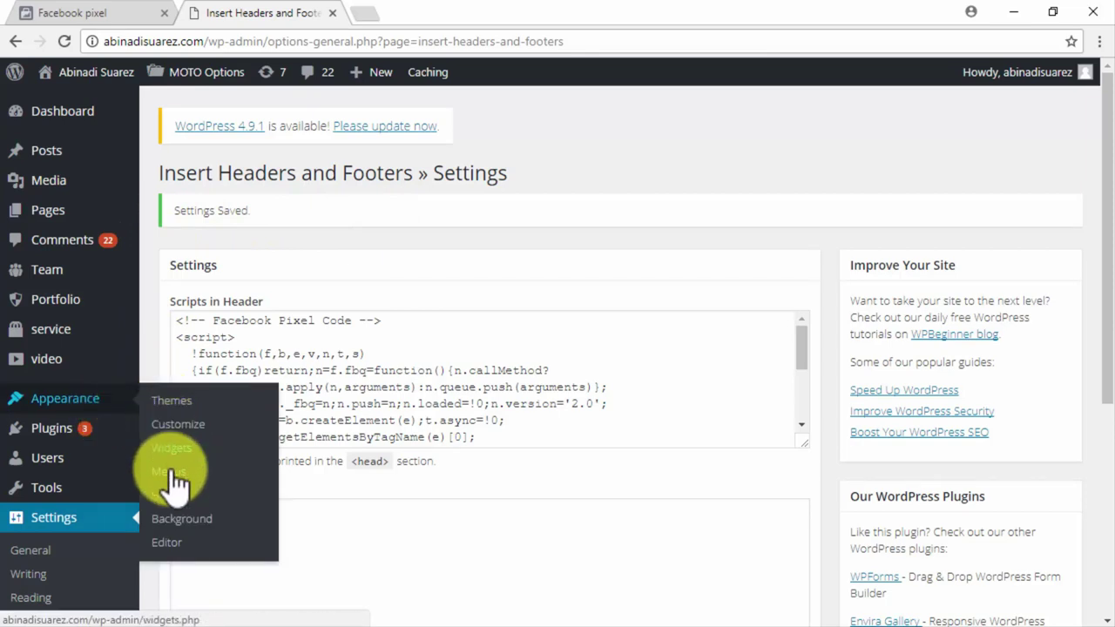
# Paste the pixel code before </head> in Twenty Fourteen's header.php and update the file.
pyautogui.click(177, 547)
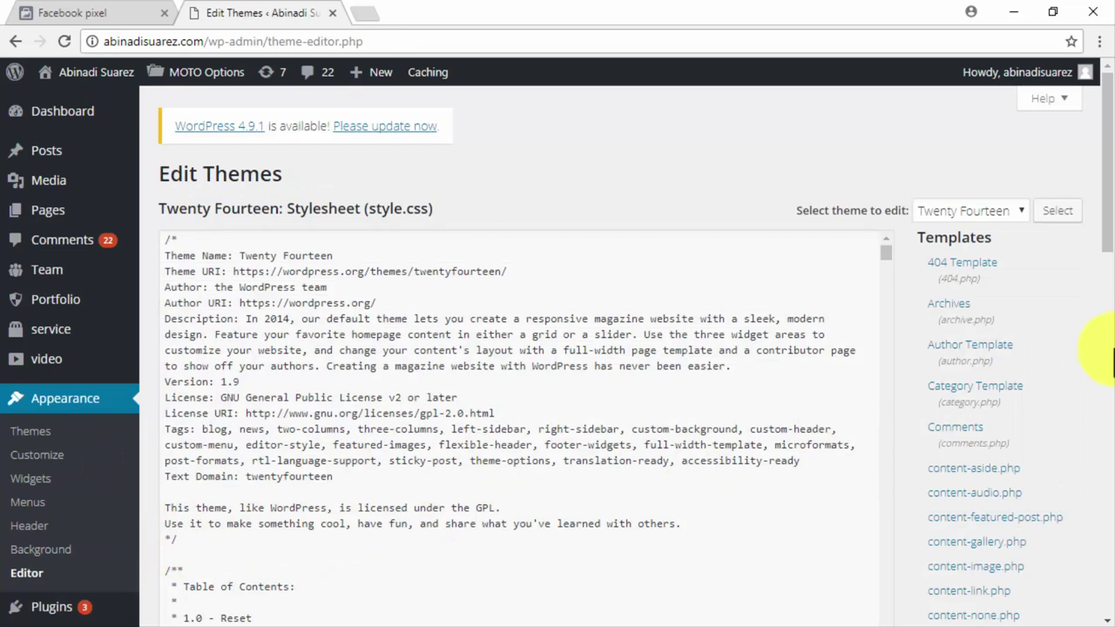
pyautogui.scroll(-4, 1113, 361)
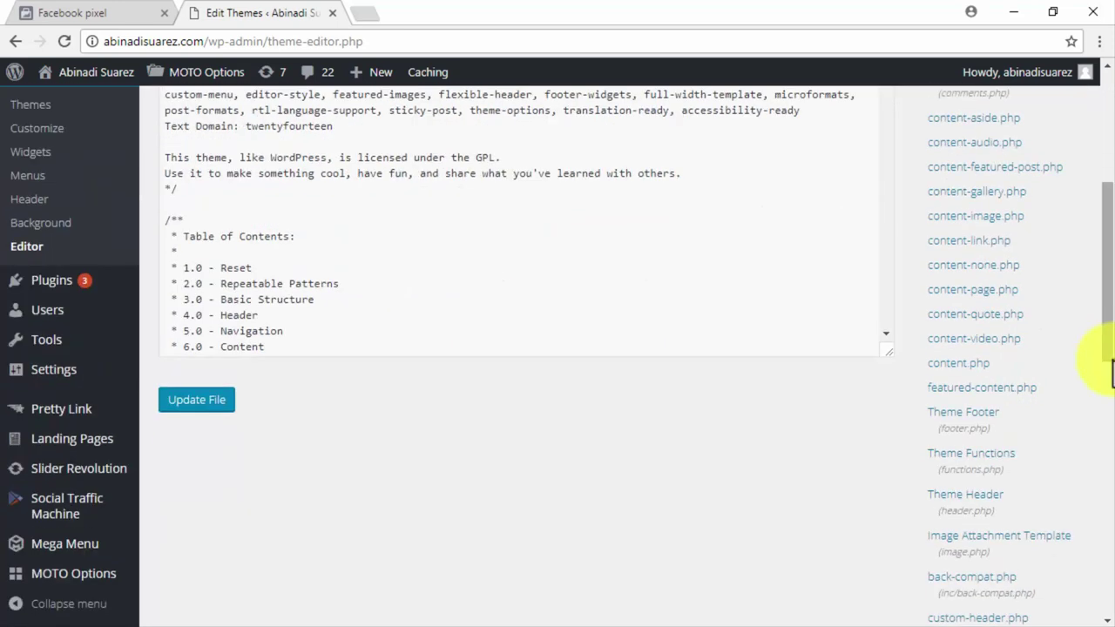
pyautogui.click(990, 510)
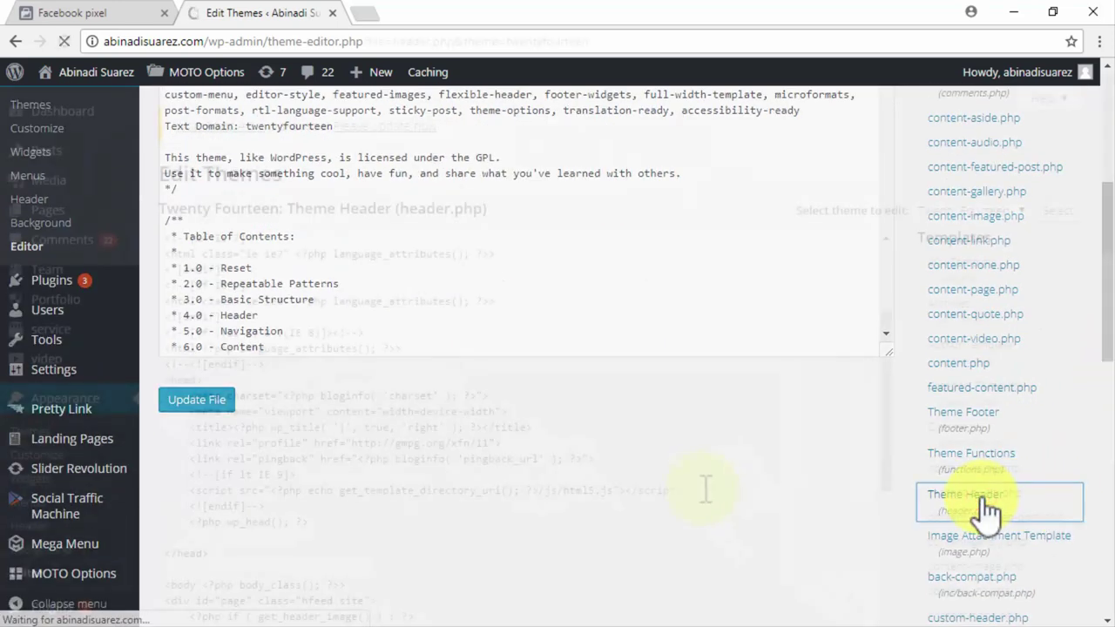
pyautogui.click(224, 535)
pyautogui.hotkey('ctrl', 'v')
pyautogui.scroll(-10, 286, 523)
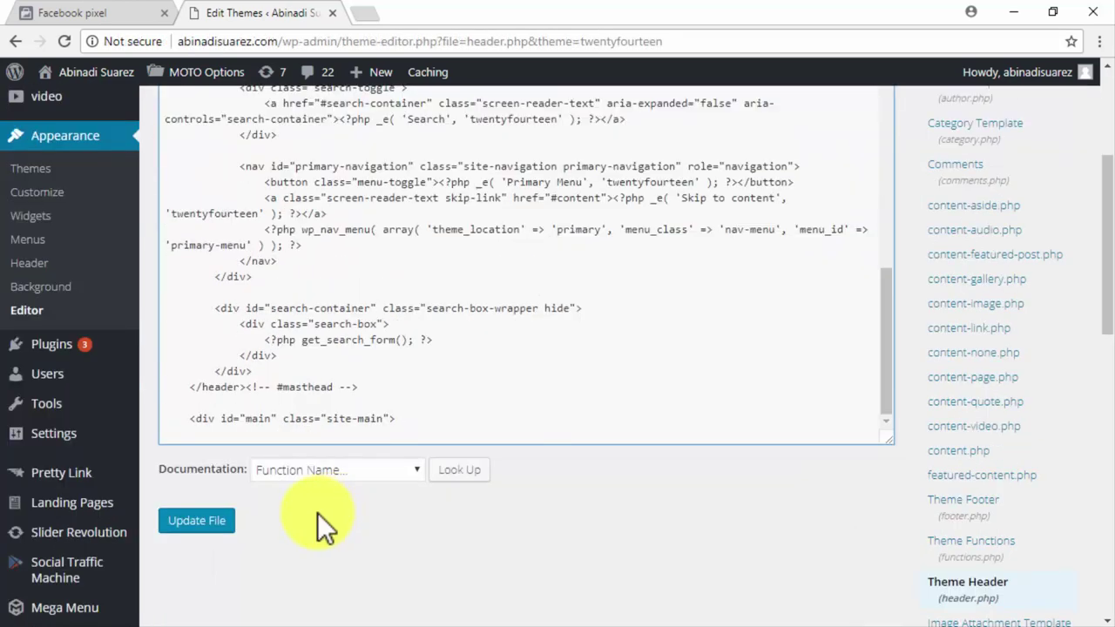
pyautogui.click(199, 522)
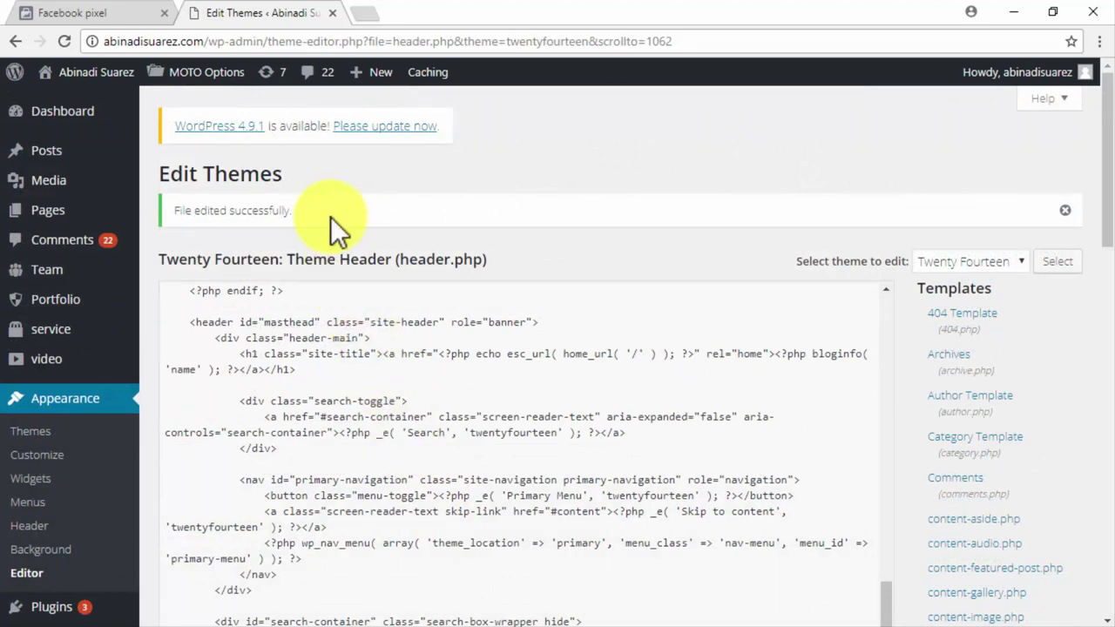
pyautogui.click(130, 10)
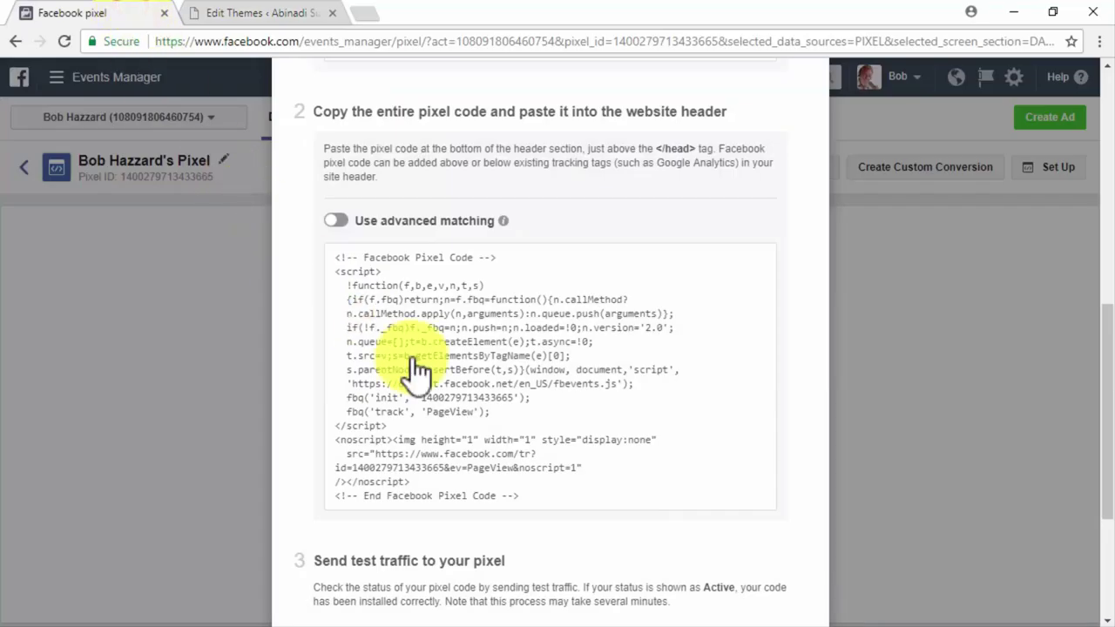
# Enter the website URL, send test traffic, and continue once the pixel shows Active.
pyautogui.click(461, 397)
pyautogui.scroll(-2, 461, 398)
pyautogui.click(380, 513)
pyautogui.write('http://abinadisuarez.com')
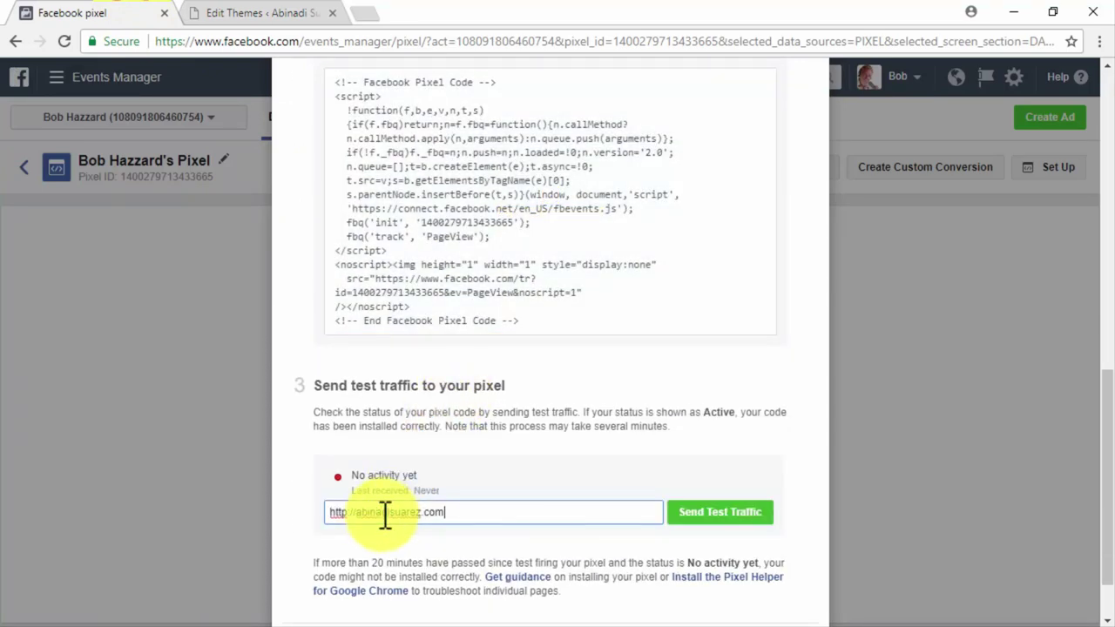
pyautogui.click(701, 521)
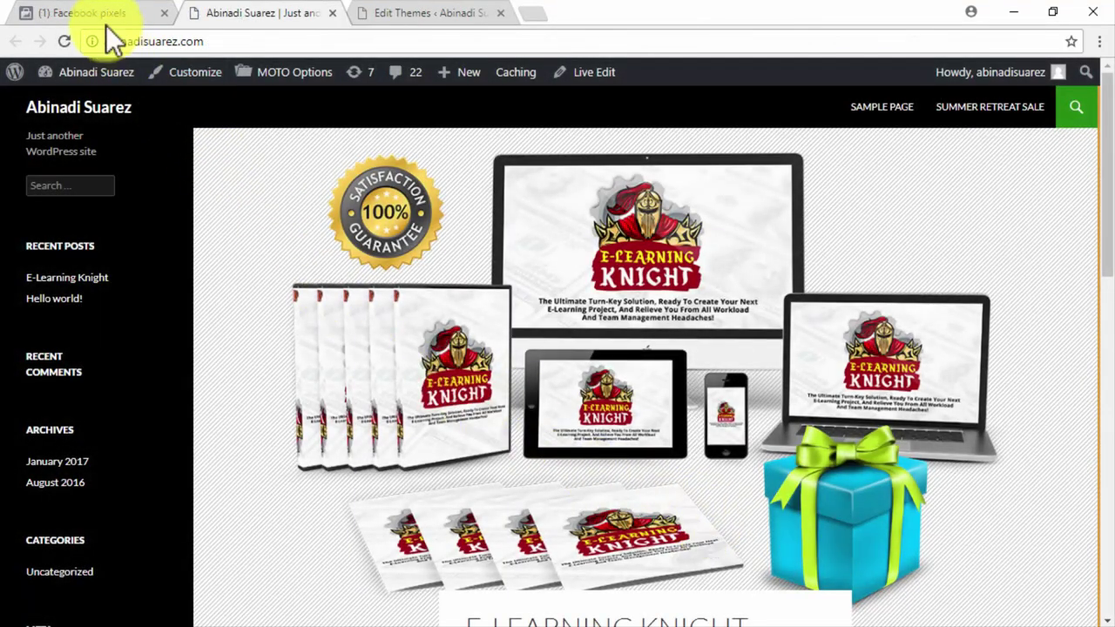
pyautogui.click(103, 21)
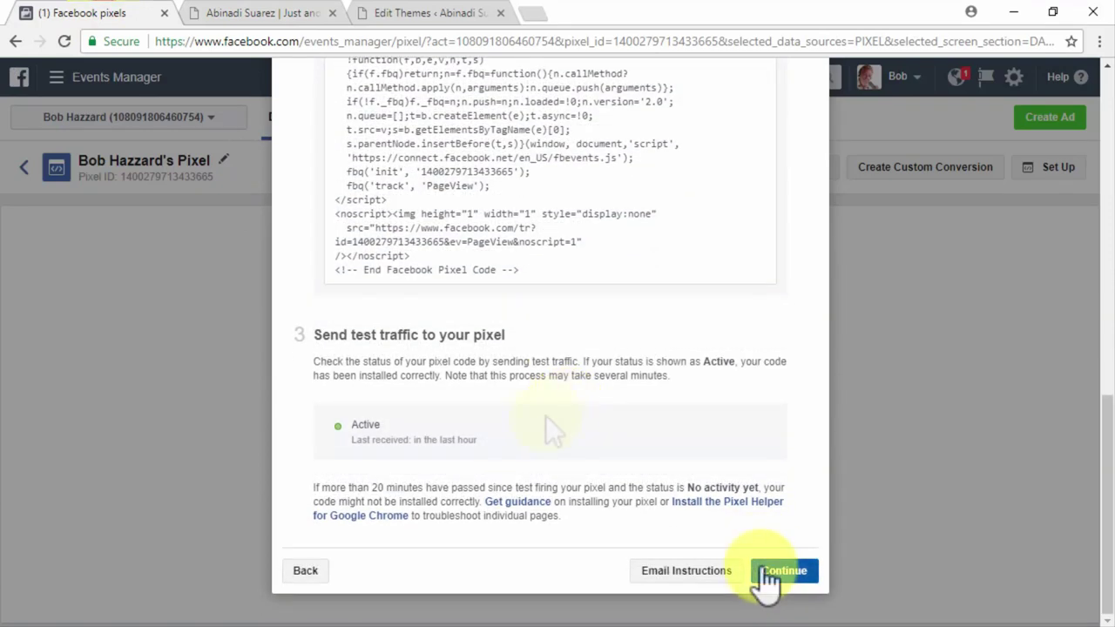
pyautogui.click(783, 572)
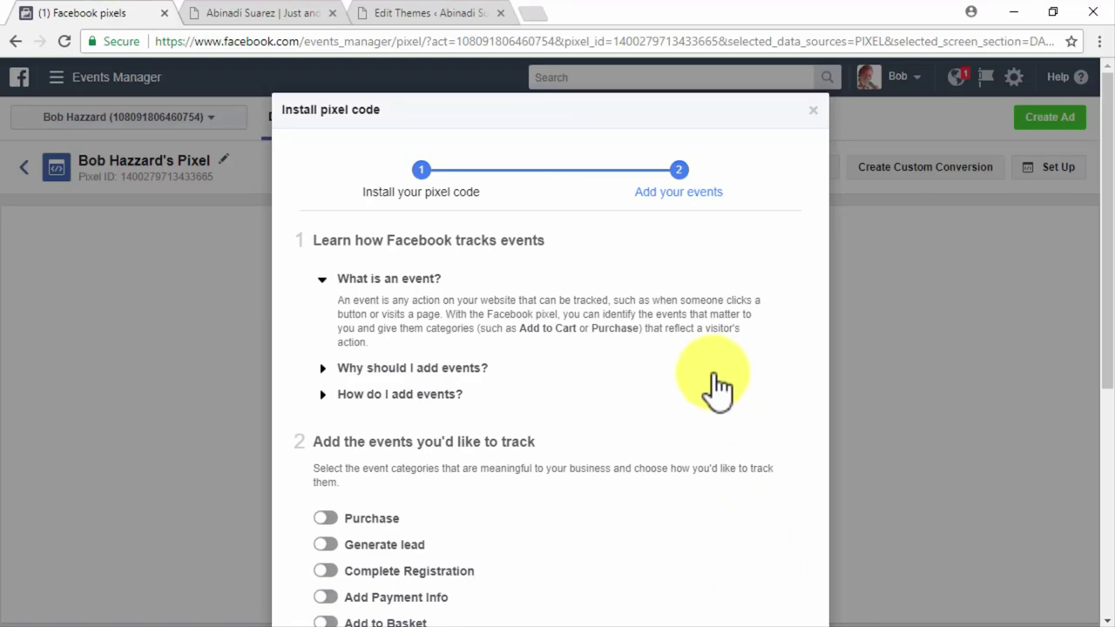
# Turn on View Content event tracking and finish the pixel's event setup with Done.
pyautogui.scroll(-2, 658, 463)
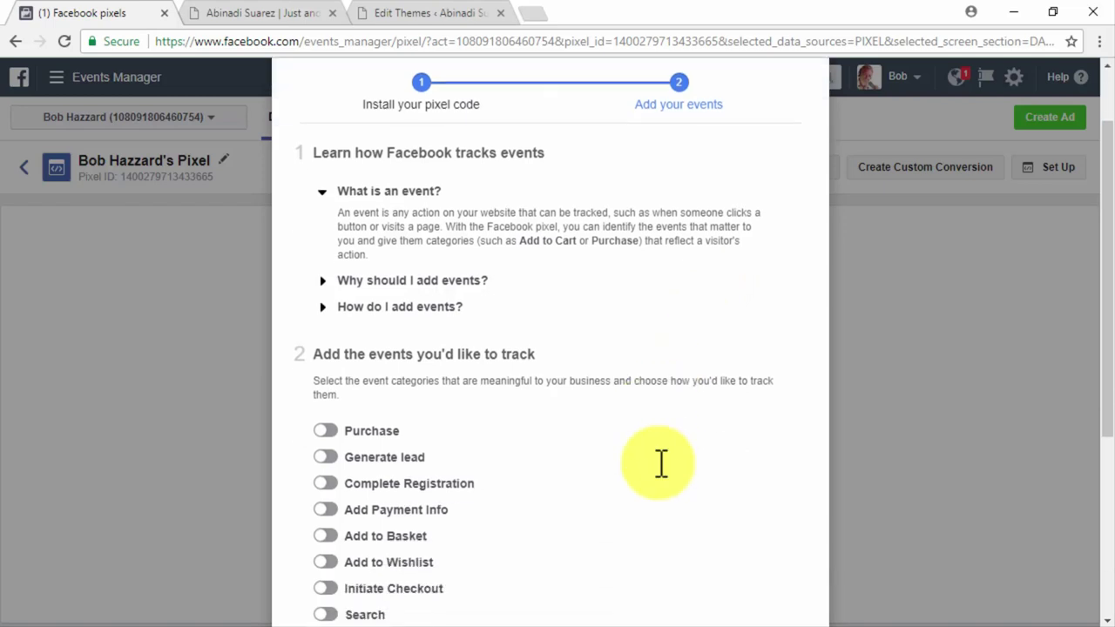
pyautogui.scroll(-1, 658, 464)
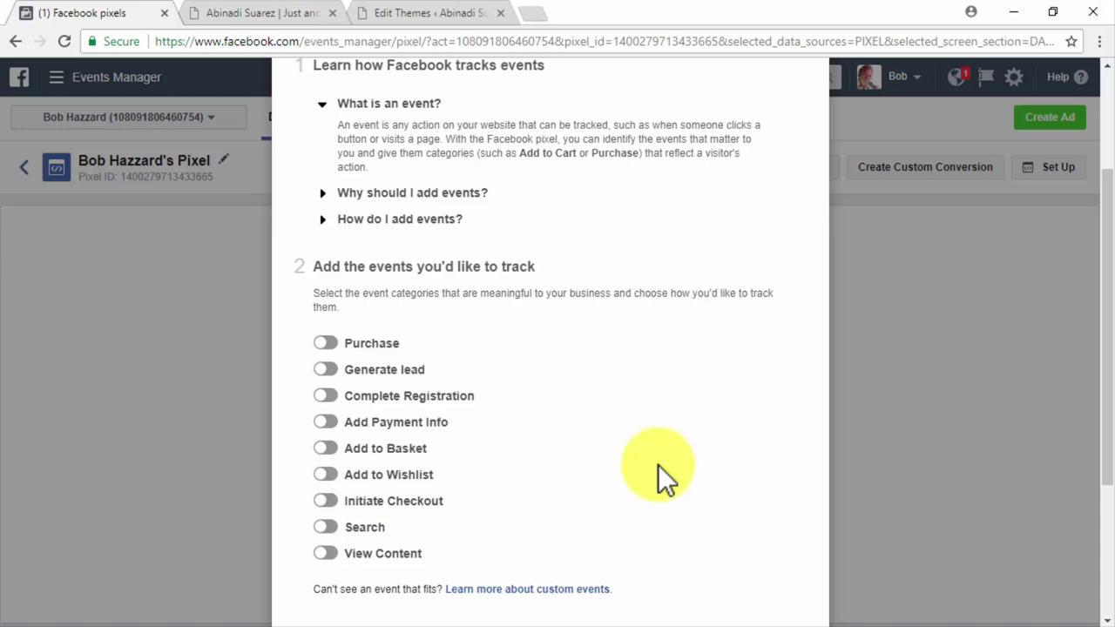
pyautogui.click(324, 555)
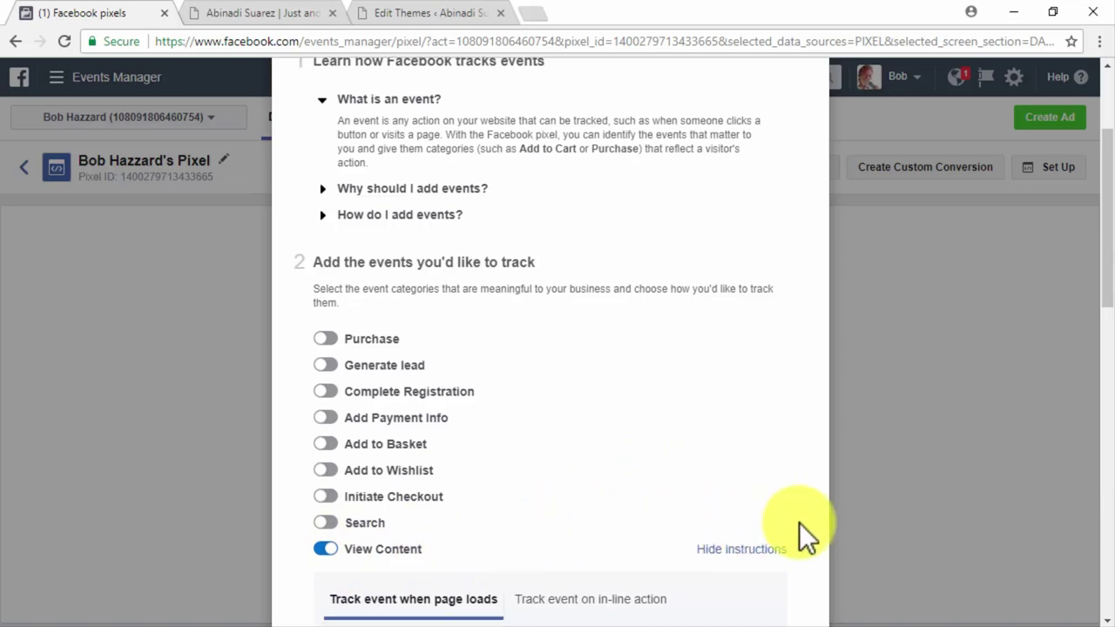
pyautogui.scroll(-7, 799, 522)
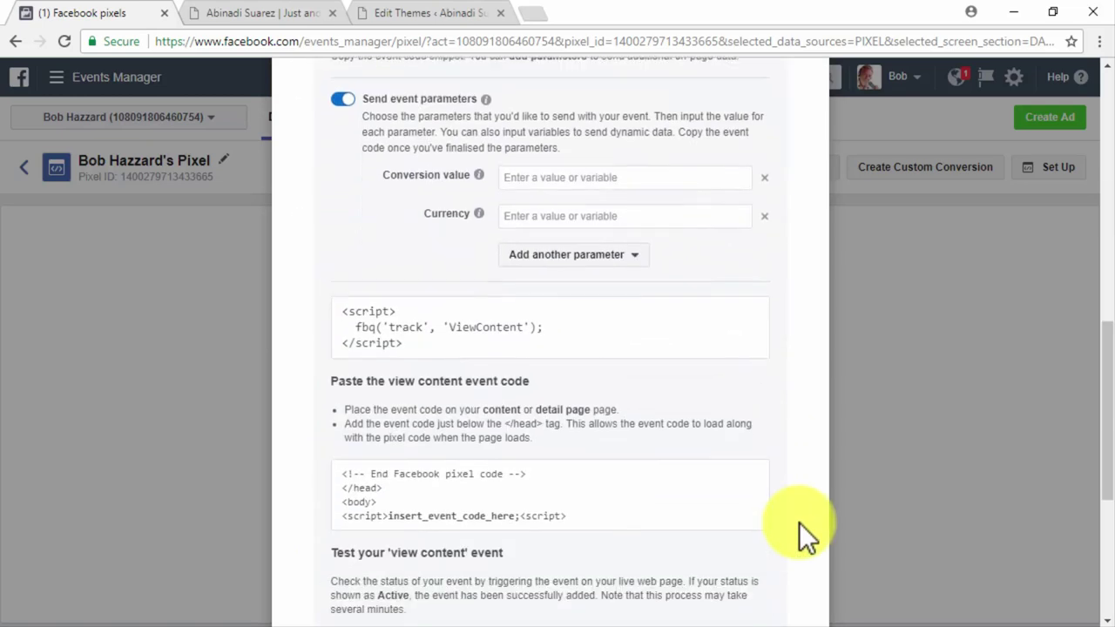
pyautogui.scroll(-4, 799, 521)
pyautogui.click(795, 571)
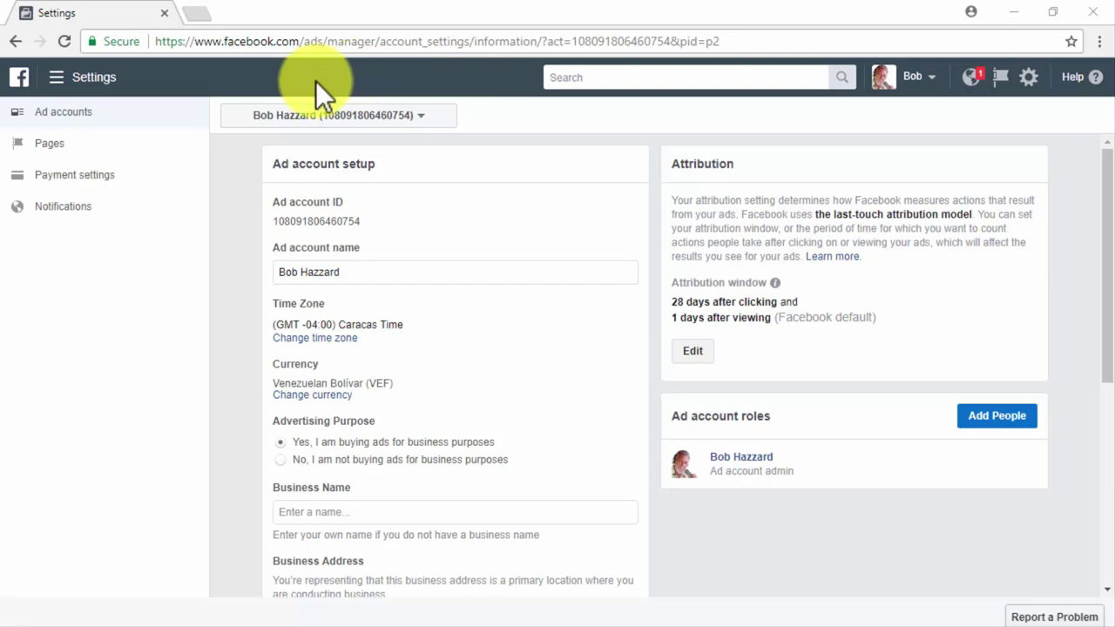
# Open Audiences from the full tools list and expand the Create Audience dropdown.
pyautogui.click(68, 79)
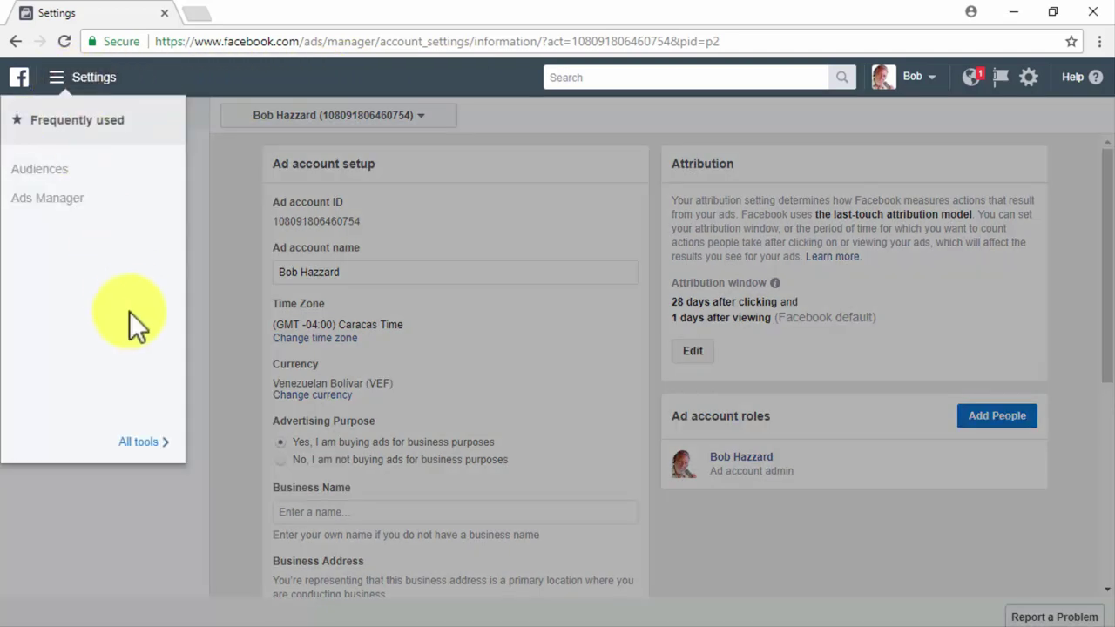
pyautogui.click(142, 443)
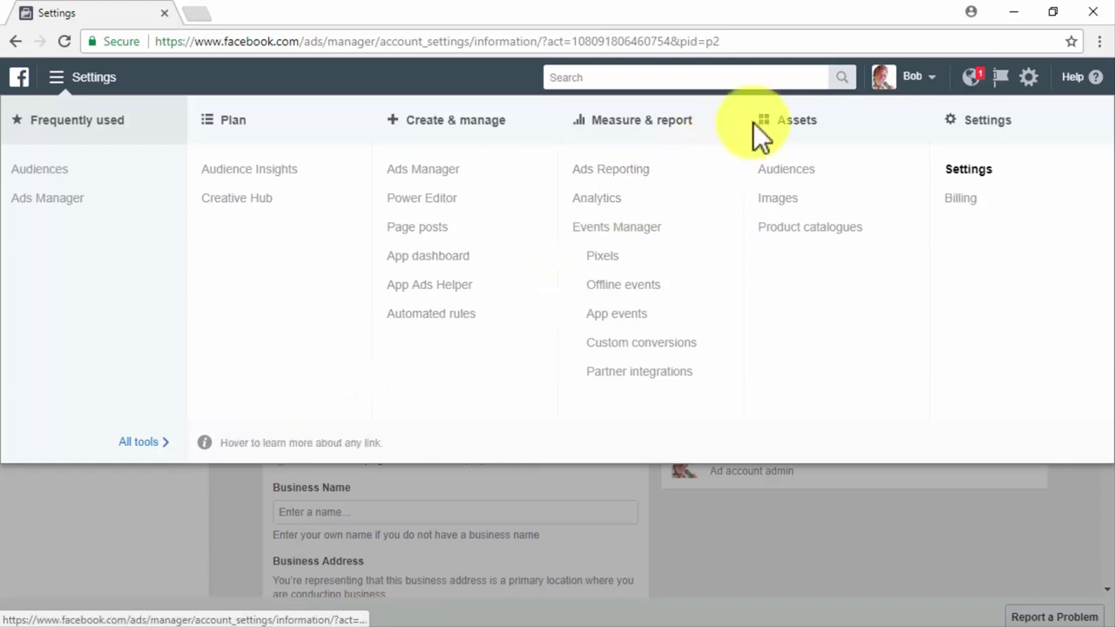
pyautogui.click(772, 174)
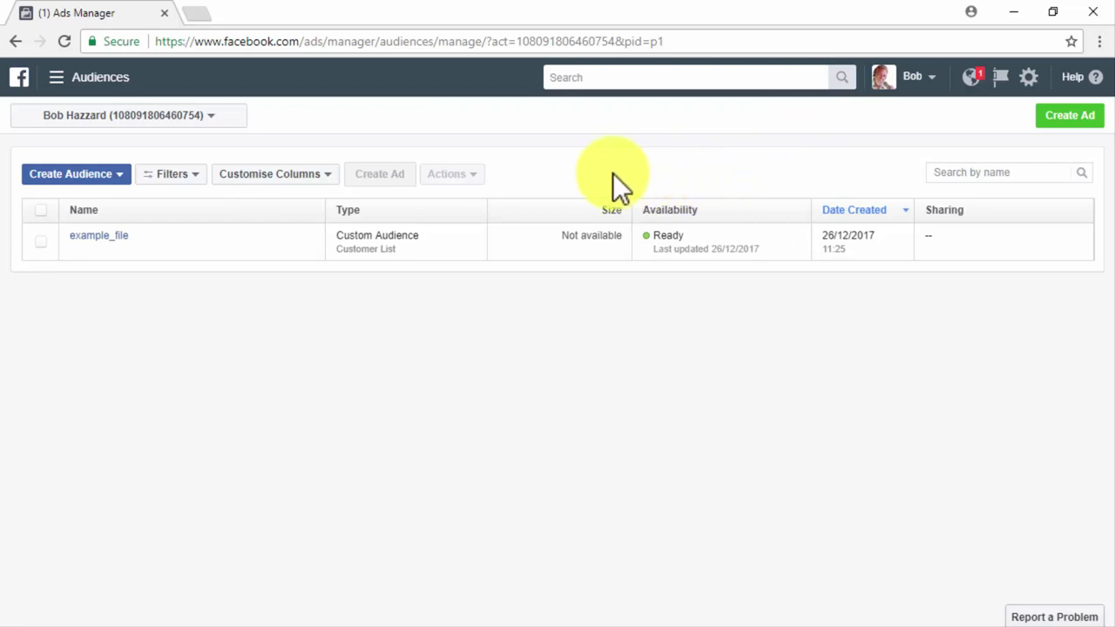
pyautogui.click(123, 173)
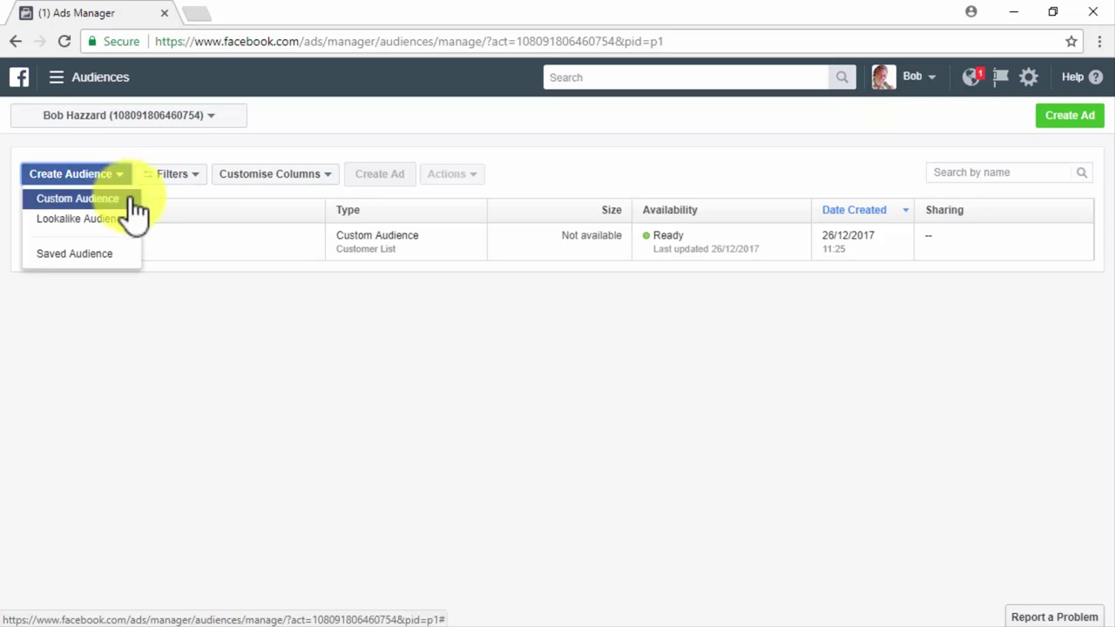
# Start a Custom Audience sourced from Website traffic, defaulting to all visitors in the past 30 days.
pyautogui.click(133, 199)
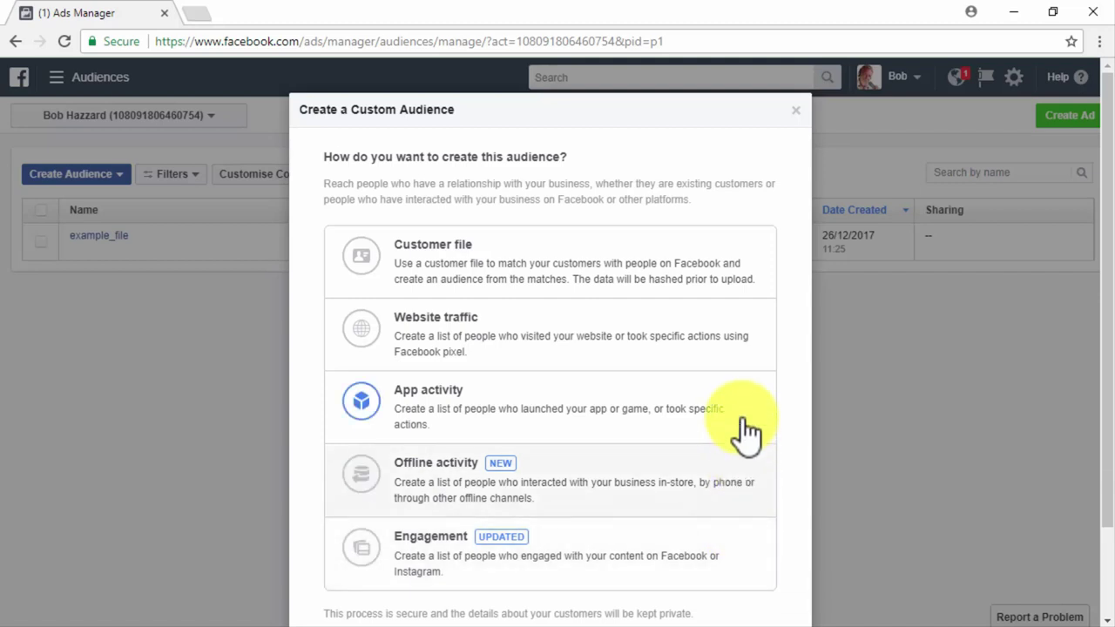
pyautogui.click(756, 339)
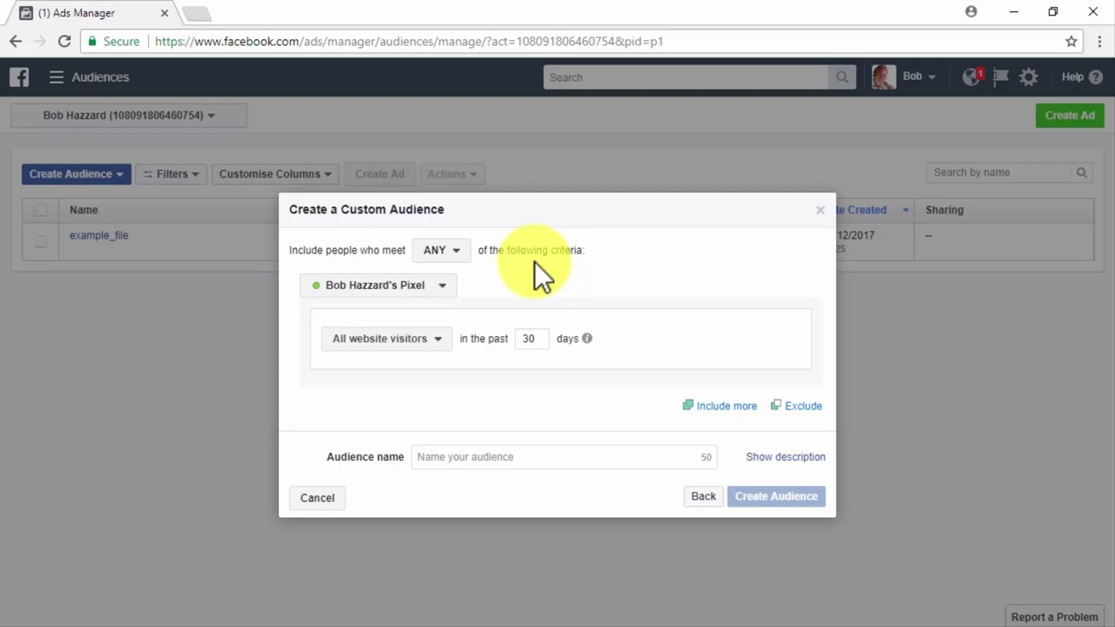
# Keep ANY-criteria matching and All website visitors as the audience rule.
pyautogui.click(460, 251)
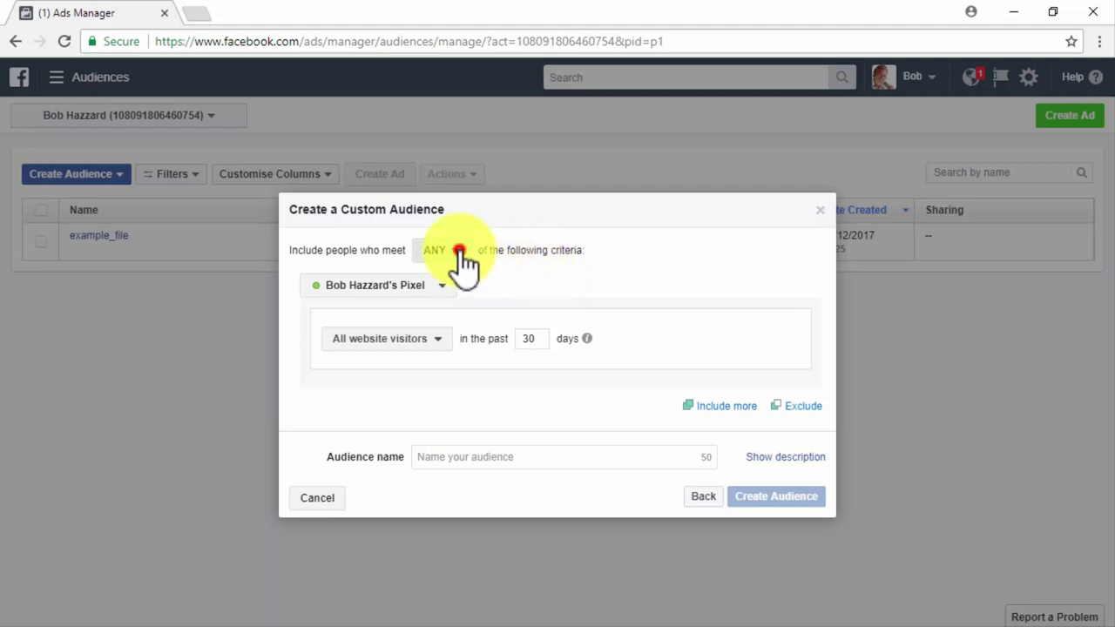
pyautogui.moveTo(481, 282)
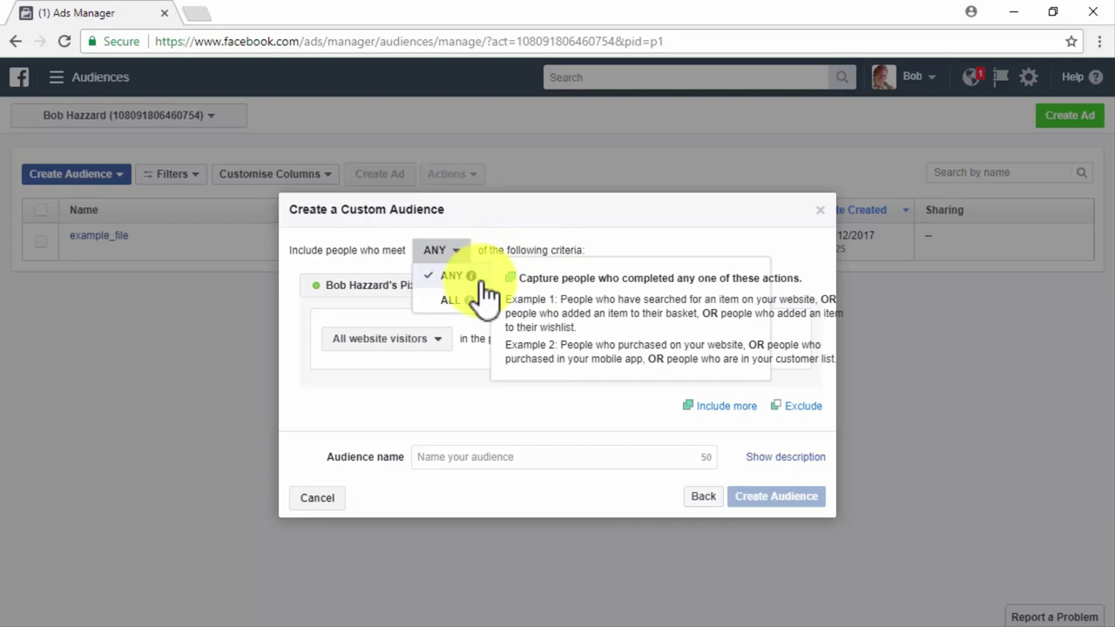
pyautogui.moveTo(468, 298)
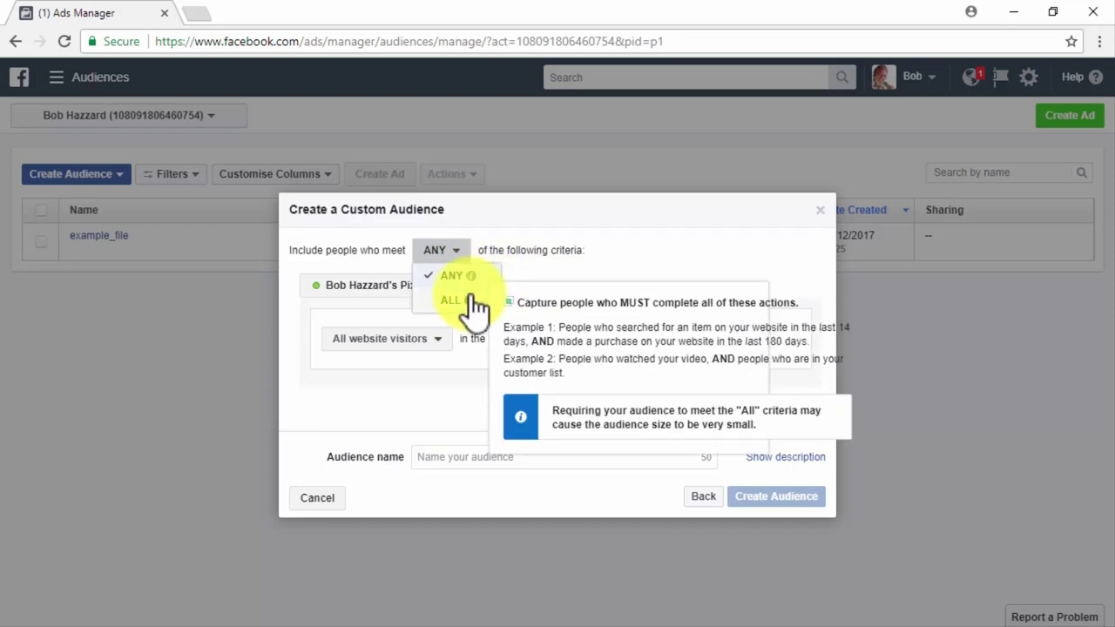
pyautogui.click(452, 257)
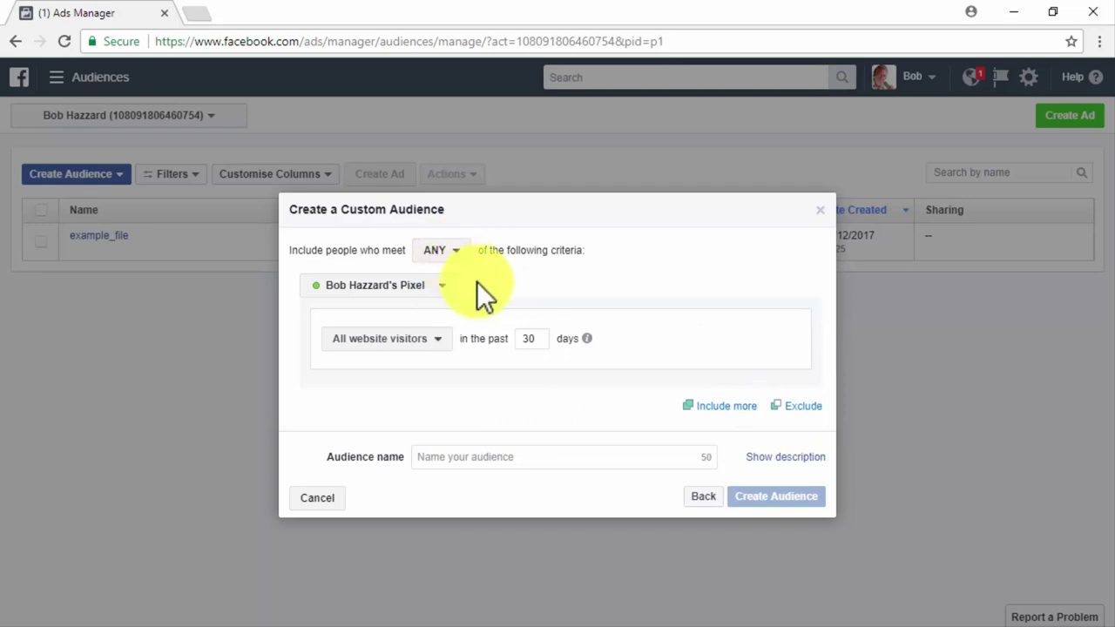
pyautogui.click(446, 344)
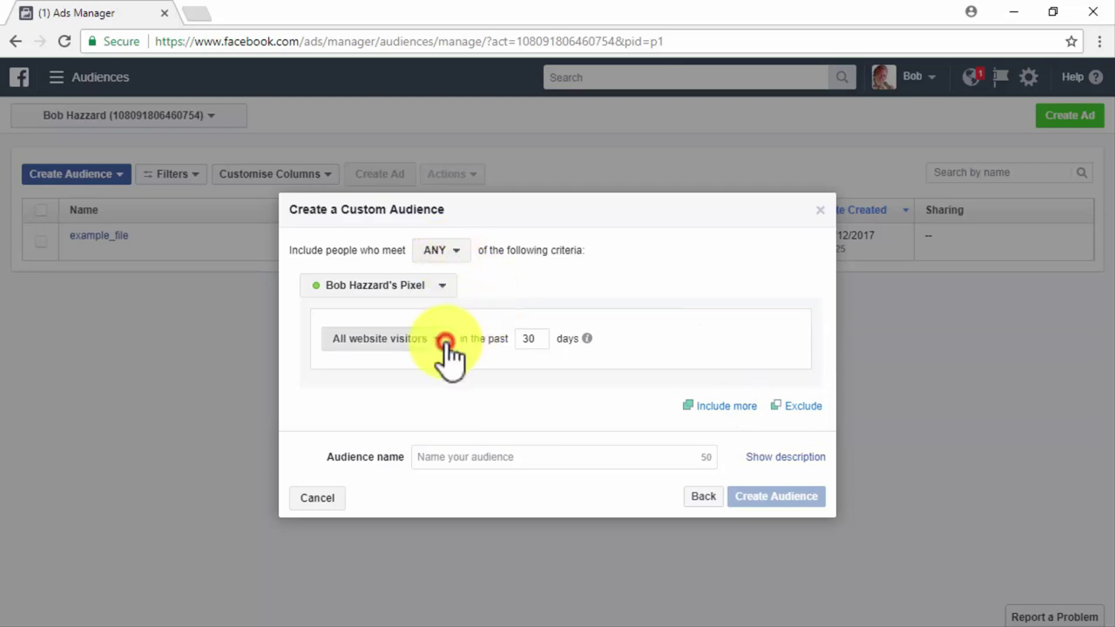
pyautogui.click(459, 409)
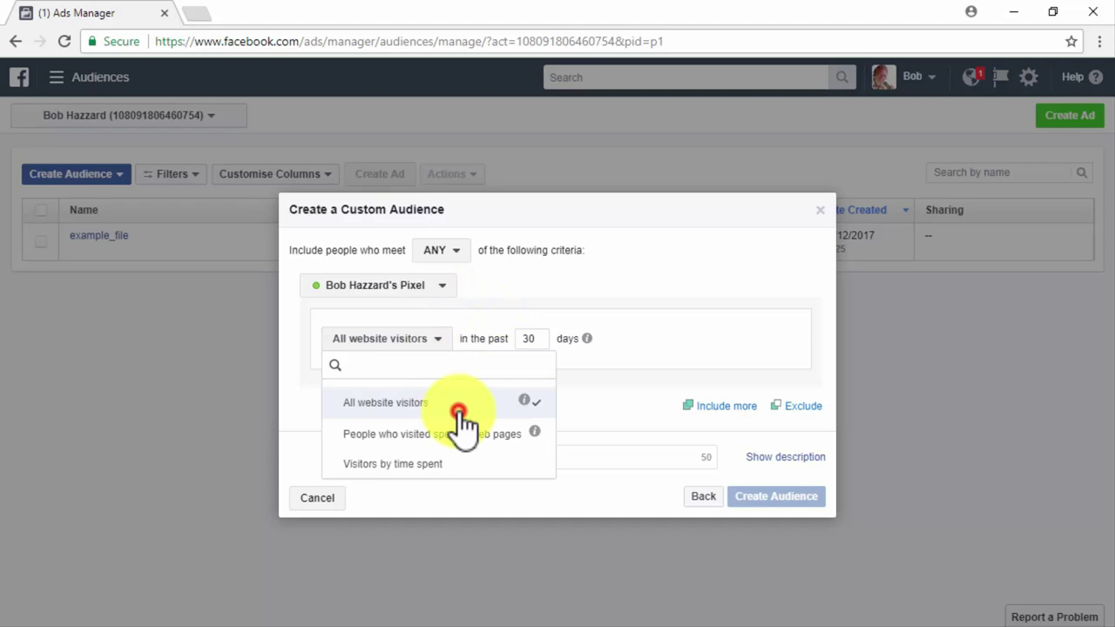
# Try a specific-pages rule with the pasted blog URL, then a time-spent rule for the top 10%.
pyautogui.click(436, 340)
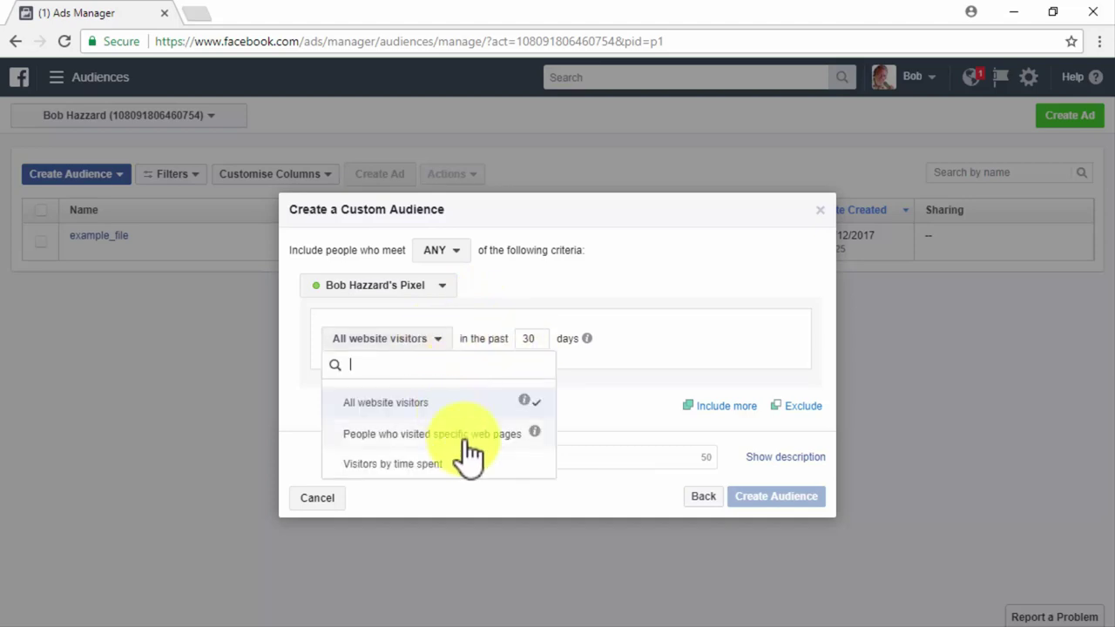
pyautogui.click(470, 436)
pyautogui.click(424, 402)
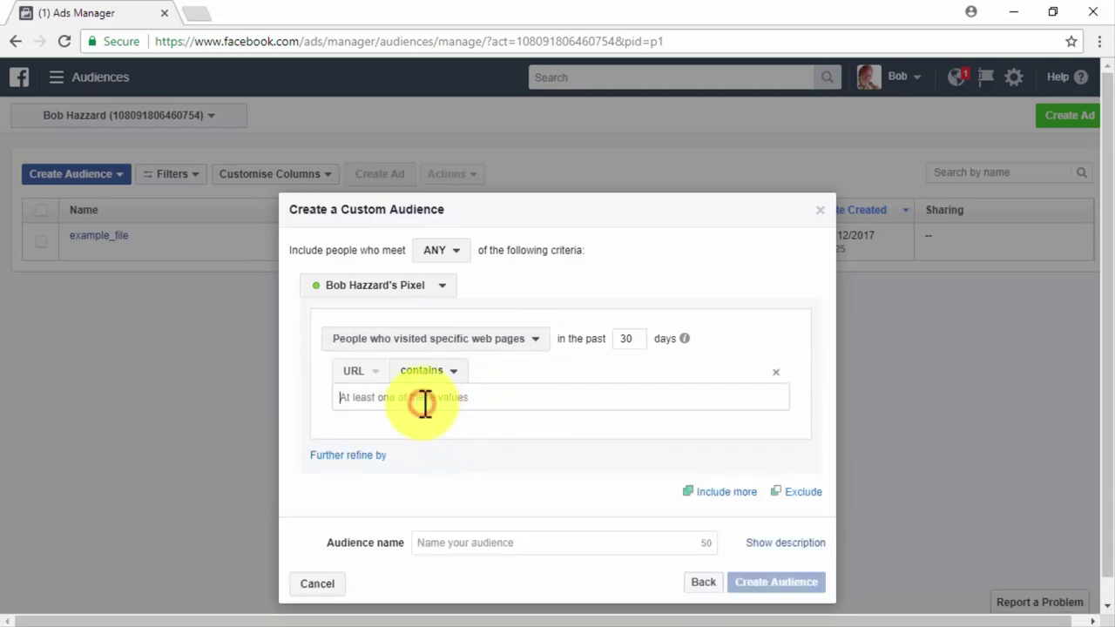
pyautogui.write('diabetescaremadeeasy.com/blog')
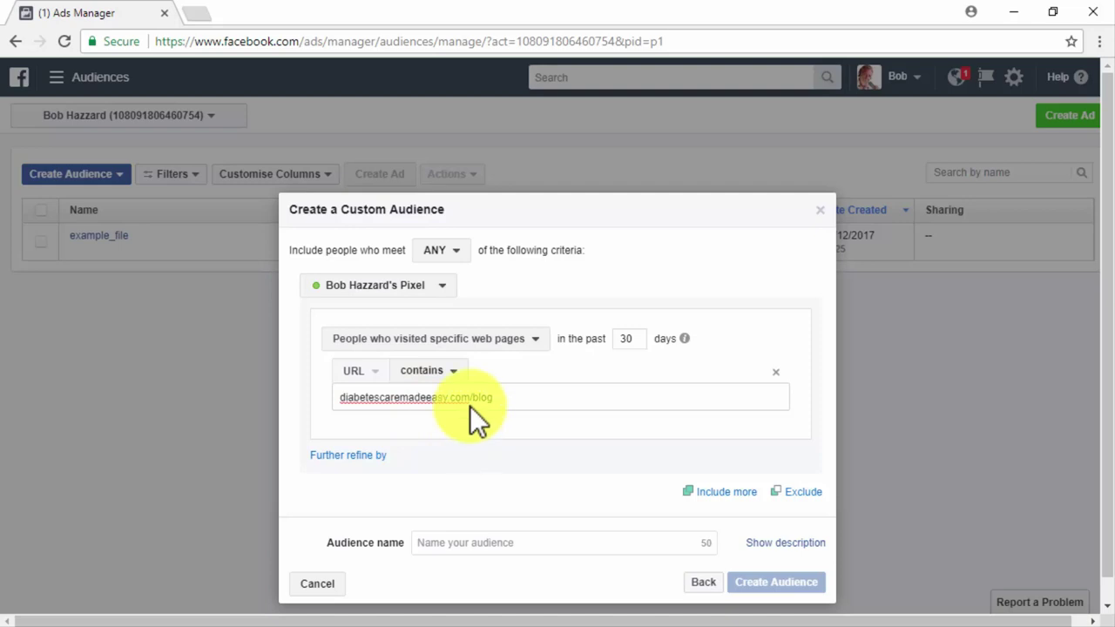
pyautogui.click(484, 348)
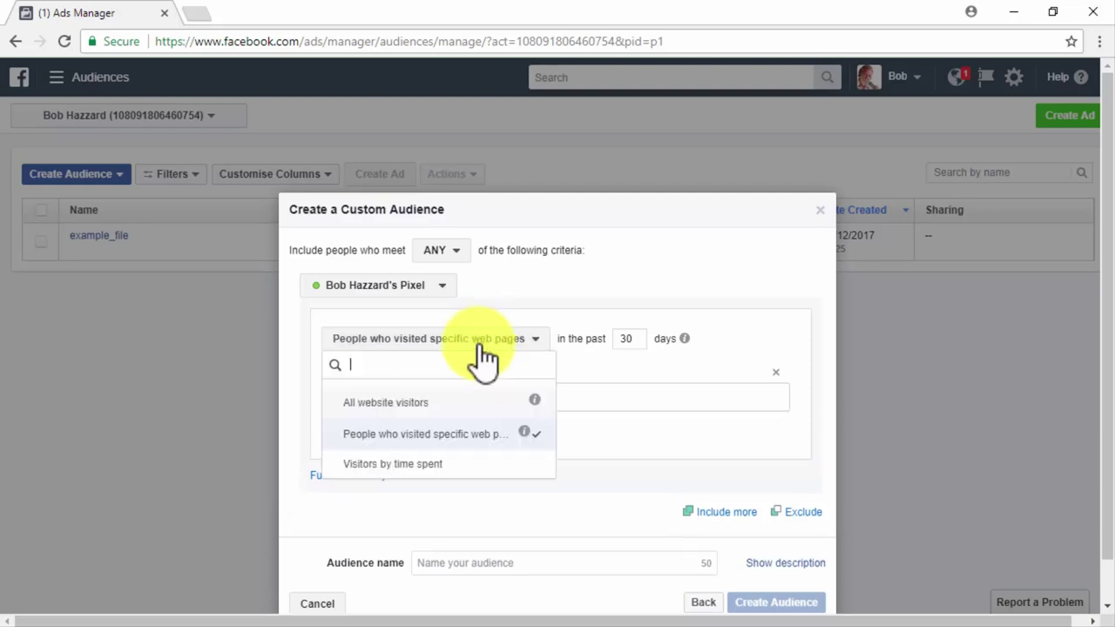
pyautogui.click(467, 465)
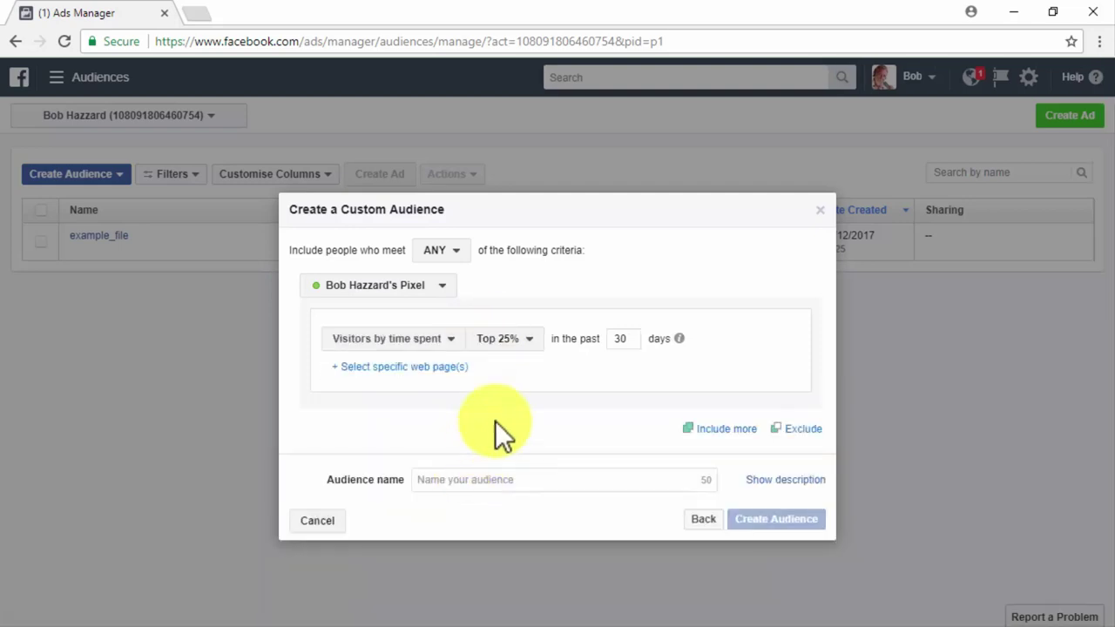
pyautogui.click(533, 343)
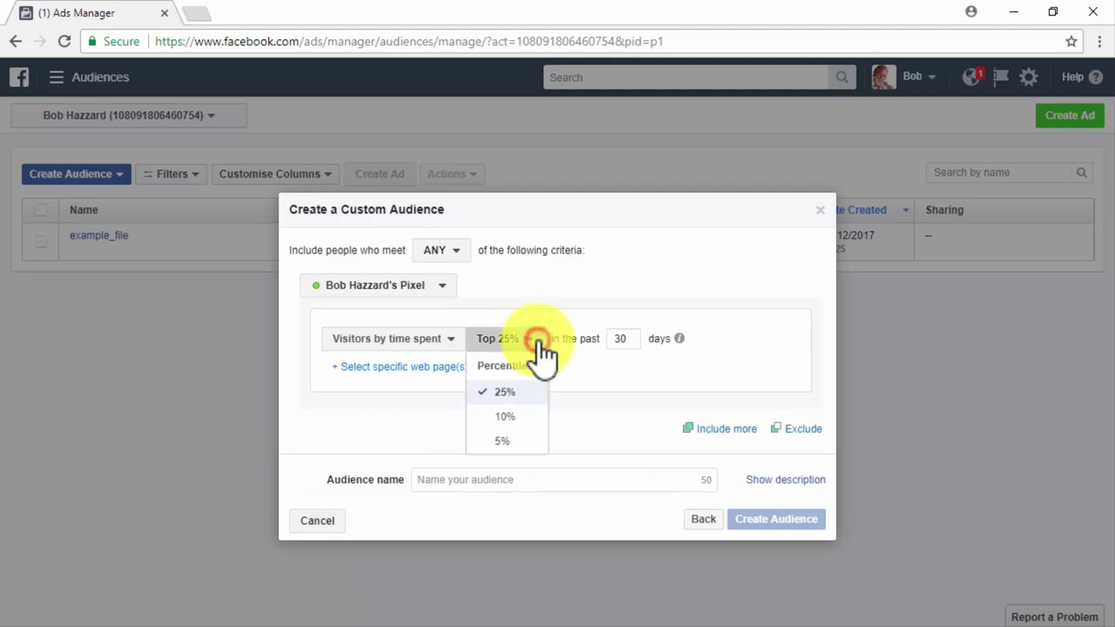
pyautogui.click(514, 415)
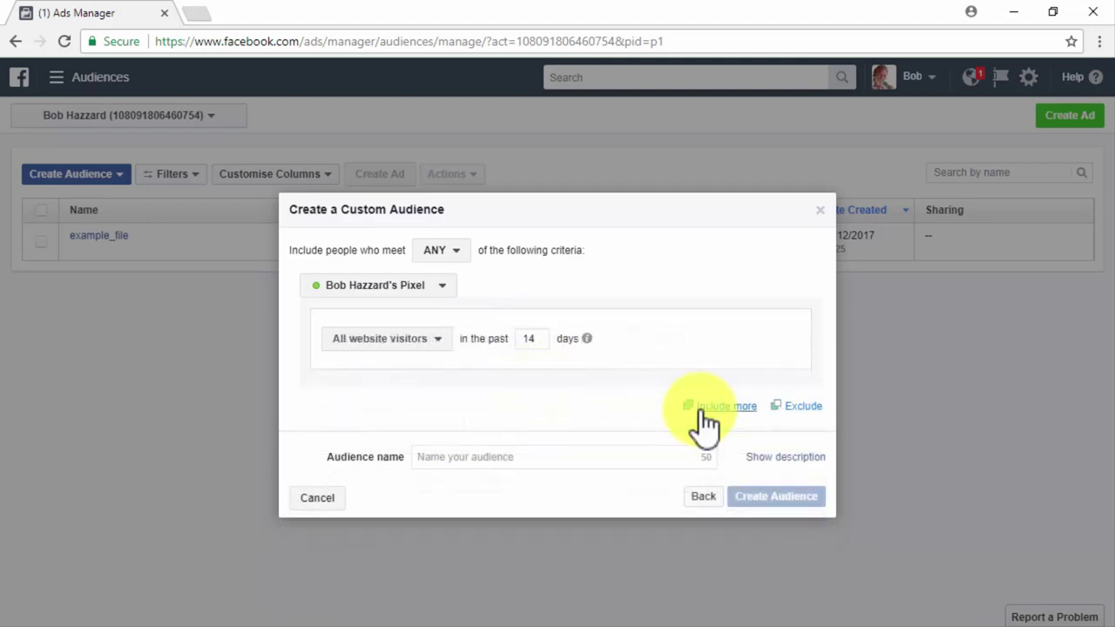
# Add and then remove a second include block and an exclusion block.
pyautogui.click(701, 406)
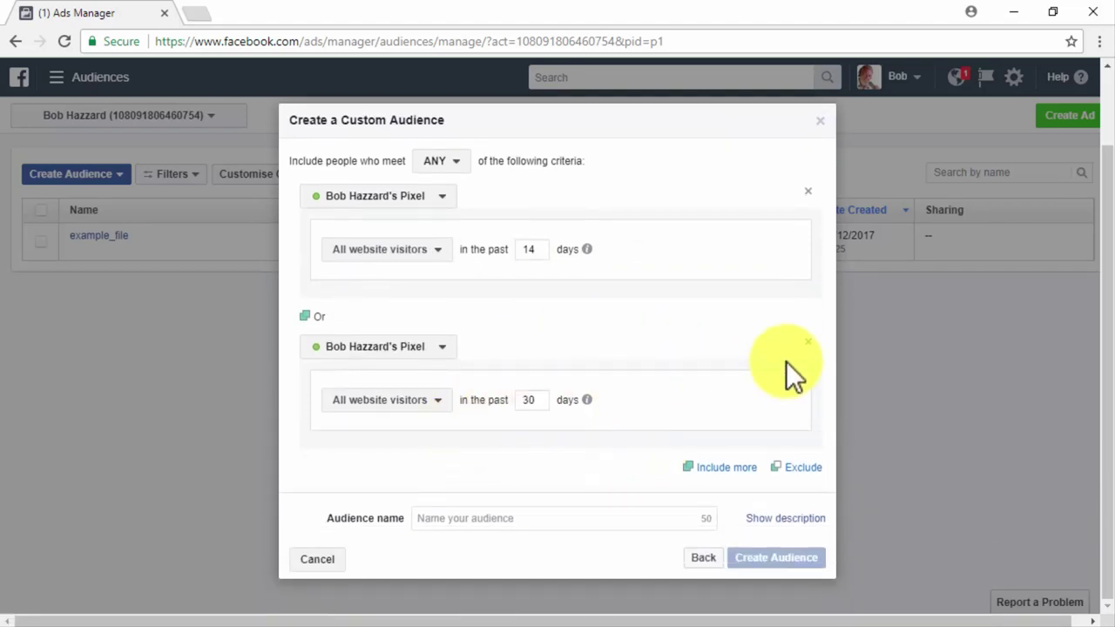
pyautogui.click(807, 342)
pyautogui.click(795, 406)
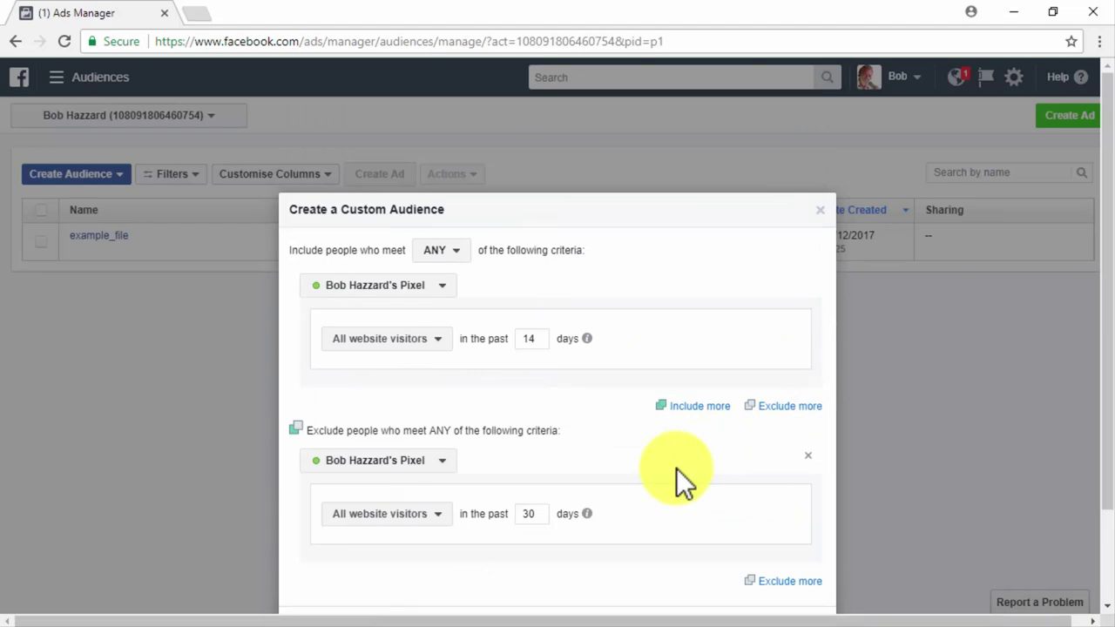
pyautogui.click(806, 456)
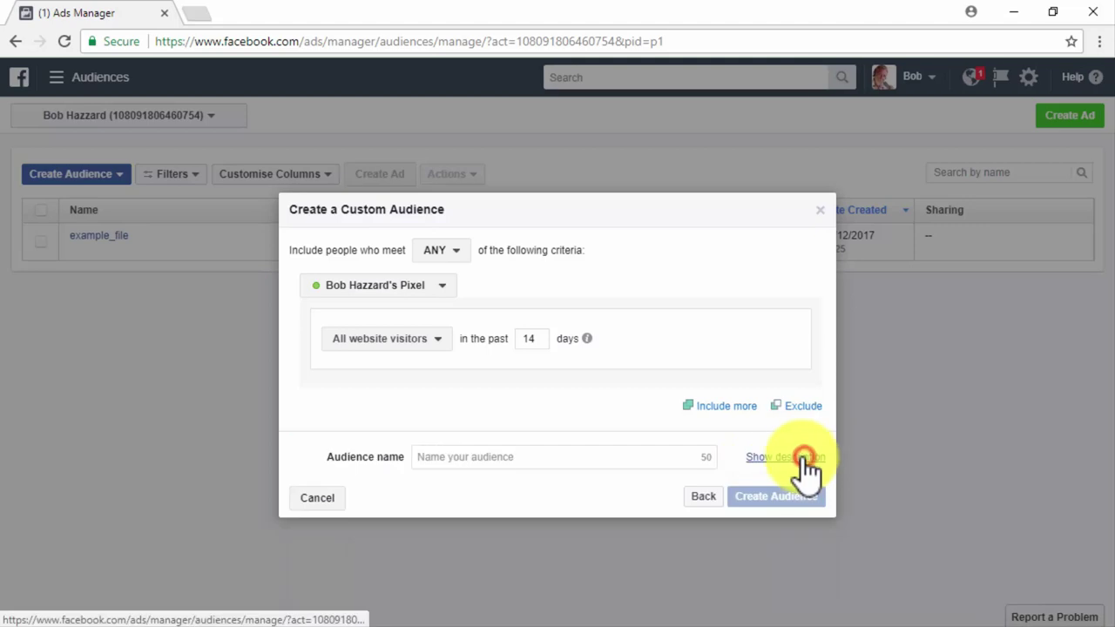
# Name the audience 'New Retargets' and create it.
pyautogui.click(613, 460)
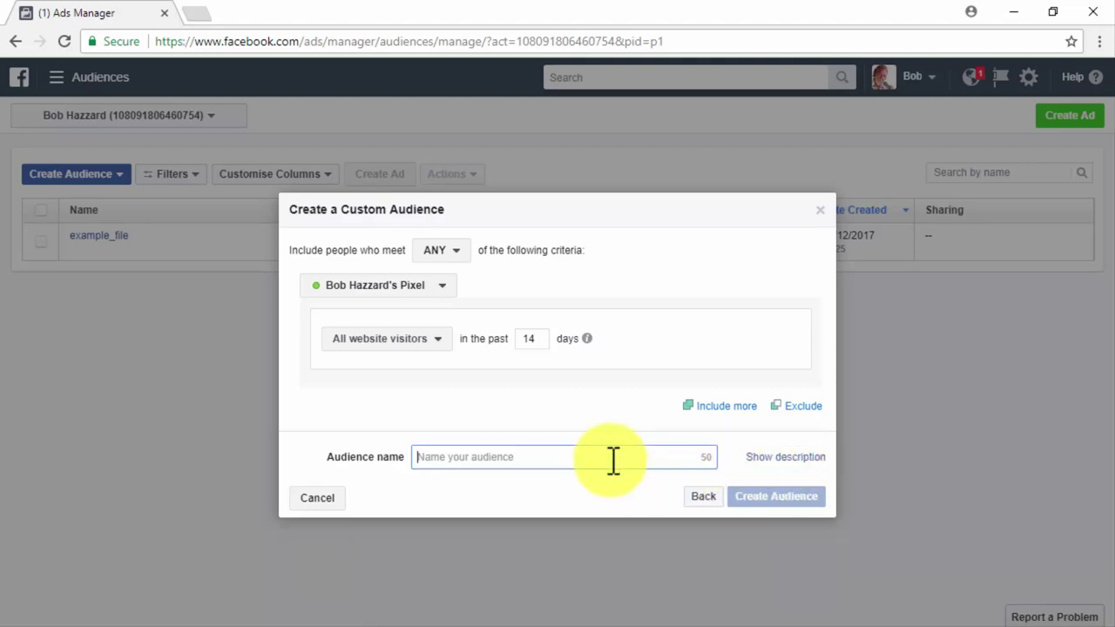
pyautogui.write('Ne')
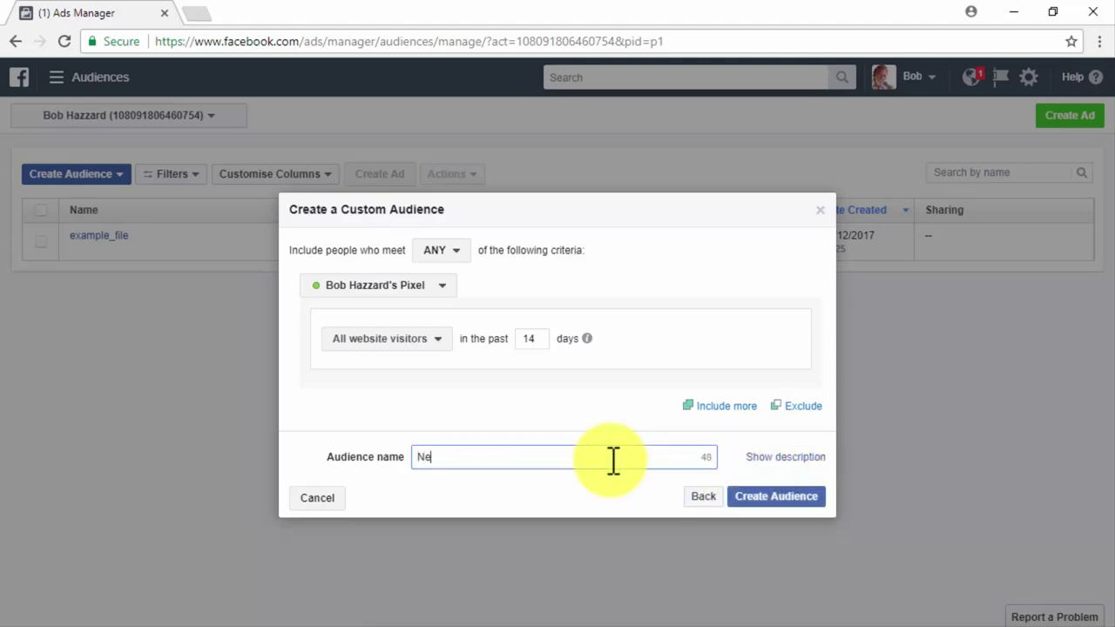
pyautogui.write('w Retargets')
pyautogui.click(761, 500)
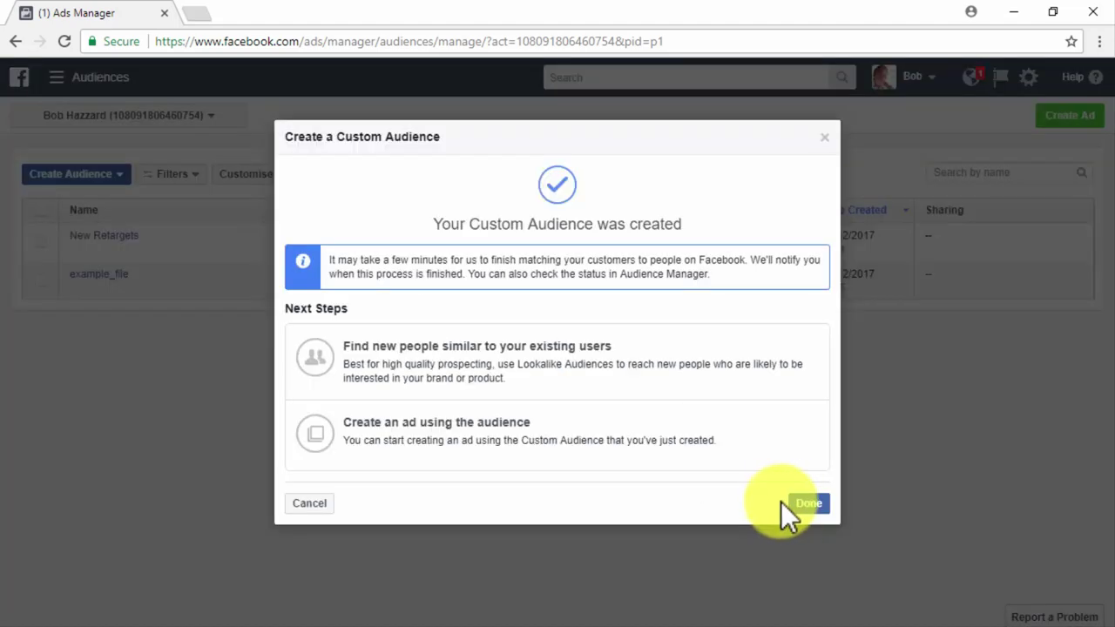
# Close the New Retargets audience-created confirmation.
pyautogui.click(782, 503)
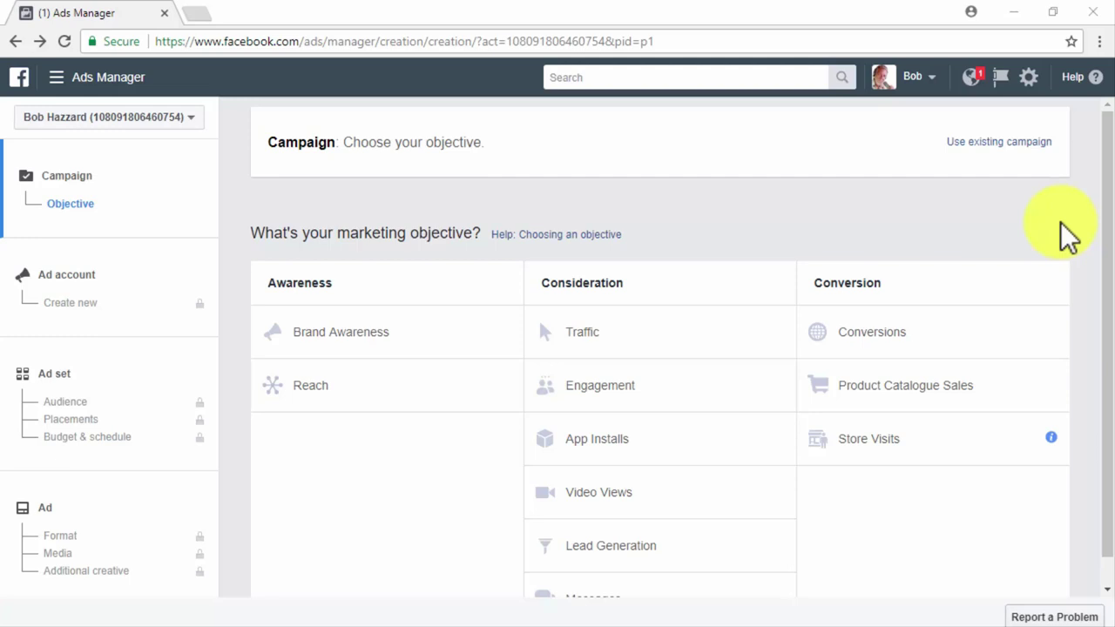
# Create a new Conversions campaign, prefixing its name with 'New'.
pyautogui.click(1016, 144)
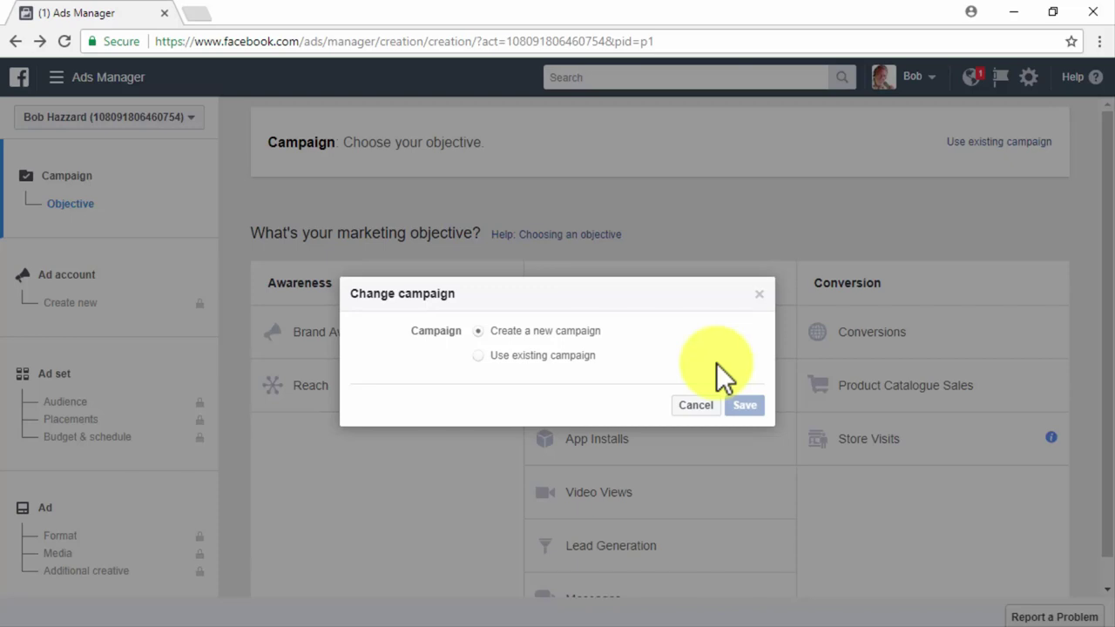
pyautogui.click(705, 408)
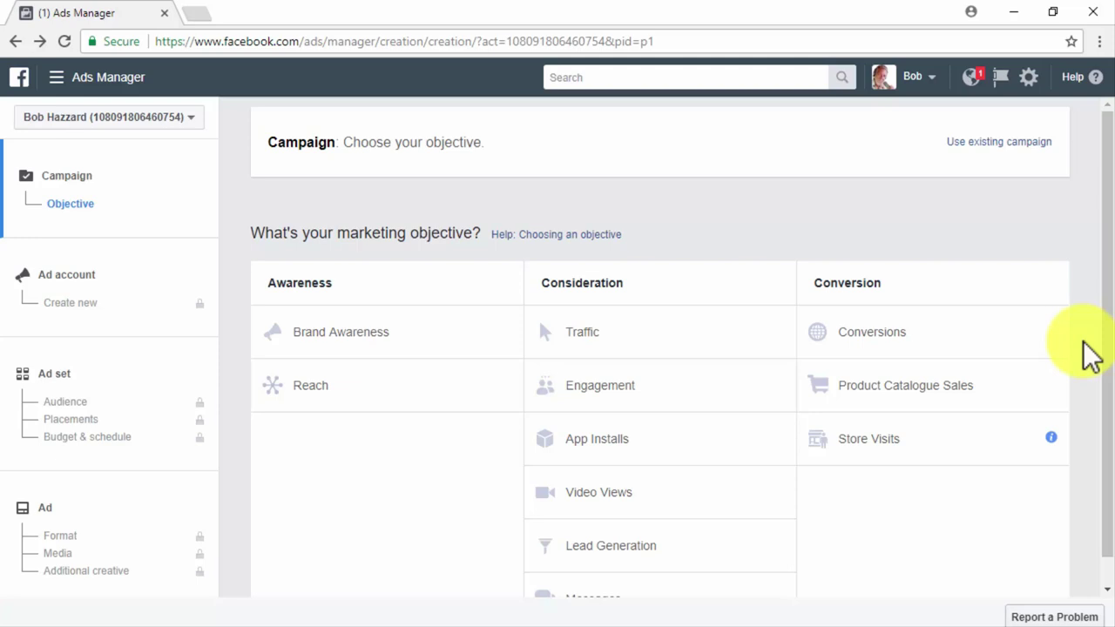
pyautogui.click(1017, 340)
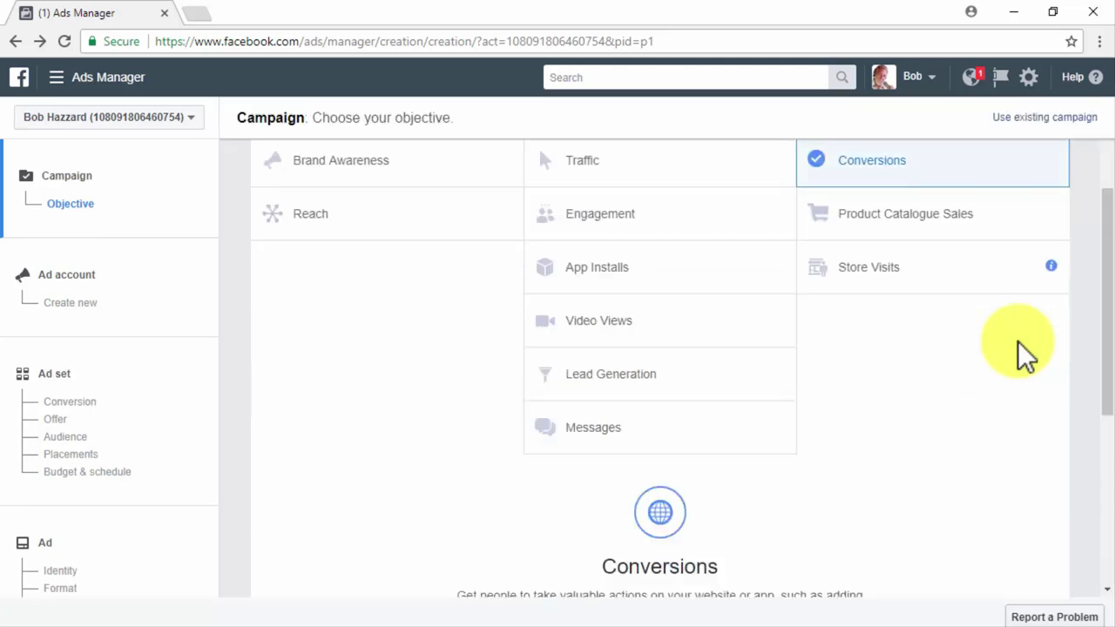
pyautogui.click(798, 462)
pyautogui.press('Home')
pyautogui.write('New')
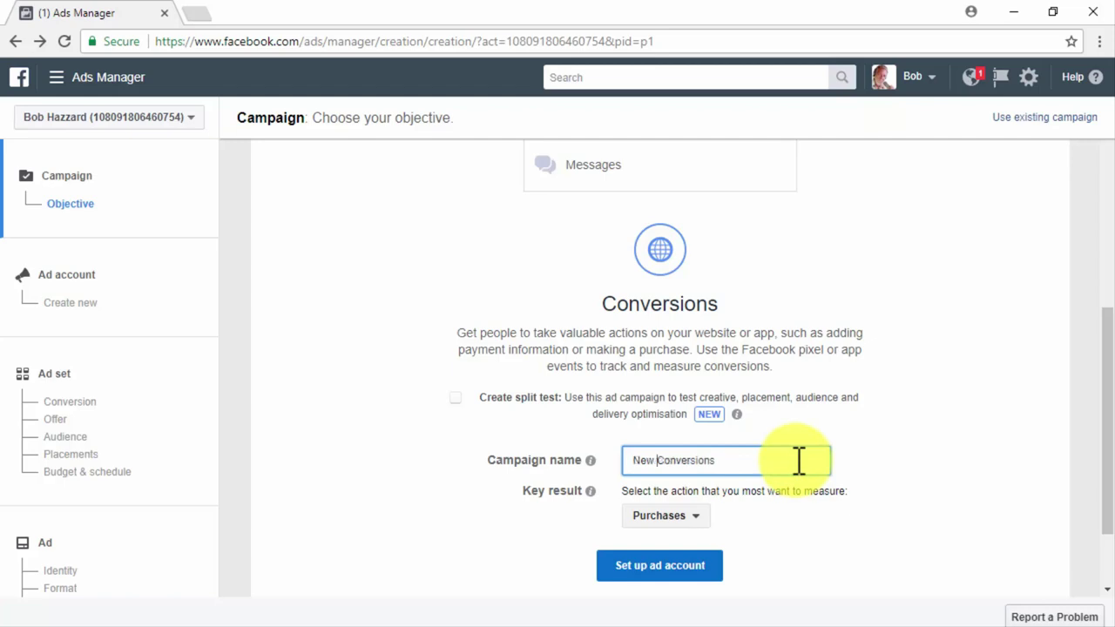
# Set the key result to None of these apply and accept the ad account settings.
pyautogui.click(684, 519)
pyautogui.click(692, 491)
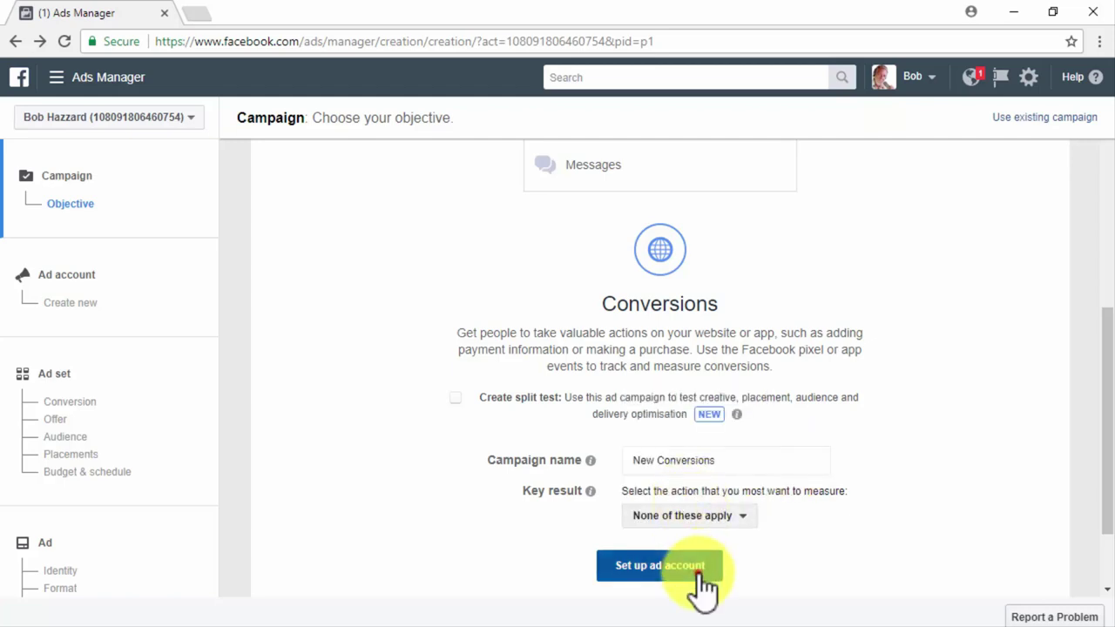
pyautogui.click(697, 571)
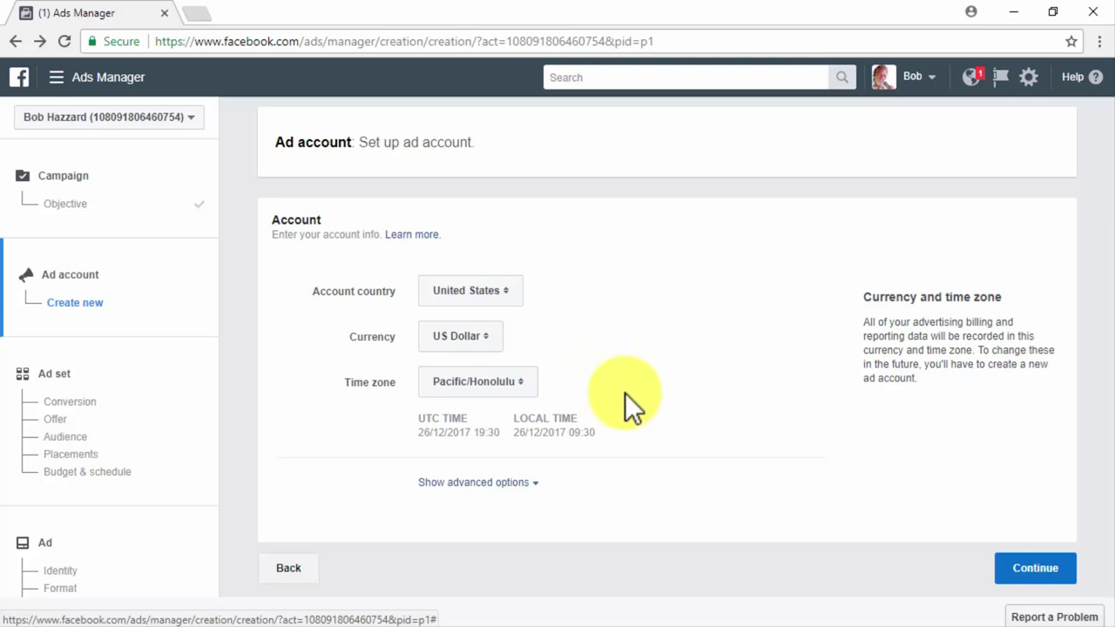
pyautogui.click(1031, 570)
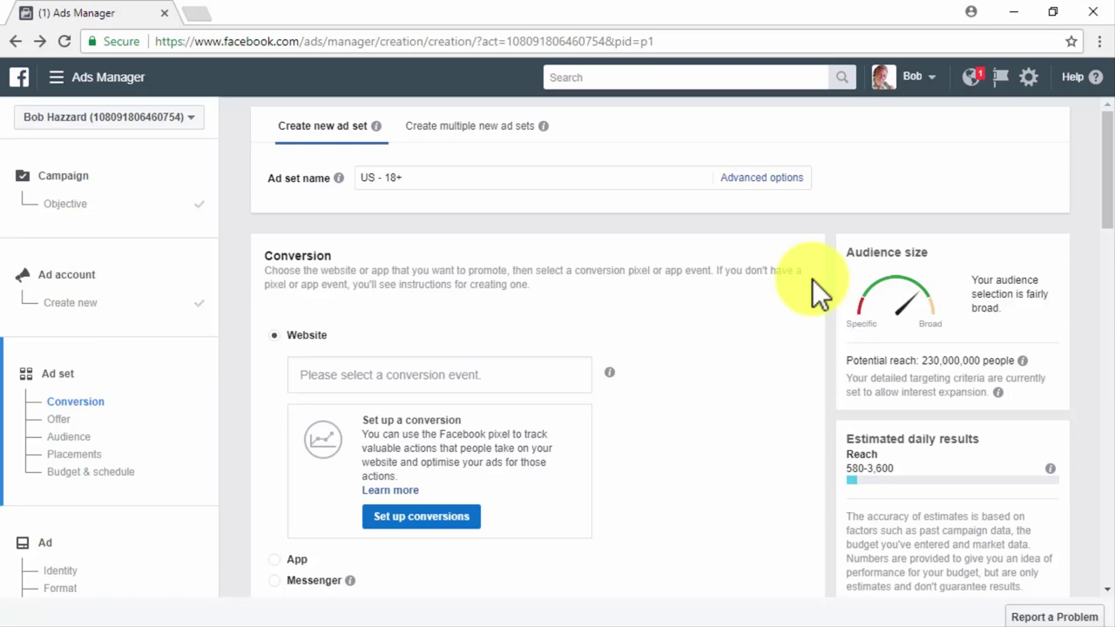
# Rename the ad set to 'New Remarketing Ad Set 1'.
pyautogui.click(634, 180)
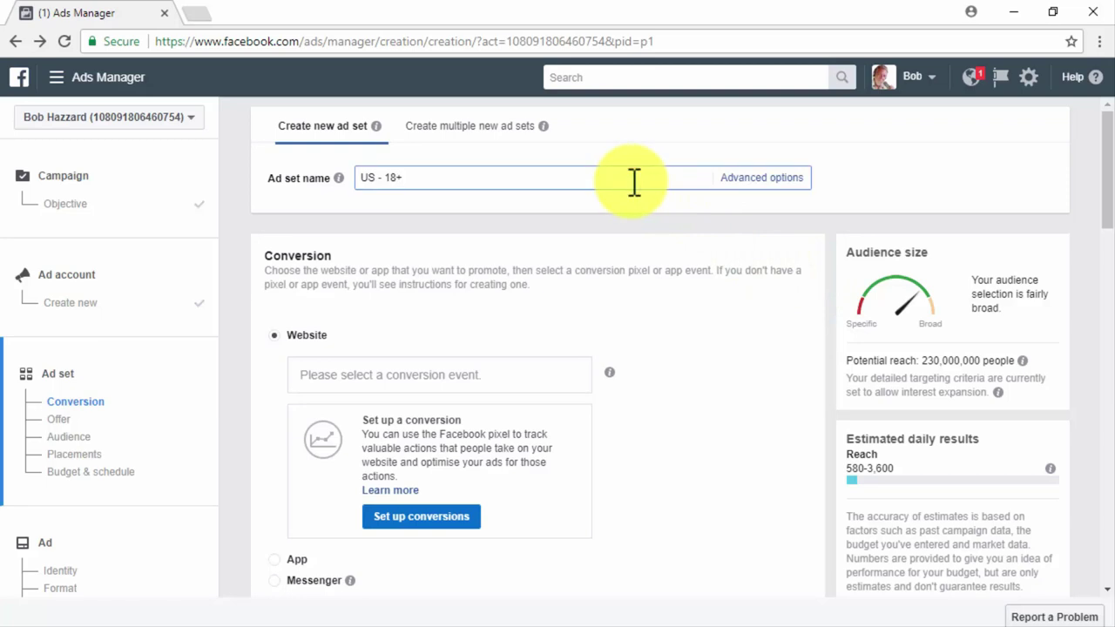
pyautogui.hotkey('ctrl', 'a')
pyautogui.write('New Remarketing Ad Set')
pyautogui.write('1')
pyautogui.scroll(-2, 703, 317)
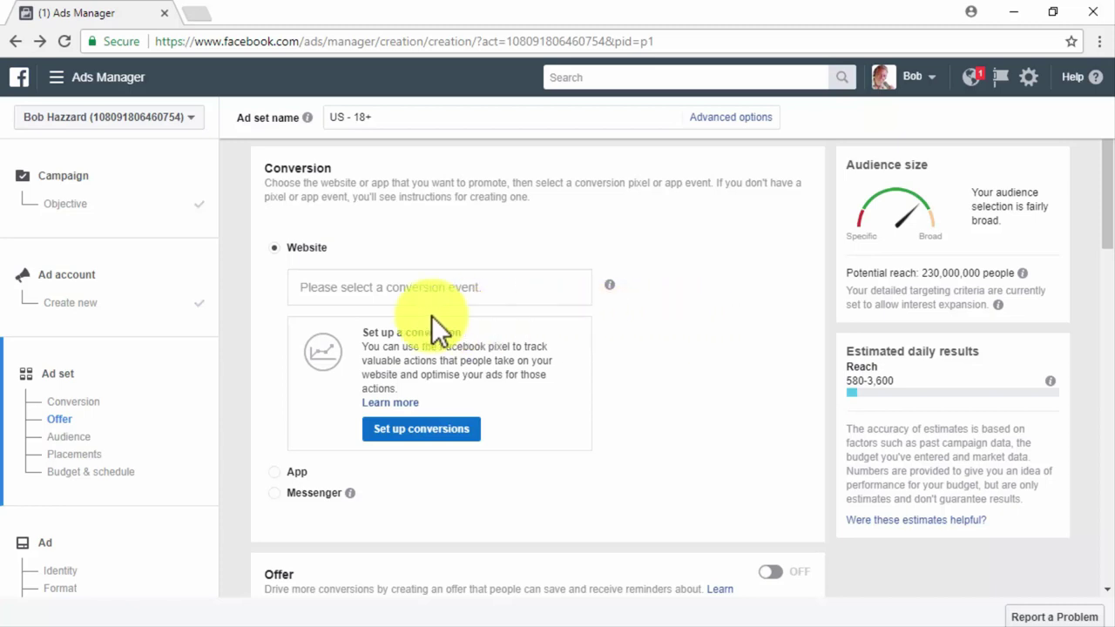
# Choose View Content as the website conversion event.
pyautogui.click(355, 294)
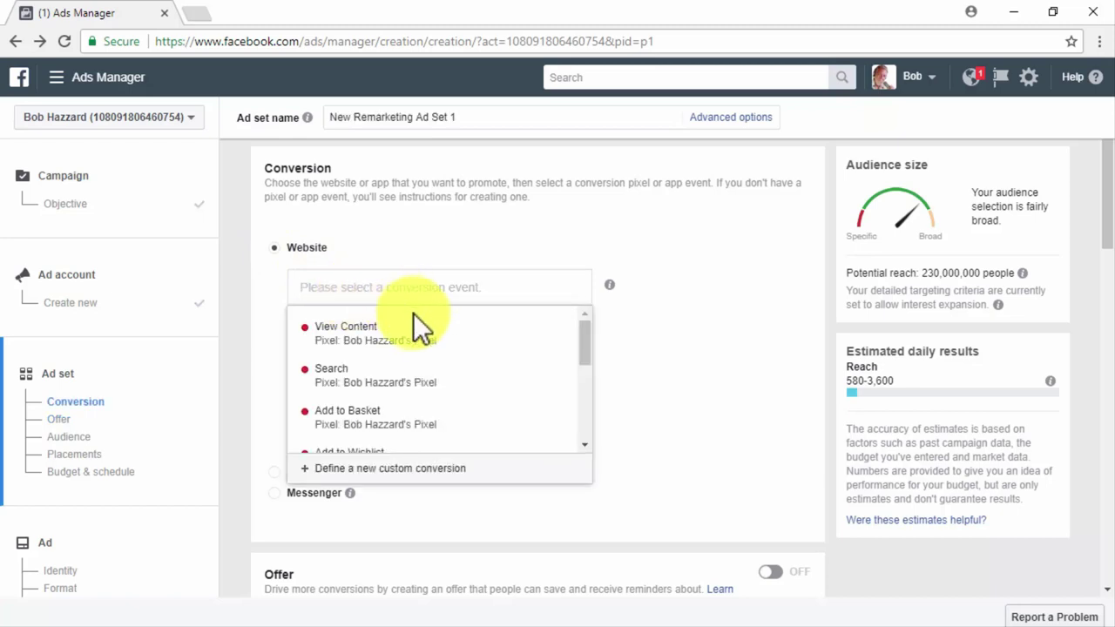
pyautogui.click(438, 347)
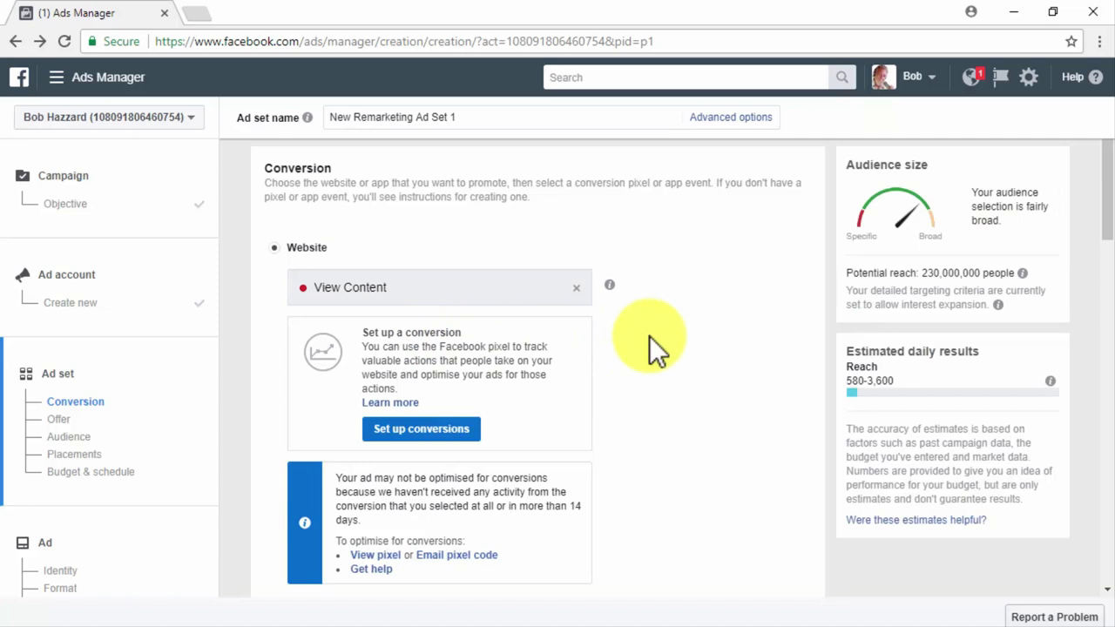
pyautogui.scroll(-3, 649, 335)
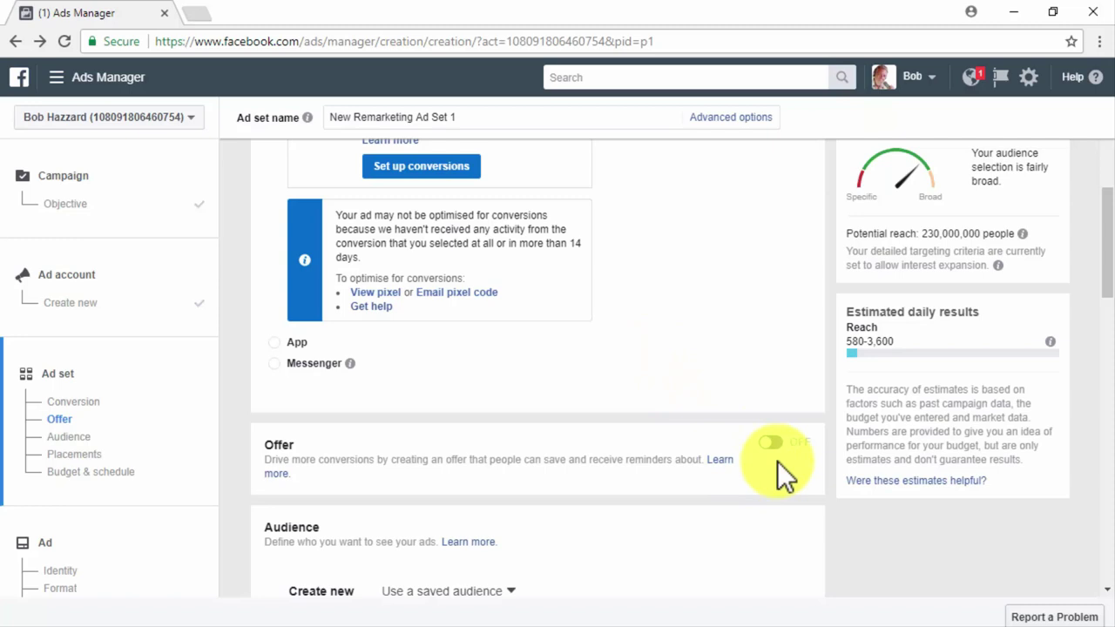
# Turn on the Offer option and select Diabetes Care Made Easy.
pyautogui.click(772, 444)
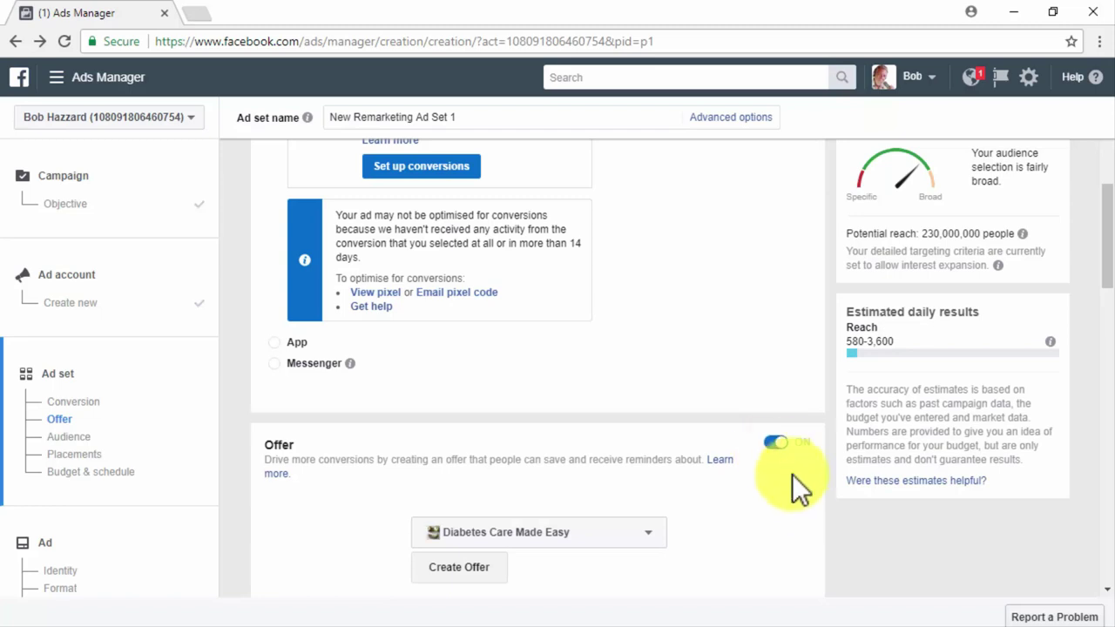
pyautogui.scroll(-1, 779, 476)
pyautogui.click(639, 447)
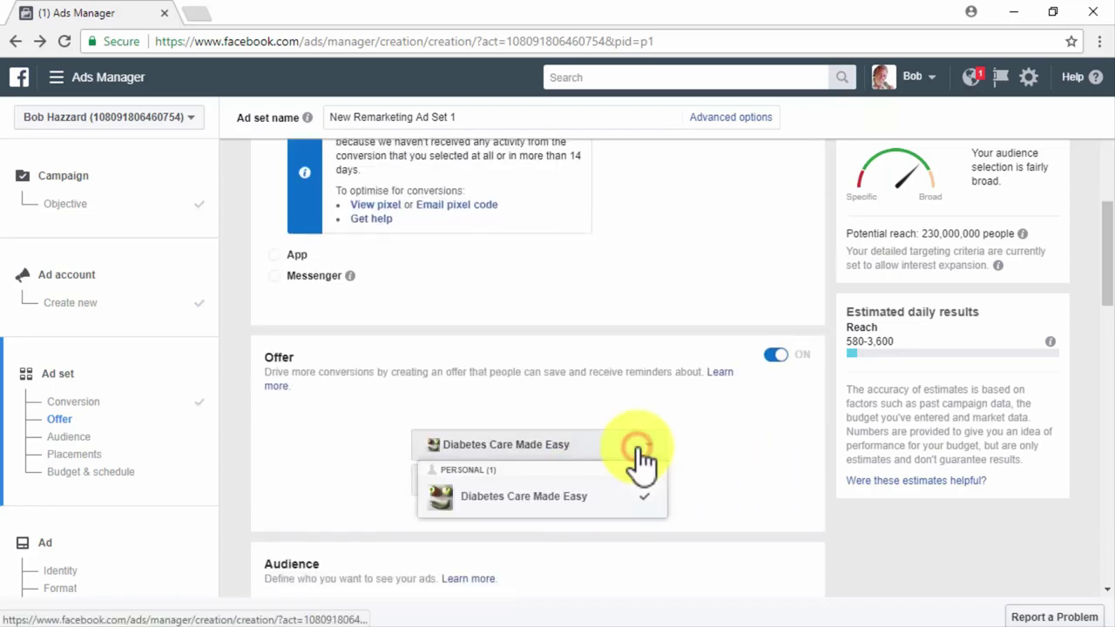
pyautogui.click(597, 501)
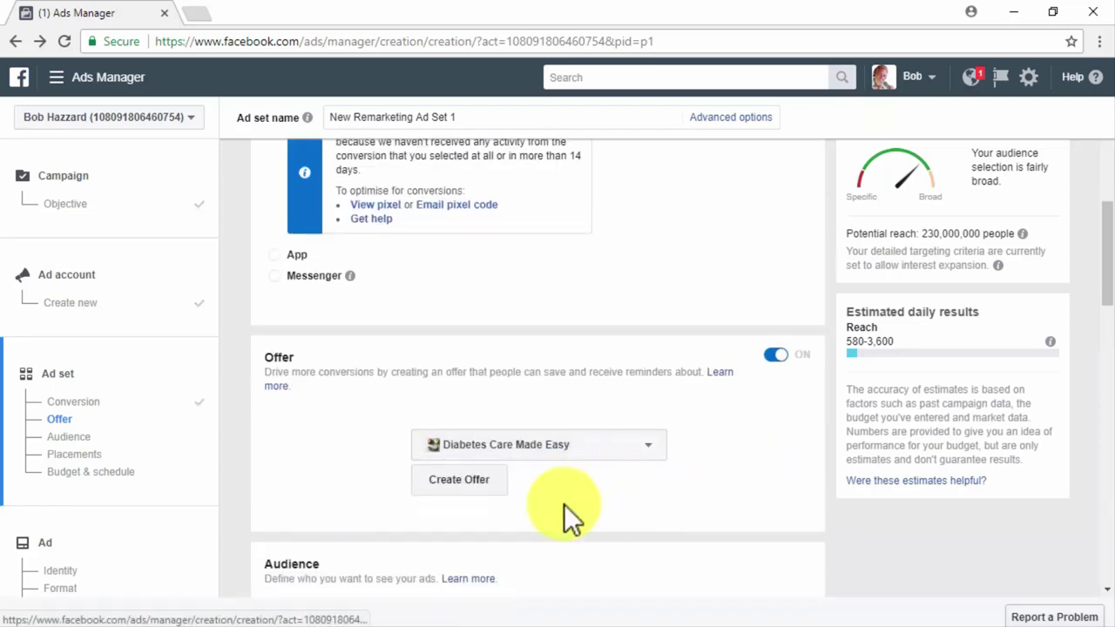
# Review the Create Offer form, including total offers available, then close it.
pyautogui.click(491, 481)
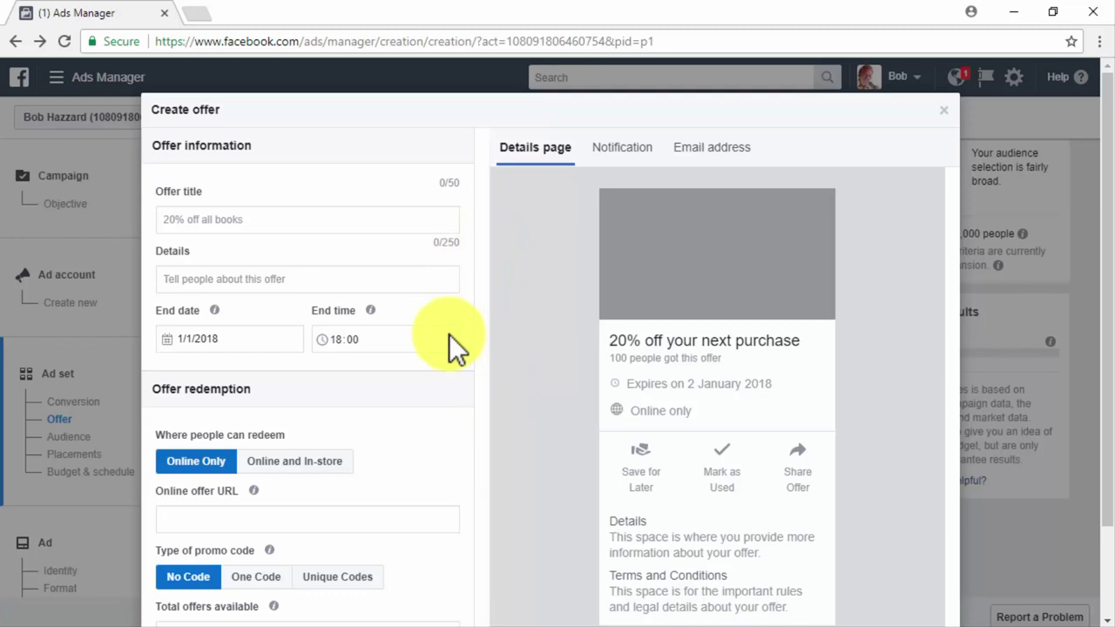
pyautogui.scroll(-3, 448, 333)
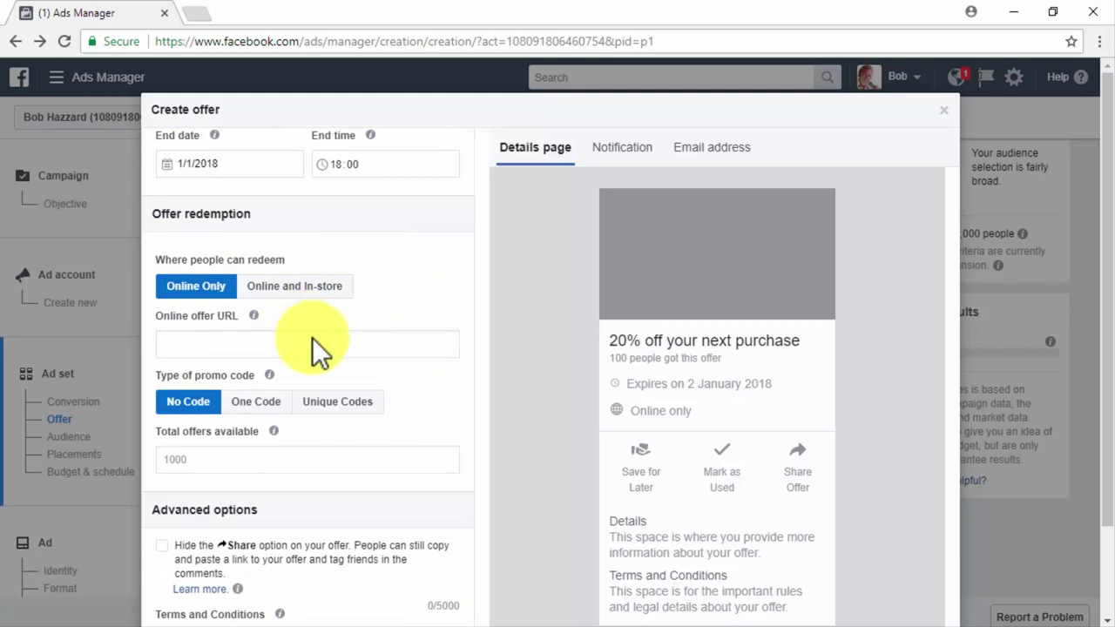
pyautogui.click(386, 457)
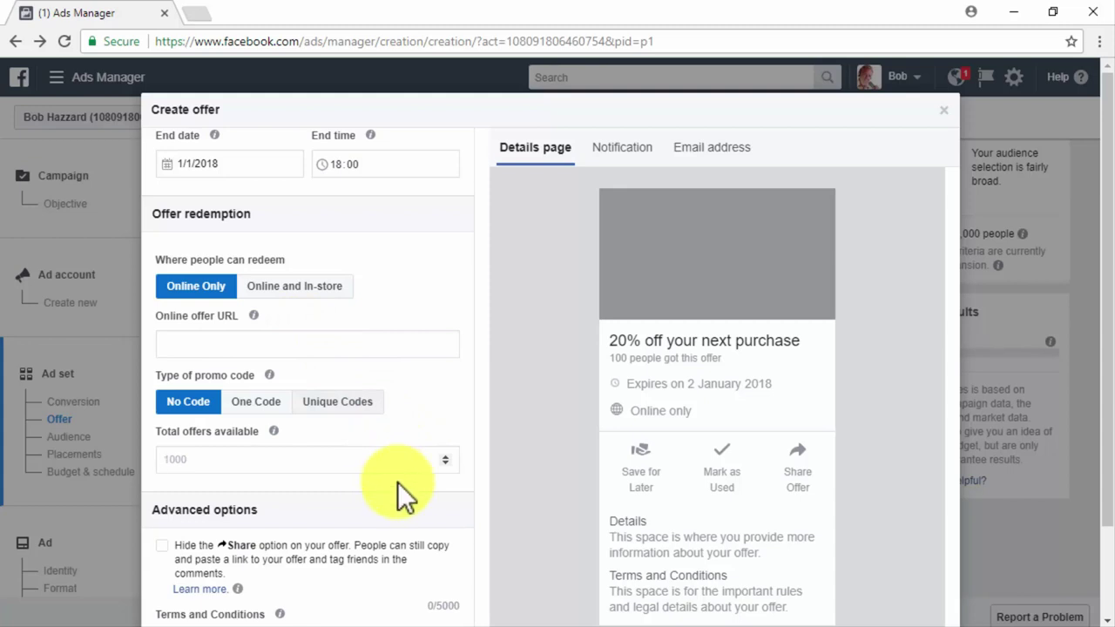
pyautogui.scroll(-1, 397, 482)
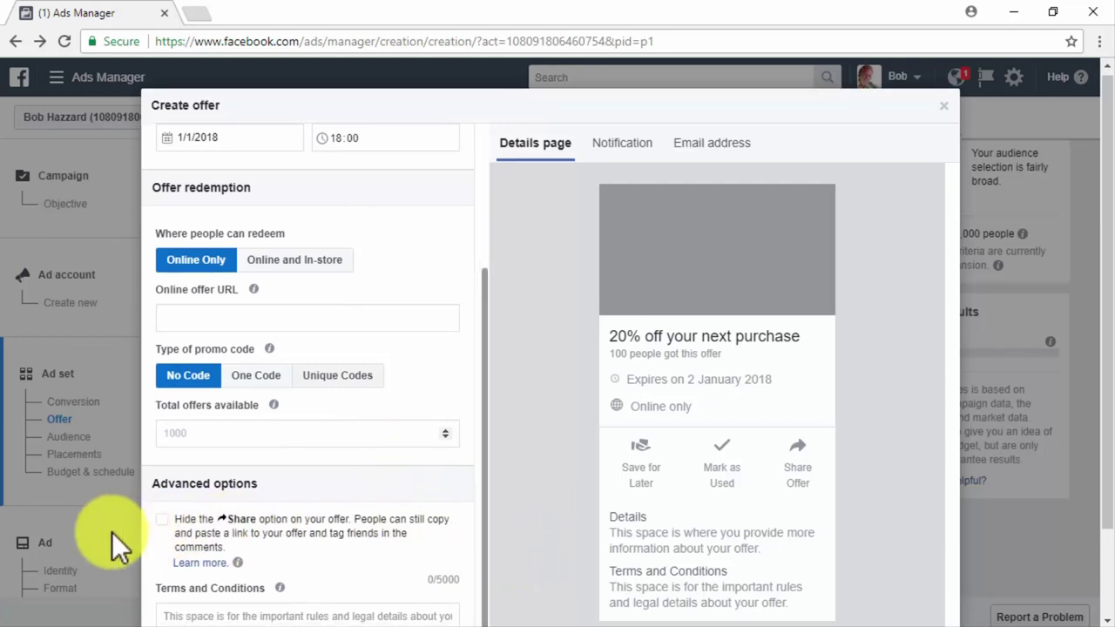
pyautogui.scroll(-1, 112, 533)
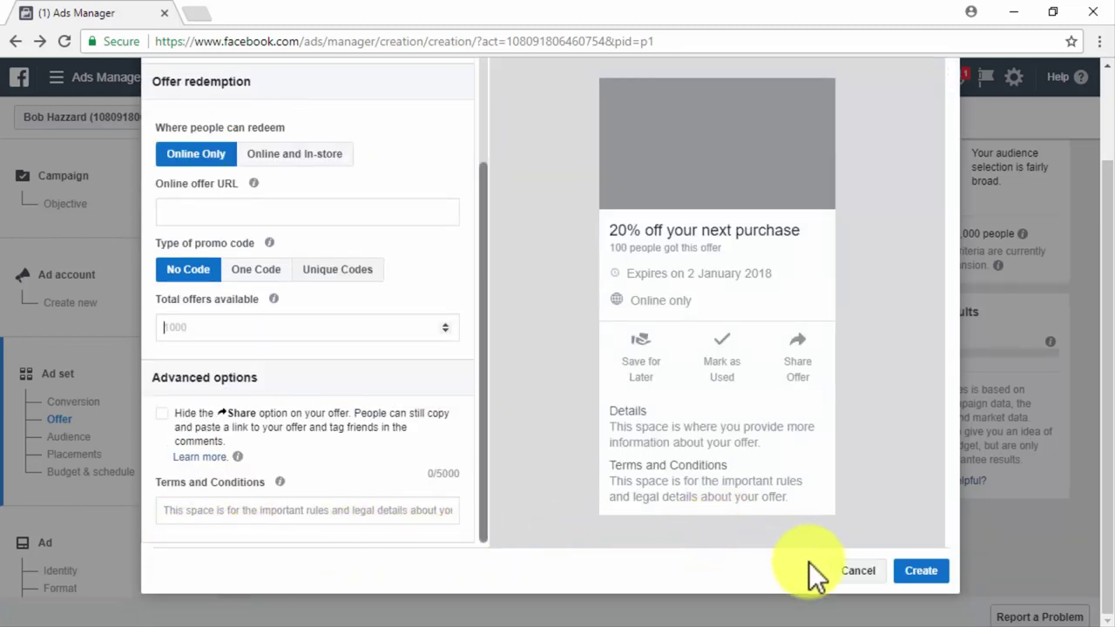
pyautogui.click(914, 572)
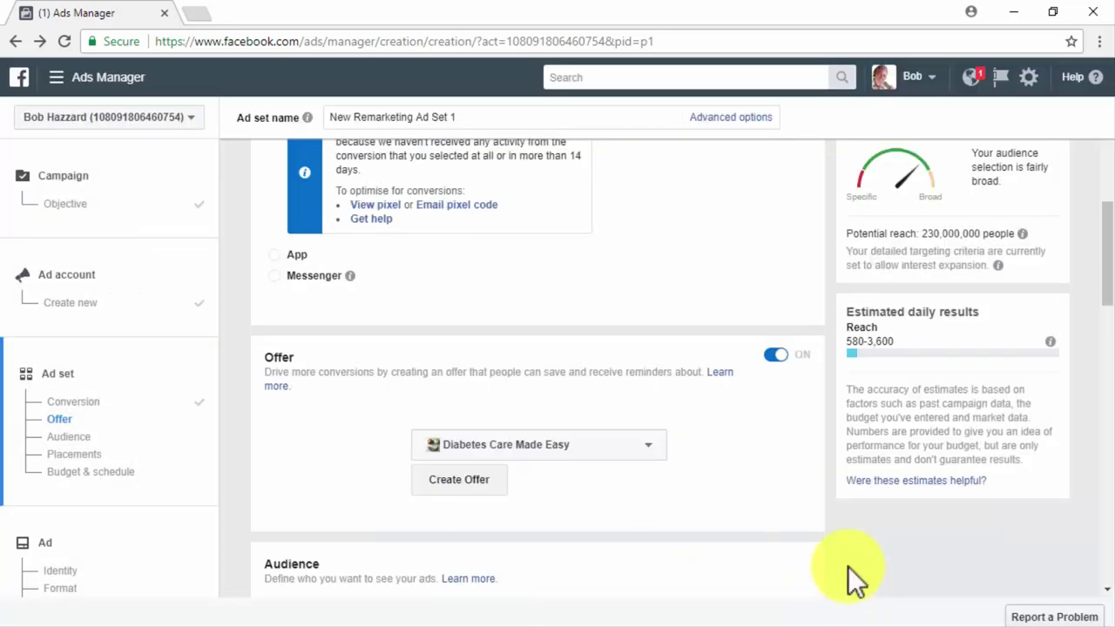
# Turn the offer off and include the New Retargets custom audience.
pyautogui.click(765, 357)
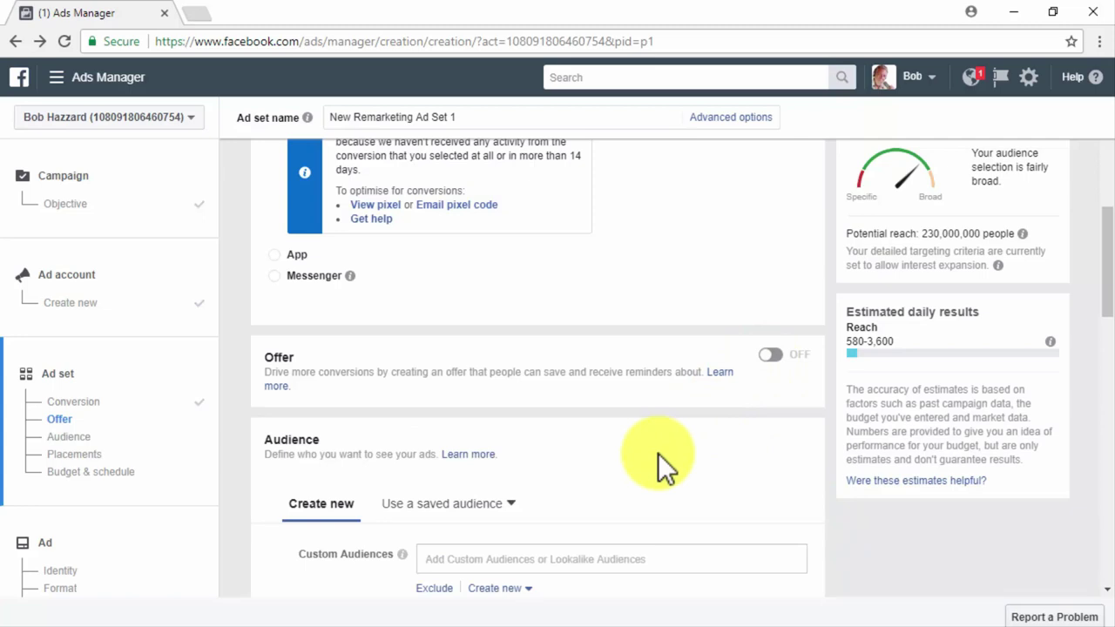
pyautogui.scroll(-2, 657, 453)
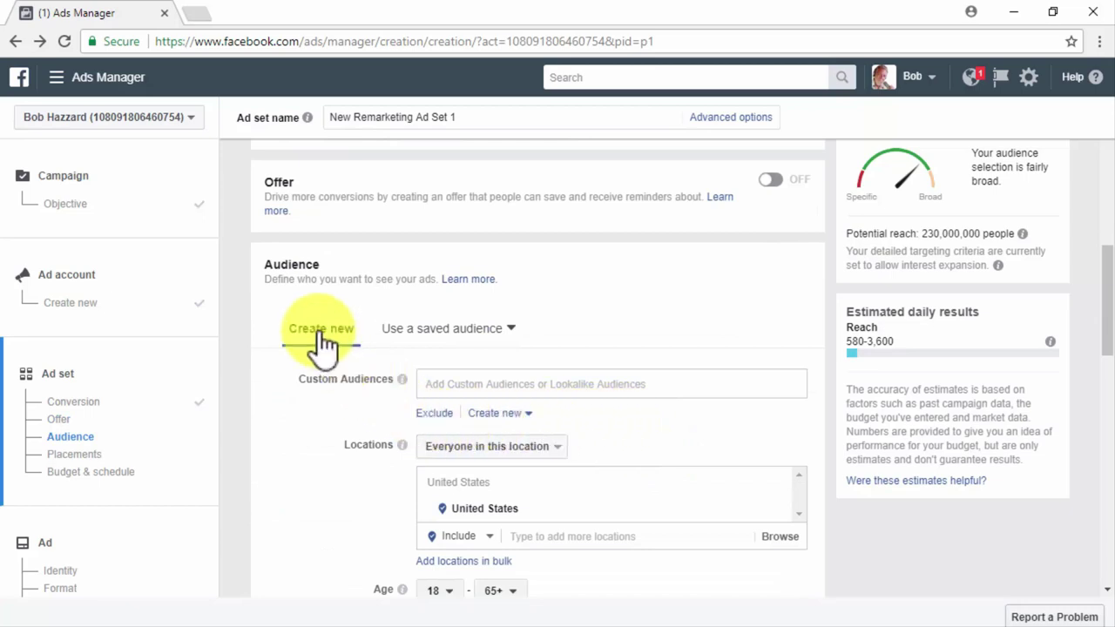
pyautogui.click(498, 337)
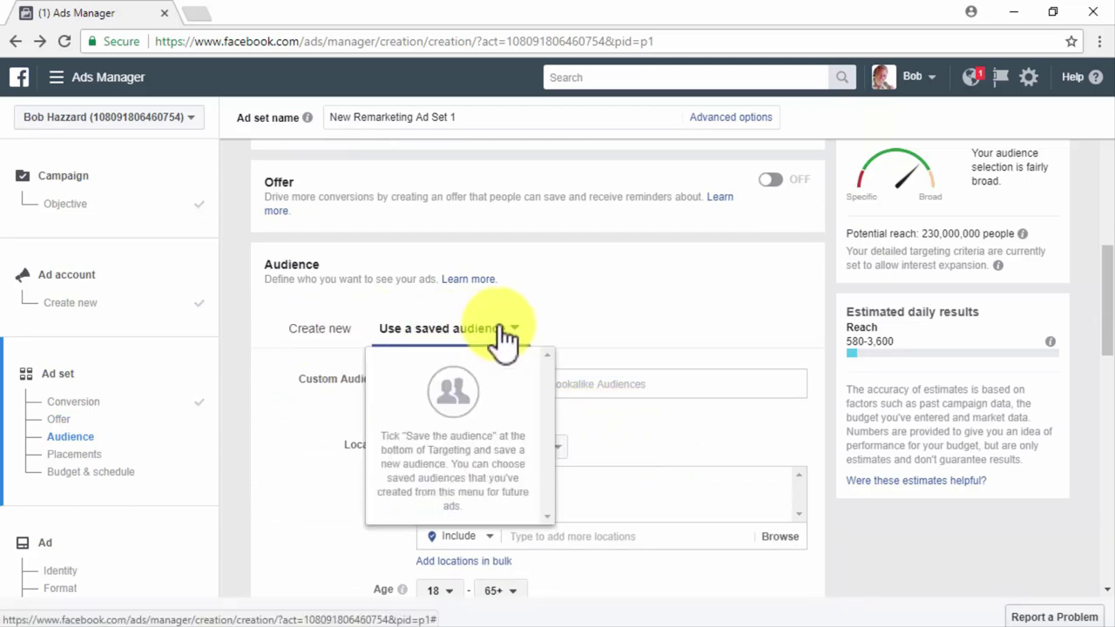
pyautogui.click(343, 338)
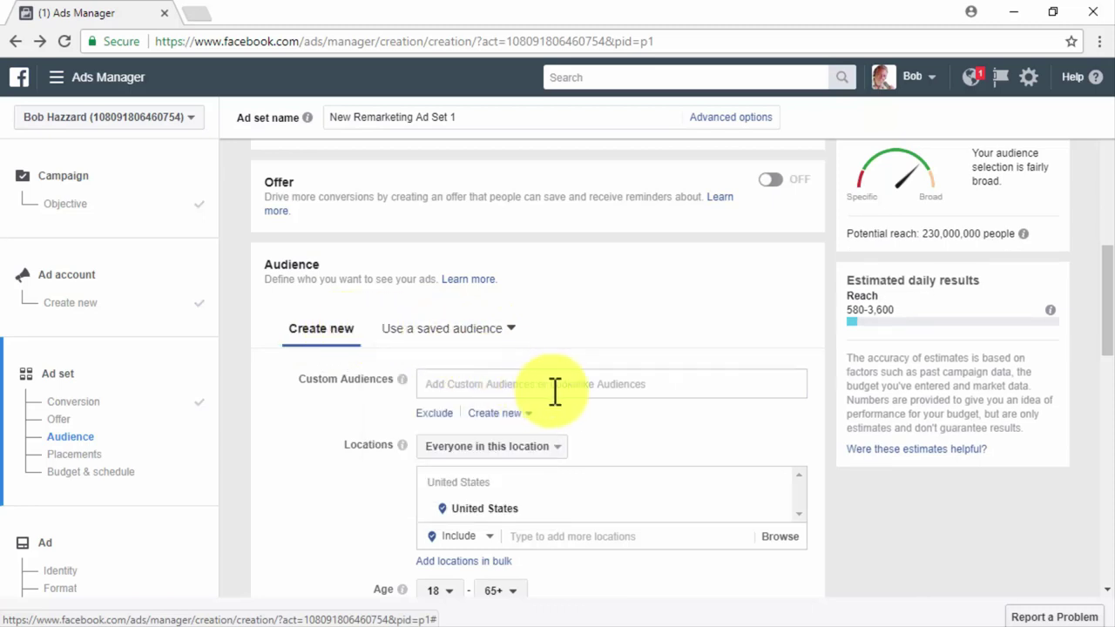
pyautogui.click(667, 386)
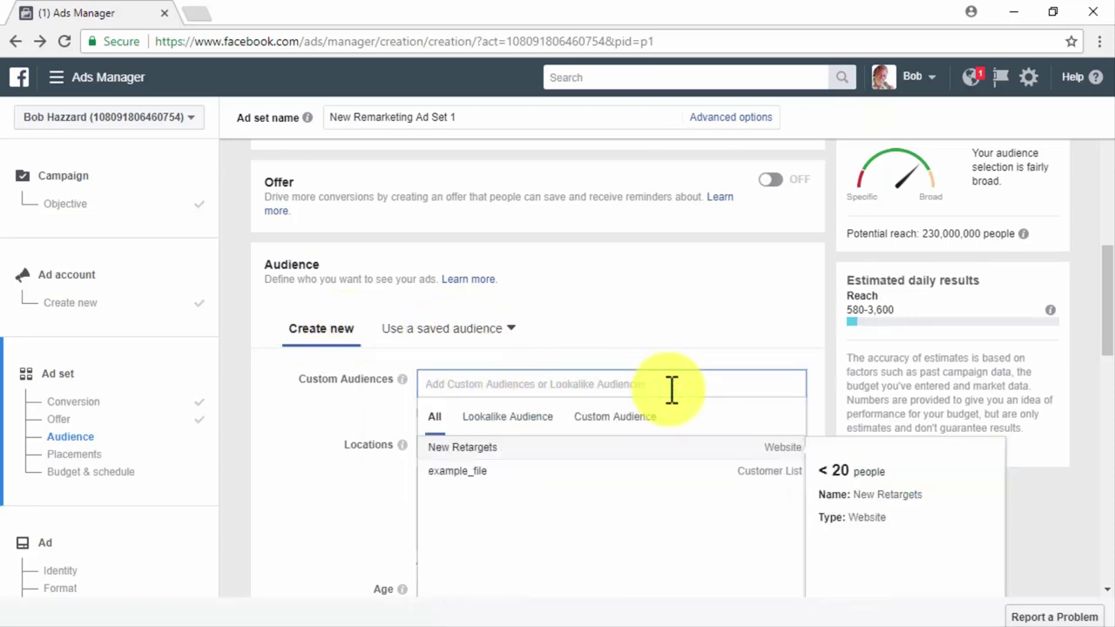
pyautogui.click(669, 462)
pyautogui.scroll(-2, 396, 485)
pyautogui.click(398, 488)
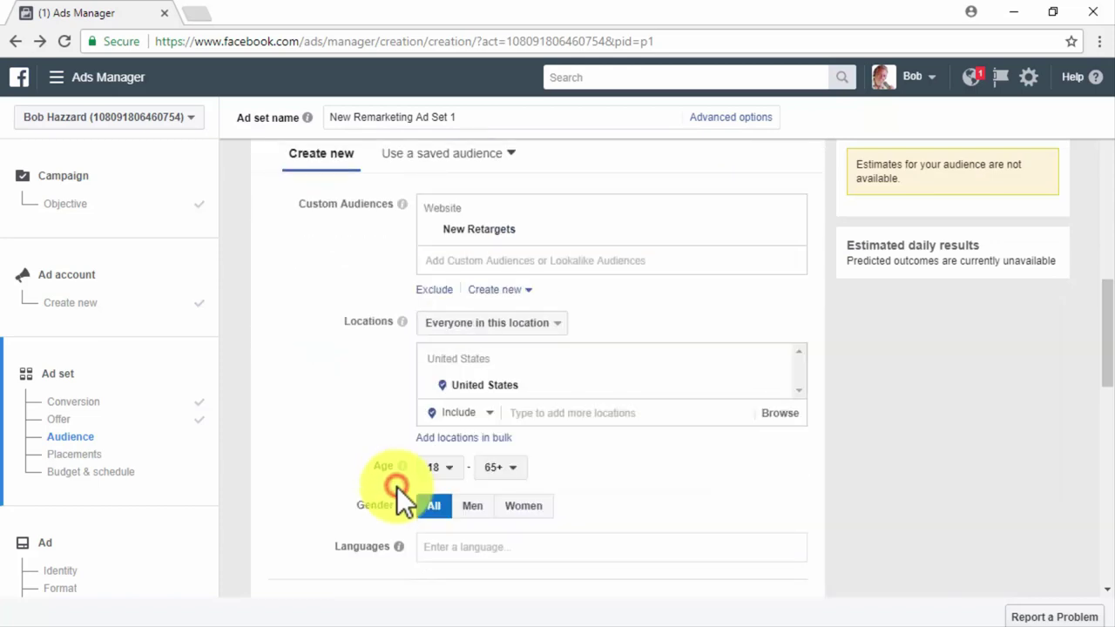
# Exclude the example_file customer list from the audience.
pyautogui.click(436, 290)
pyautogui.click(473, 337)
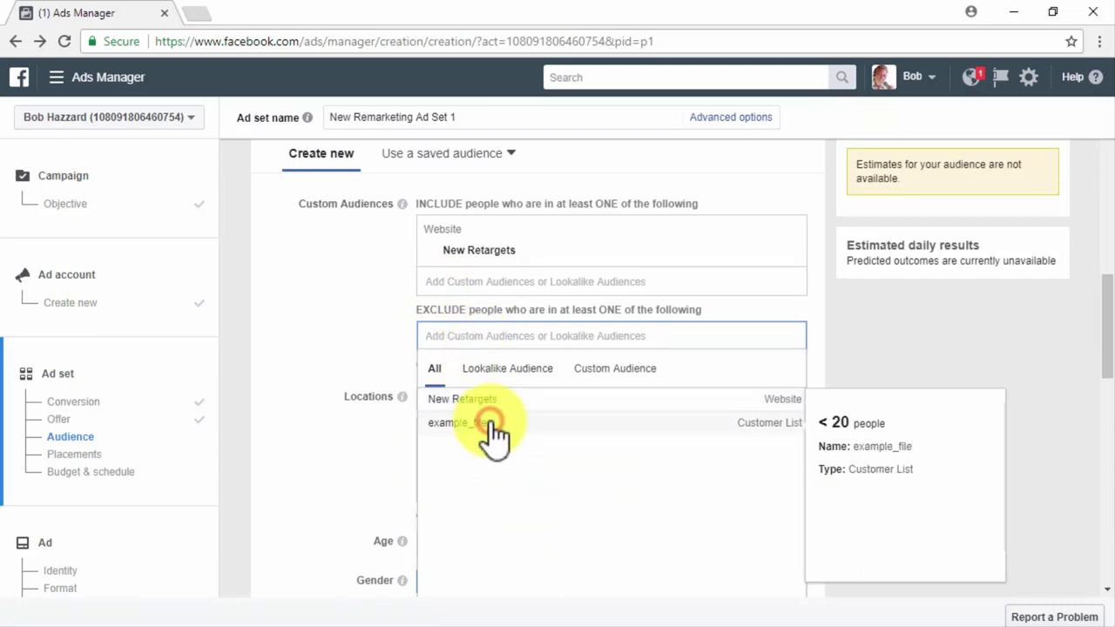
pyautogui.click(493, 425)
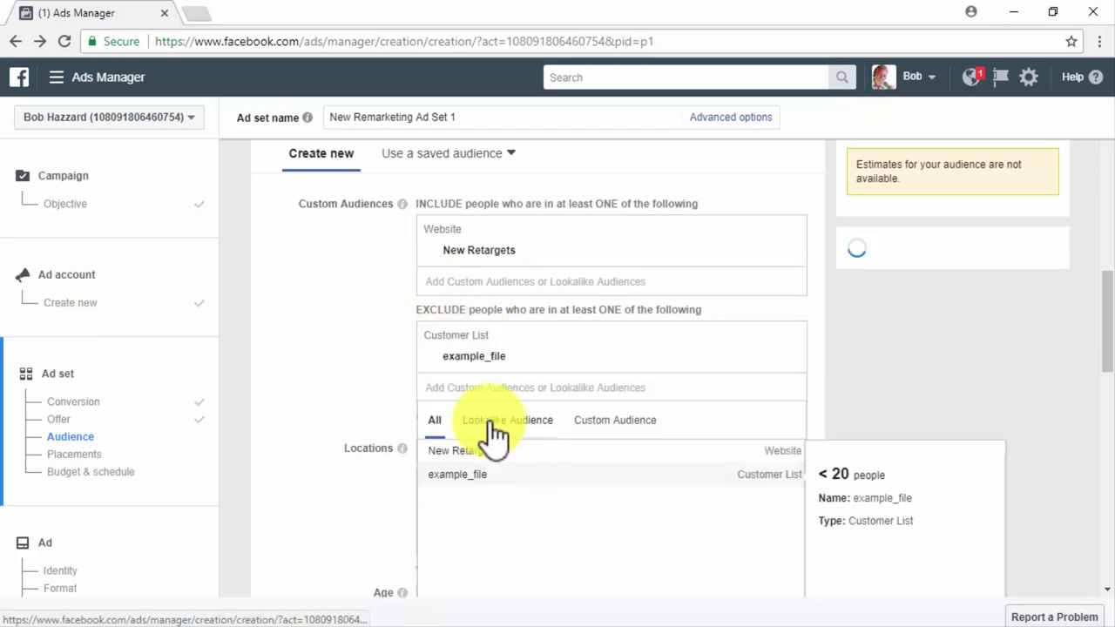
pyautogui.click(522, 335)
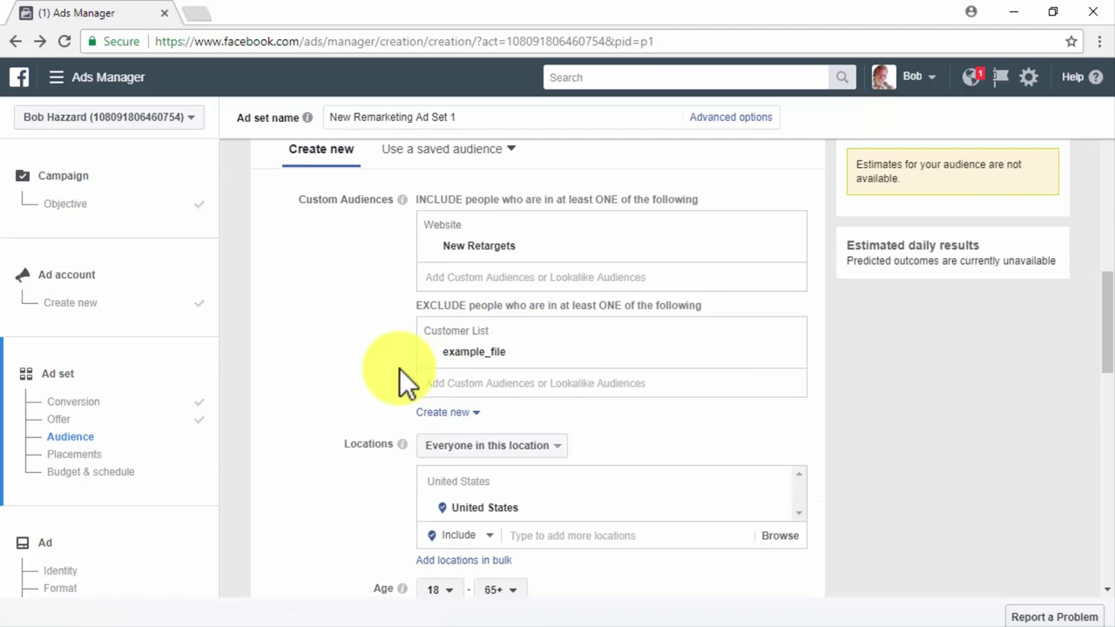
# Add United Kingdom to the target locations and review who to reach there.
pyautogui.scroll(-1, 399, 368)
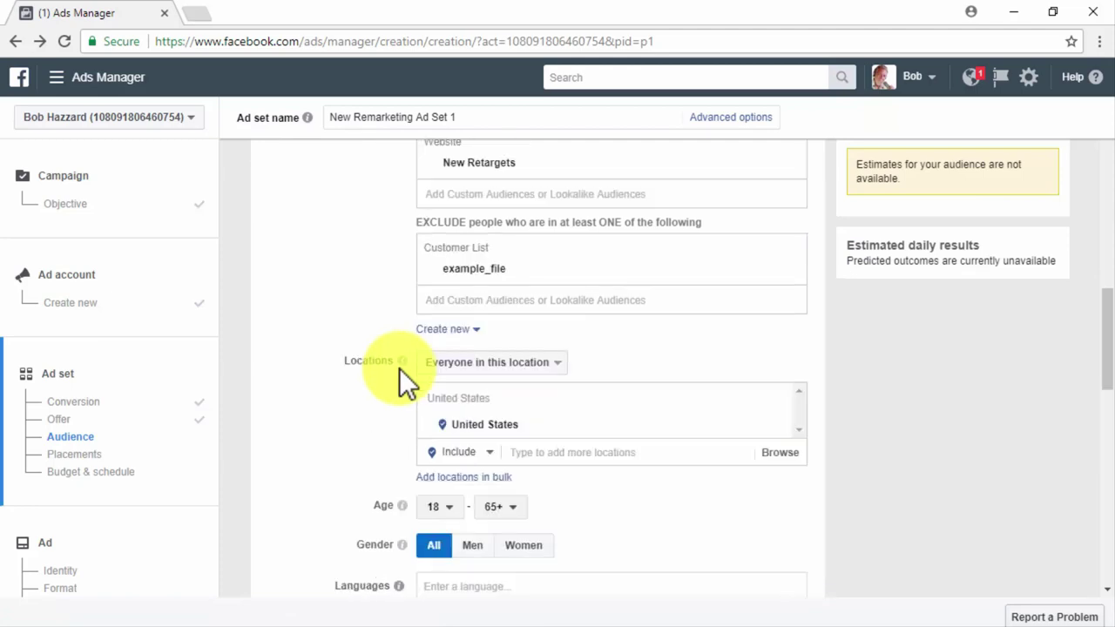
pyautogui.scroll(-1, 399, 367)
pyautogui.click(479, 310)
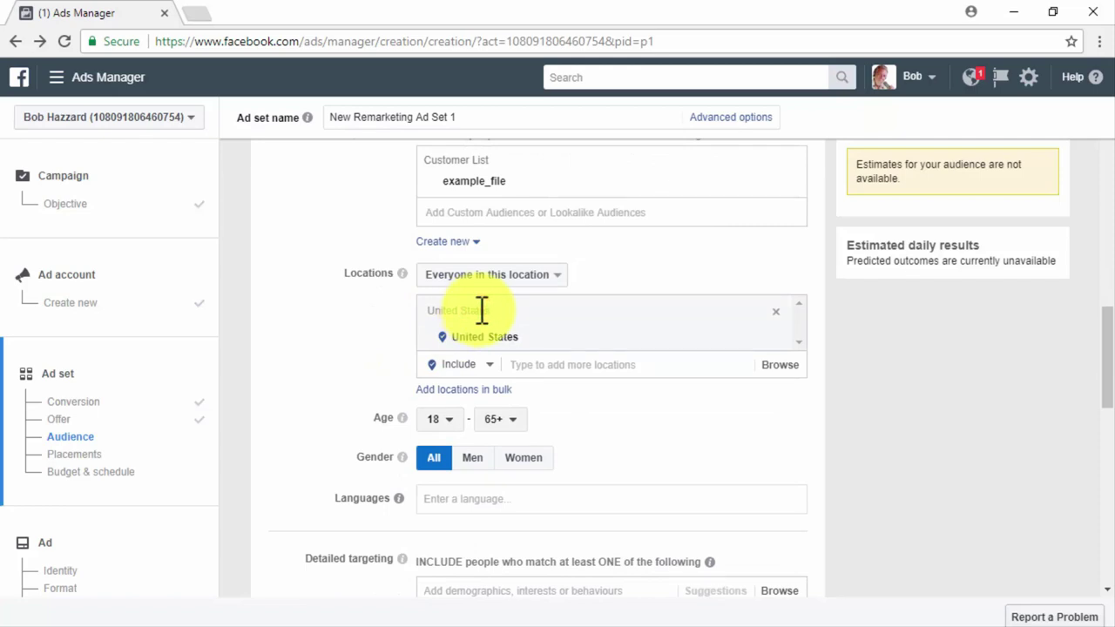
pyautogui.click(543, 361)
pyautogui.click(565, 412)
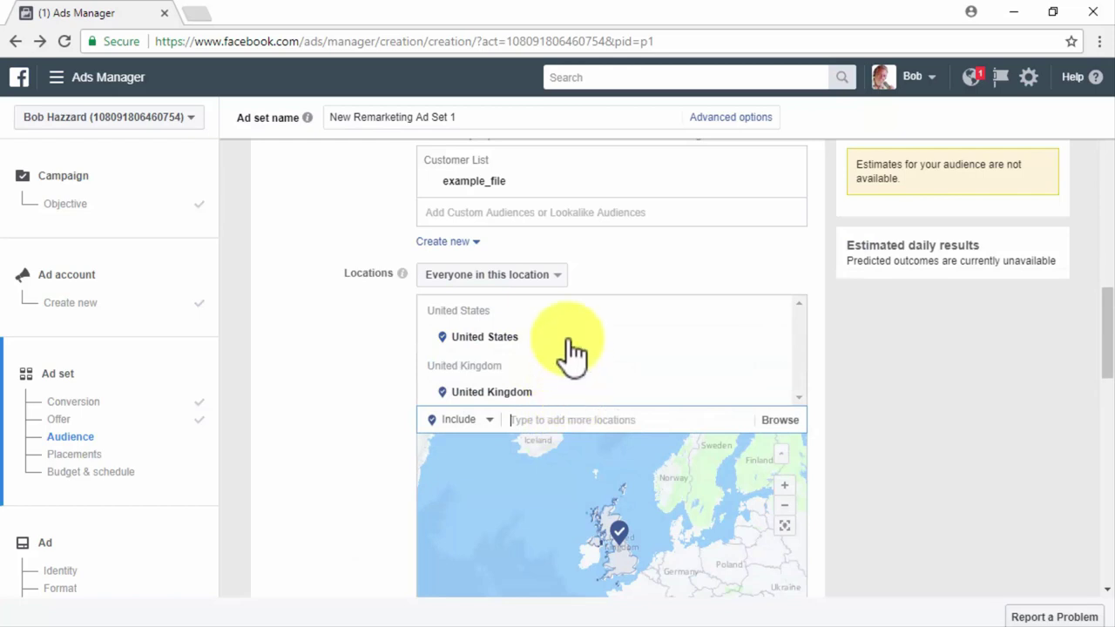
pyautogui.click(566, 279)
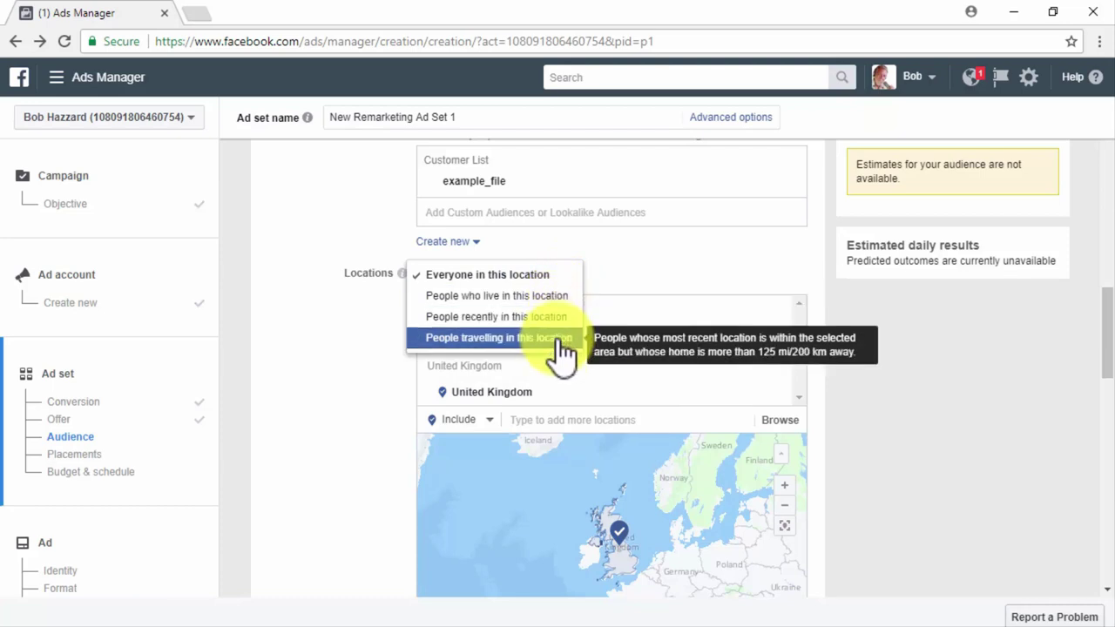
# Set the audience language to English (All).
pyautogui.scroll(-4, 385, 352)
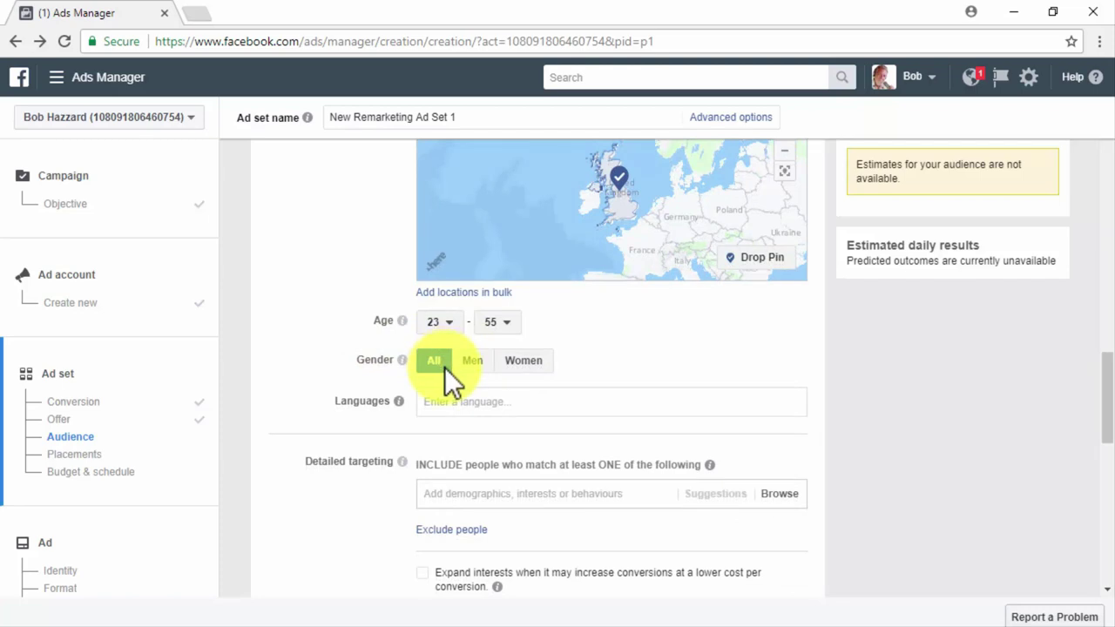
pyautogui.click(462, 398)
pyautogui.write('e')
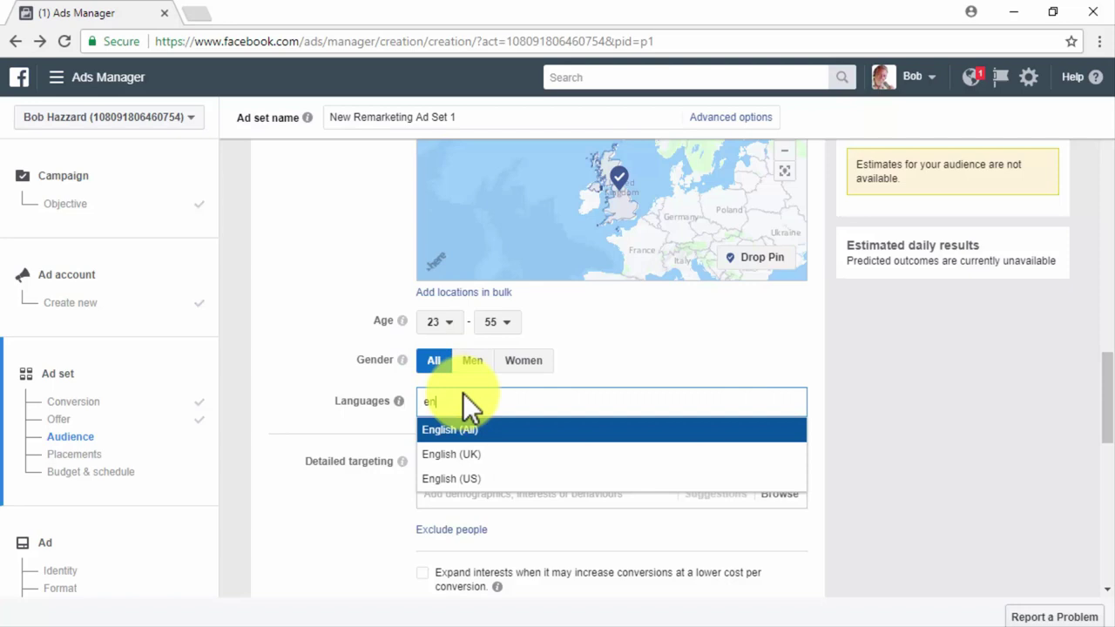
pyautogui.write('n')
pyautogui.click(469, 424)
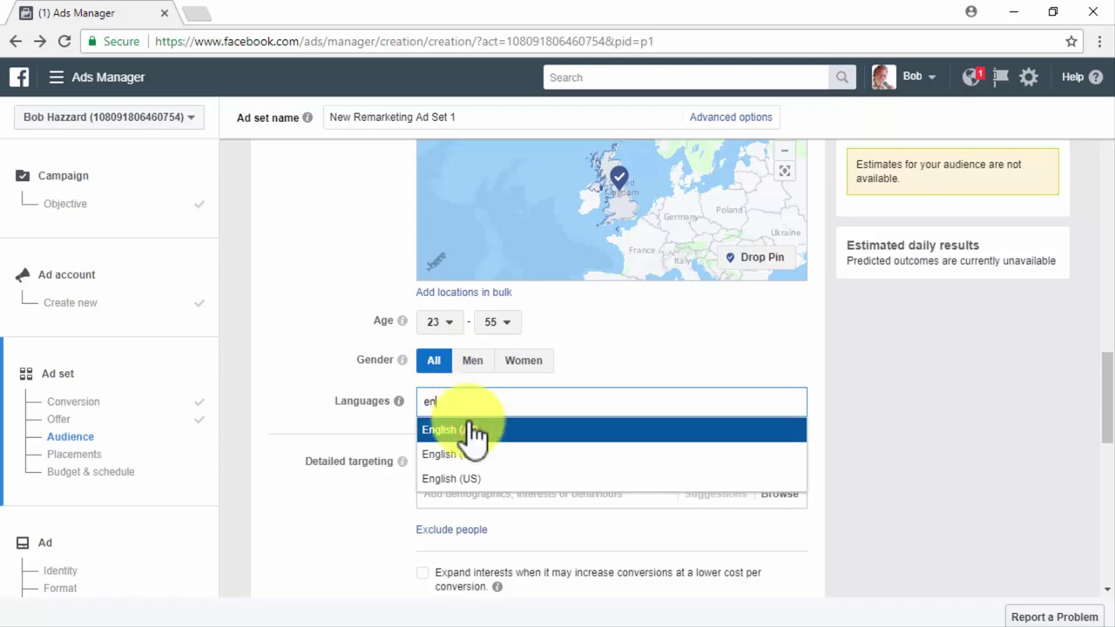
# Review the Detailed targeting and Connections options without changing them.
pyautogui.scroll(-2, 390, 475)
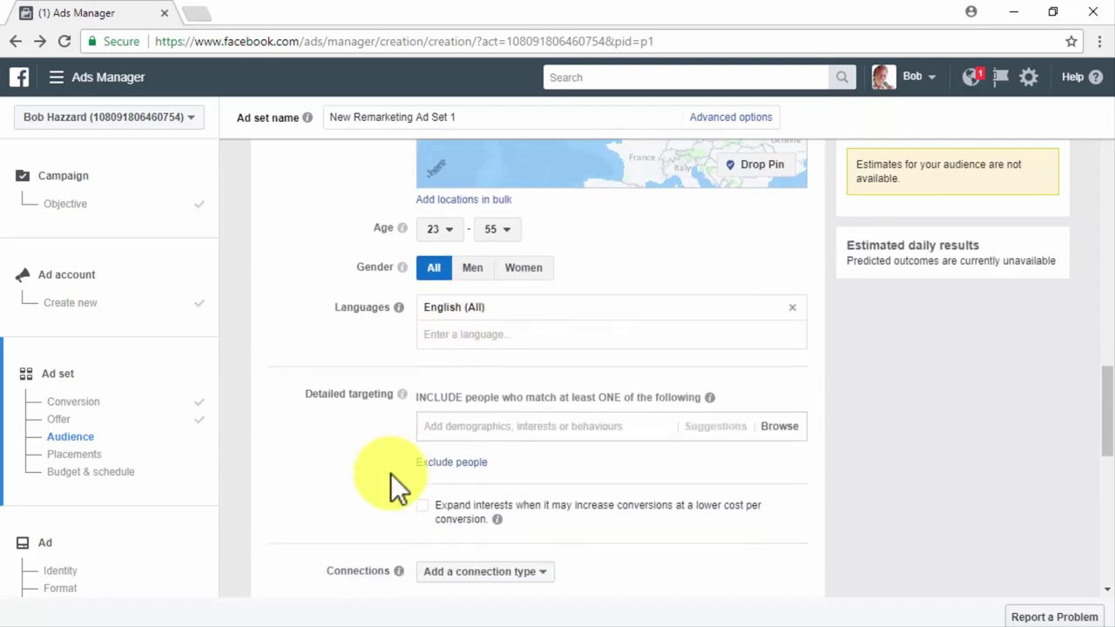
pyautogui.click(568, 347)
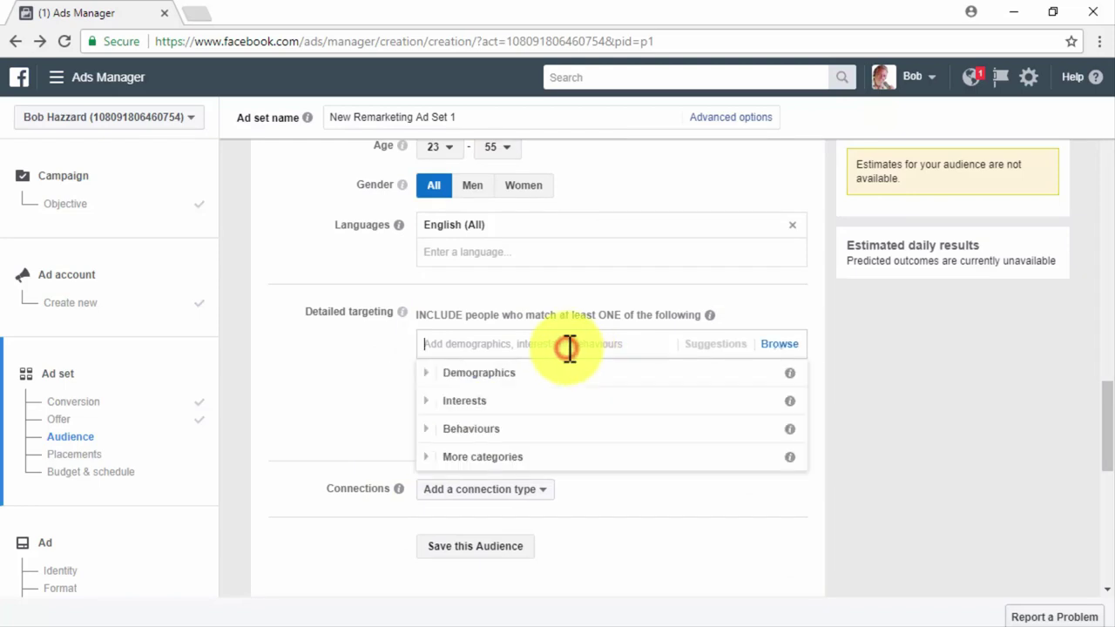
pyautogui.click(386, 354)
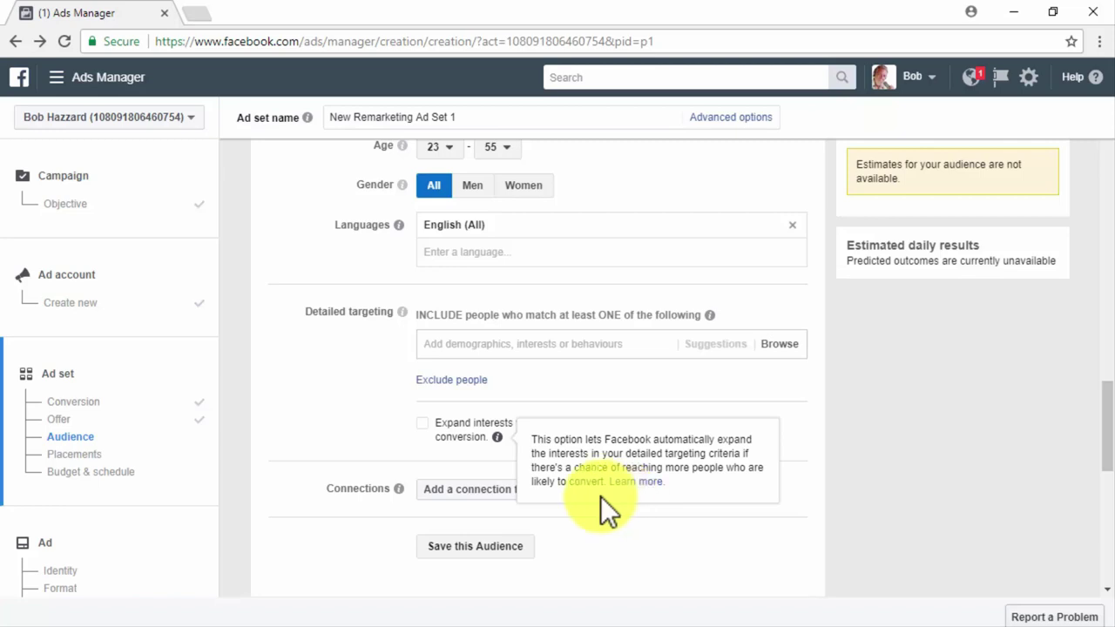
pyautogui.click(498, 493)
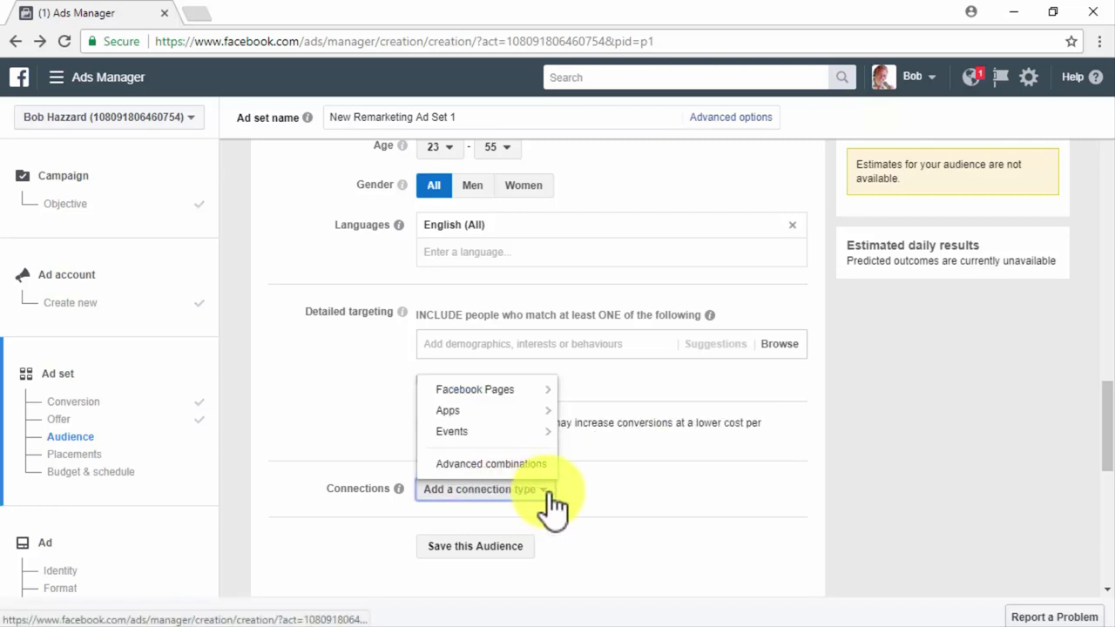
pyautogui.moveTo(522, 402)
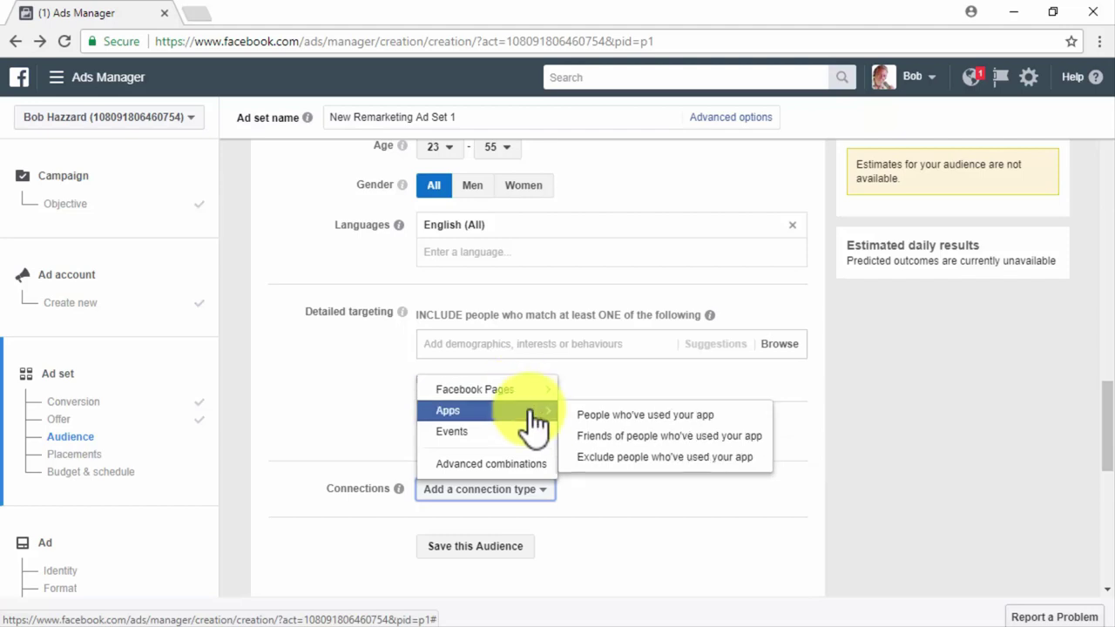
pyautogui.moveTo(541, 434)
pyautogui.click(511, 490)
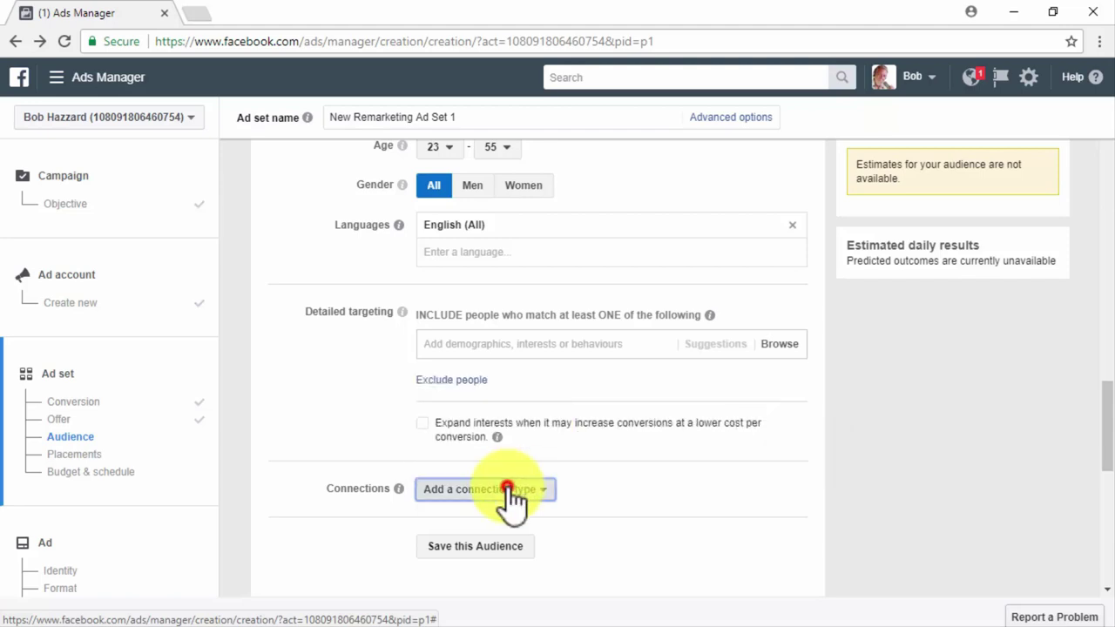
# Open the save-audience summary, then dismiss it without saving.
pyautogui.scroll(-1, 584, 497)
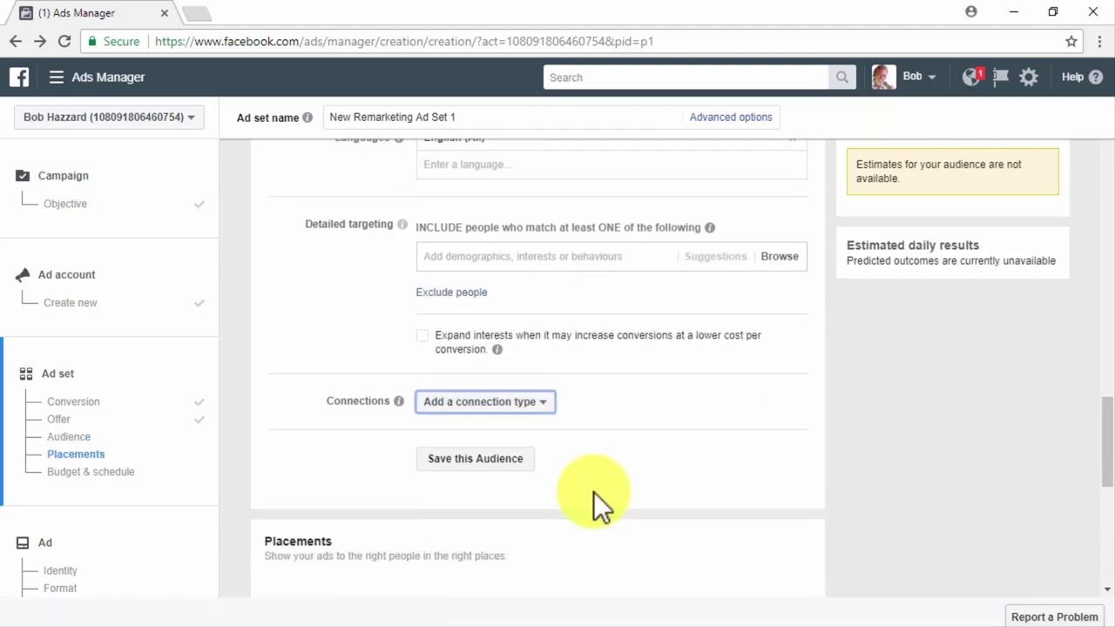
pyautogui.click(530, 463)
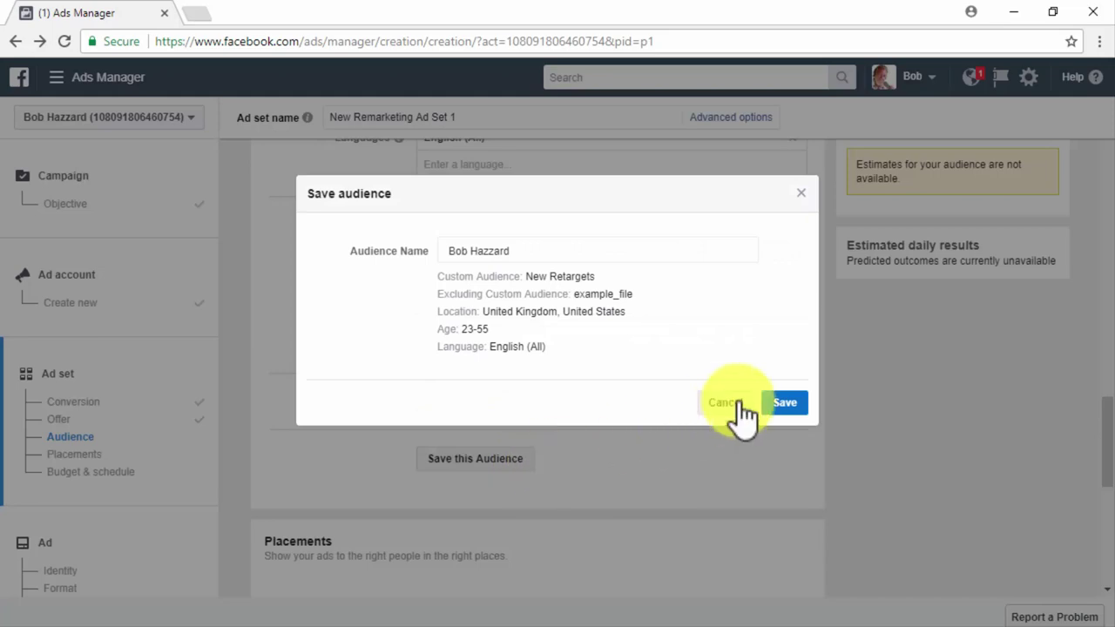
pyautogui.click(738, 404)
# Switch to Edit placements and untick Audience Network under Platforms.
pyautogui.scroll(-3, 738, 401)
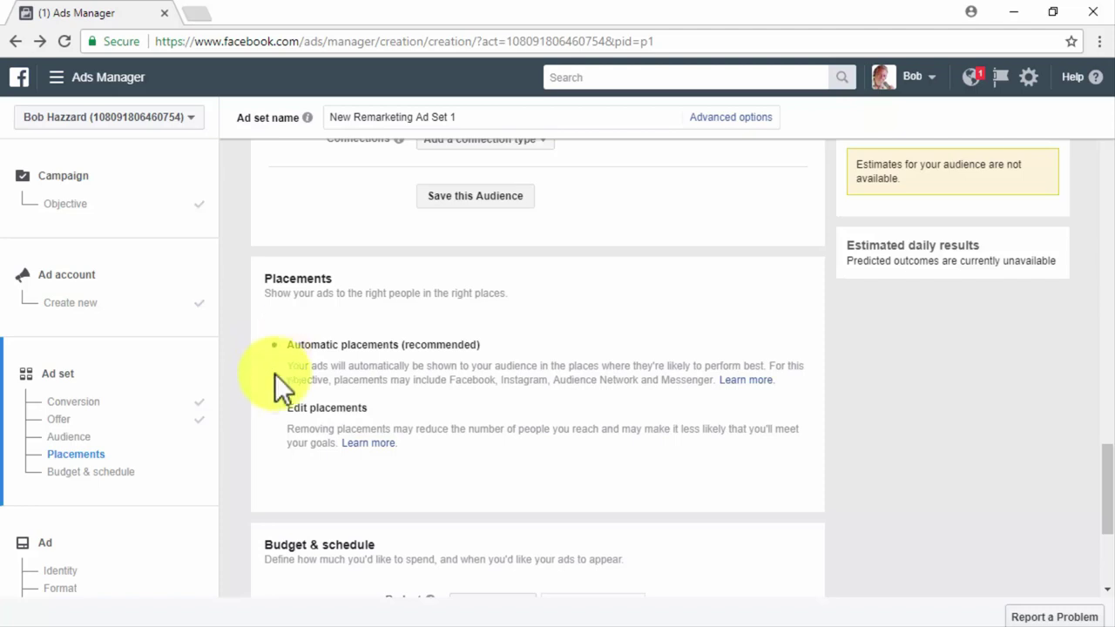
pyautogui.click(277, 411)
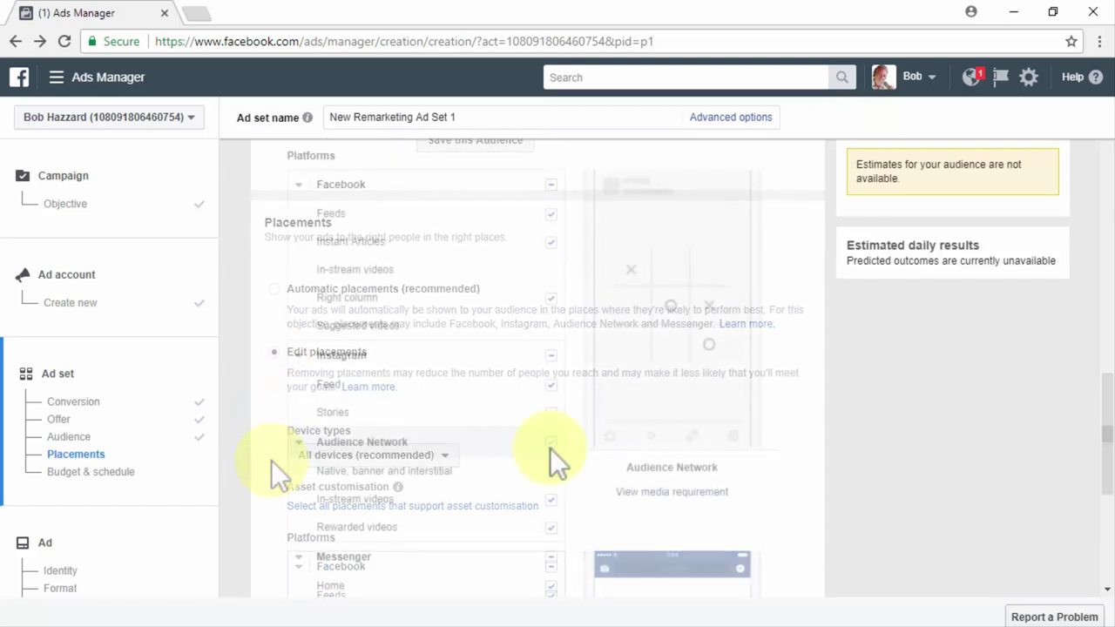
pyautogui.click(550, 448)
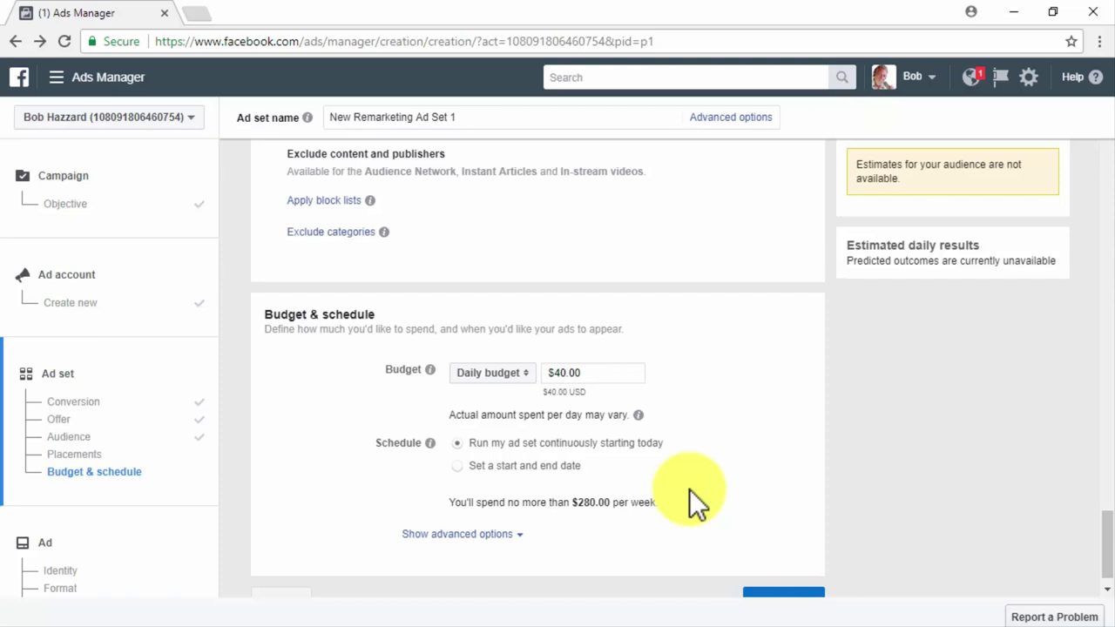
# Keep a daily budget and schedule the ad set with a start and end date.
pyautogui.click(531, 375)
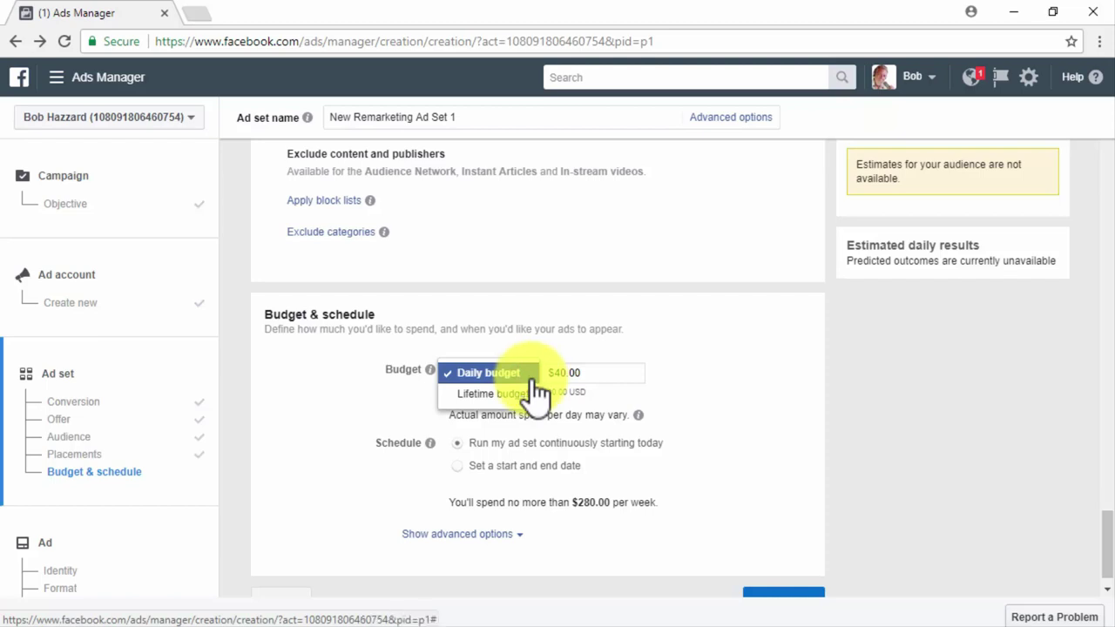
pyautogui.click(493, 394)
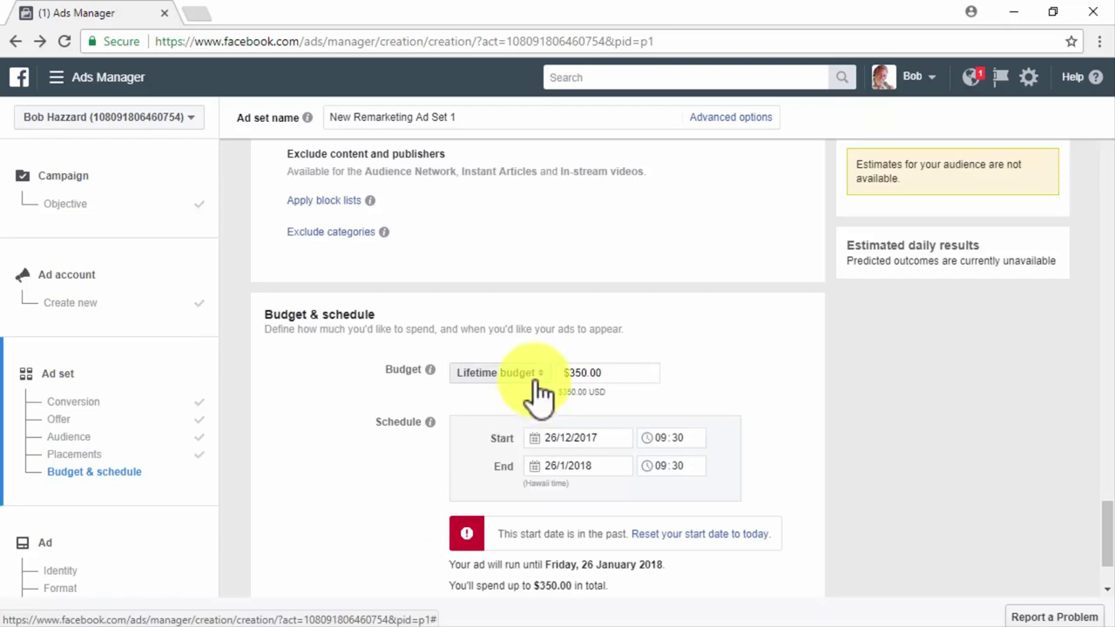
pyautogui.click(531, 379)
pyautogui.click(514, 352)
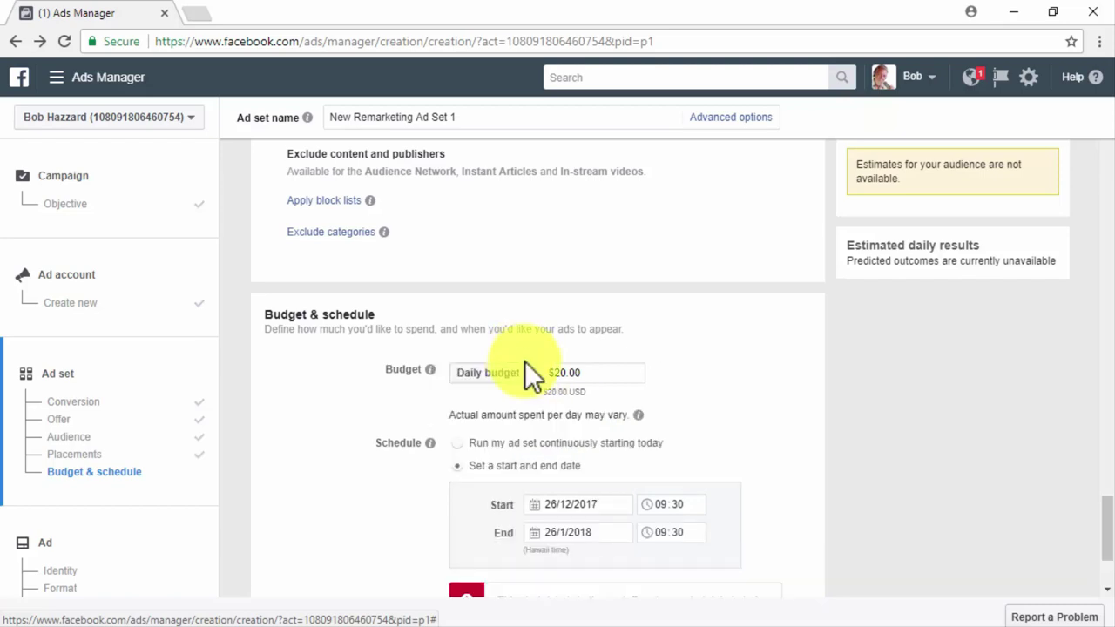
pyautogui.scroll(-1, 553, 417)
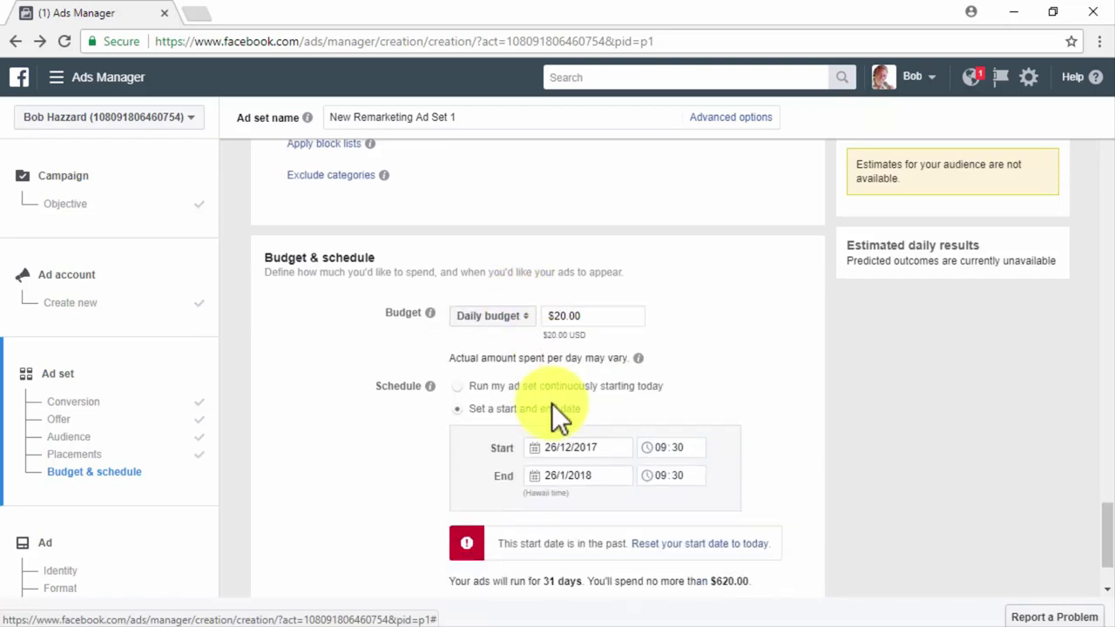
pyautogui.click(460, 353)
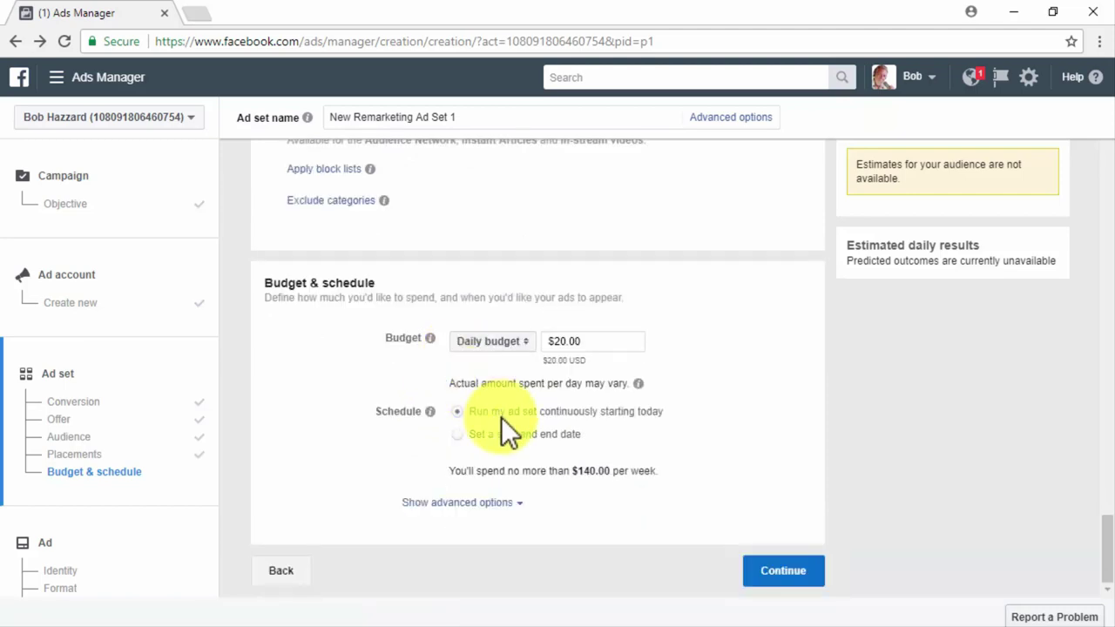
pyautogui.click(461, 436)
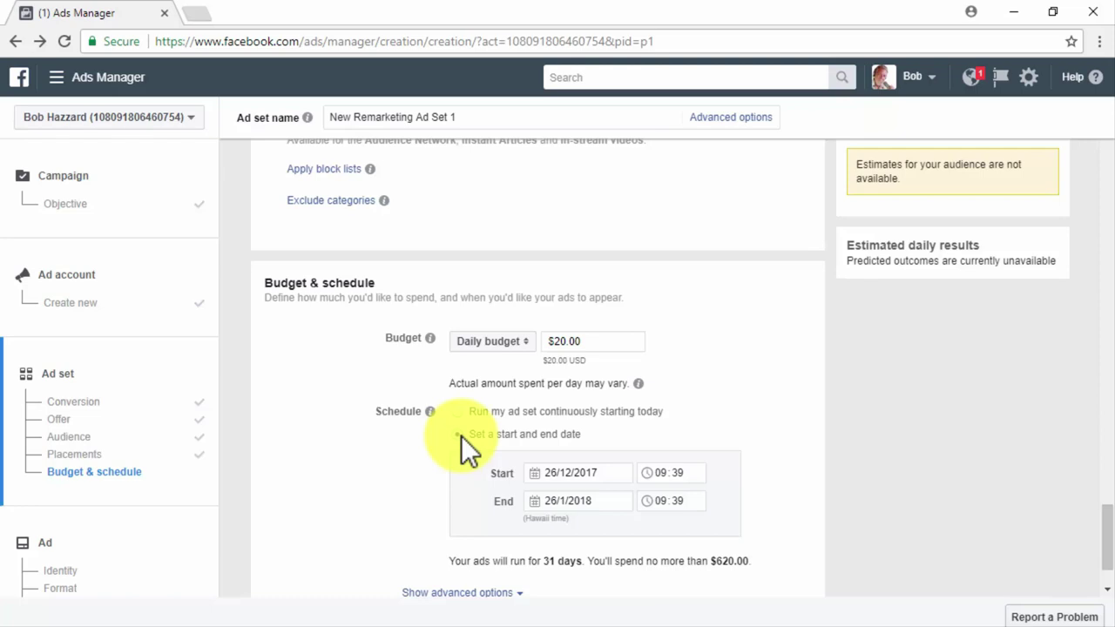
# Enter a $5.00 daily budget, set the end date to 31 January 2018, and continue.
pyautogui.click(562, 349)
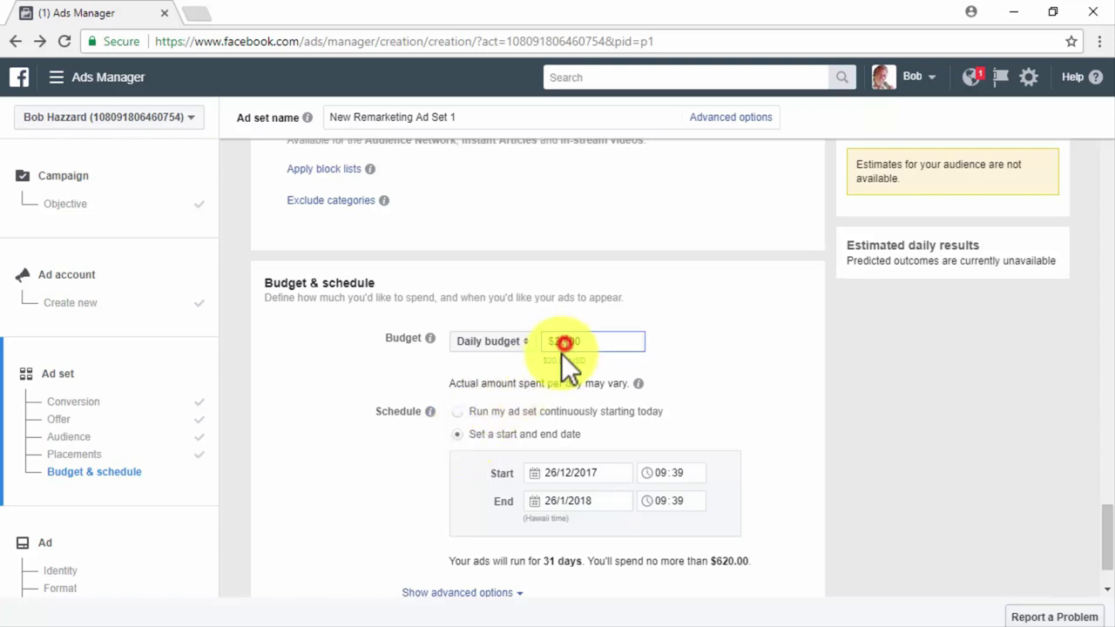
pyautogui.press('BackSpace')
pyautogui.press('BackSpace')
pyautogui.write('6')
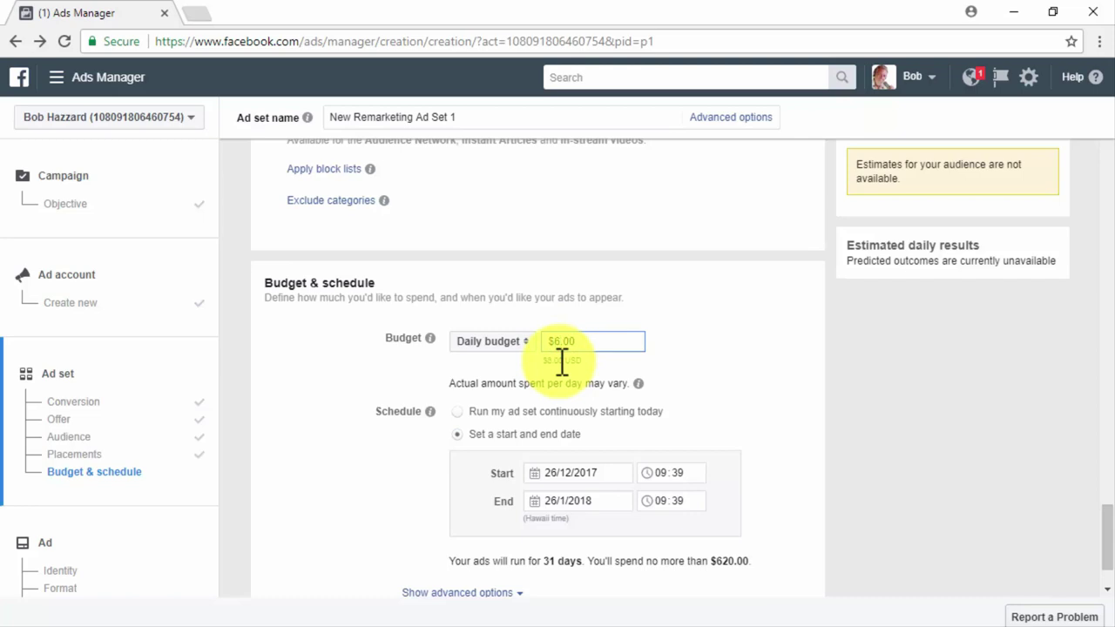
pyautogui.press('BackSpace')
pyautogui.write('5')
pyautogui.write('5')
pyautogui.scroll(-1, 422, 458)
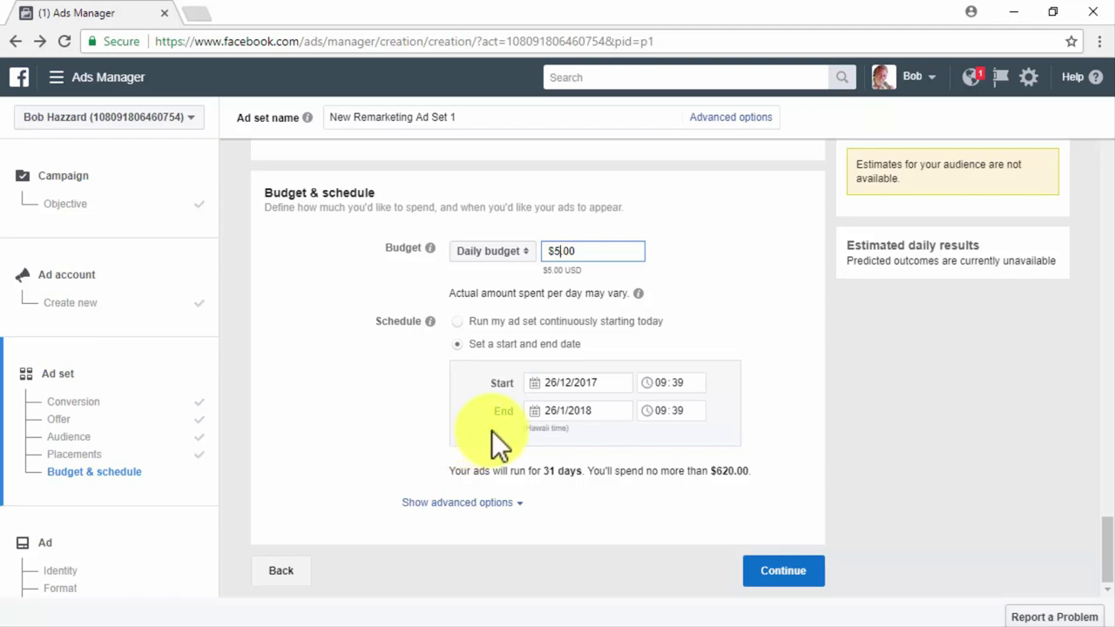
pyautogui.click(552, 415)
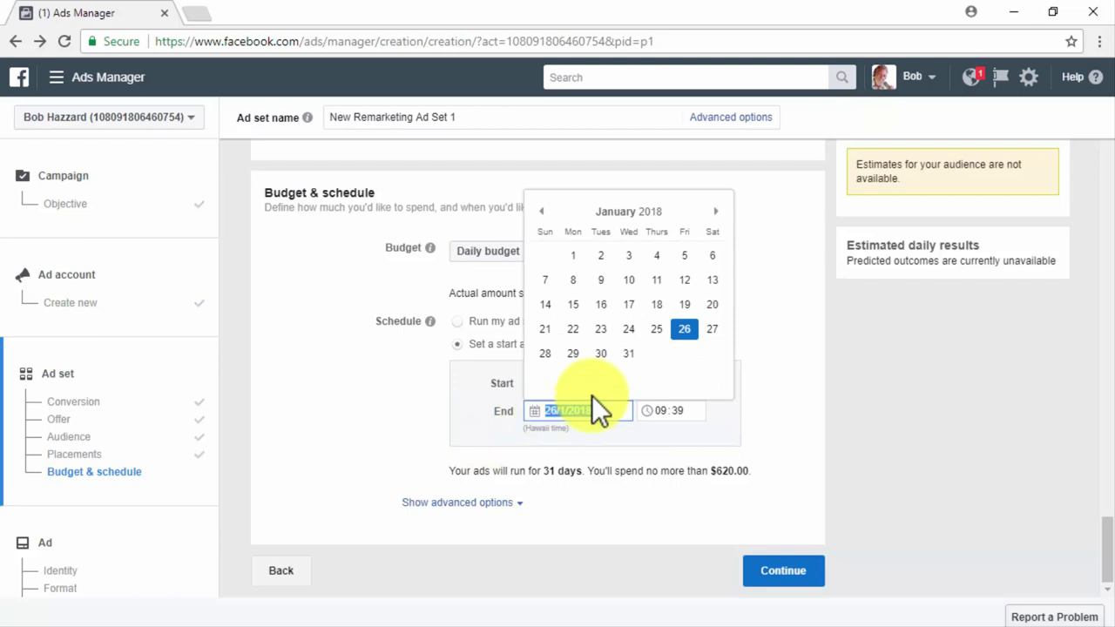
pyautogui.click(629, 353)
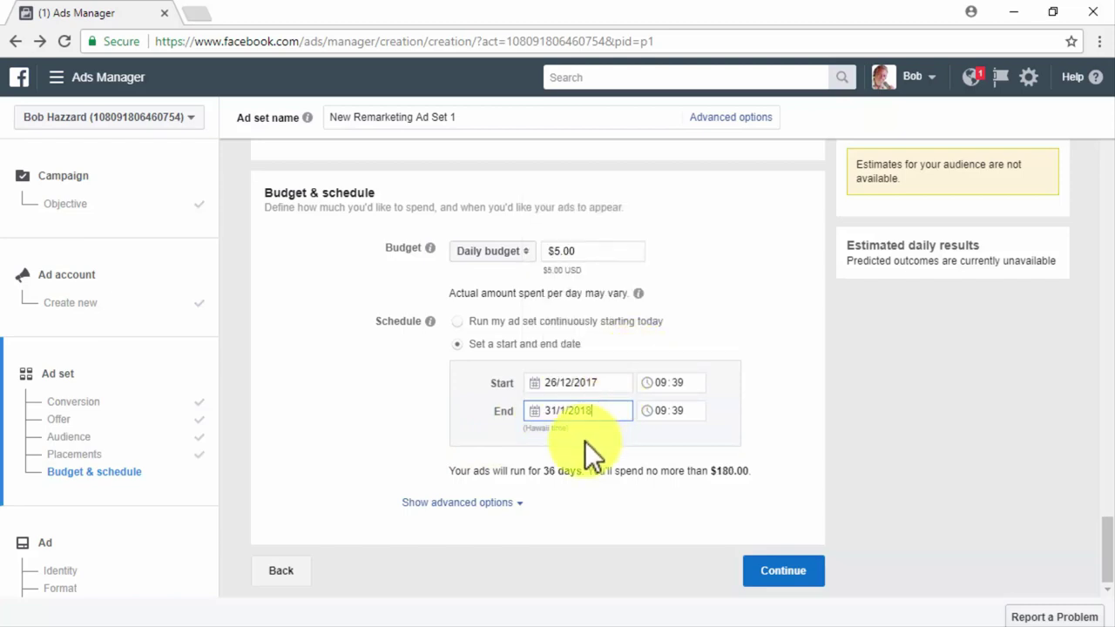
pyautogui.click(794, 584)
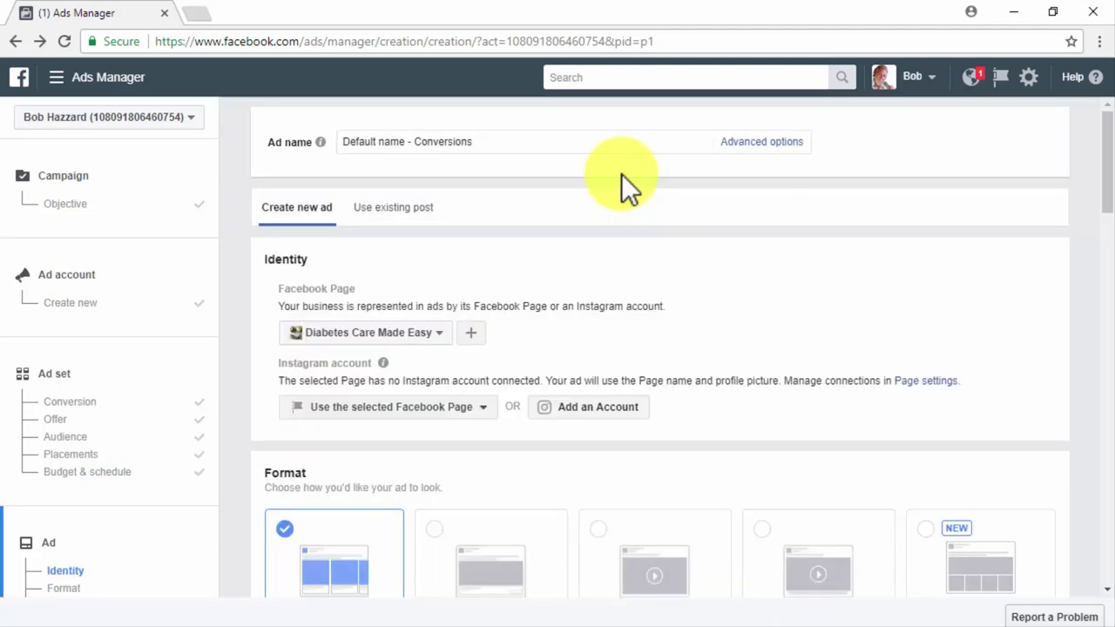
# Rename the ad to 'Remarketing Conversions 1'.
pyautogui.click(610, 142)
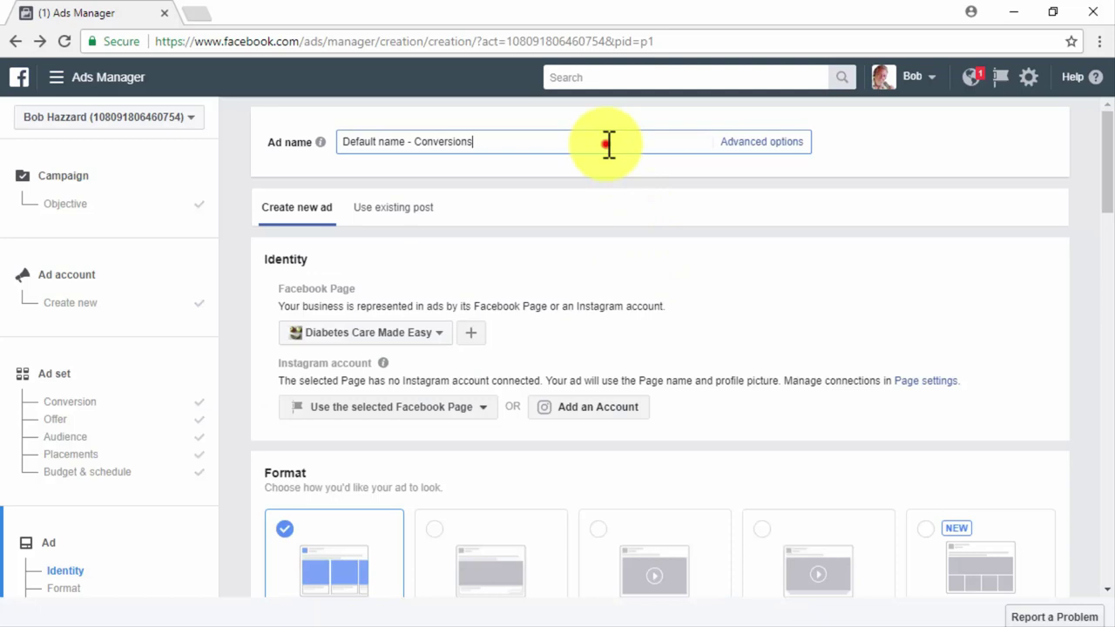
pyautogui.hotkey('ctrl', 'a')
pyautogui.write('Remarketing Conversions 1')
# Choose Diabetes Care Made Easy as the ad's Facebook Page.
pyautogui.click(437, 332)
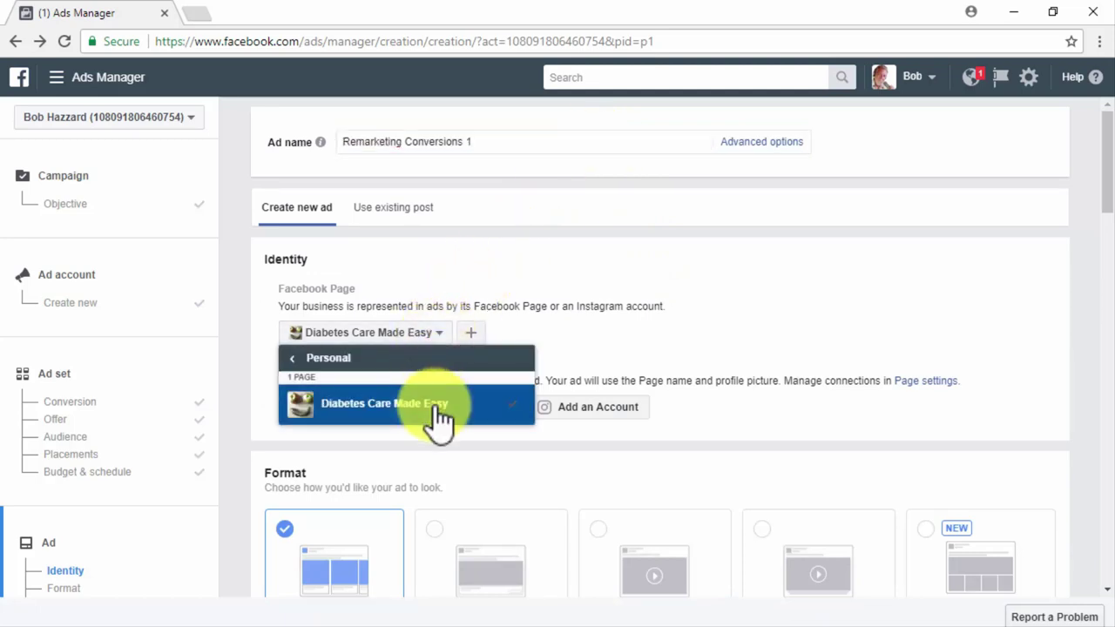
pyautogui.click(431, 405)
pyautogui.scroll(-1, 239, 452)
pyautogui.scroll(-3, 238, 452)
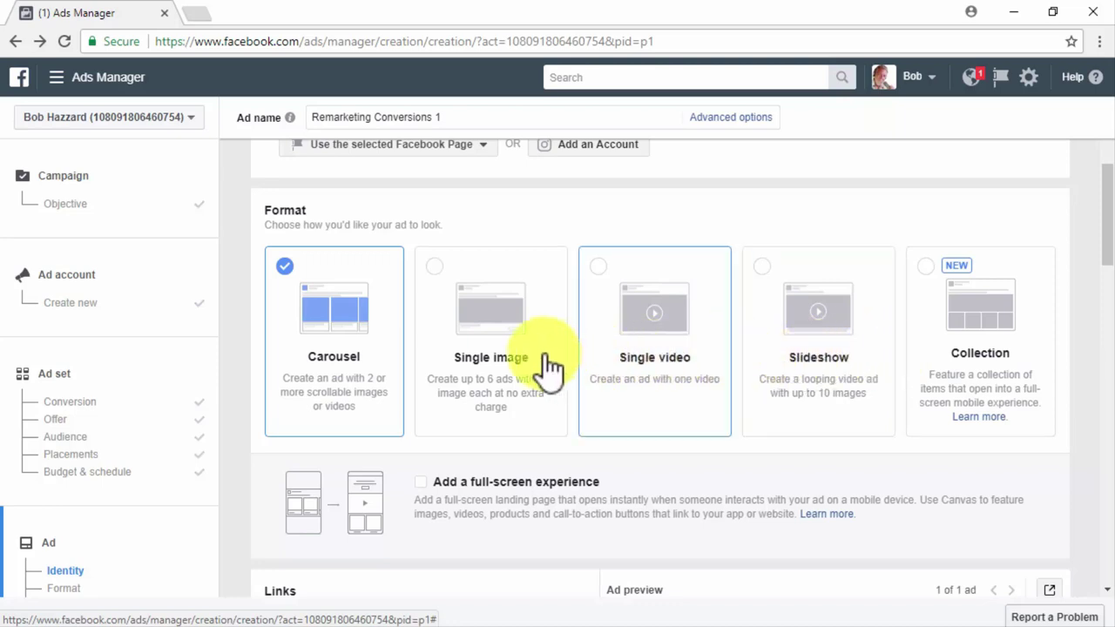
# Make it a single image ad using the apple-and-banana face picture from the Image library.
pyautogui.click(432, 266)
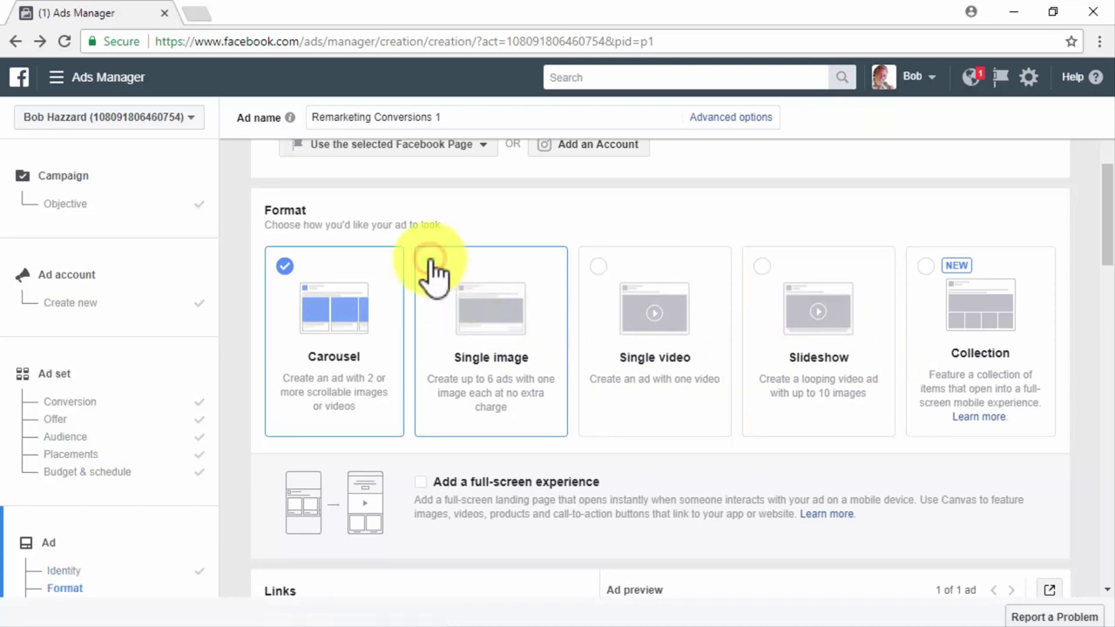
pyautogui.scroll(-3, 434, 272)
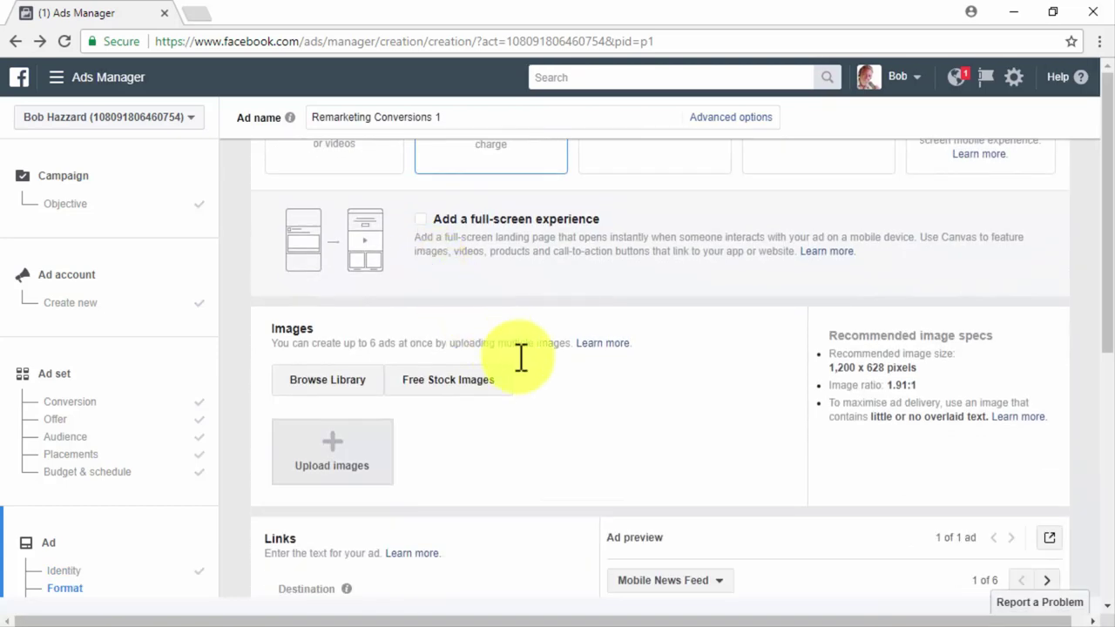
pyautogui.click(355, 389)
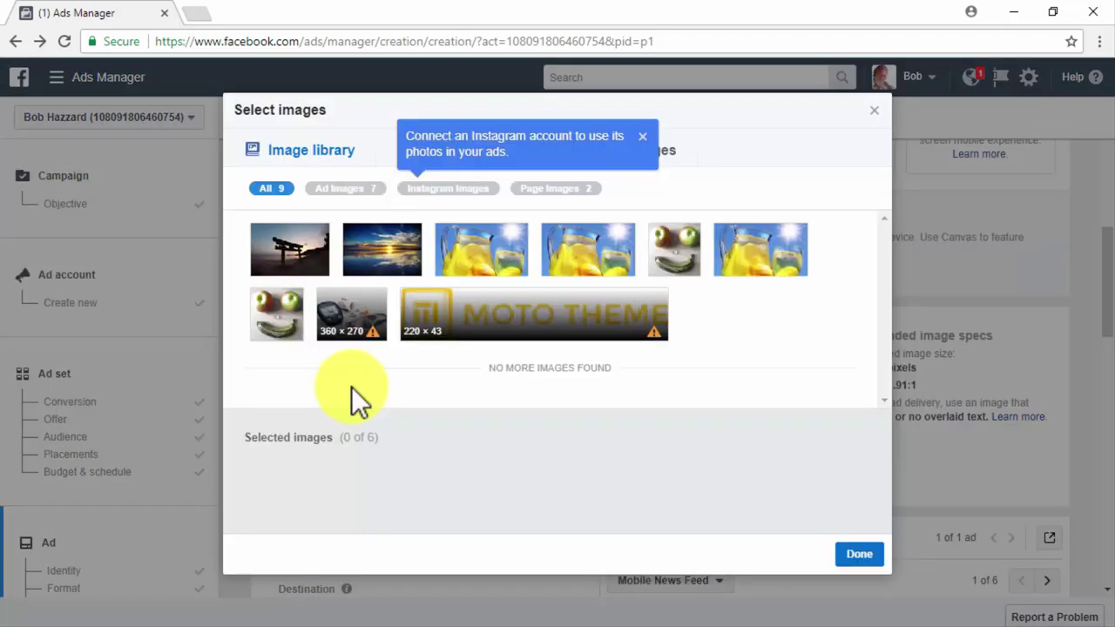
pyautogui.click(642, 136)
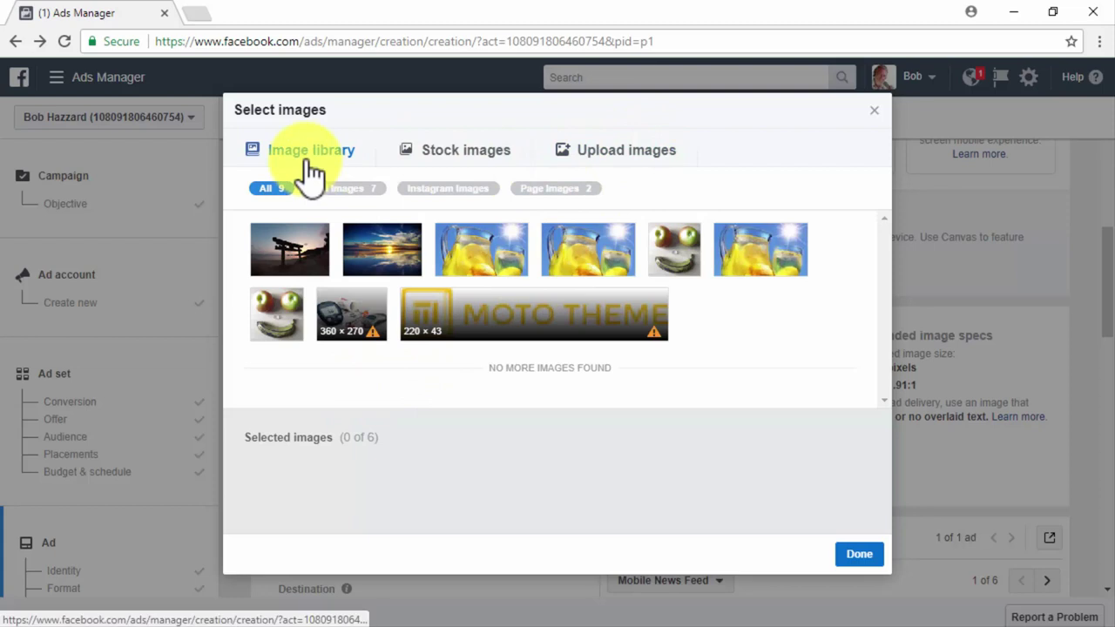
pyautogui.click(415, 161)
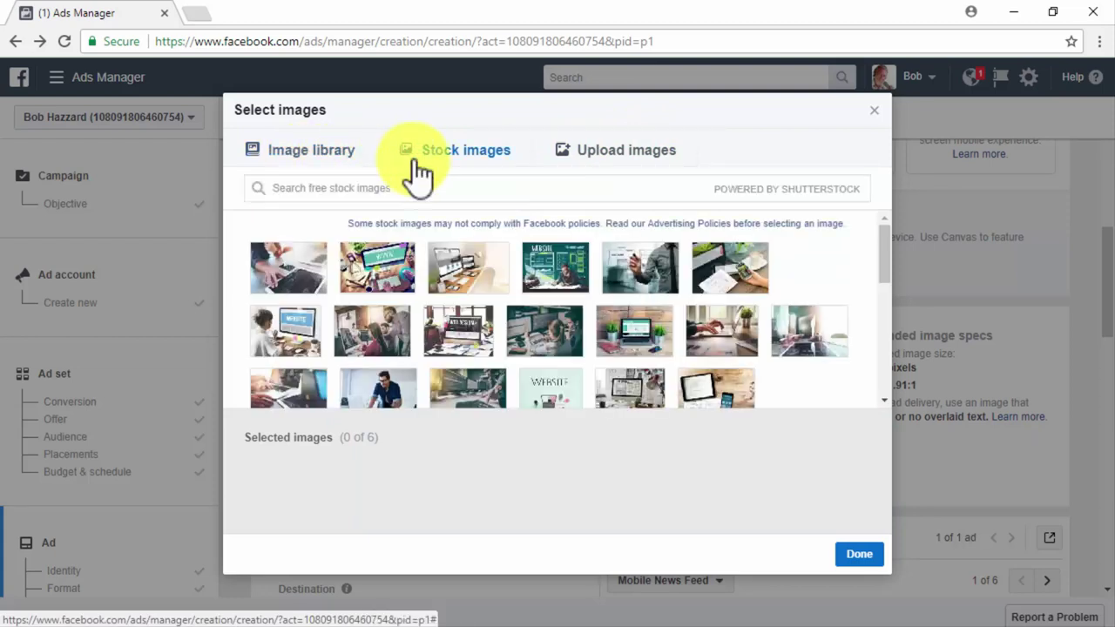
pyautogui.click(595, 155)
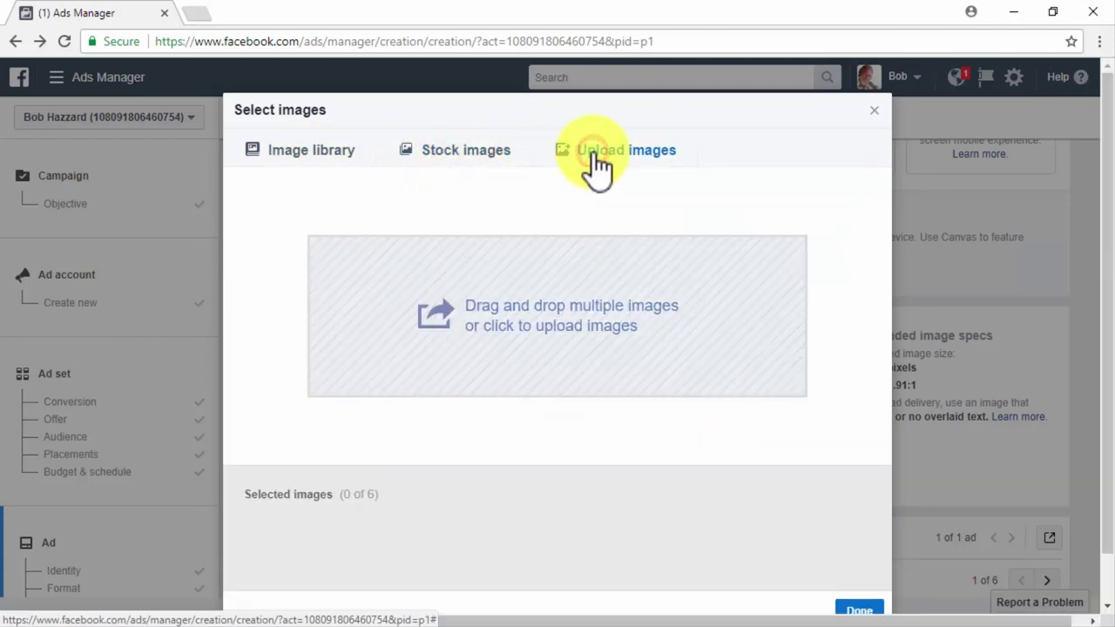
pyautogui.click(300, 153)
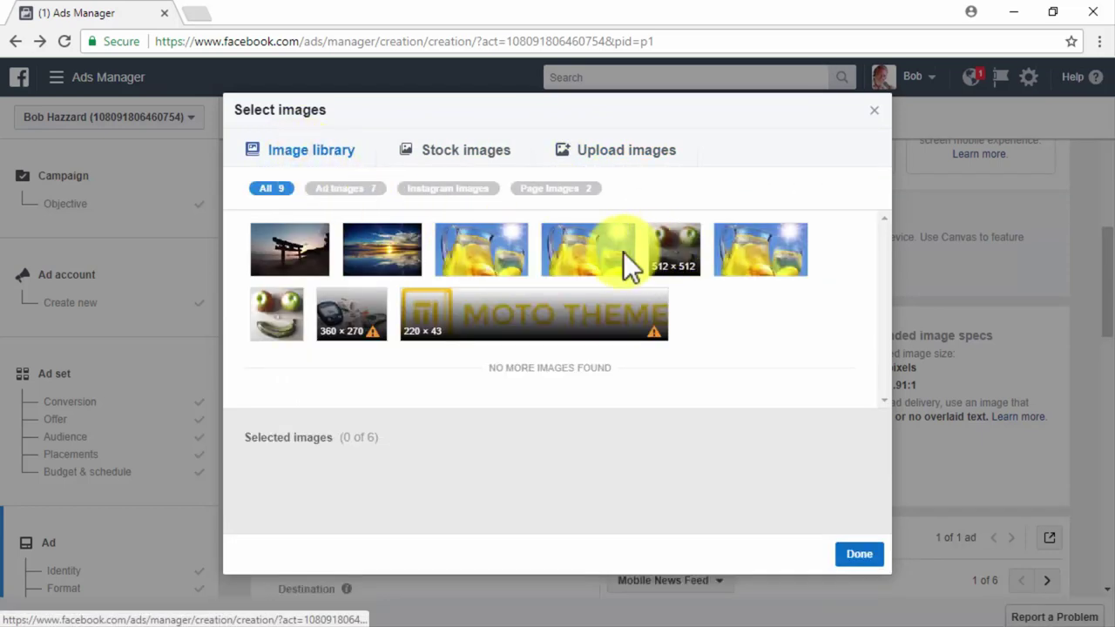
pyautogui.click(378, 277)
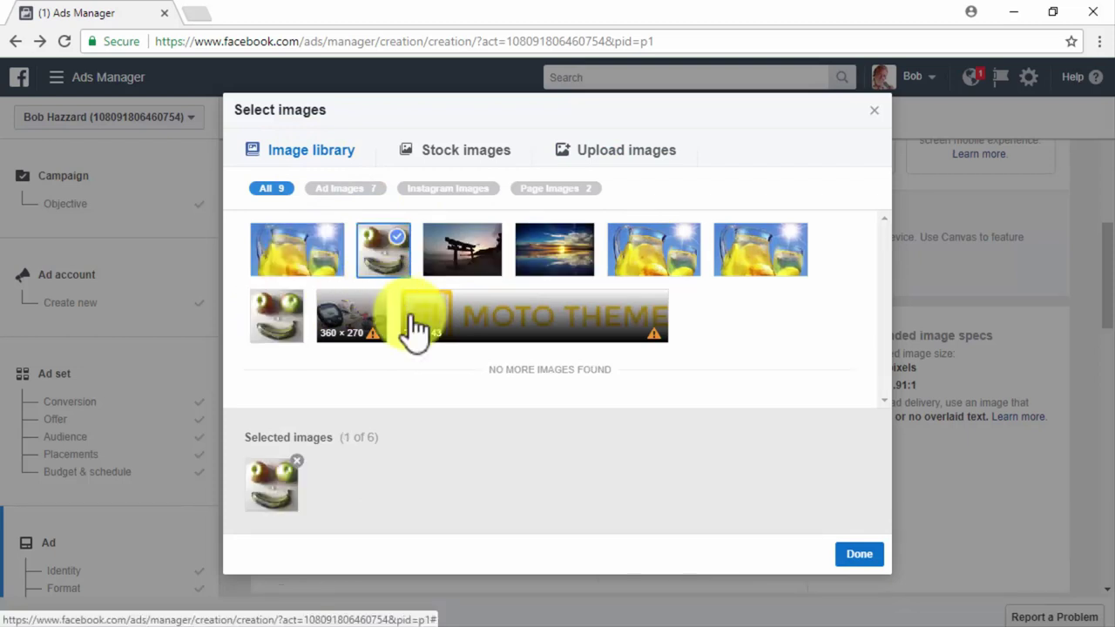
pyautogui.click(852, 556)
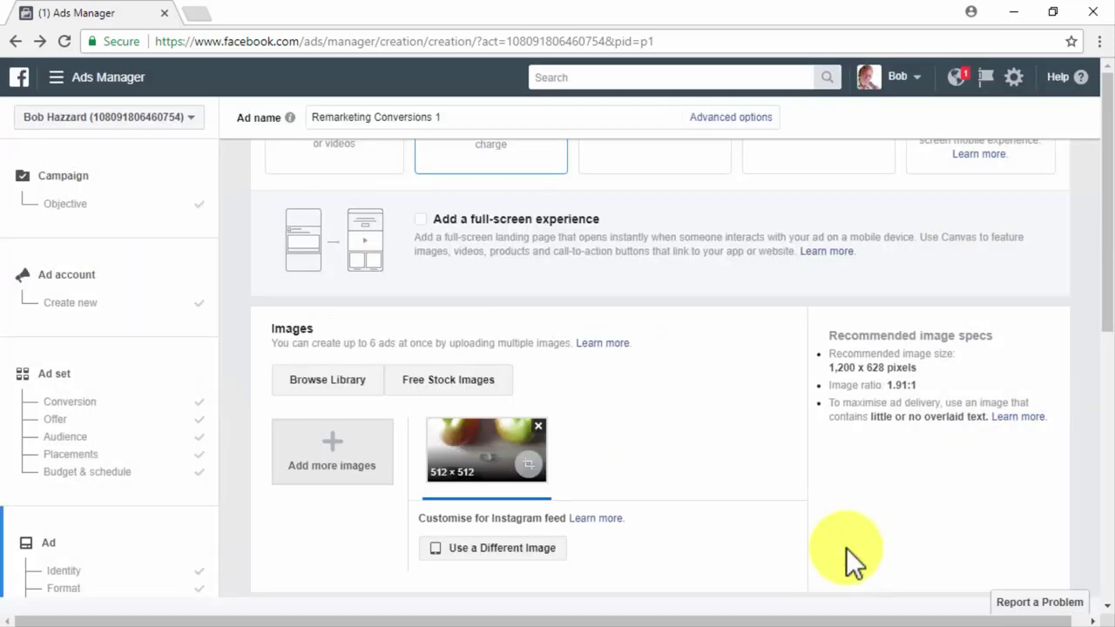
# Set the ad's Website URL to dibetescaremadeeasy.com.
pyautogui.scroll(-2, 233, 533)
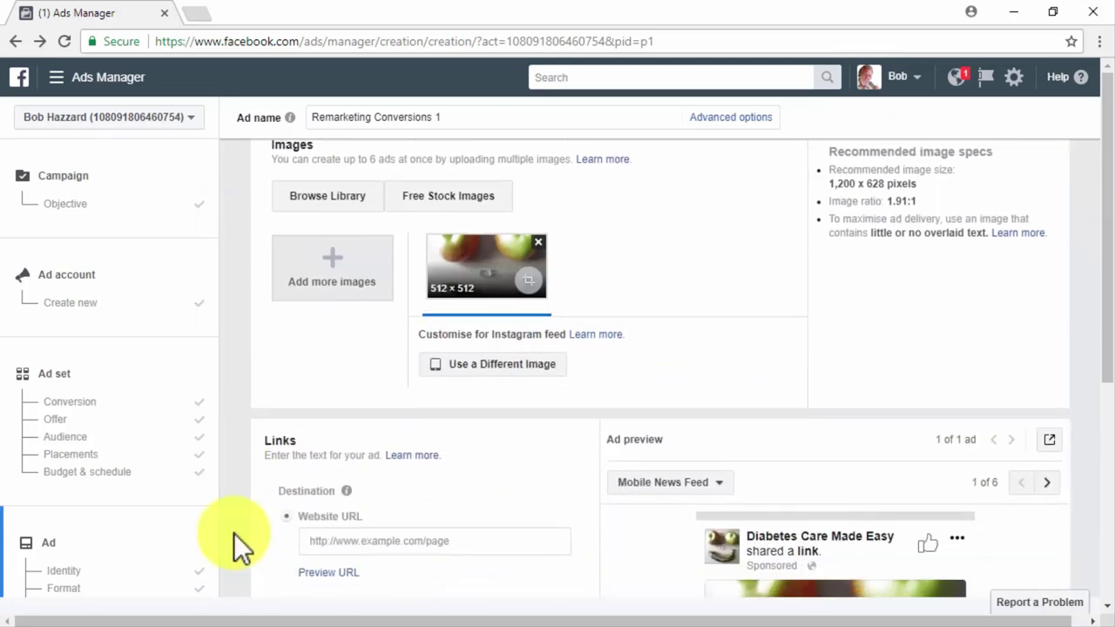
pyautogui.scroll(-3, 233, 533)
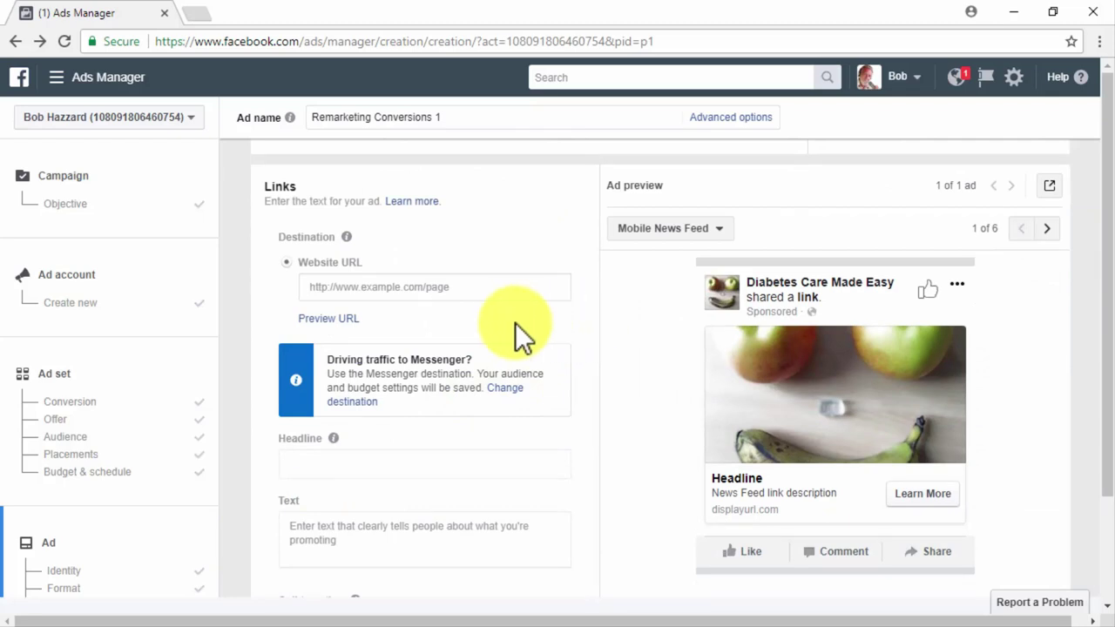
pyautogui.click(366, 292)
pyautogui.write('dibetescaremadeeasy.com')
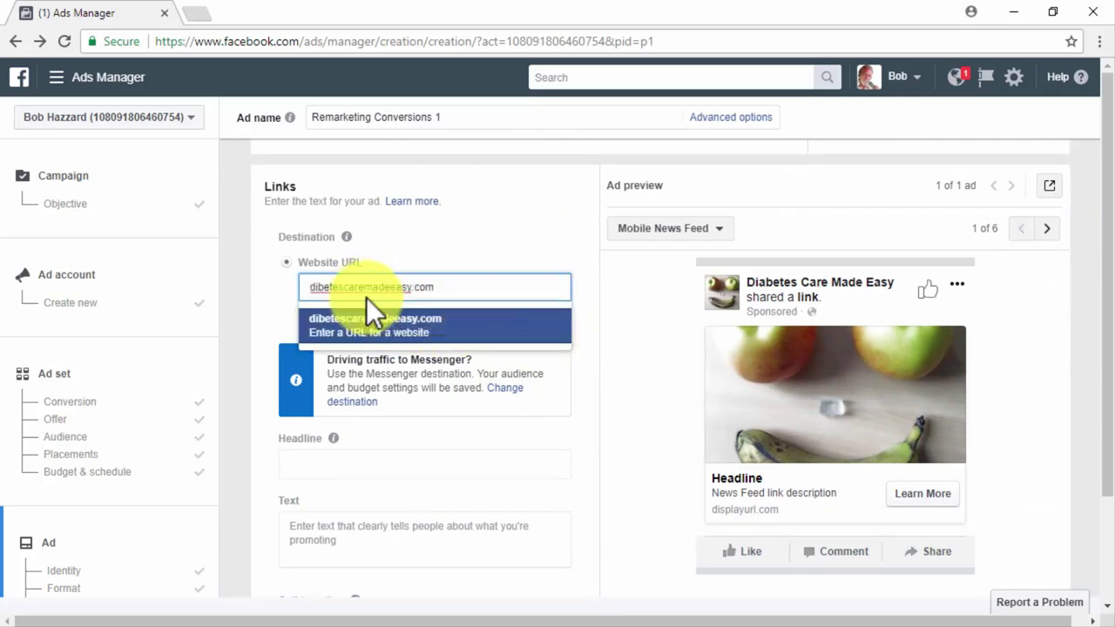
pyautogui.click(366, 320)
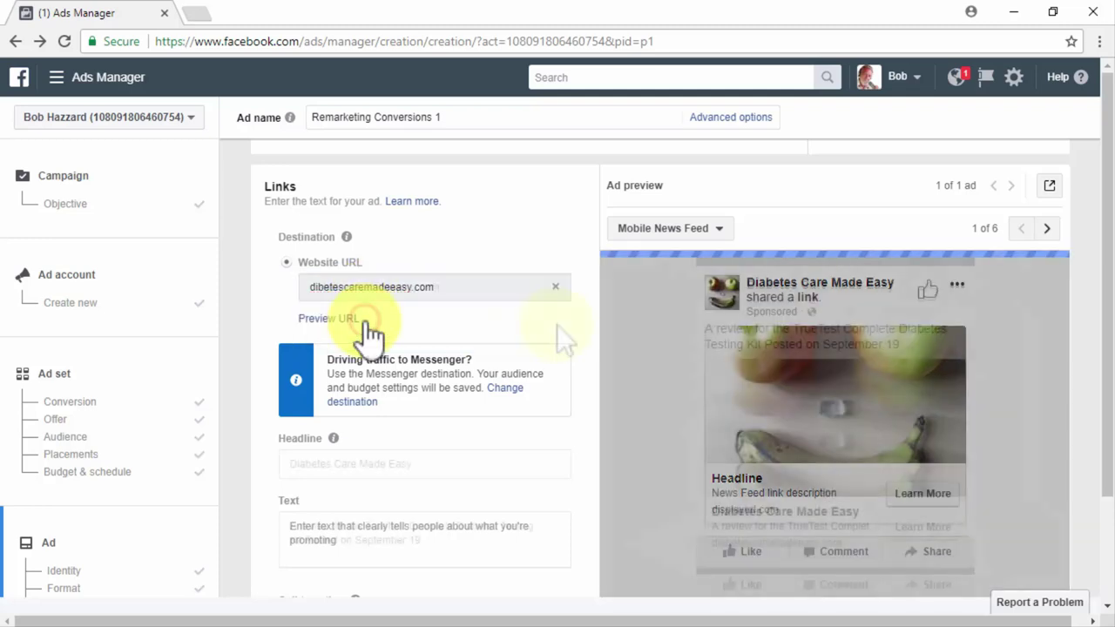
# Replace the ad text with 'Getting healthy is easier than you think. Come in and read on!'.
pyautogui.scroll(-2, 585, 328)
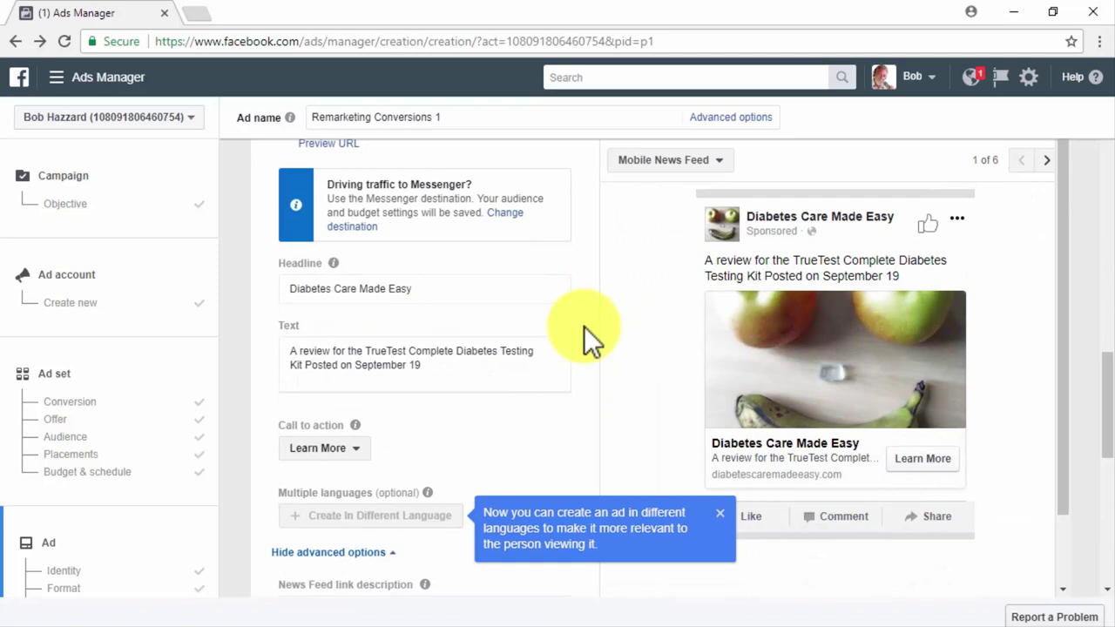
pyautogui.click(465, 290)
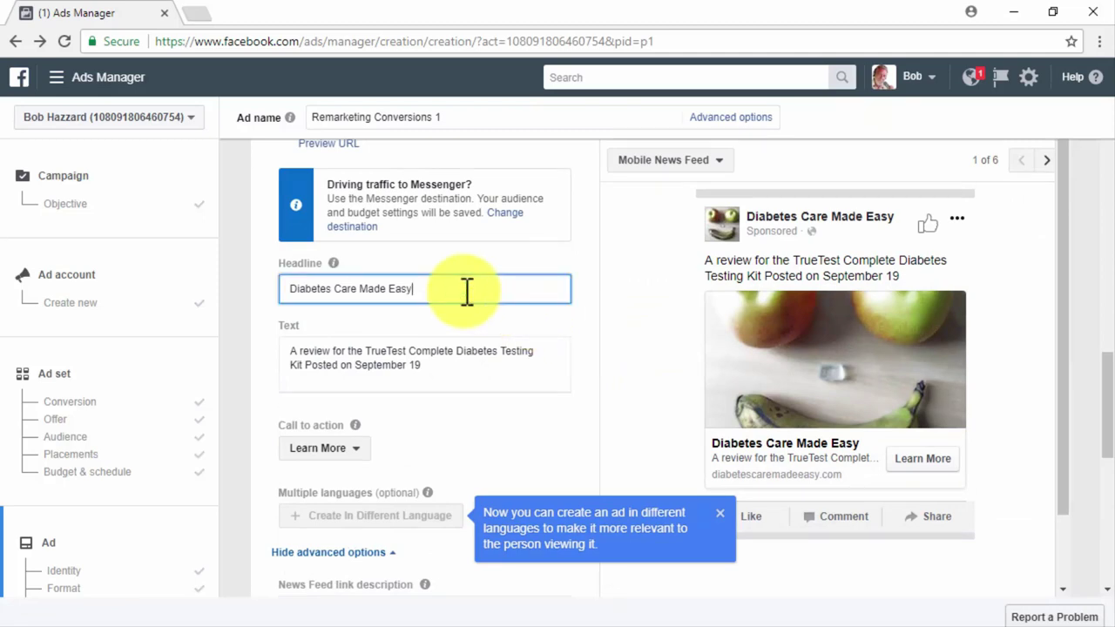
pyautogui.click(479, 376)
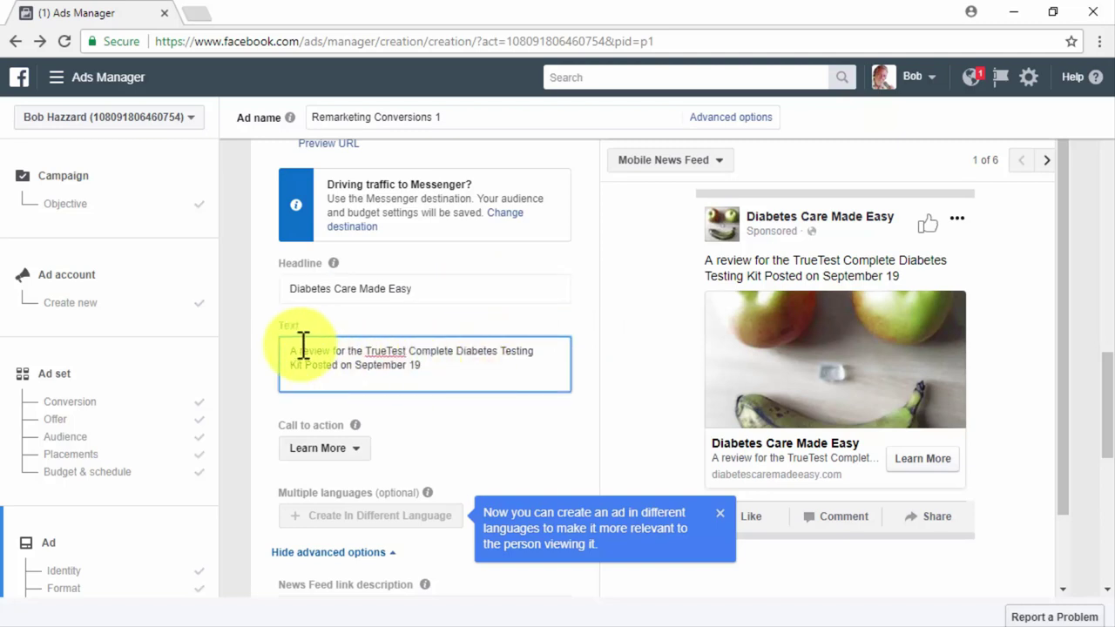
pyautogui.moveTo(291, 351); pyautogui.dragTo(430, 359)
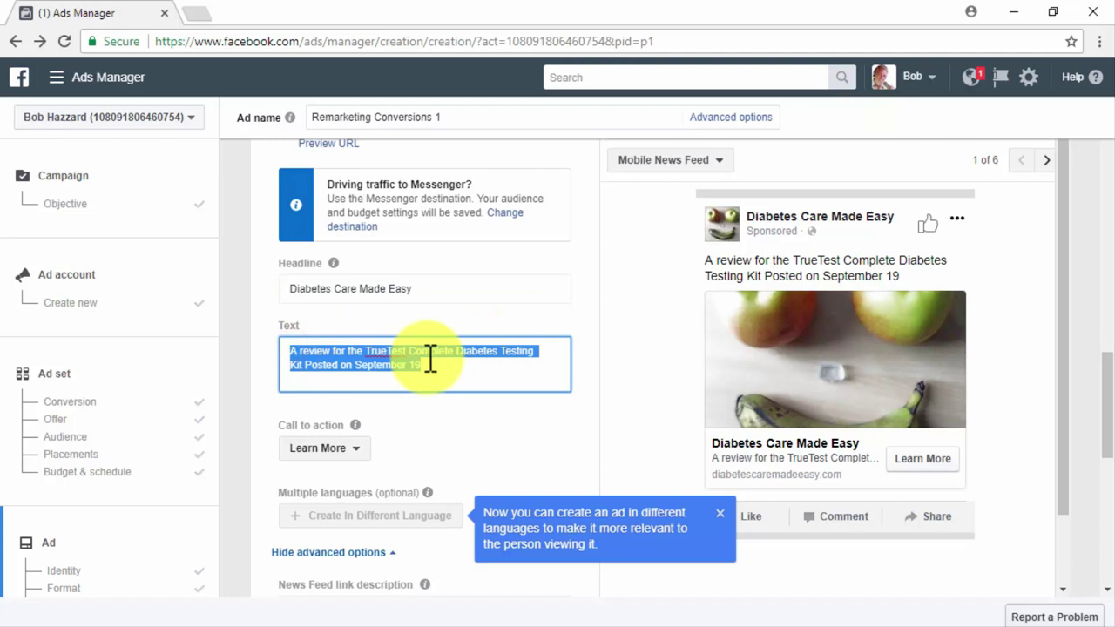
pyautogui.press('BackSpace')
pyautogui.write('Getting healthy is easier than you think. Come in and read on!')
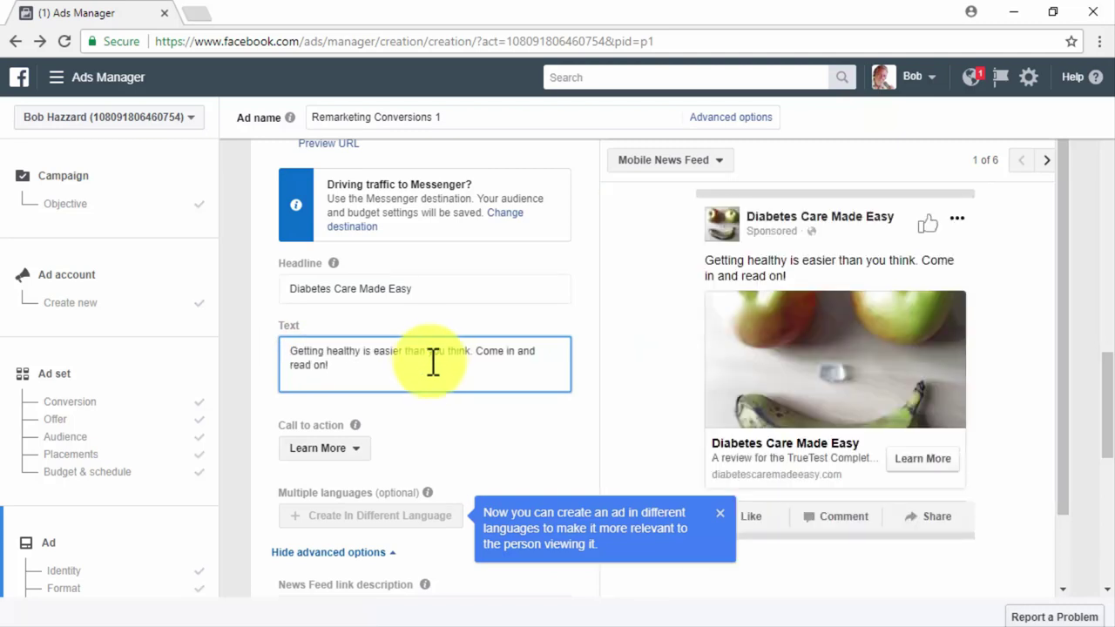
pyautogui.scroll(-2, 447, 398)
# Set the call to action to No button and add link description 'Diabetes Care, Made Easier'.
pyautogui.click(352, 274)
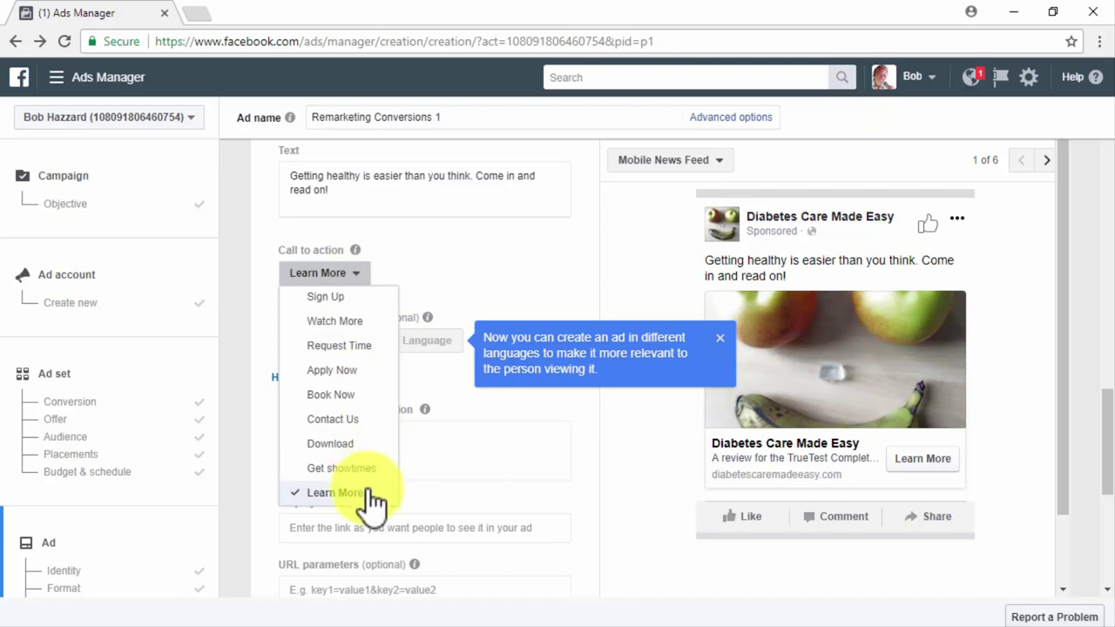
pyautogui.scroll(3, 366, 498)
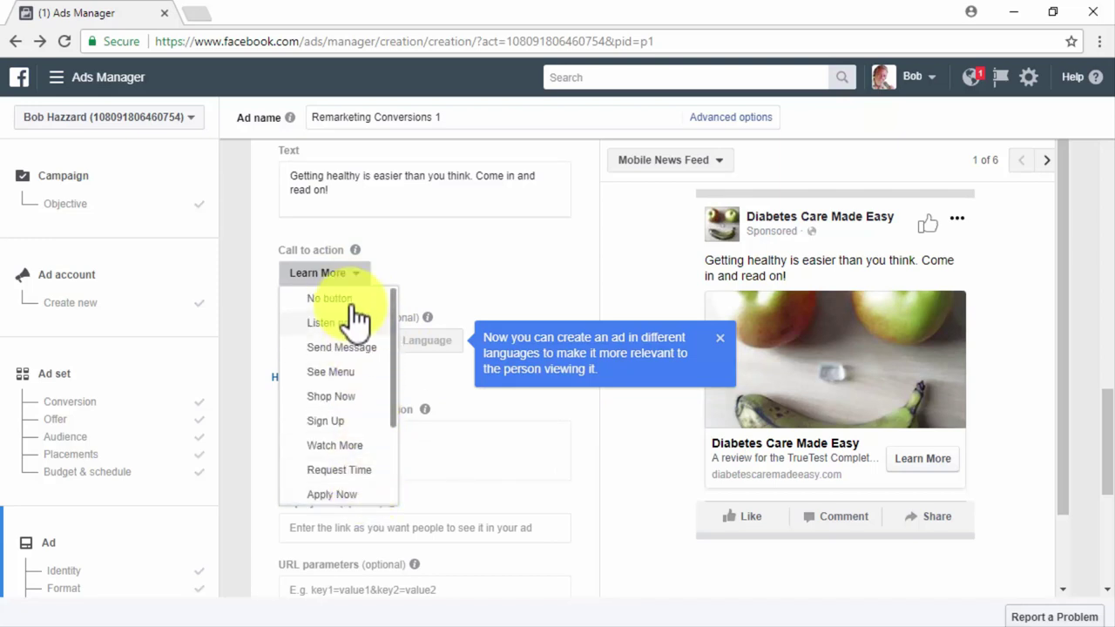
pyautogui.click(350, 300)
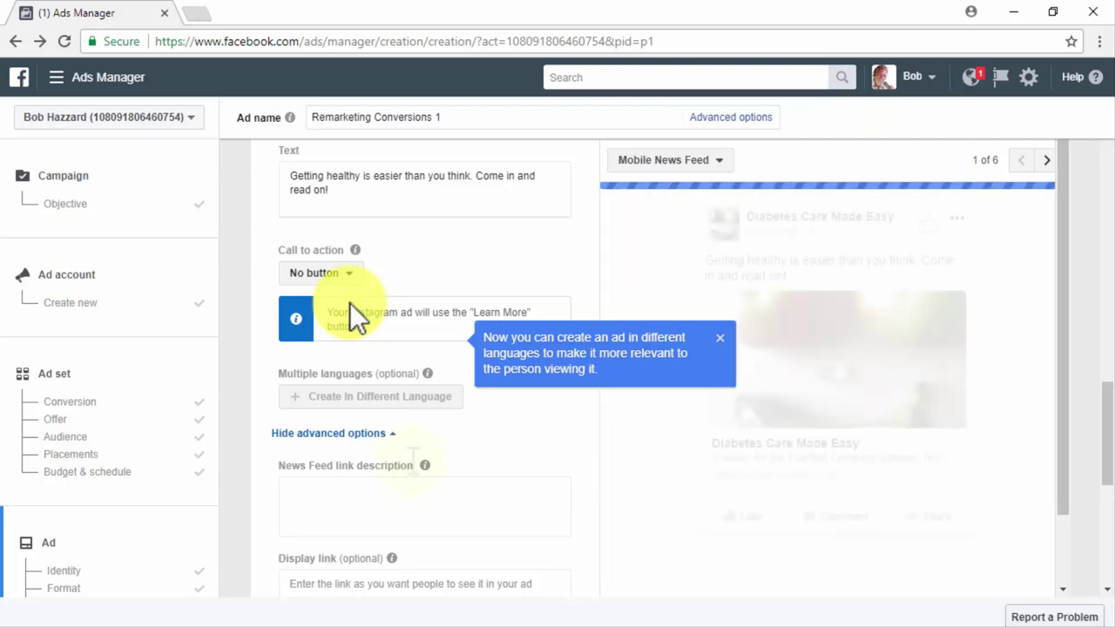
pyautogui.click(471, 505)
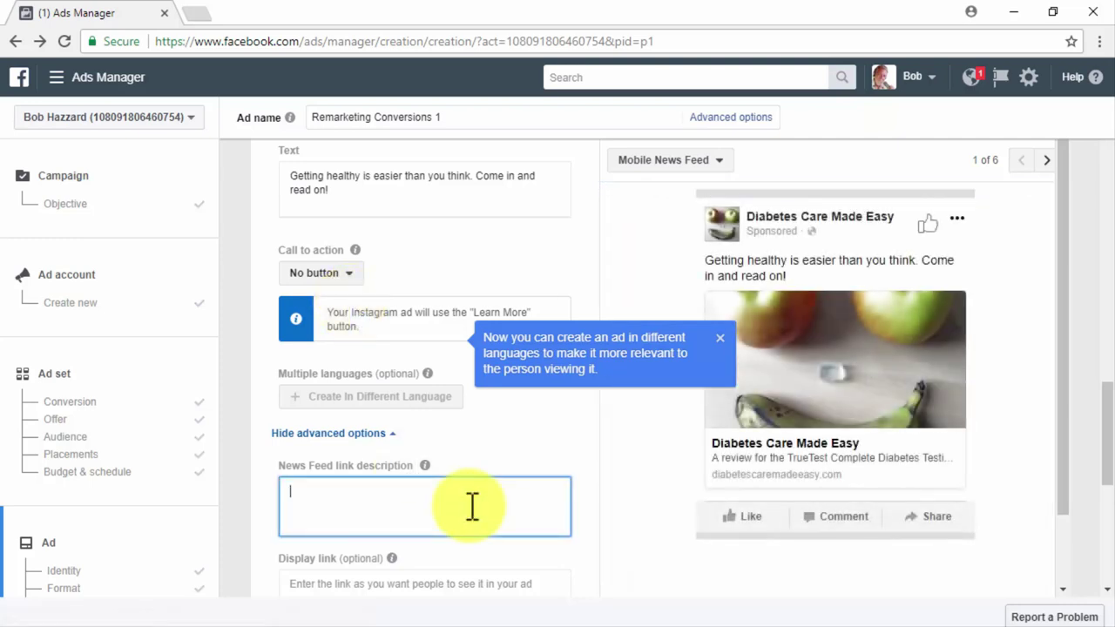
pyautogui.write('Diabetes Care, Made Easier')
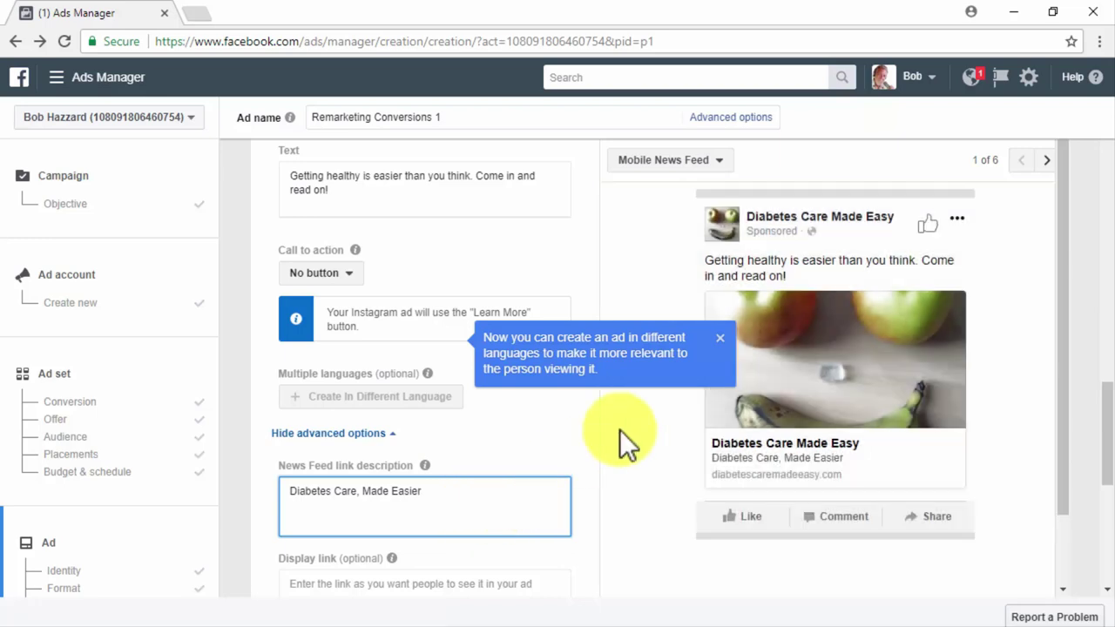
pyautogui.click(721, 338)
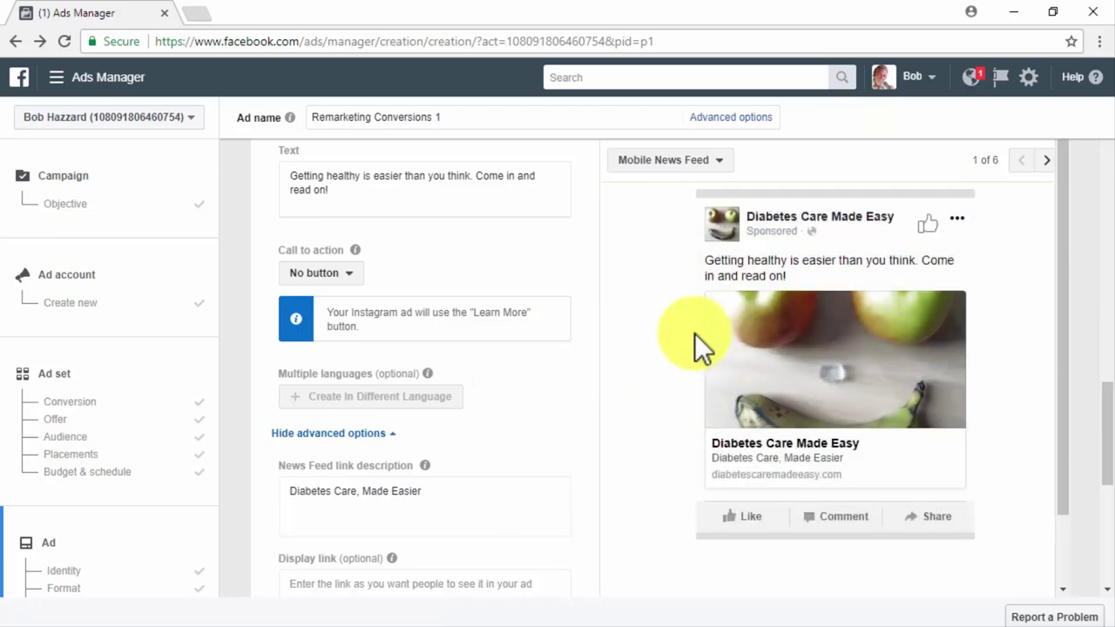
# Preview the ad in Desktop News Feed.
pyautogui.click(713, 165)
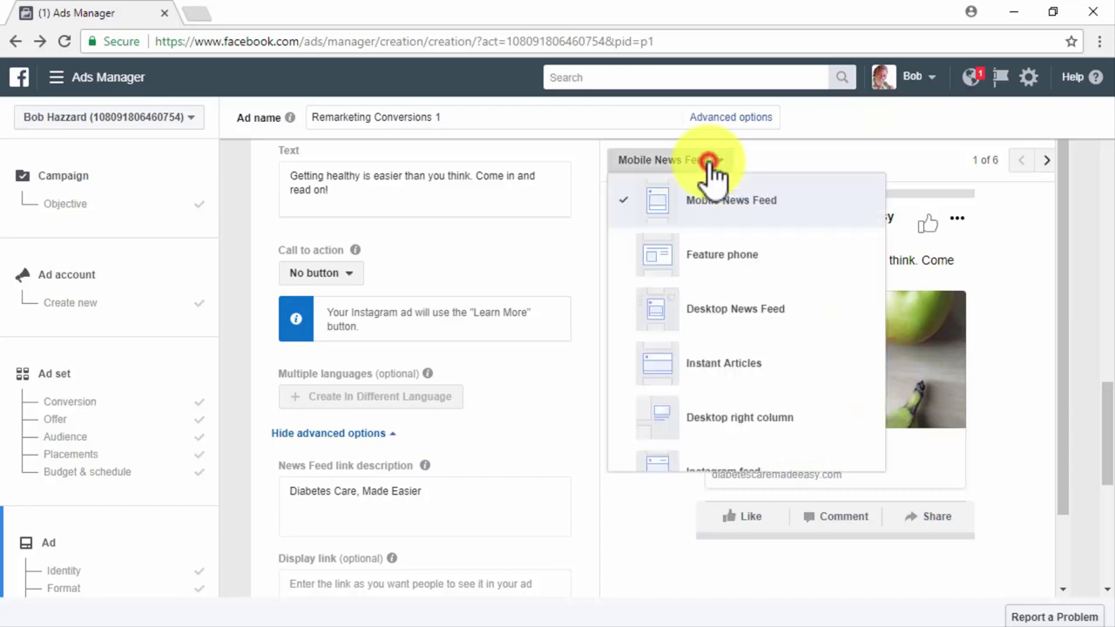
pyautogui.click(686, 305)
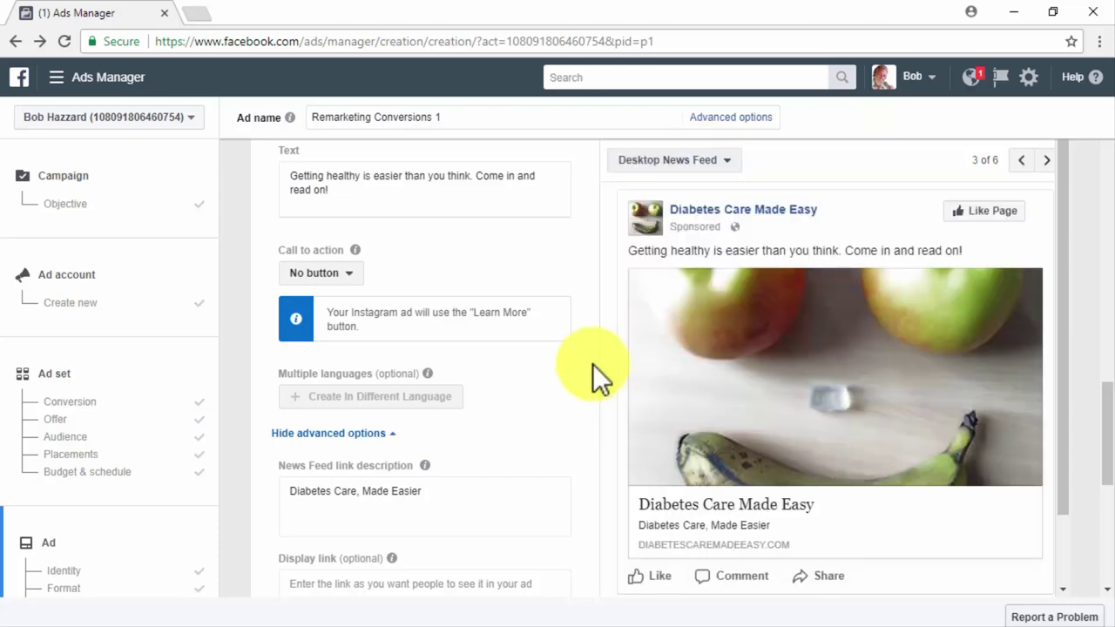
pyautogui.scroll(-4, 593, 363)
pyautogui.scroll(-2, 619, 389)
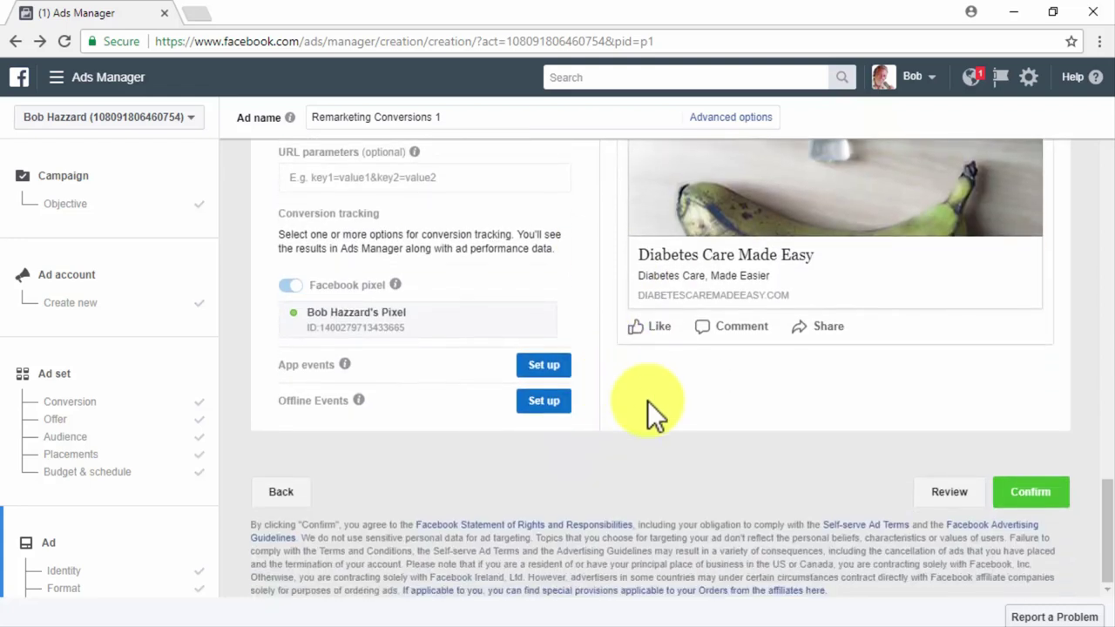
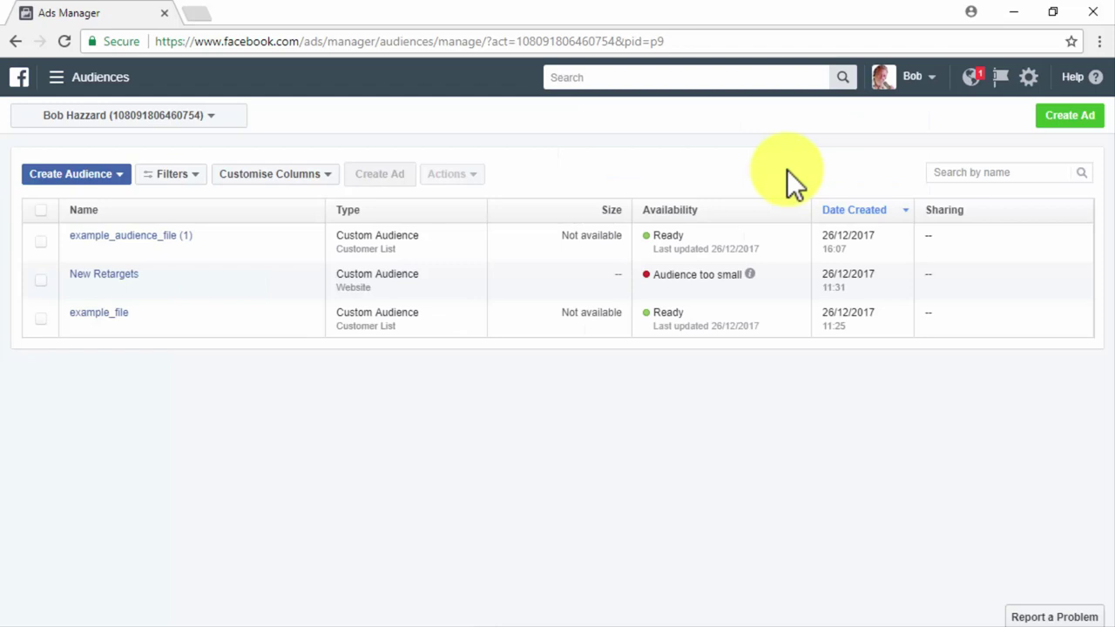
# Start a customer-file custom audience from your own file and download the example audience file template.
pyautogui.click(119, 175)
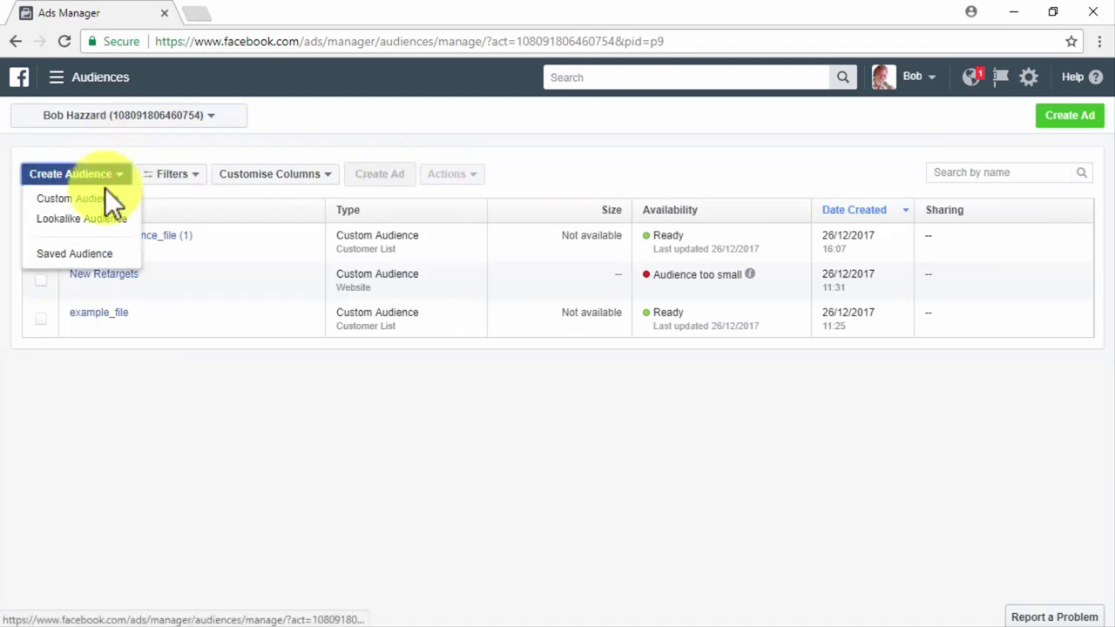
pyautogui.click(105, 199)
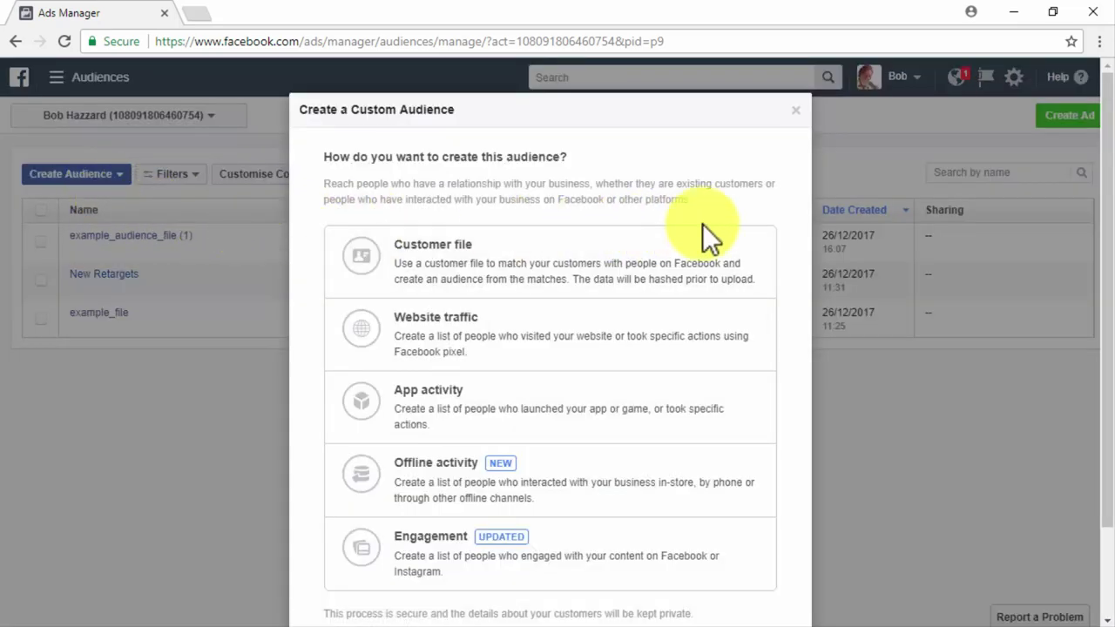
pyautogui.click(711, 266)
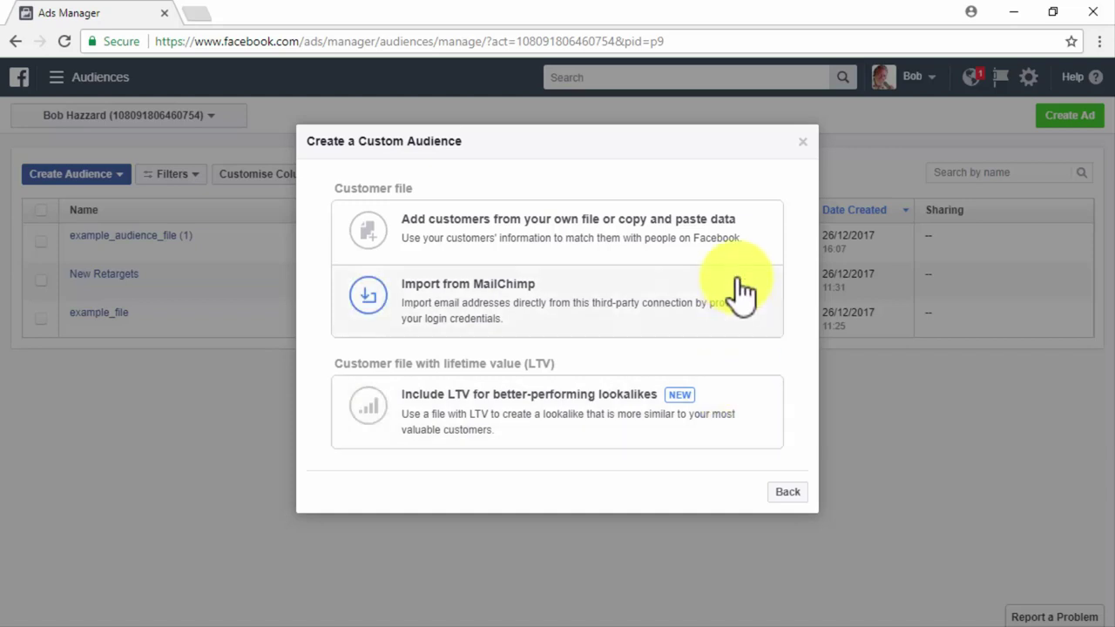
pyautogui.click(742, 233)
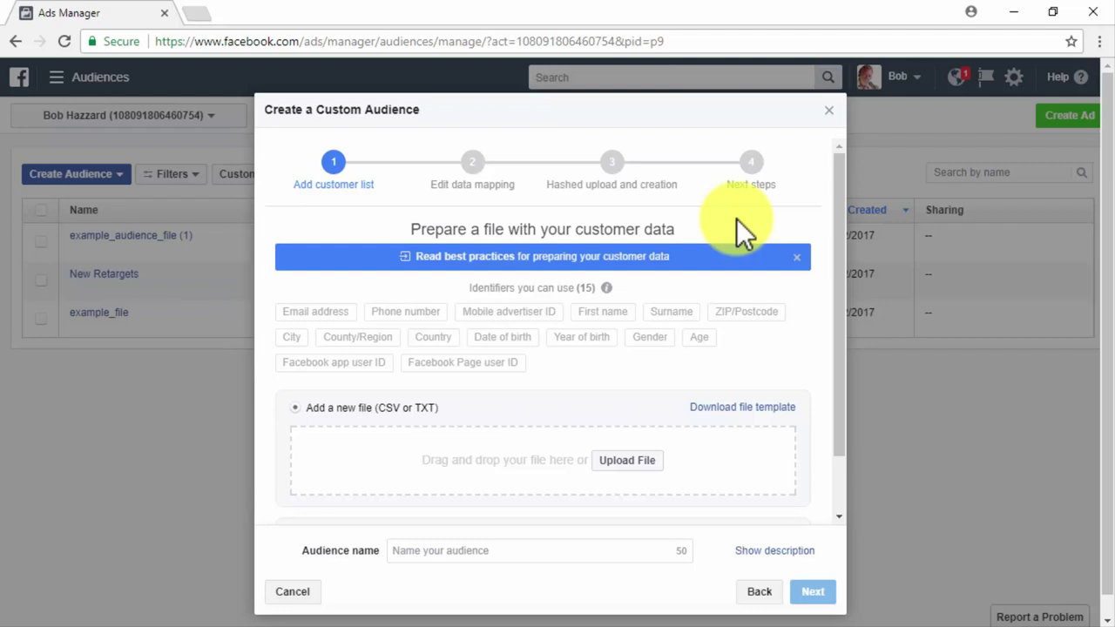
pyautogui.click(771, 408)
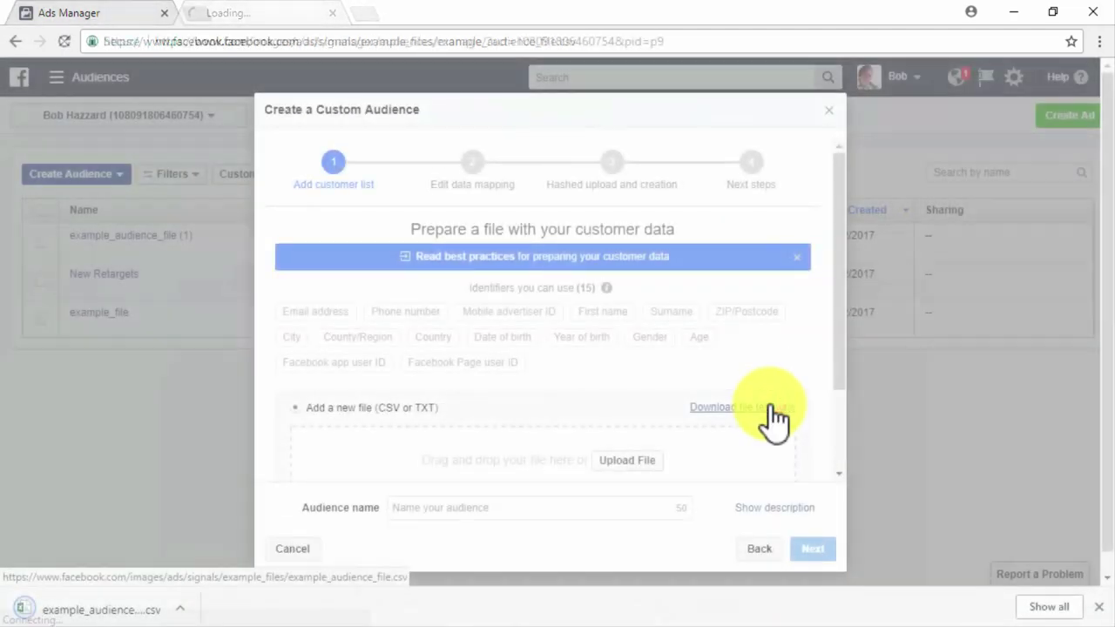
# Open the downloaded template and clear all sample data in A2:R10.
pyautogui.click(113, 609)
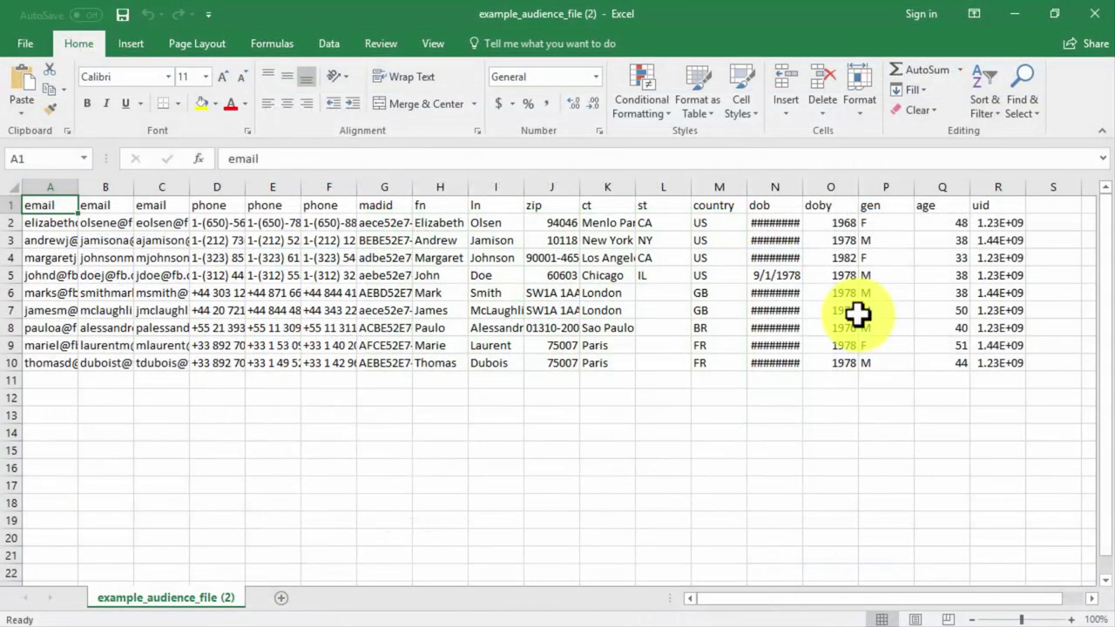
pyautogui.moveTo(988, 364); pyautogui.dragTo(775, 362)
pyautogui.moveTo(445, 328); pyautogui.dragTo(44, 224)
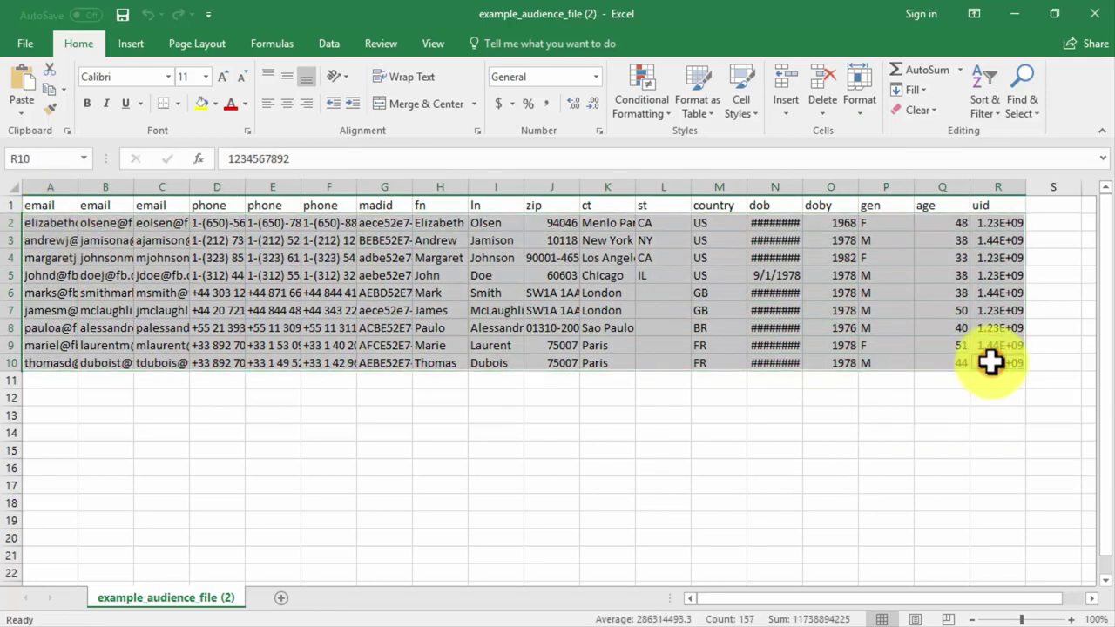
pyautogui.click(915, 107)
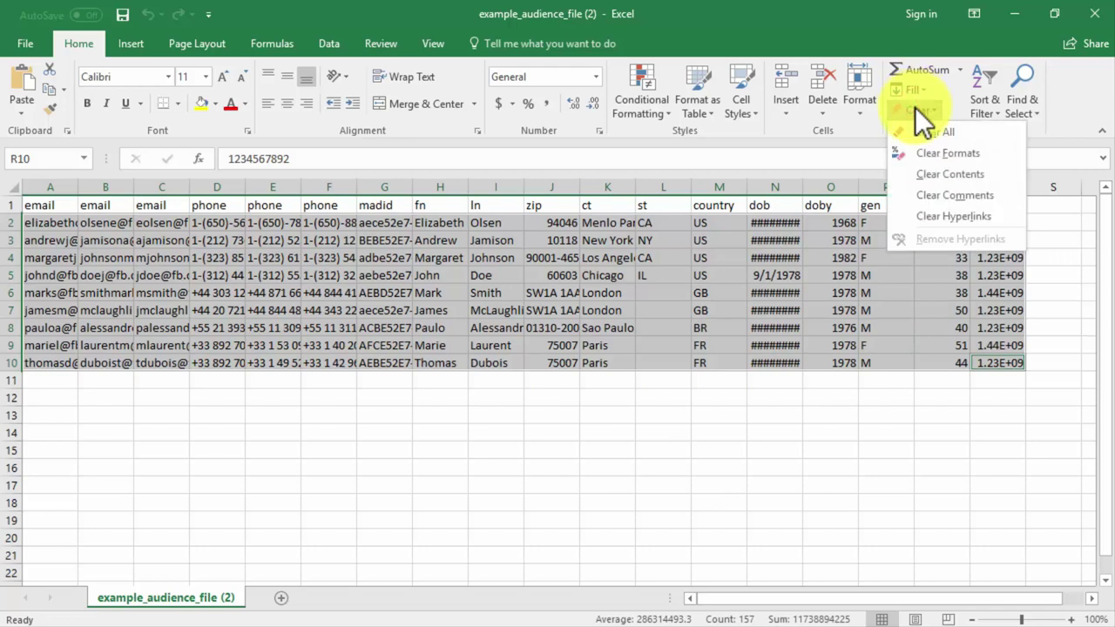
pyautogui.click(917, 141)
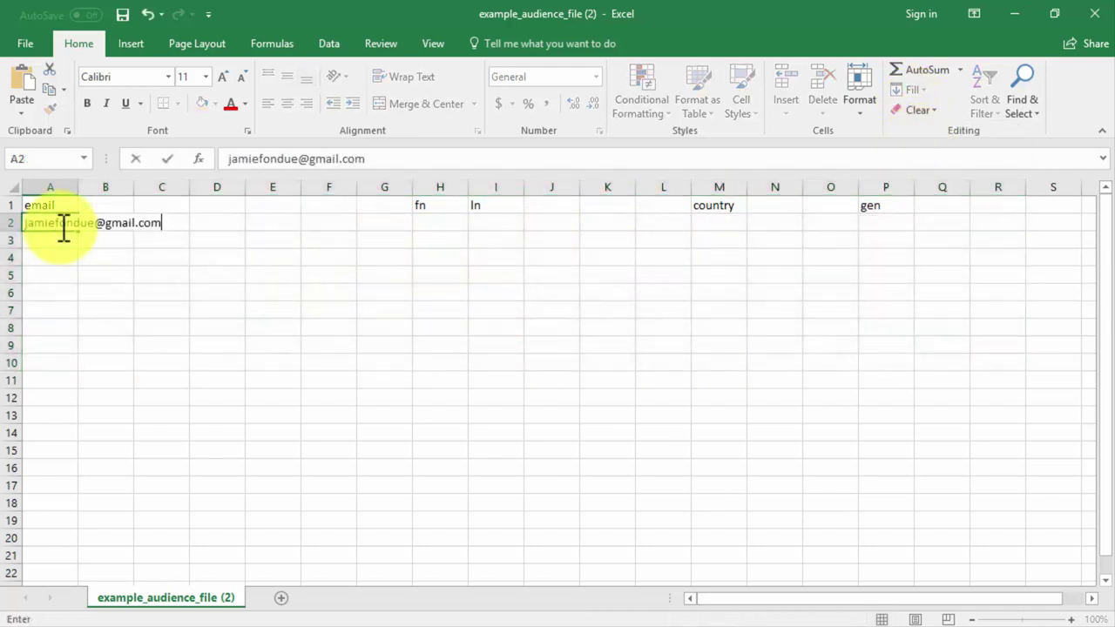
# Enter one customer row: email, first name, last name, country United States, gender M.
pyautogui.hotkey('ctrl', 'Return')
pyautogui.click(438, 222)
pyautogui.write('Jamie')
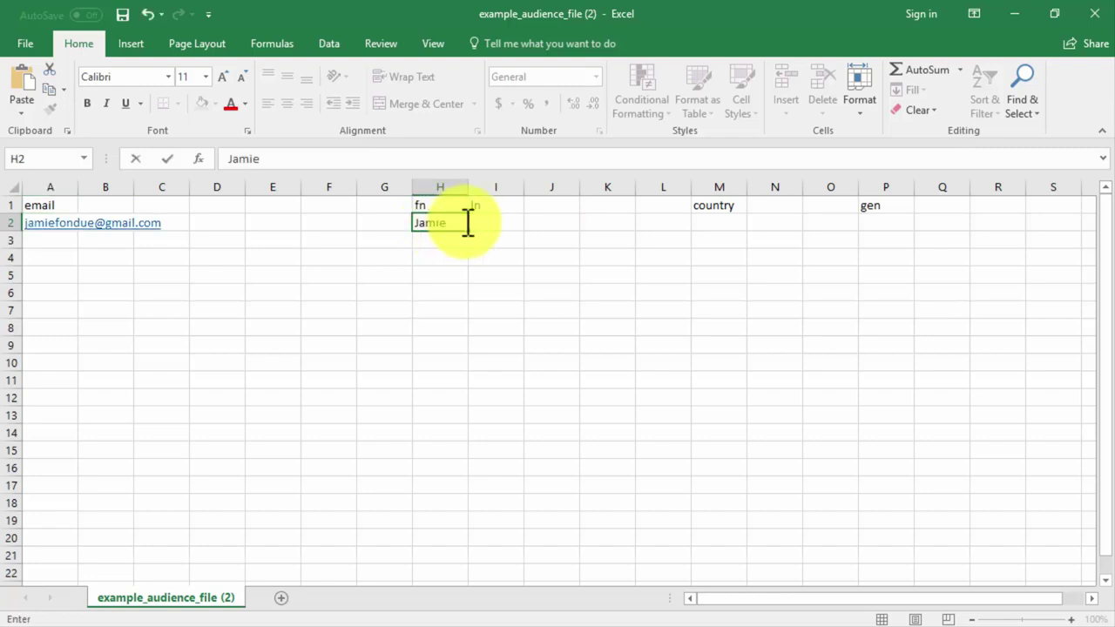
pyautogui.click(488, 224)
pyautogui.write('Fondue')
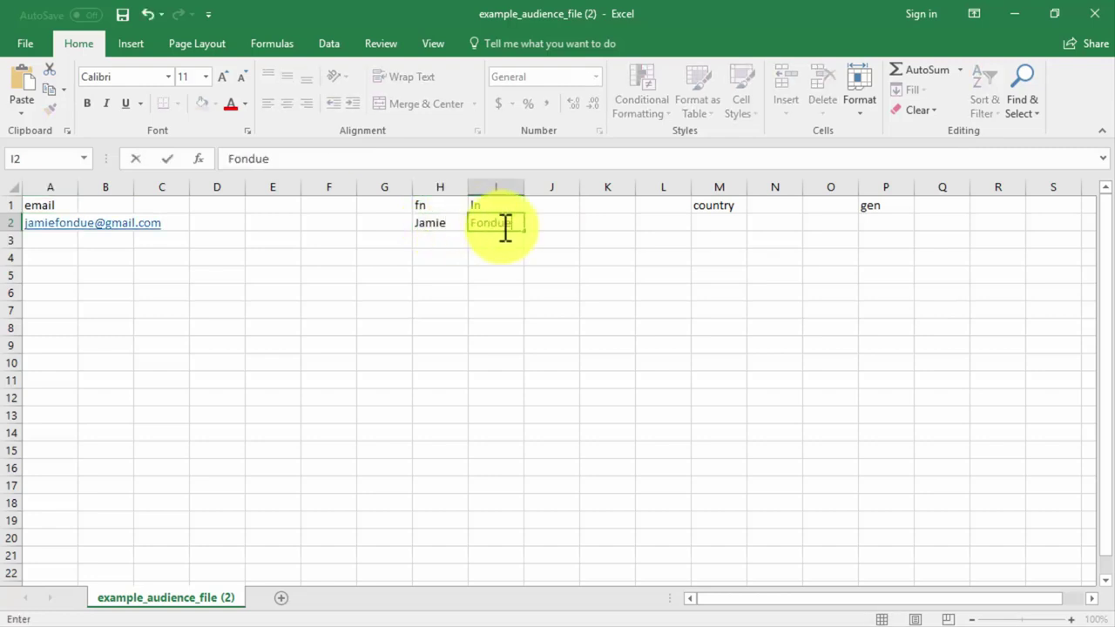
pyautogui.click(712, 224)
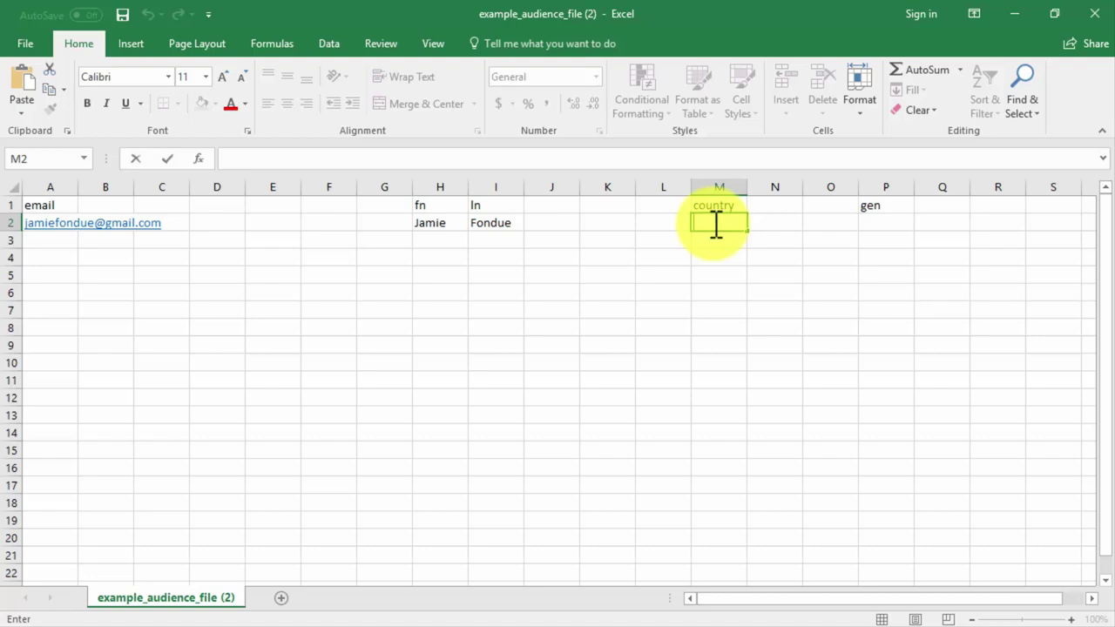
pyautogui.write('United States')
pyautogui.click(867, 224)
pyautogui.write('M')
# Save the sheet as CSV 'customer file audience' and close Excel.
pyautogui.click(20, 42)
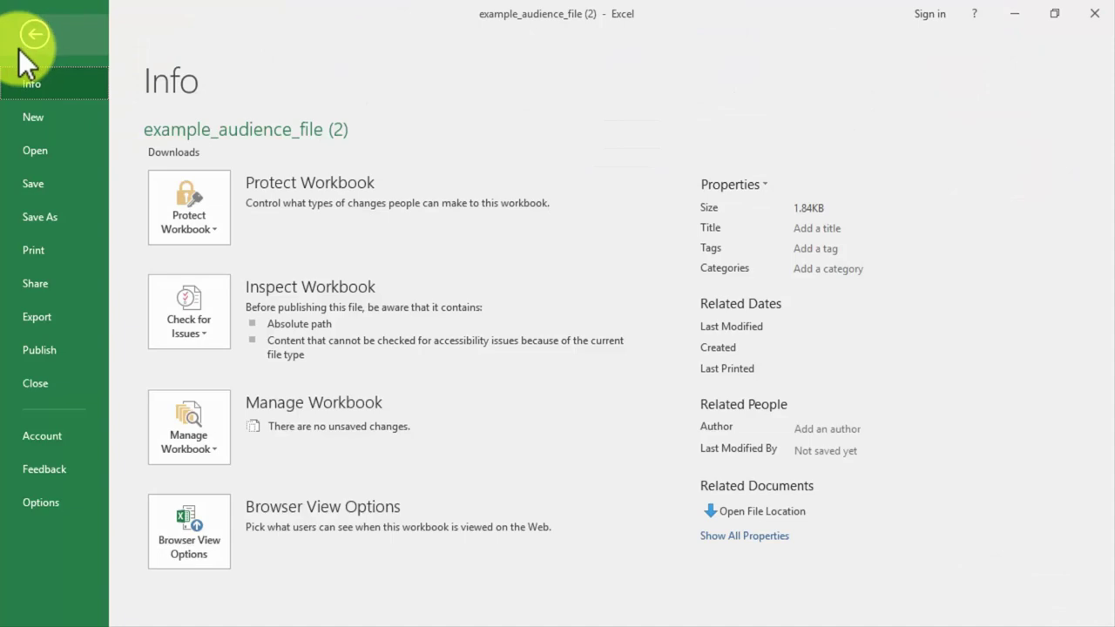
pyautogui.click(59, 208)
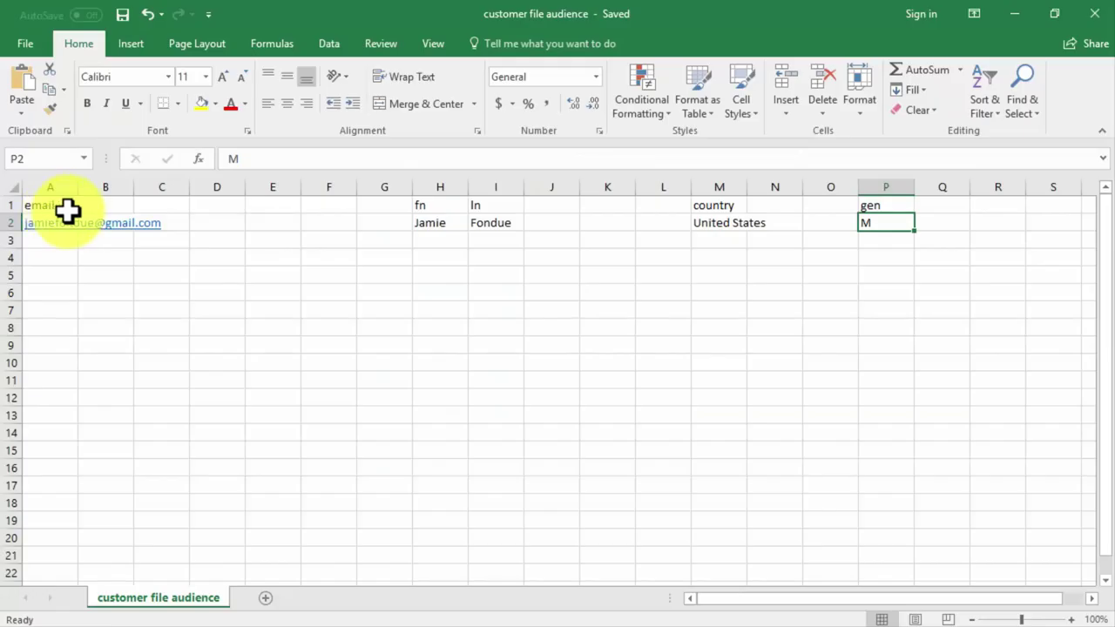
pyautogui.click(1093, 14)
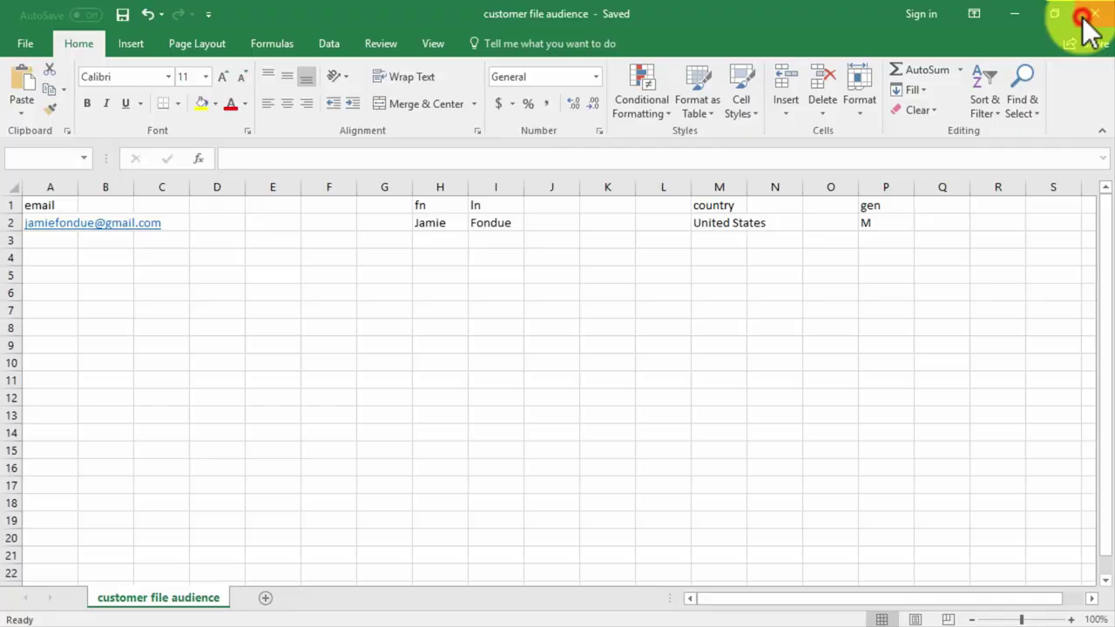
# Upload the 'customer file audience' CSV, map email, first name, surname, country and gender, and create it.
pyautogui.click(638, 457)
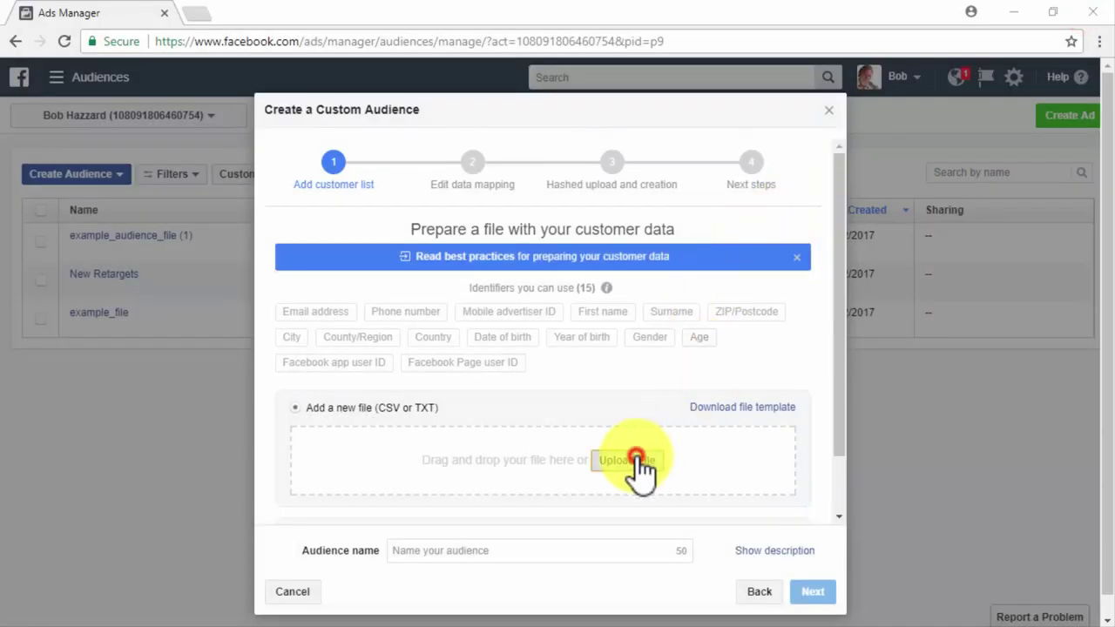
pyautogui.doubleClick(725, 178)
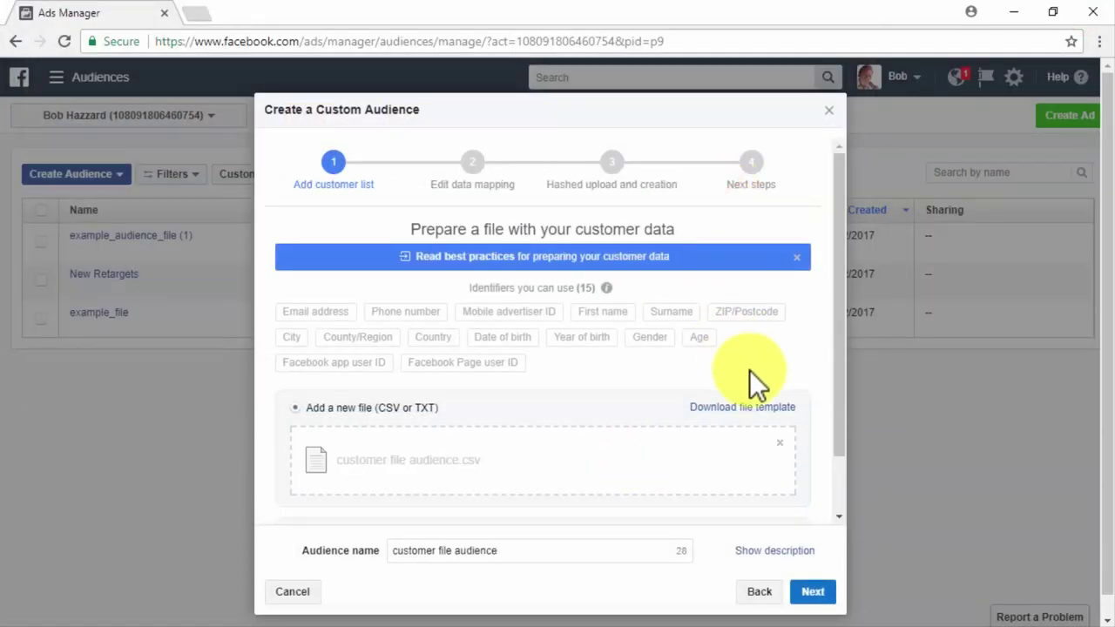
pyautogui.click(813, 591)
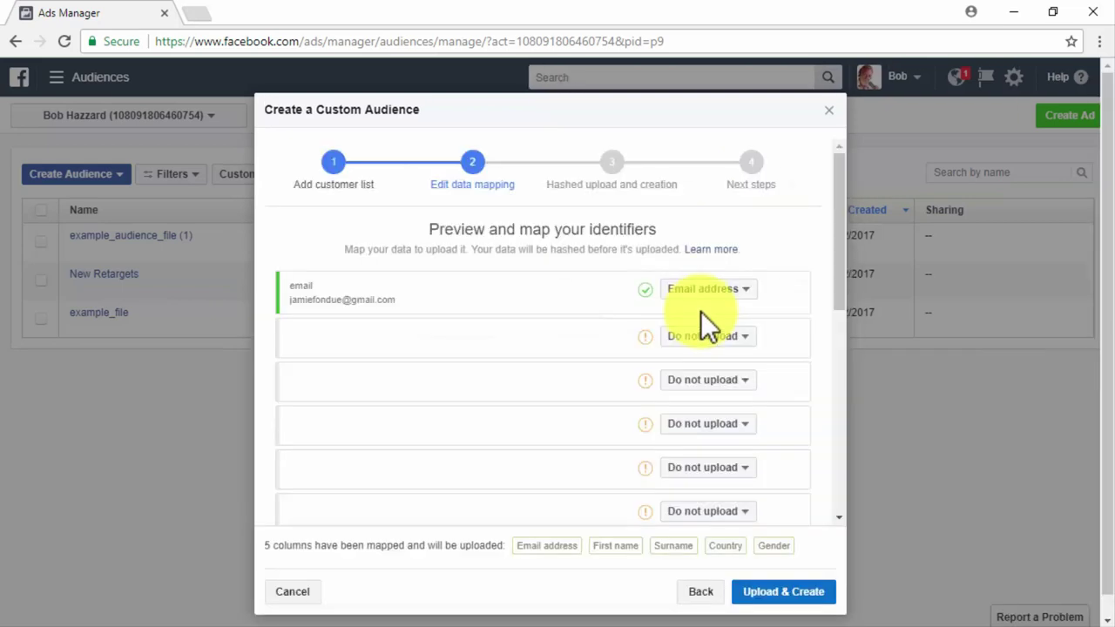
pyautogui.moveTo(842, 253); pyautogui.dragTo(839, 437)
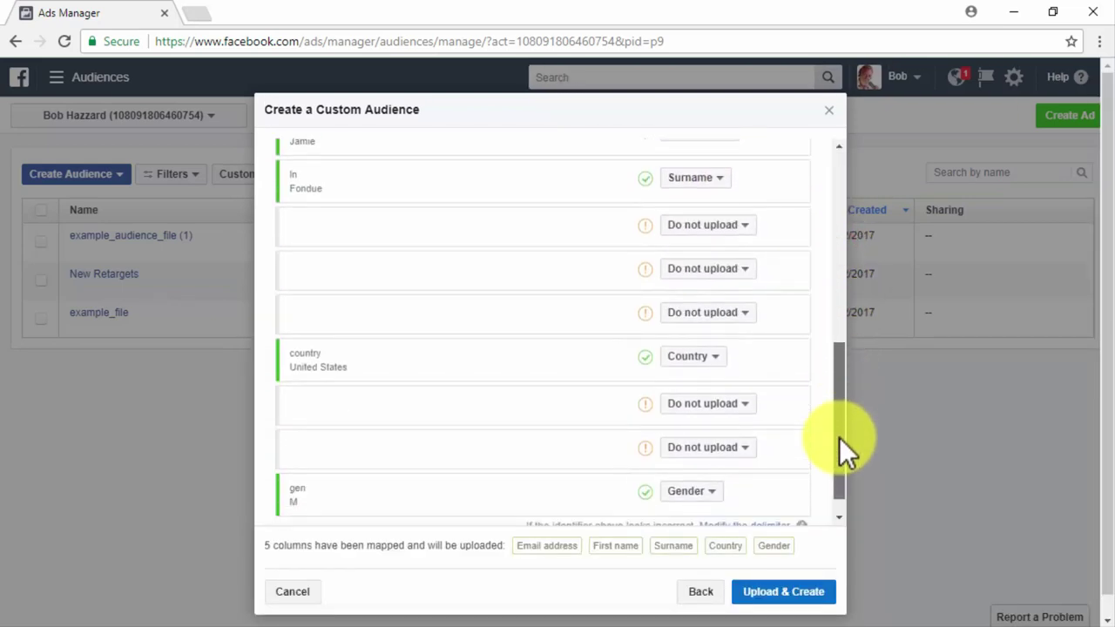
pyautogui.click(788, 589)
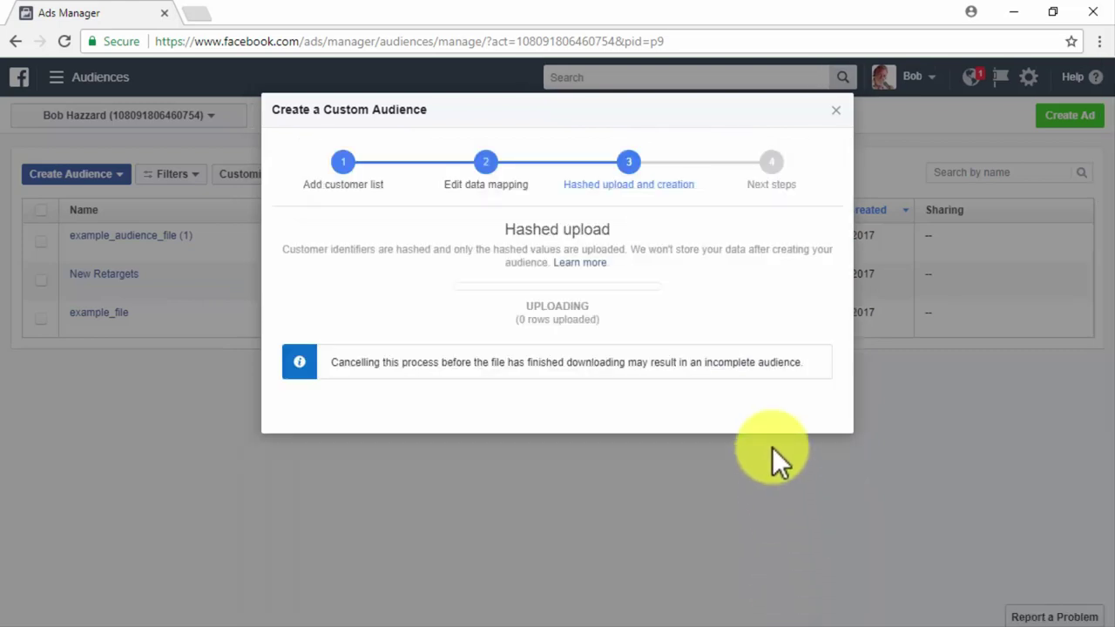
pyautogui.click(810, 592)
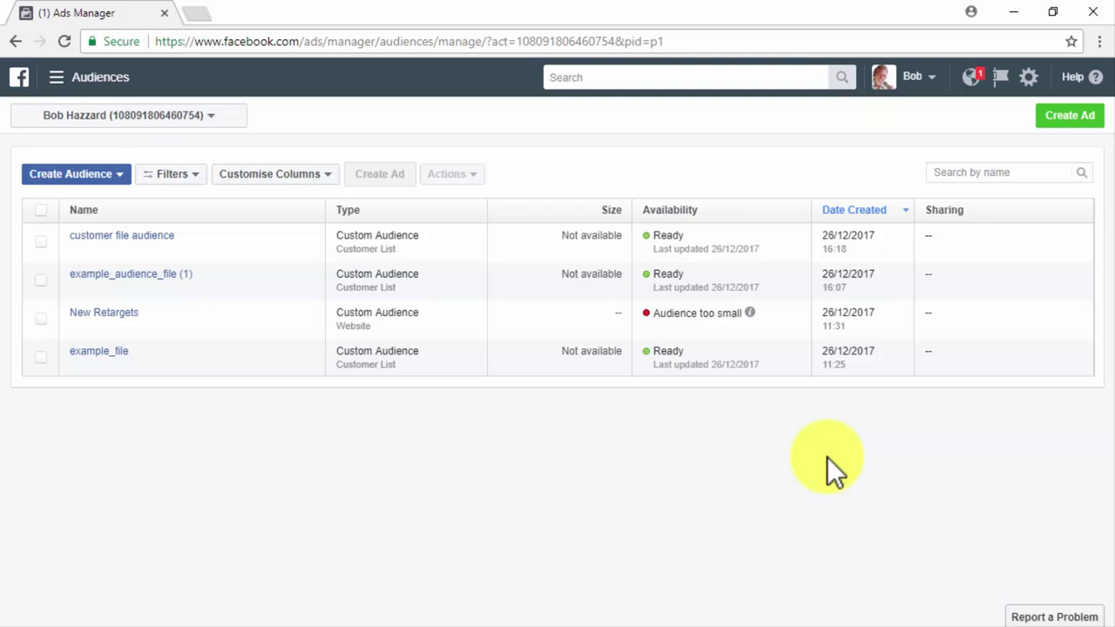
# Create a Conversions campaign named 'Remarketing Conversions 2' with key result None of these apply.
pyautogui.click(1068, 118)
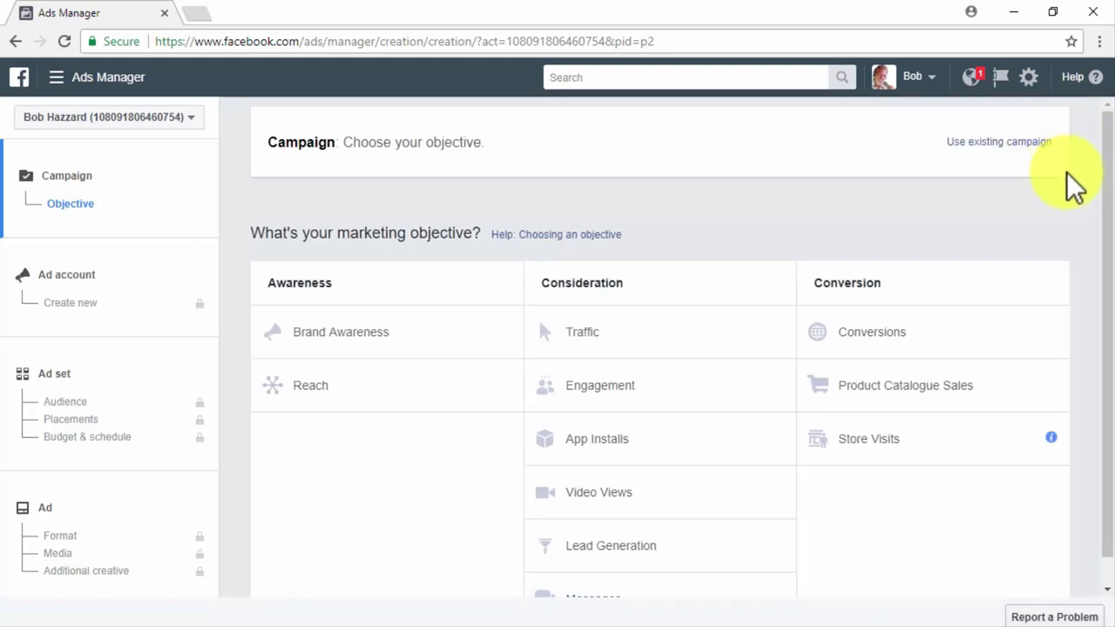
pyautogui.scroll(-1, 1081, 292)
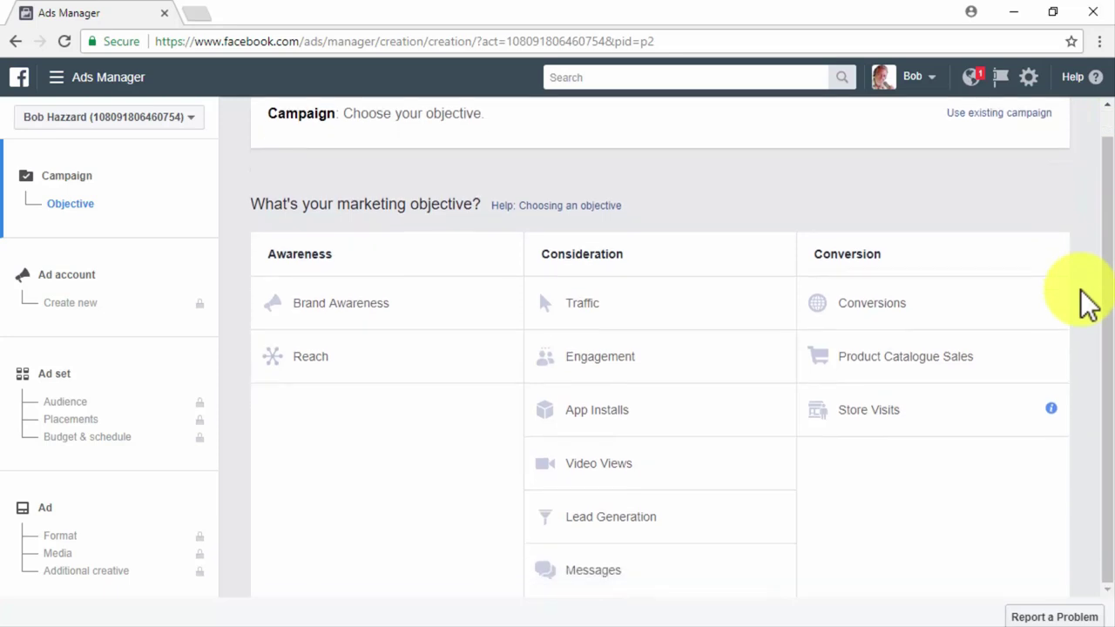
pyautogui.click(1002, 304)
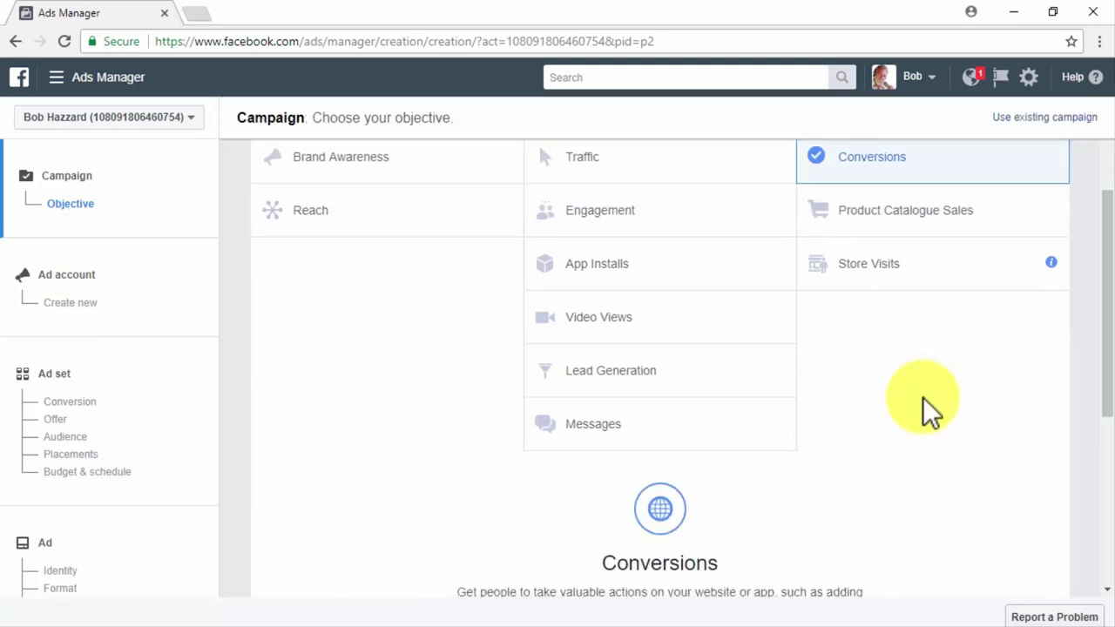
pyautogui.scroll(-5, 906, 401)
pyautogui.click(725, 358)
pyautogui.hotkey('ctrl', 'a')
pyautogui.write('Remarketing Conversions 2')
pyautogui.click(676, 415)
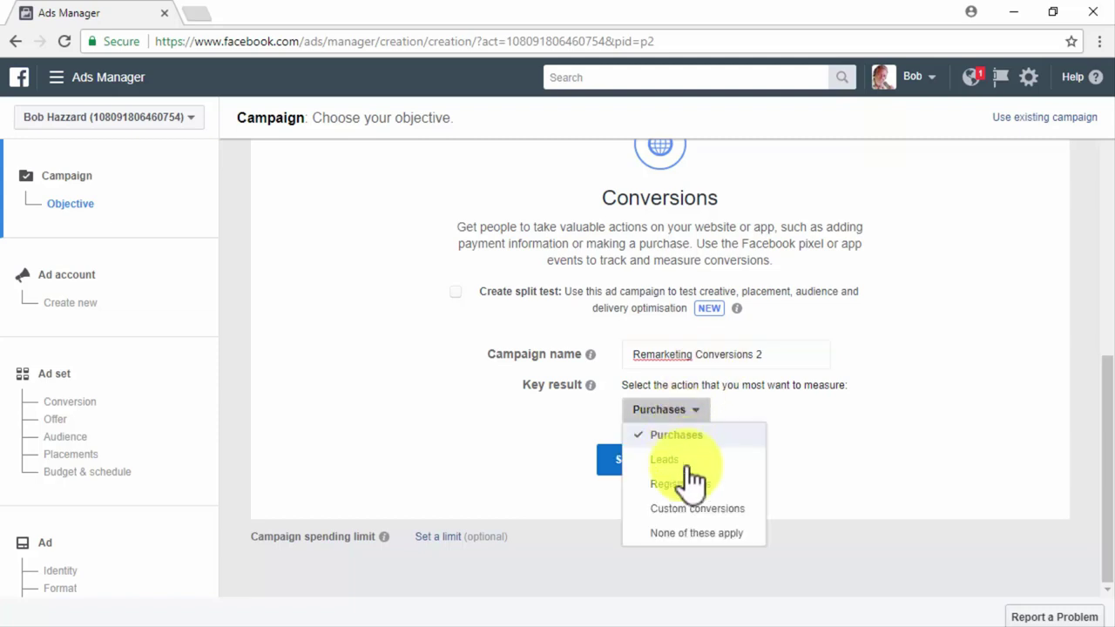
pyautogui.click(701, 531)
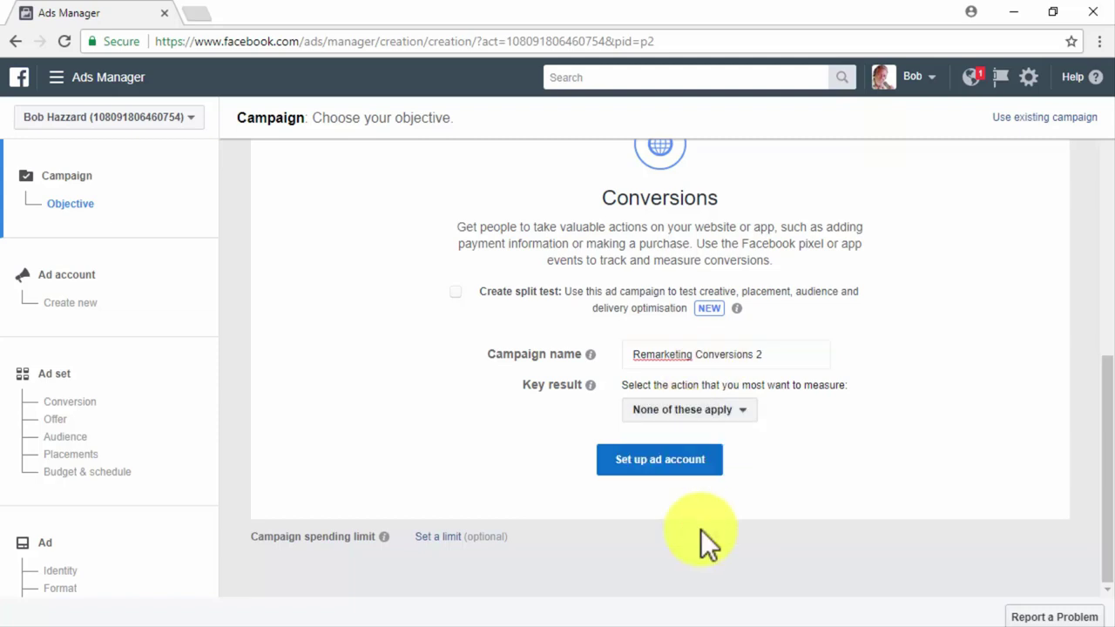
pyautogui.click(68, 402)
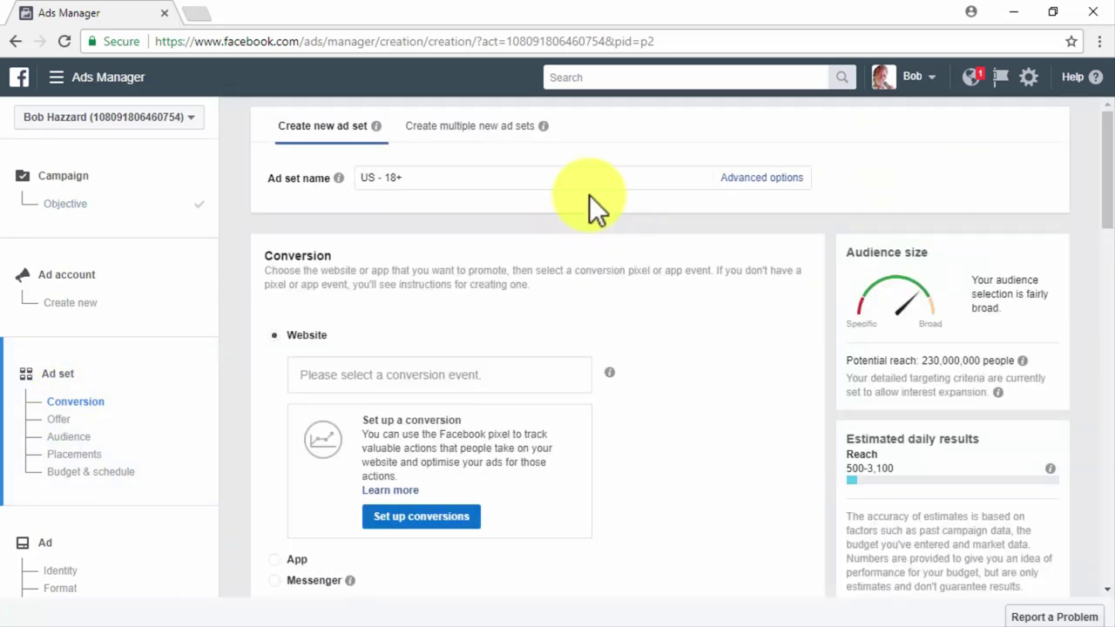
# Rename the ad set to 'Remarketing Ad Set 2' and choose View Content as the conversion event.
pyautogui.click(582, 183)
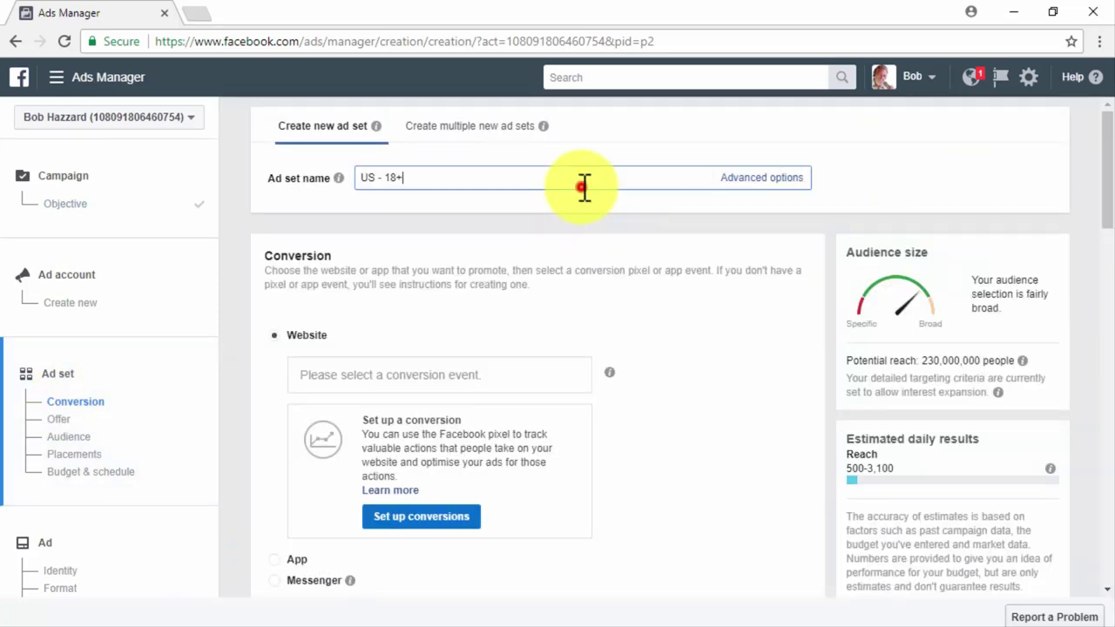
pyautogui.hotkey('ctrl', 'a')
pyautogui.write('Remarketing Ad Set 2')
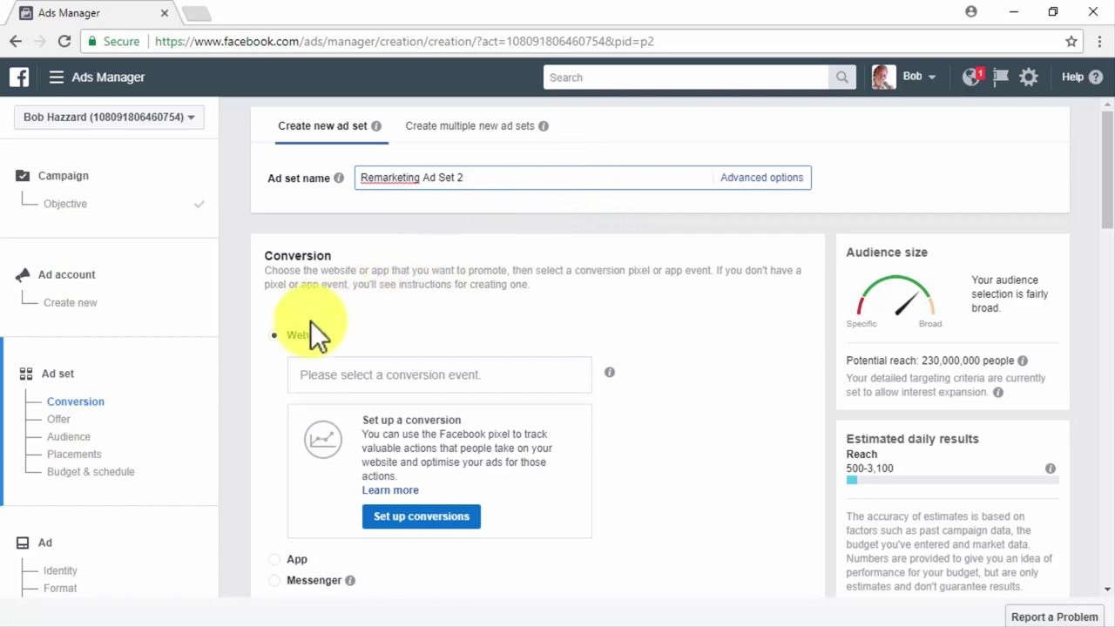
pyautogui.click(356, 378)
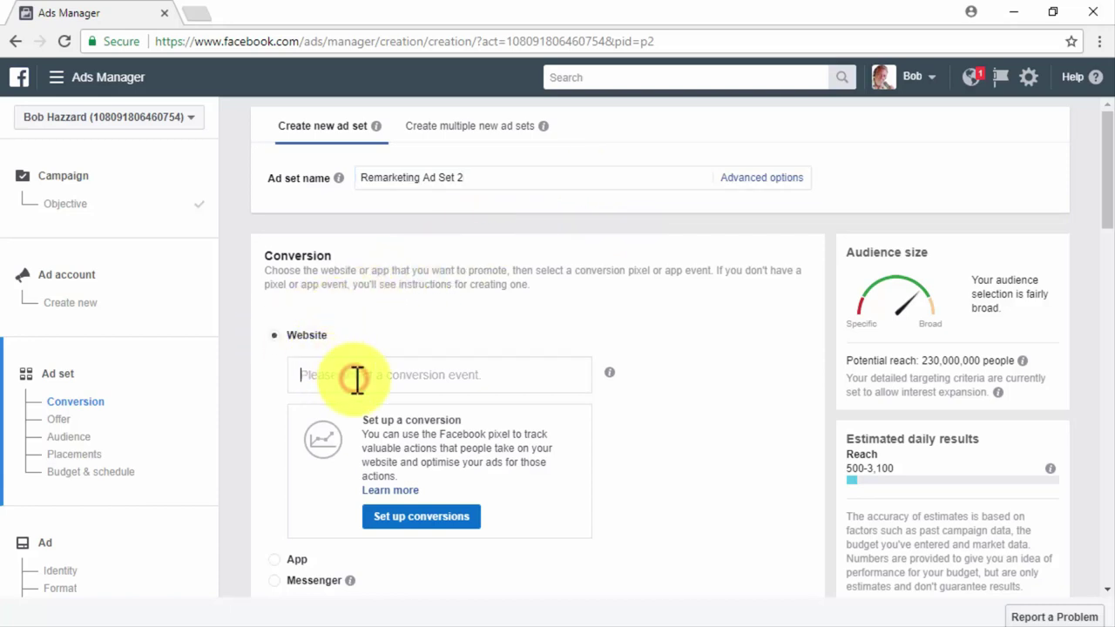
pyautogui.click(339, 431)
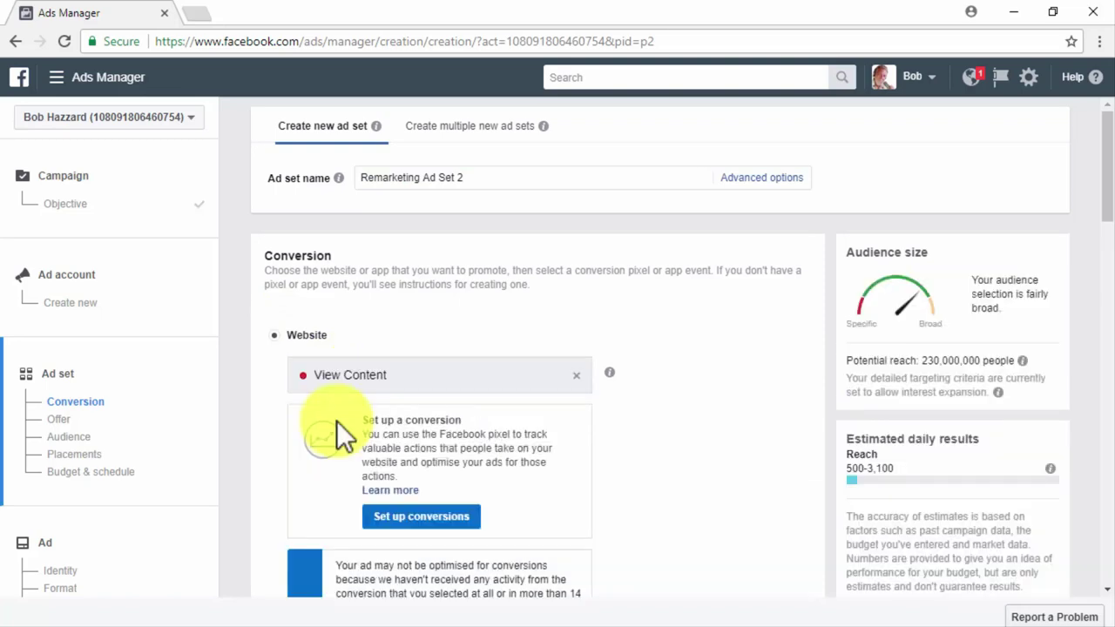
# Leave the offer switched off and add 'customer file audience' as the ad set's custom audience.
pyautogui.scroll(-4, 642, 436)
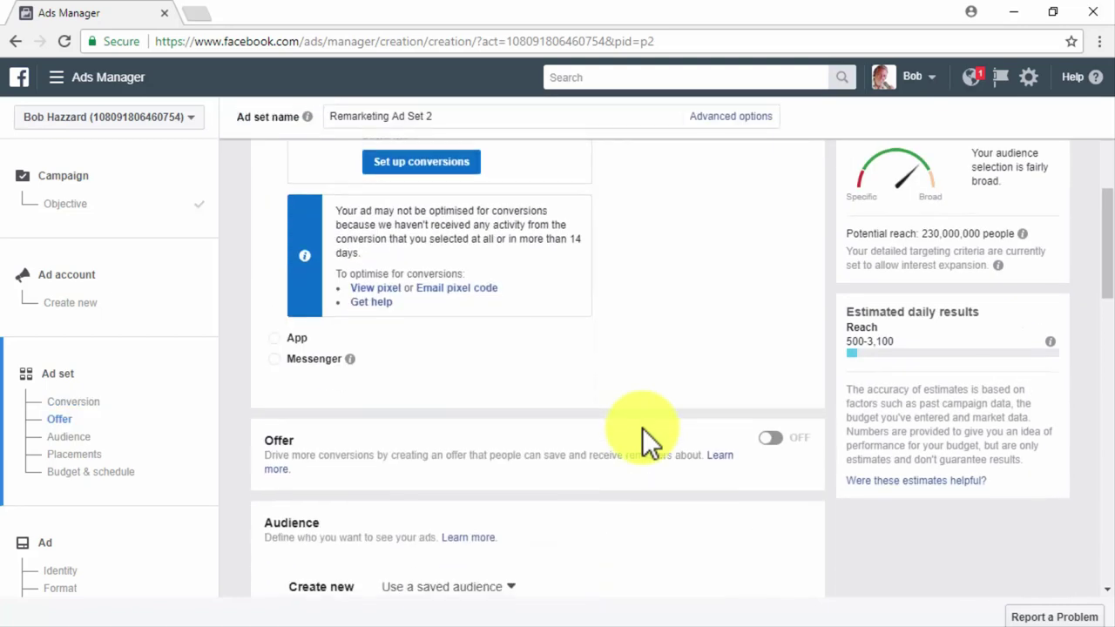
pyautogui.scroll(-2, 645, 428)
pyautogui.click(780, 271)
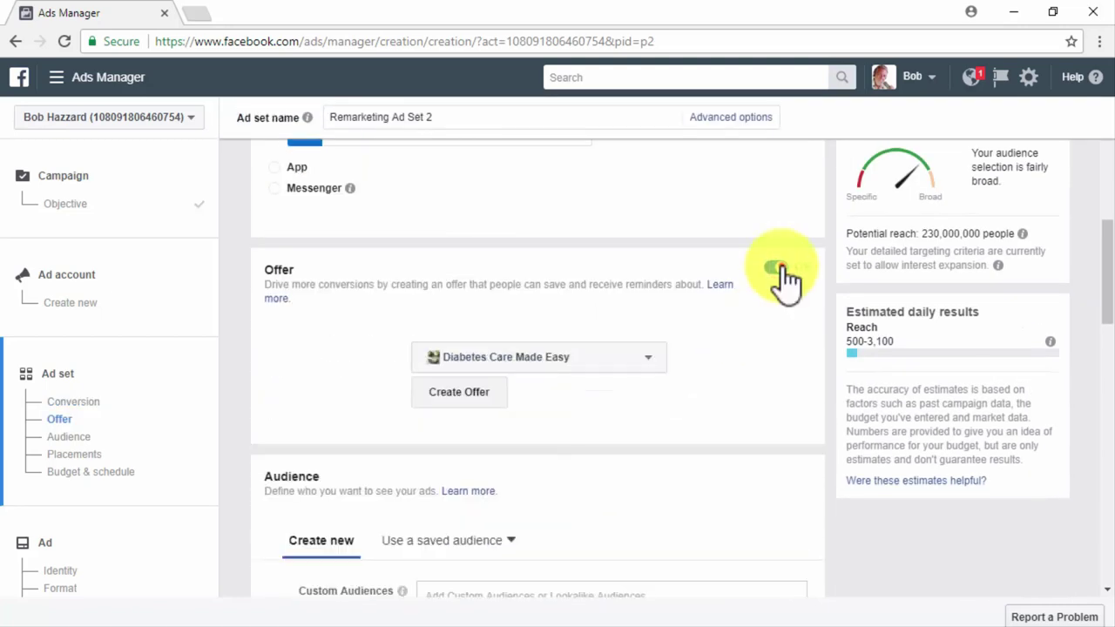
pyautogui.click(780, 268)
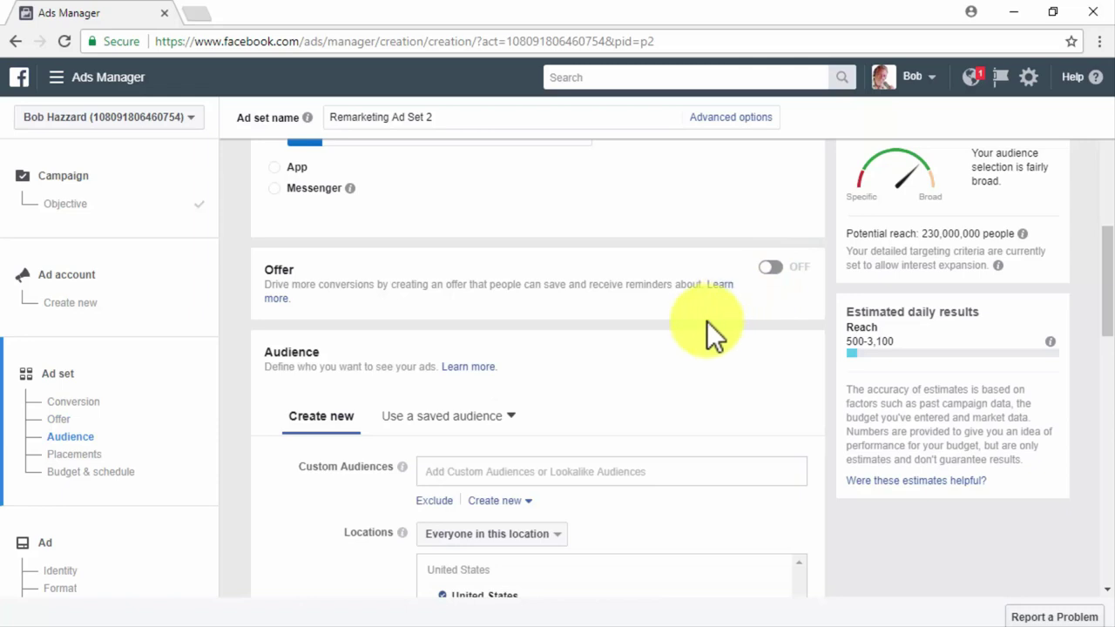
pyautogui.scroll(-1, 612, 375)
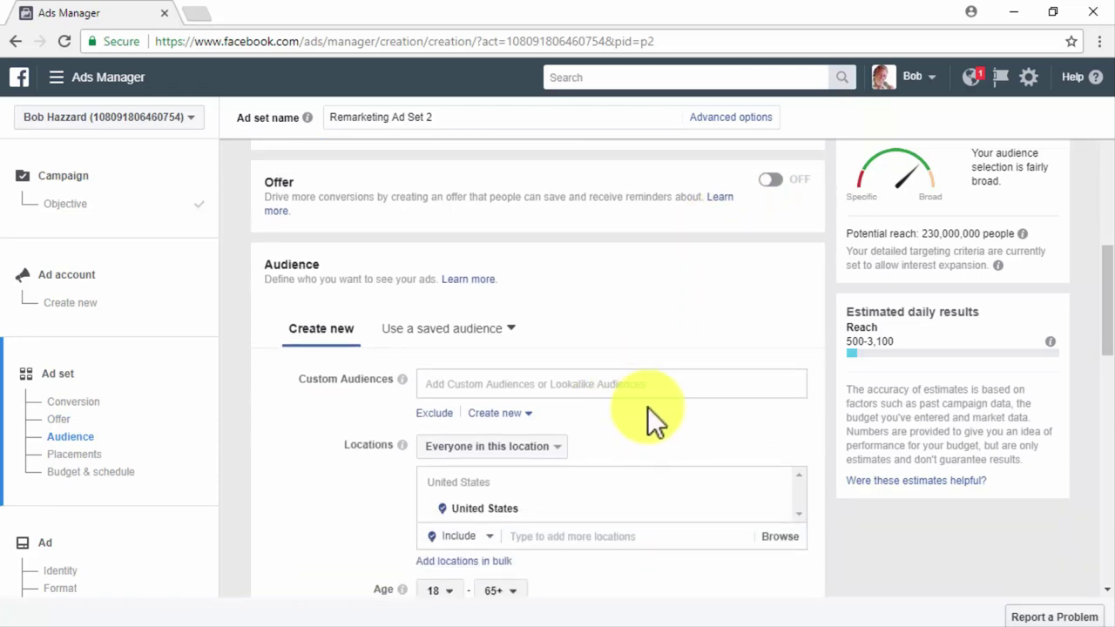
pyautogui.click(638, 379)
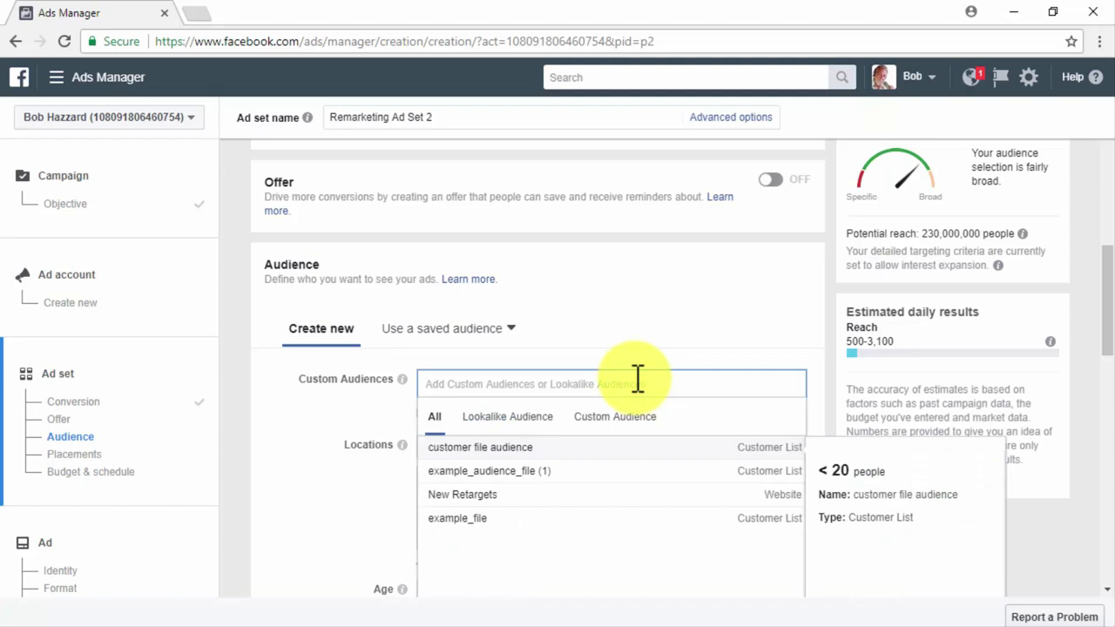
pyautogui.click(546, 446)
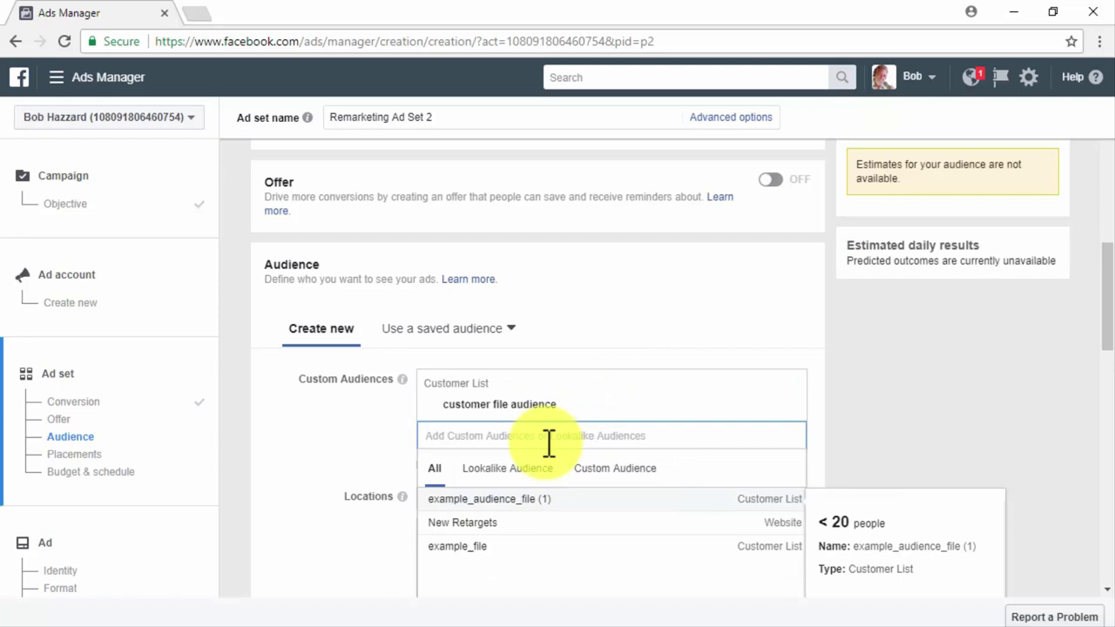
pyautogui.click(584, 392)
# Lower the ad set's daily budget from Bs40.00 to Bs30.00 and continue to the ad.
pyautogui.scroll(-1, 364, 455)
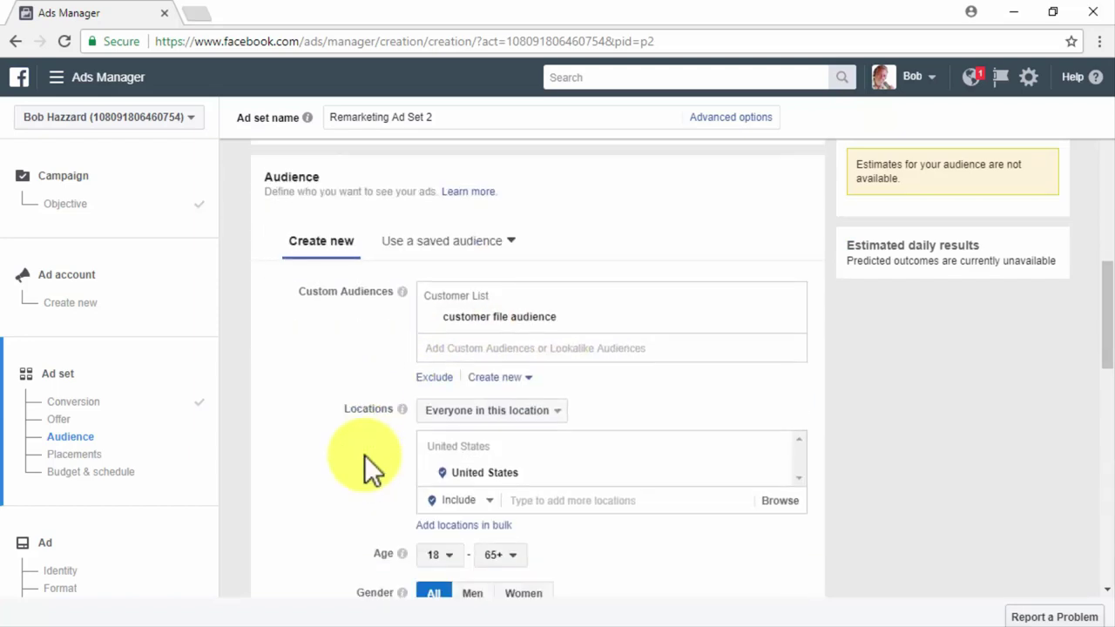
pyautogui.scroll(-1, 364, 455)
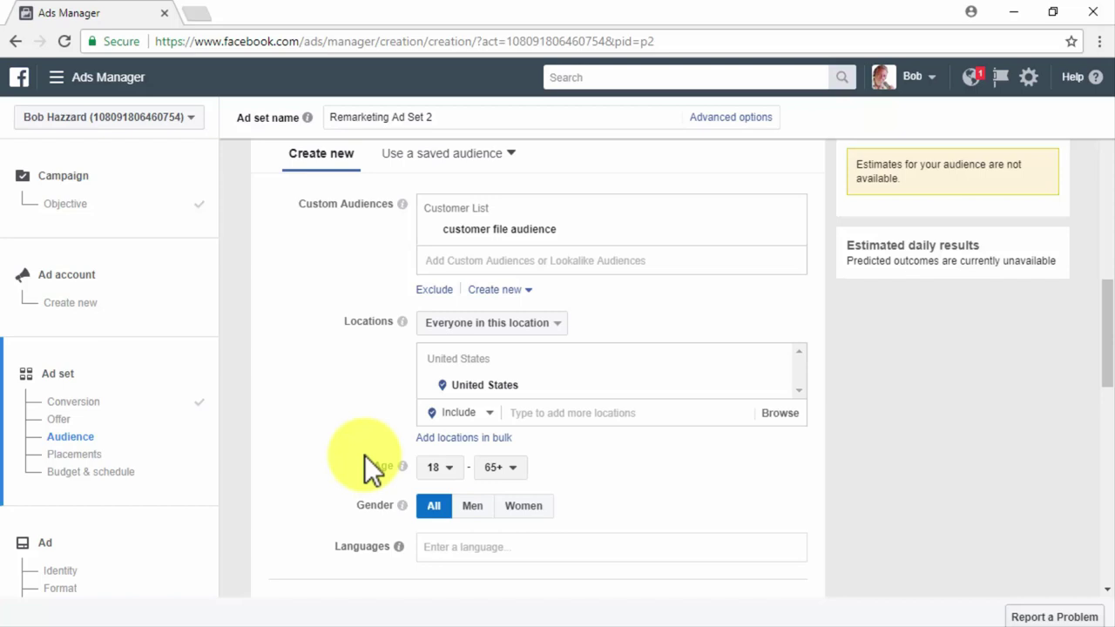
pyautogui.scroll(-2, 366, 454)
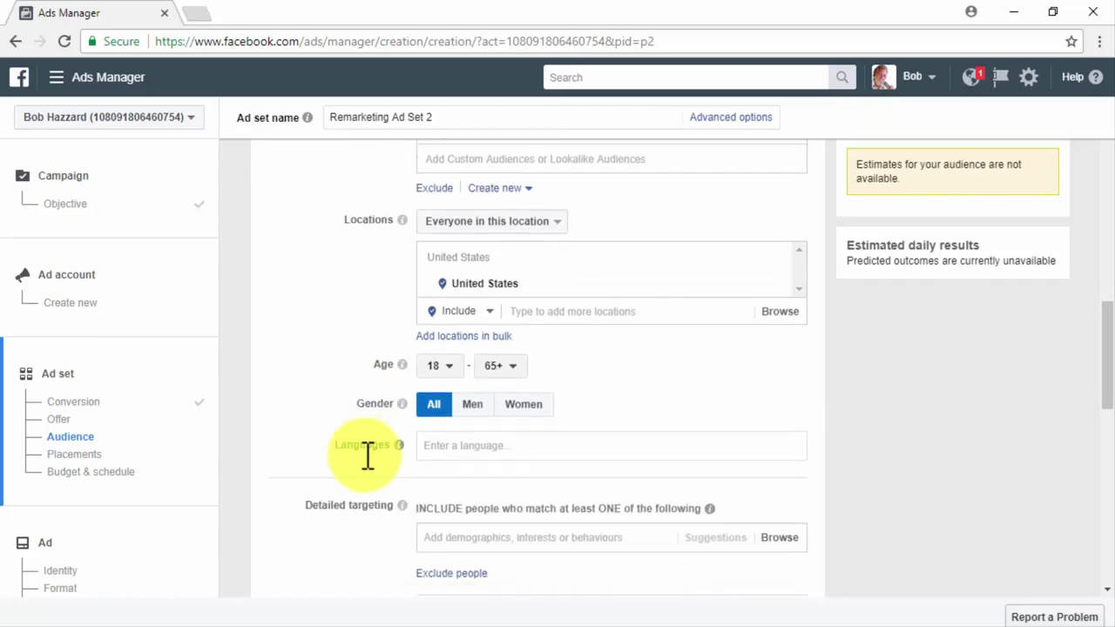
pyautogui.scroll(-3, 366, 455)
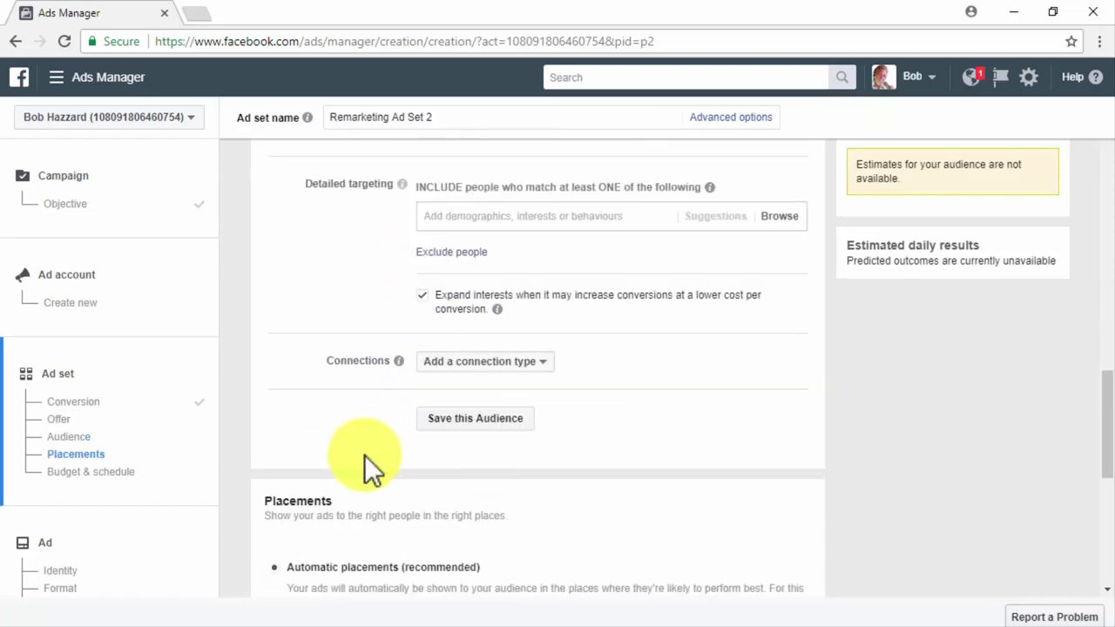
pyautogui.scroll(-2, 365, 455)
pyautogui.scroll(-1, 364, 455)
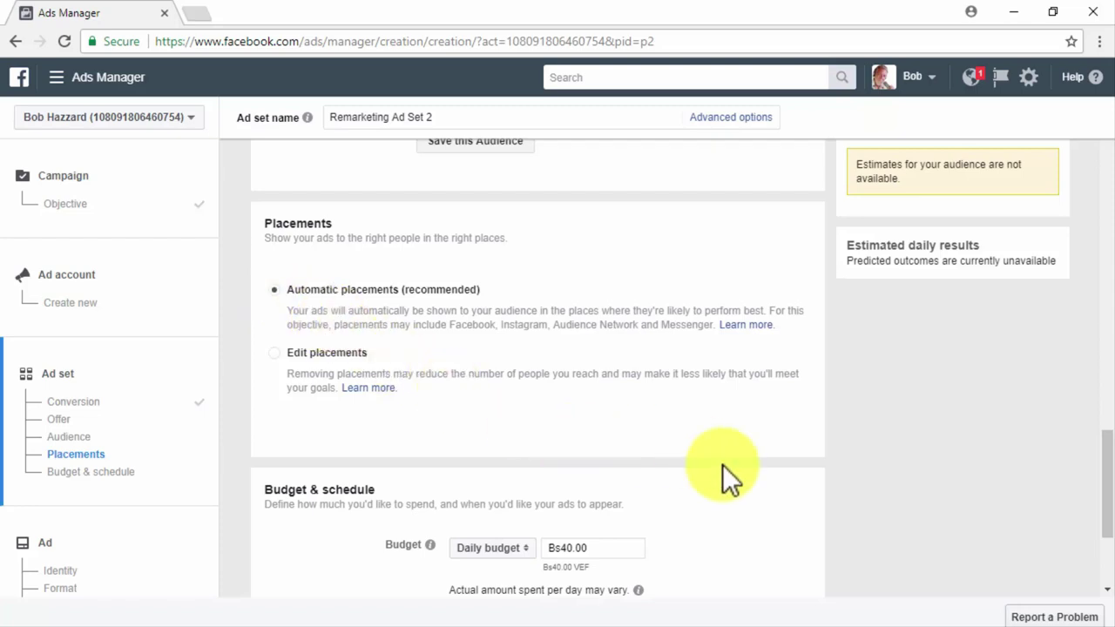
pyautogui.scroll(-3, 723, 464)
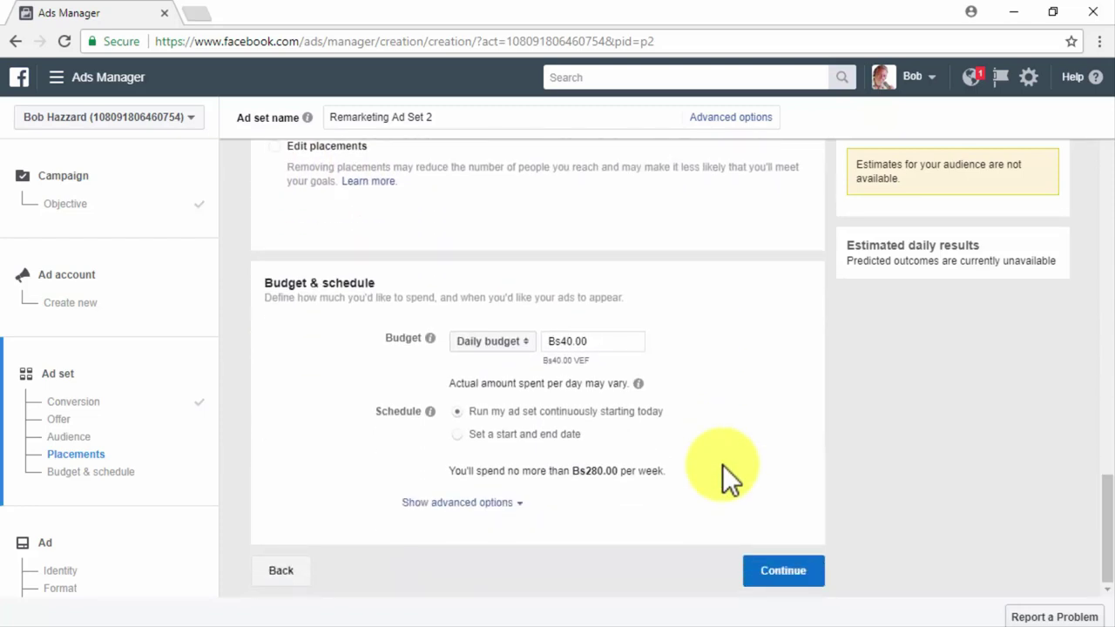
pyautogui.click(567, 341)
pyautogui.press('BackSpace')
pyautogui.write('3')
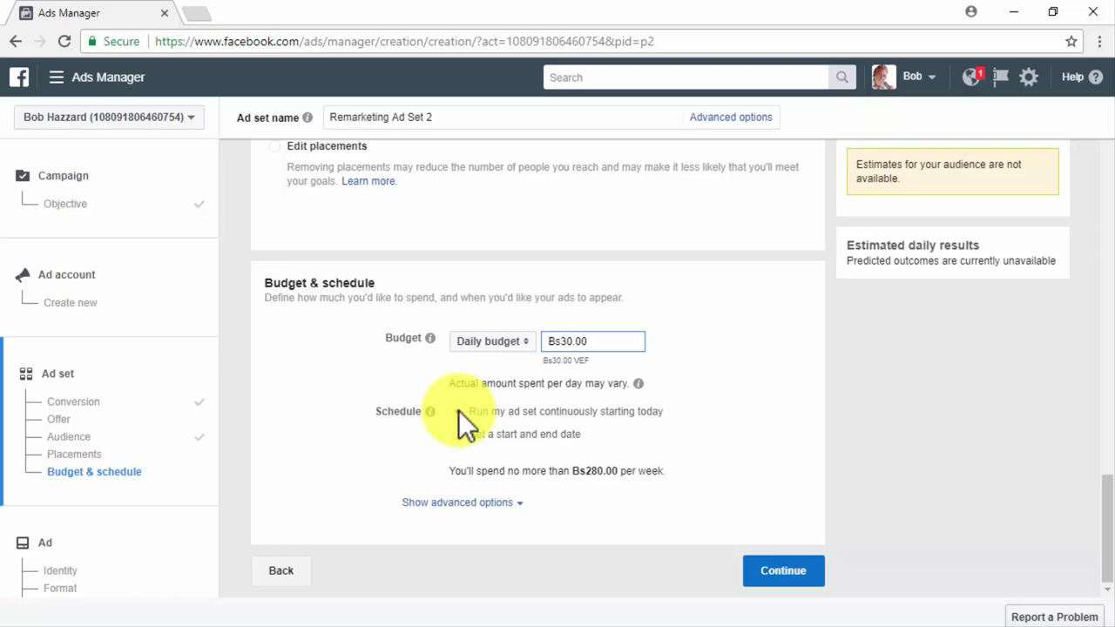
pyautogui.click(810, 575)
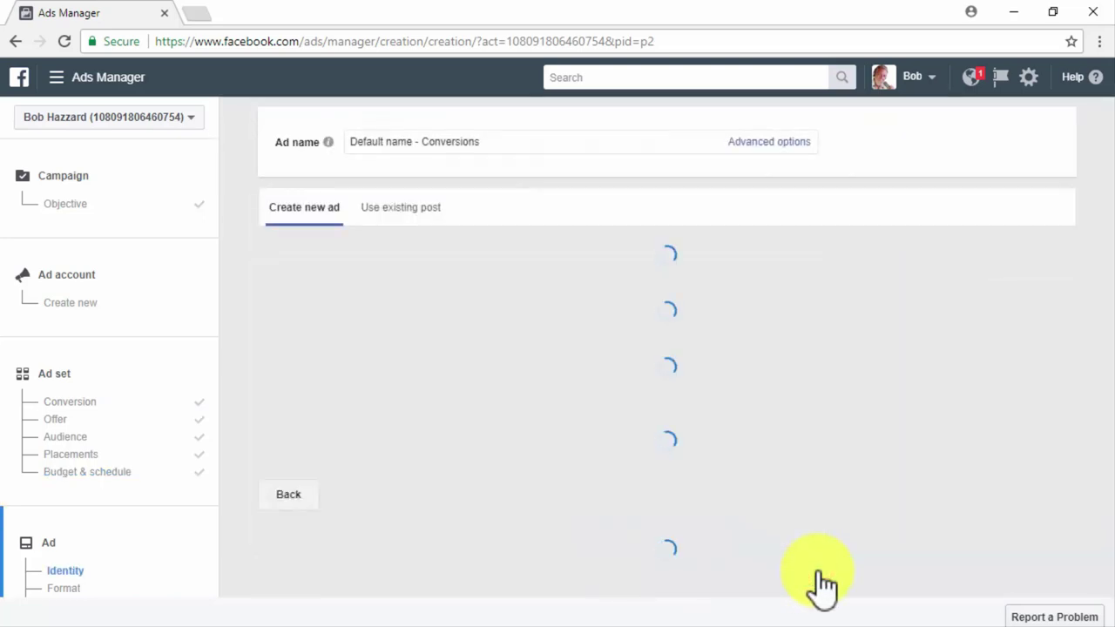
# Name the ad 'Conversions Ad 2' and set its Facebook Page to Diabetes Care Made Easy.
pyautogui.click(554, 144)
pyautogui.hotkey('ctrl', 'a')
pyautogui.write('Conversions Ad 2')
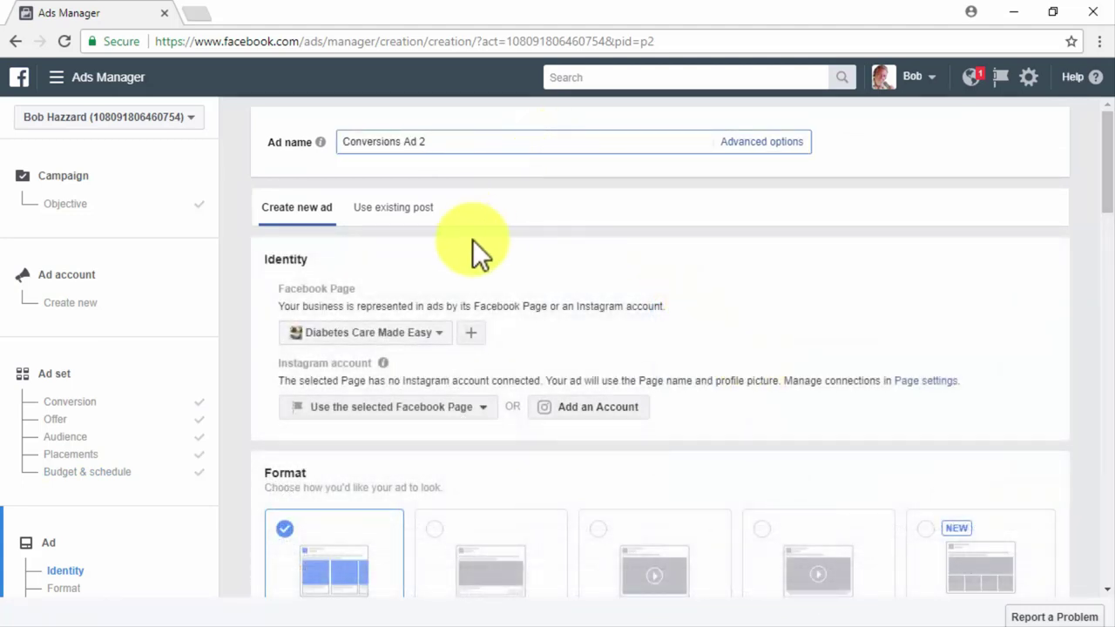
pyautogui.click(418, 336)
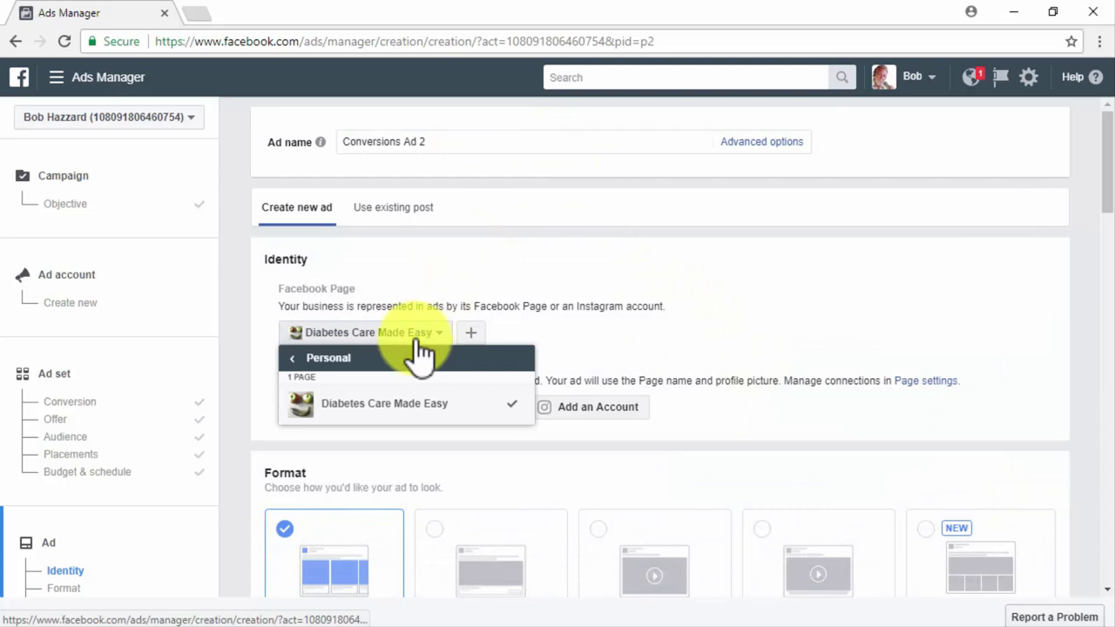
pyautogui.click(373, 406)
# Switch the ad format to Single image.
pyautogui.scroll(-1, 247, 474)
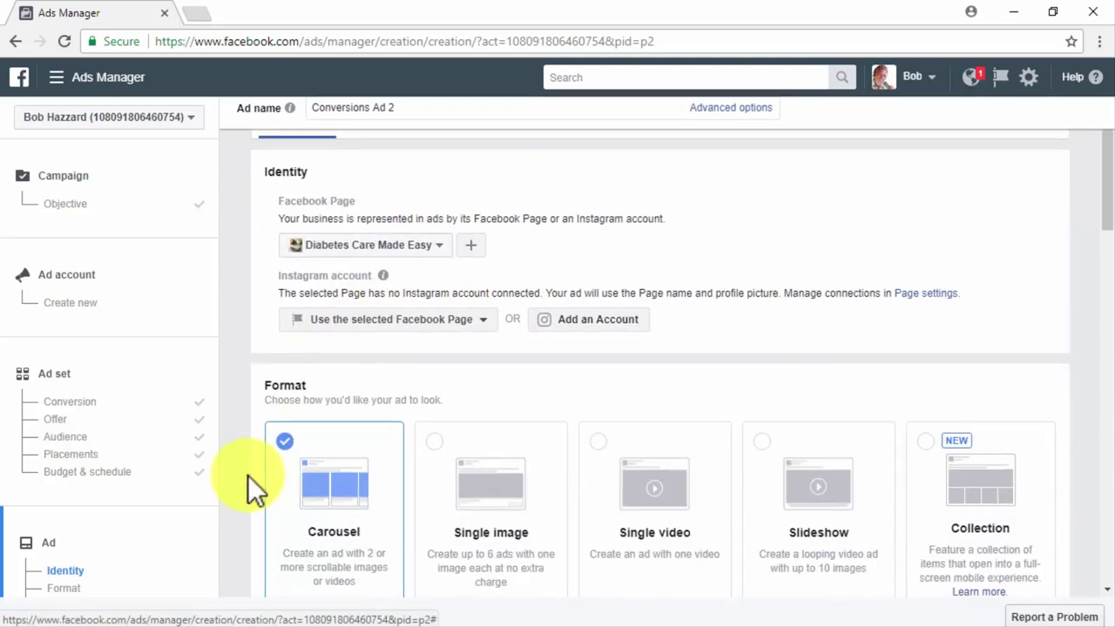
pyautogui.scroll(-1, 248, 475)
pyautogui.click(443, 411)
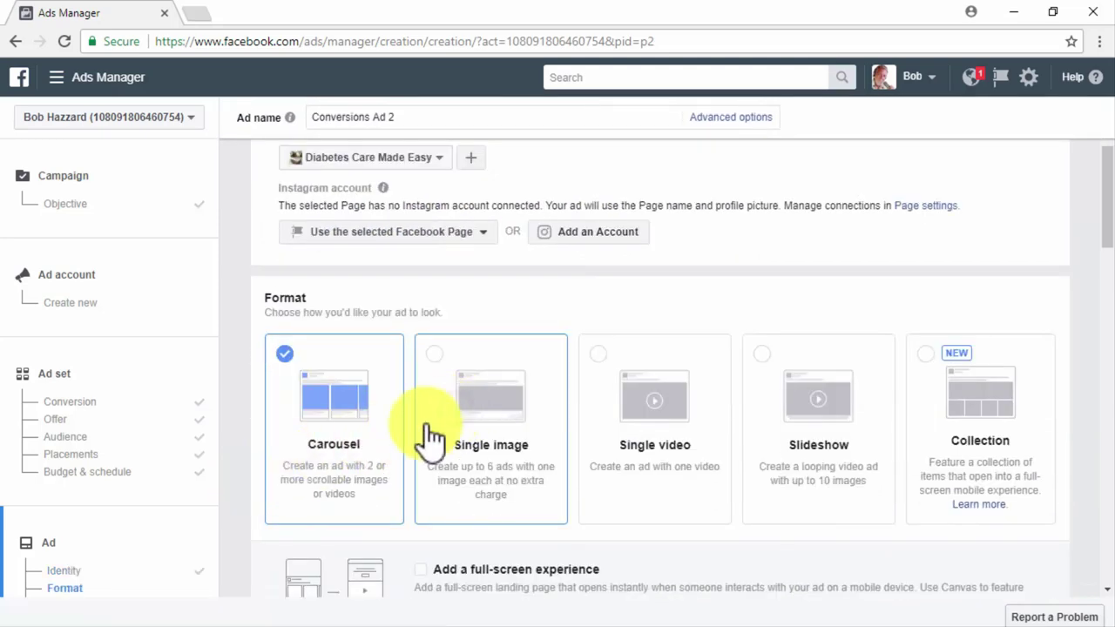
pyautogui.scroll(-2, 241, 491)
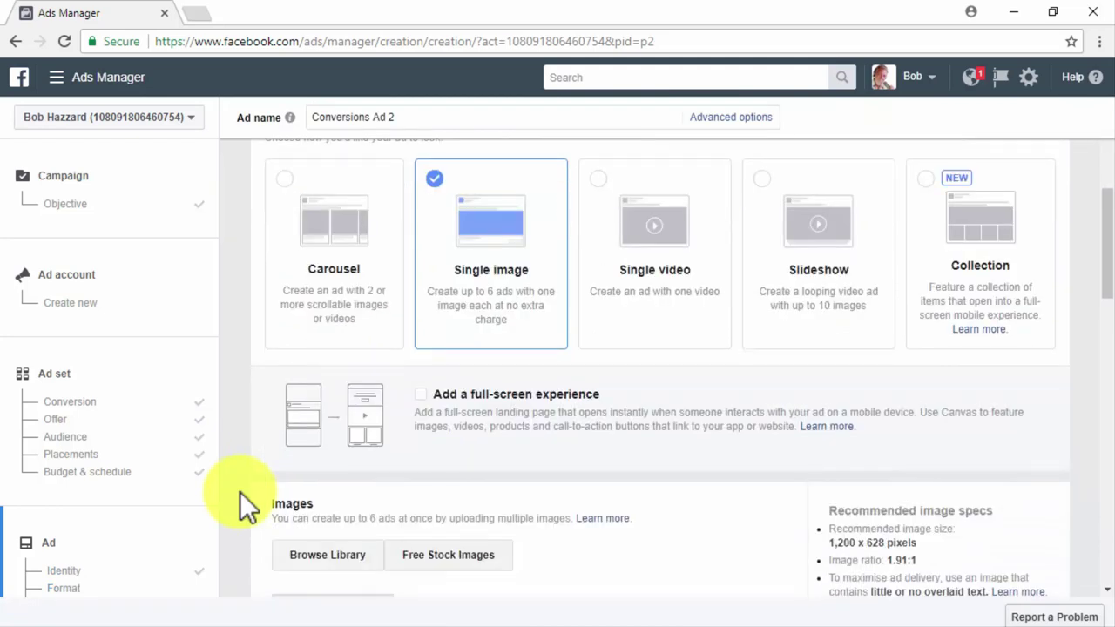
pyautogui.scroll(-2, 240, 491)
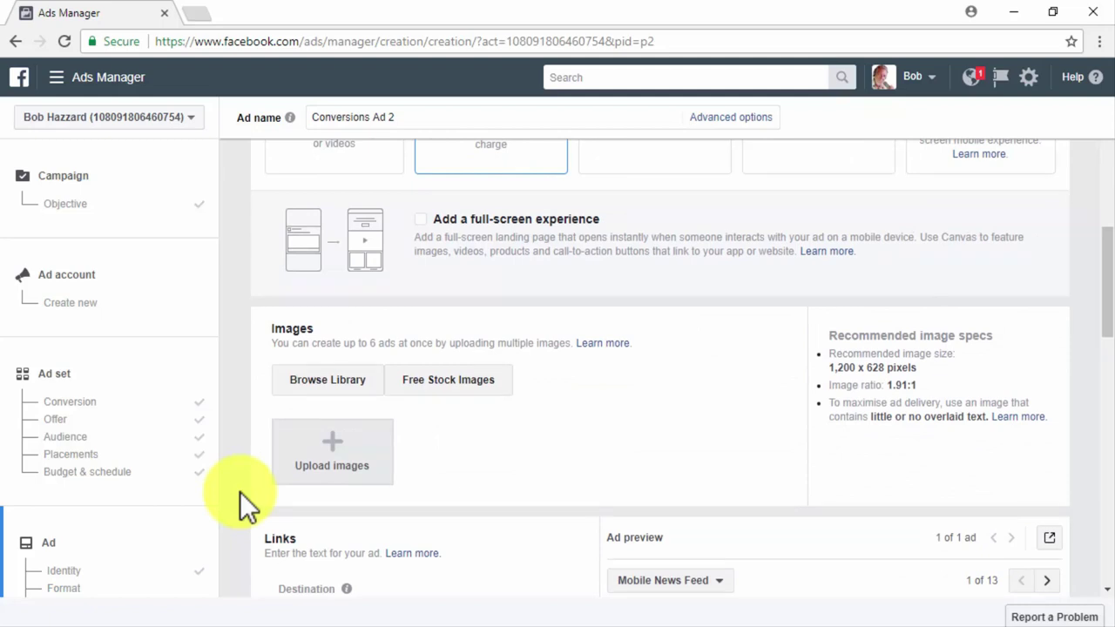
pyautogui.scroll(-2, 240, 492)
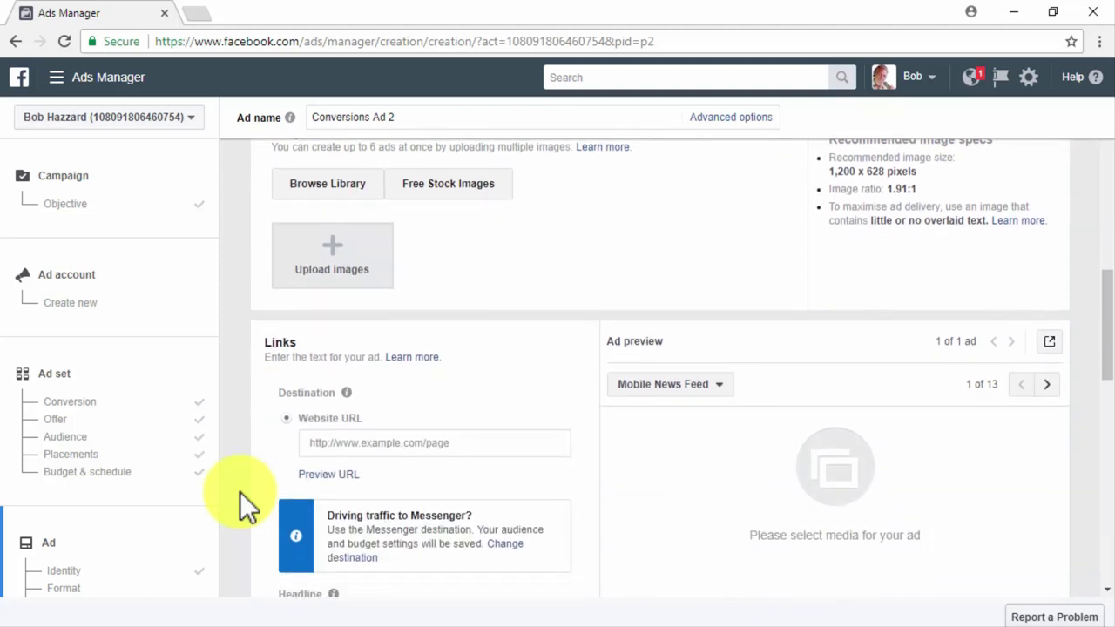
pyautogui.scroll(-3, 240, 492)
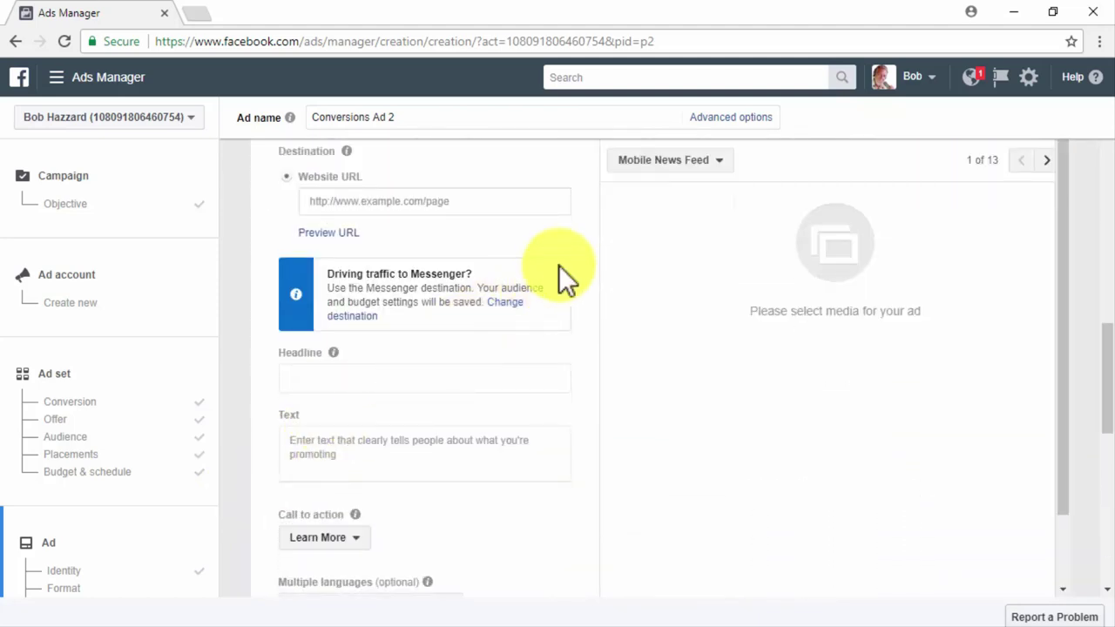
pyautogui.scroll(1, 576, 257)
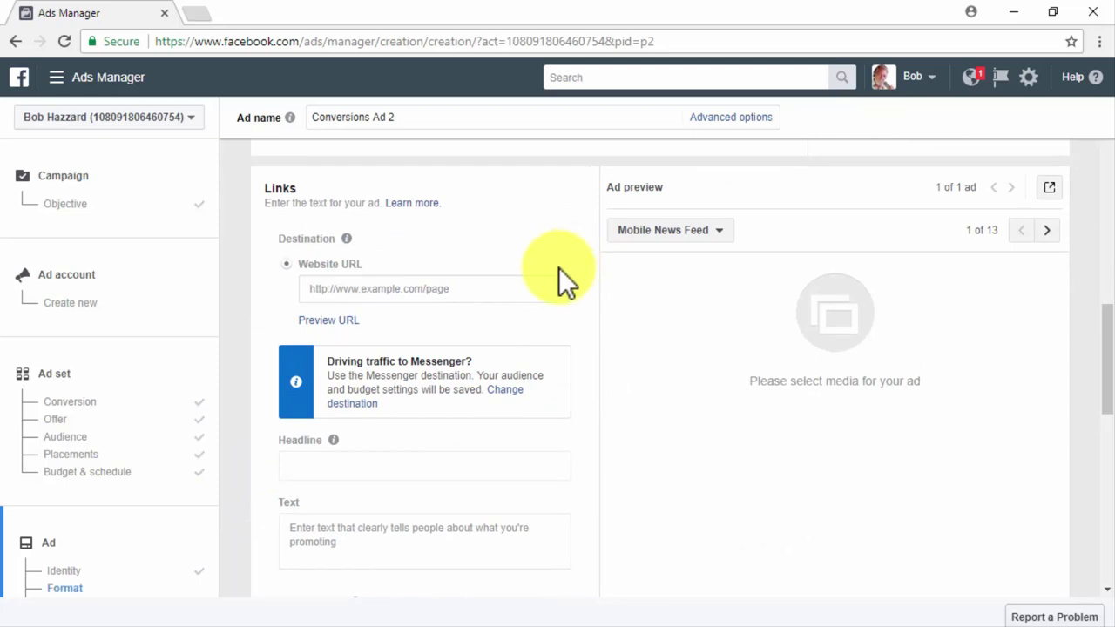
# Set the destination to the diabetescaremadeeasy.com product-review URL so the ad preview loads.
pyautogui.click(536, 283)
pyautogui.write('http://diabetescaremadeeasy.com/product-review-for-the-truetest-complete-diabetes-testing-kit')
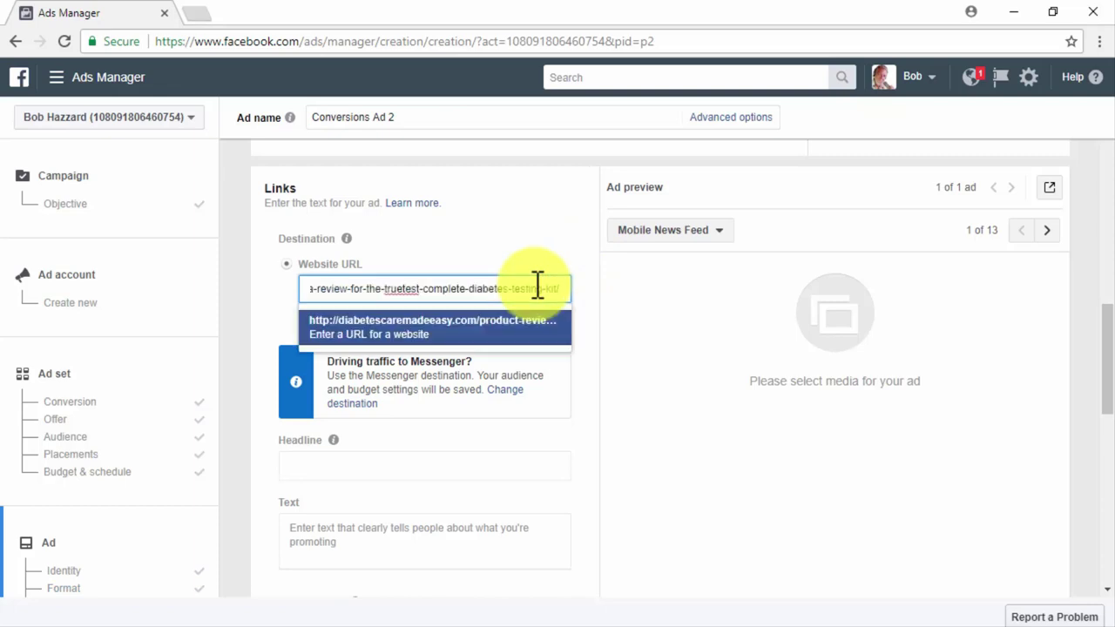
pyautogui.click(545, 324)
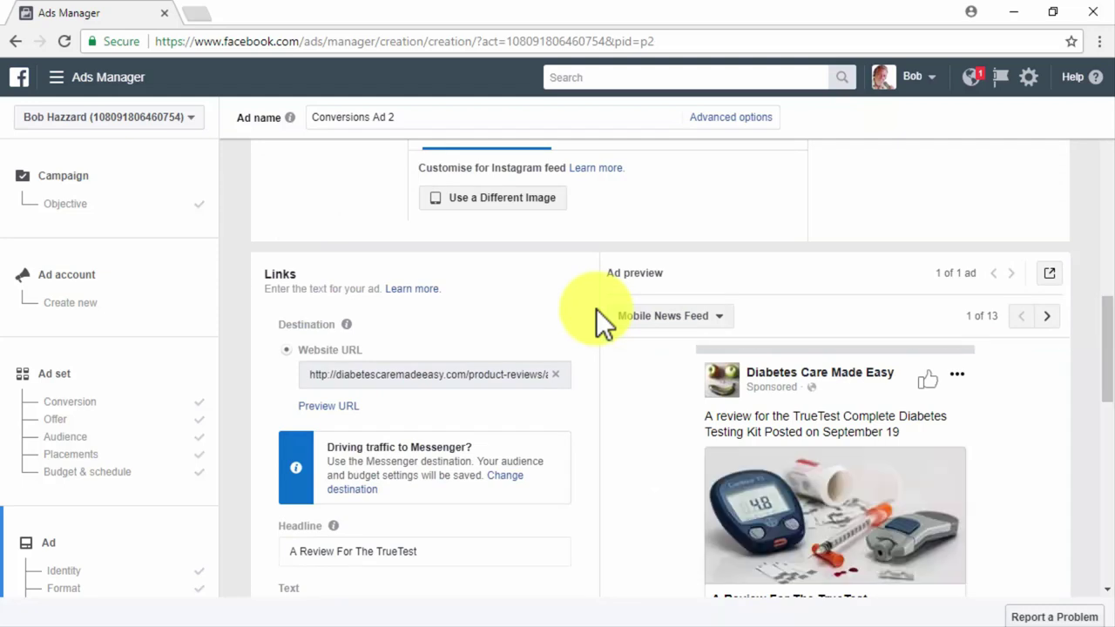
pyautogui.scroll(-2, 596, 309)
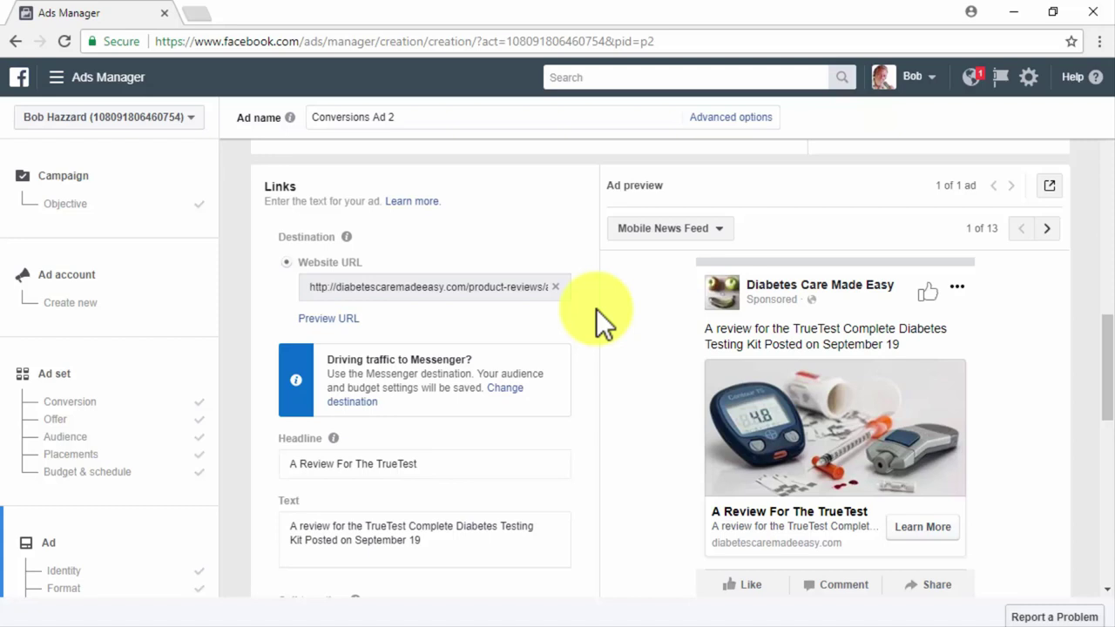
# Change the headline to 'Diabetes Care Made Easy' and body text to 'A review for the TrueTest Testing Kit'.
pyautogui.click(507, 464)
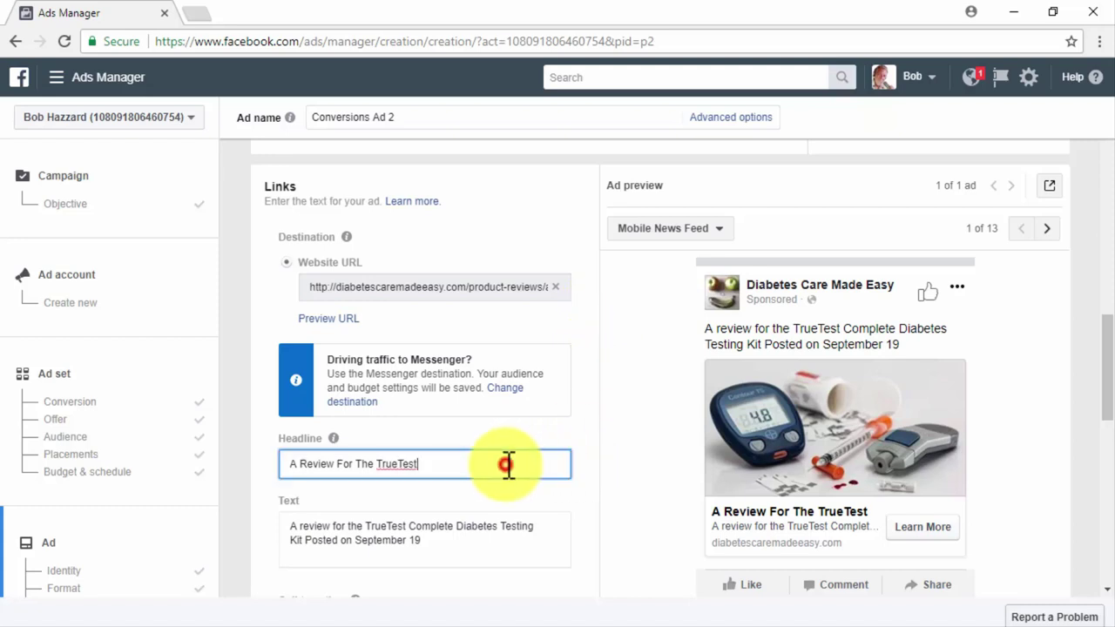
pyautogui.hotkey('ctrl', 'a')
pyautogui.write('Diabetes Care Made Easy')
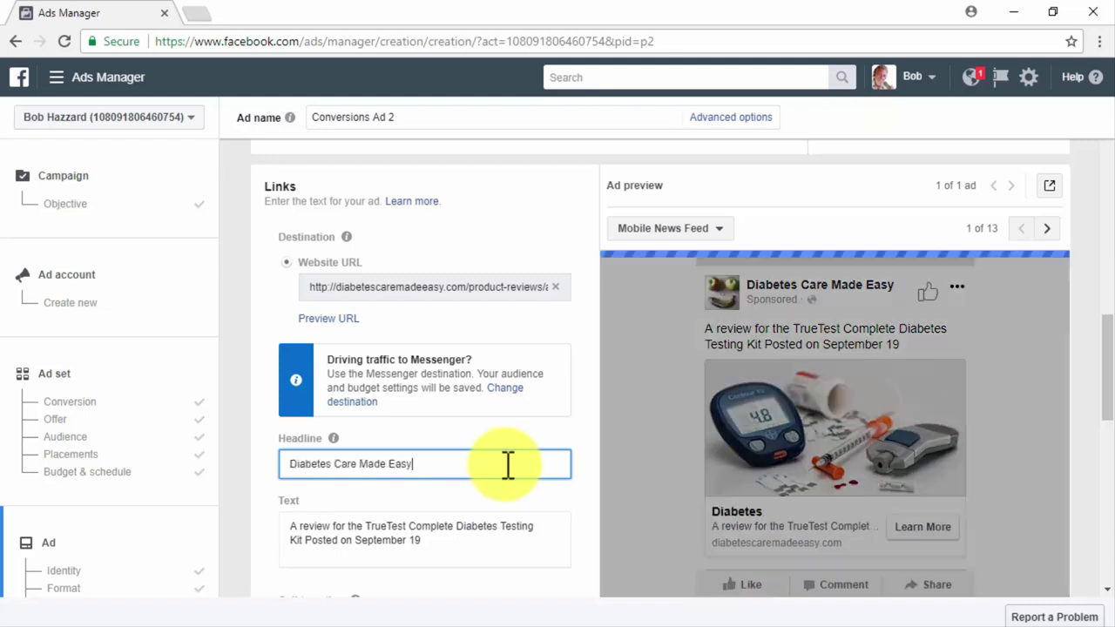
pyautogui.scroll(-1, 508, 465)
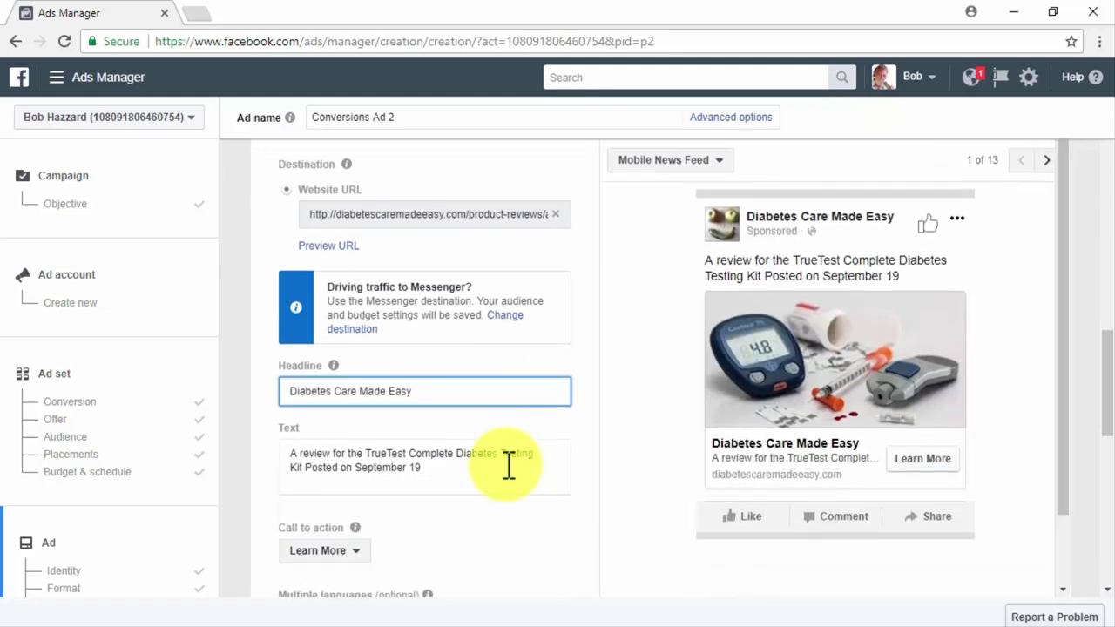
pyautogui.click(506, 463)
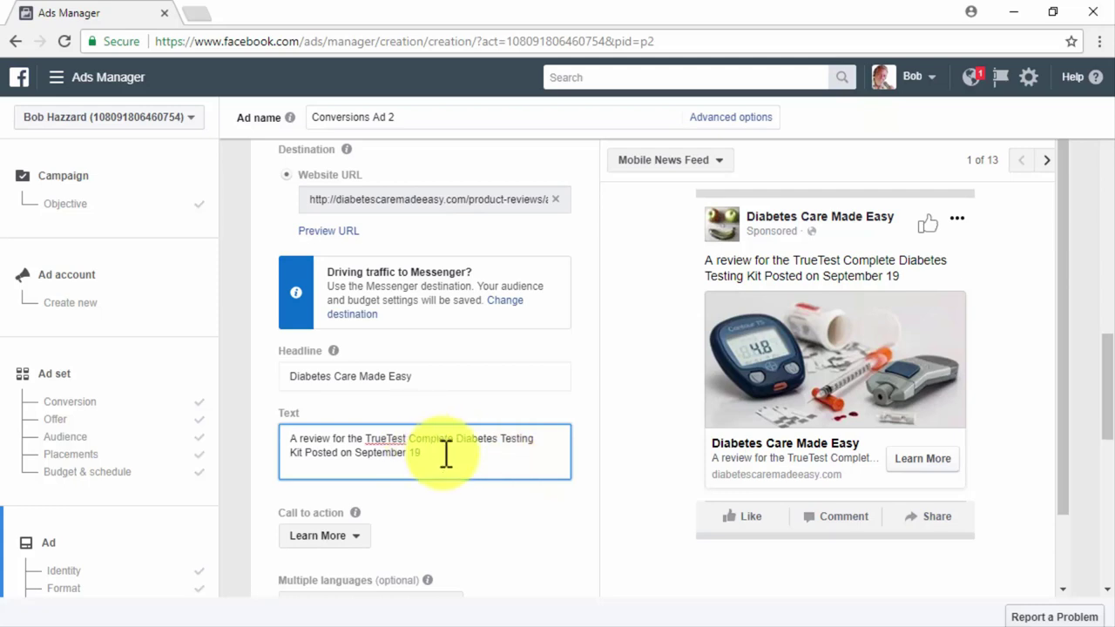
pyautogui.press('Delete')
pyautogui.press('Delete')
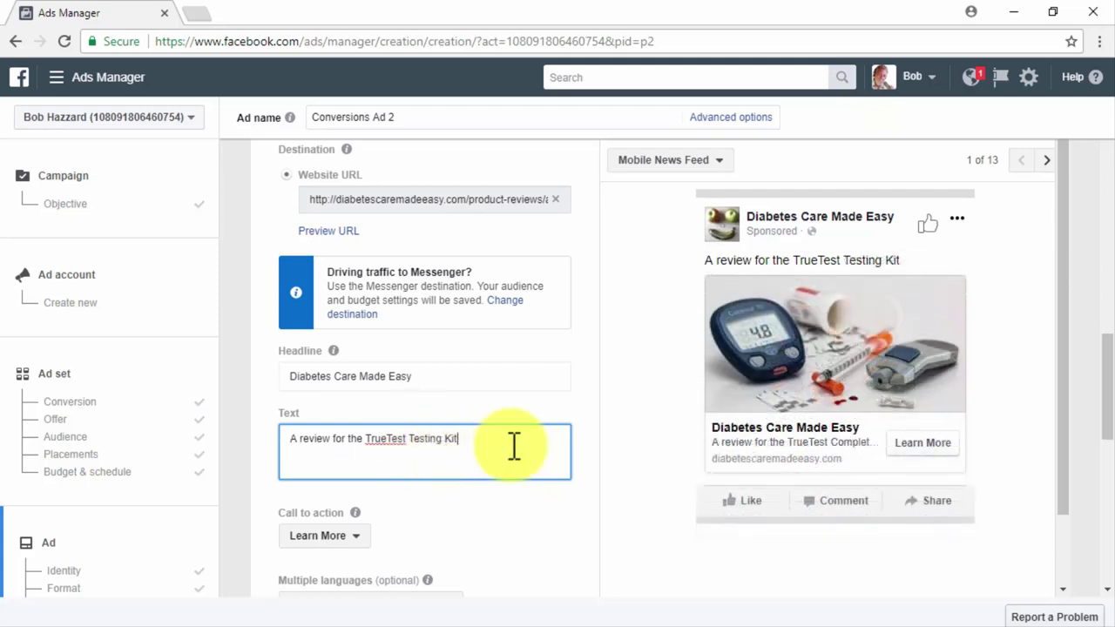
# Set the call to action to Learn More after briefly trying Listen now.
pyautogui.click(356, 536)
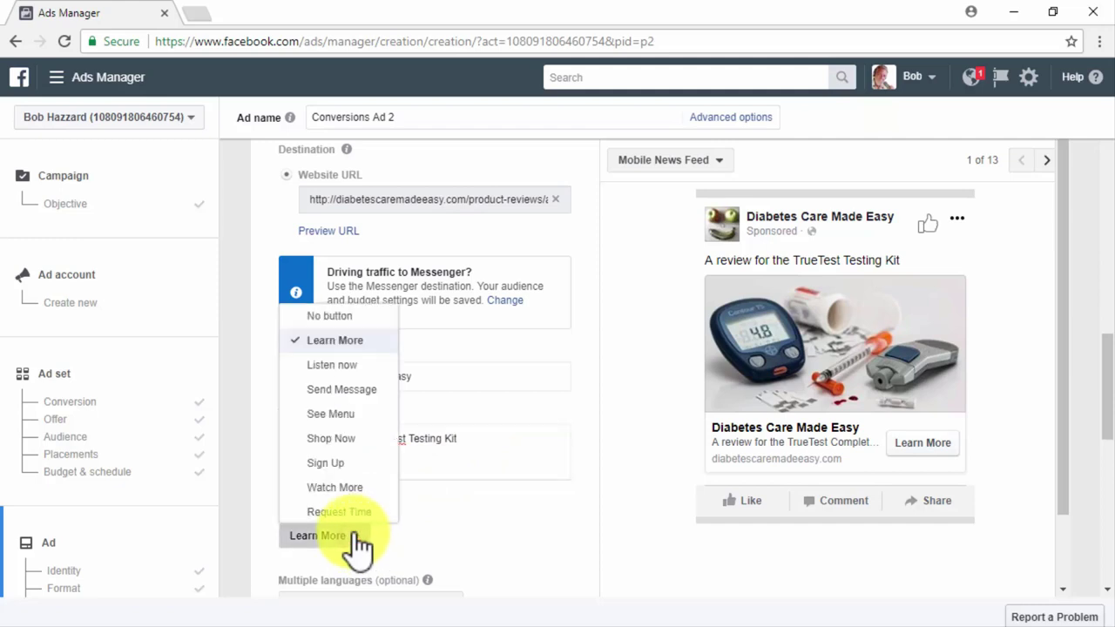
pyautogui.click(357, 364)
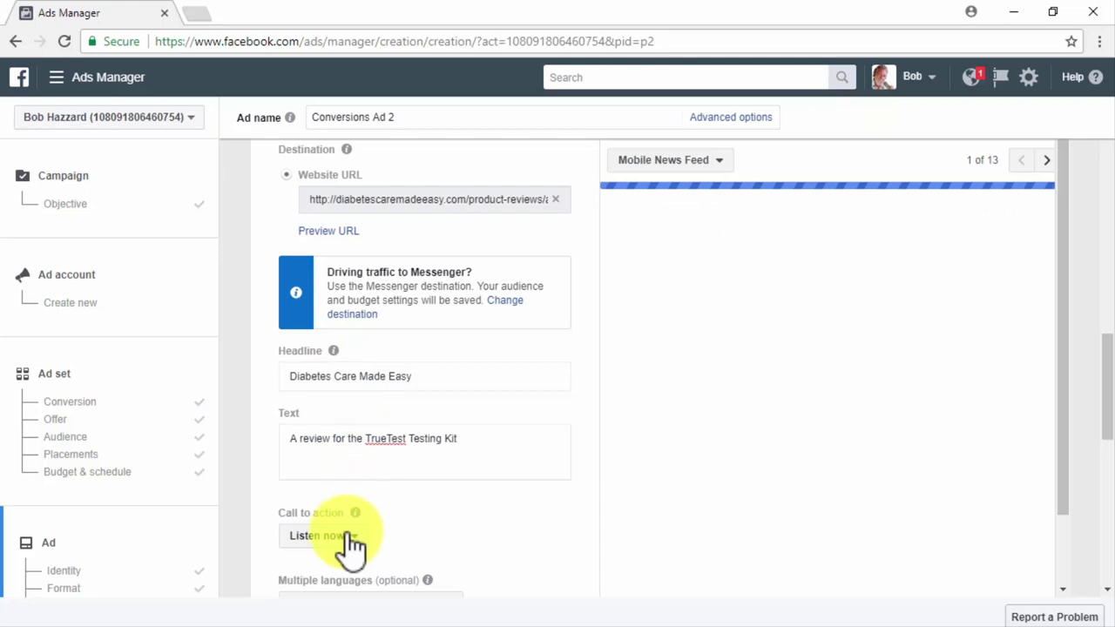
pyautogui.click(351, 537)
pyautogui.click(336, 341)
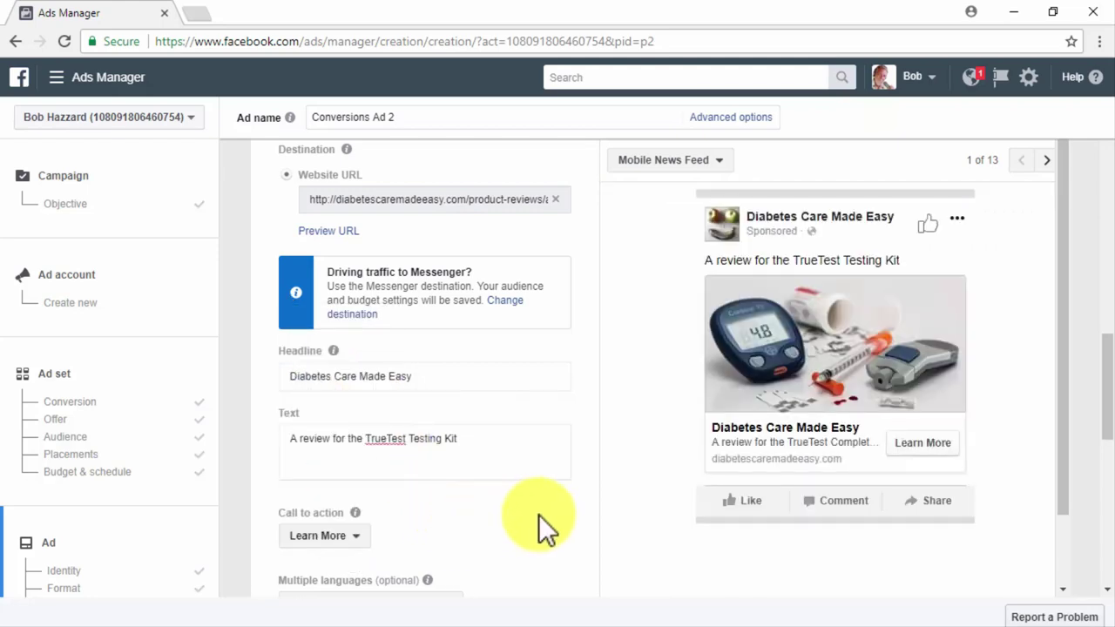
pyautogui.scroll(-3, 538, 514)
# Enter 'Diabetes Care, Made Easy' as the News Feed link description and preview it as Desktop News Feed.
pyautogui.click(510, 466)
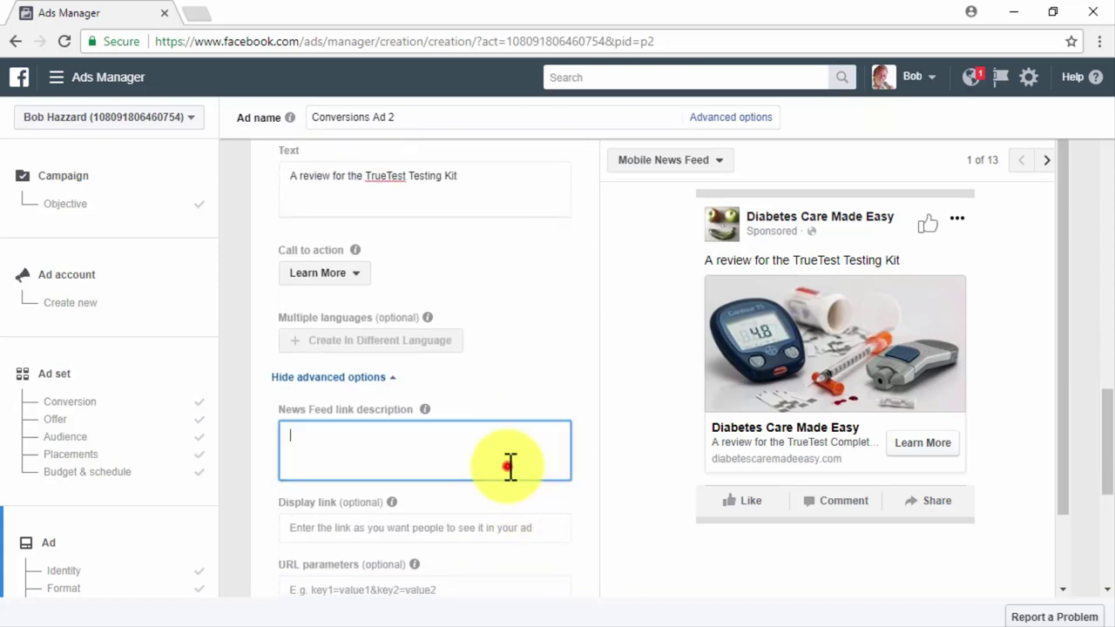
pyautogui.write('Diabetes Care, Made Easy')
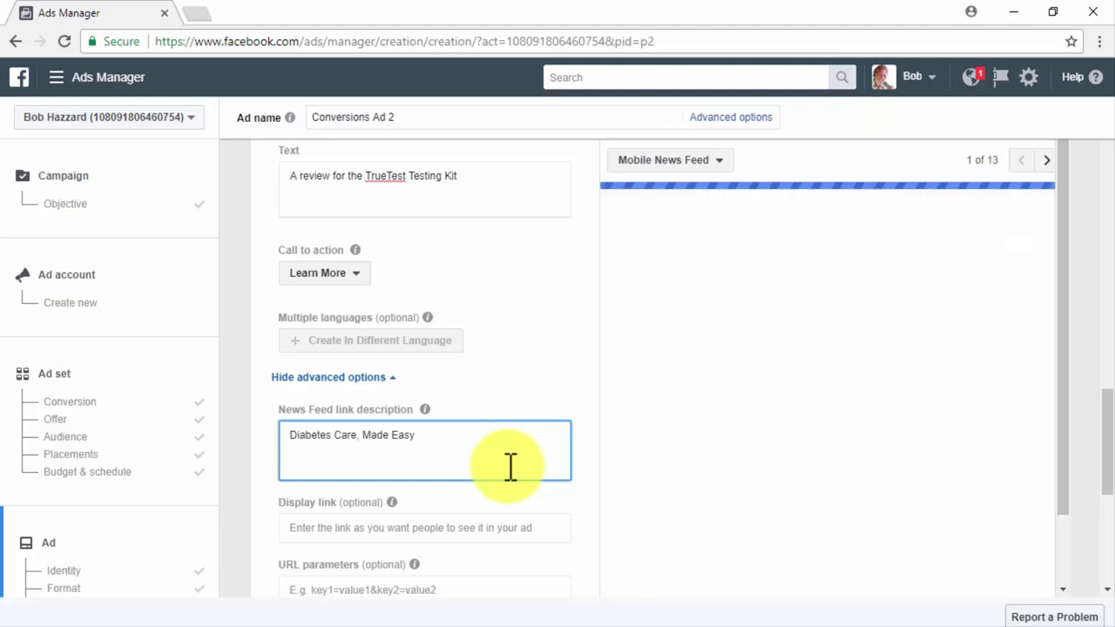
pyautogui.click(703, 163)
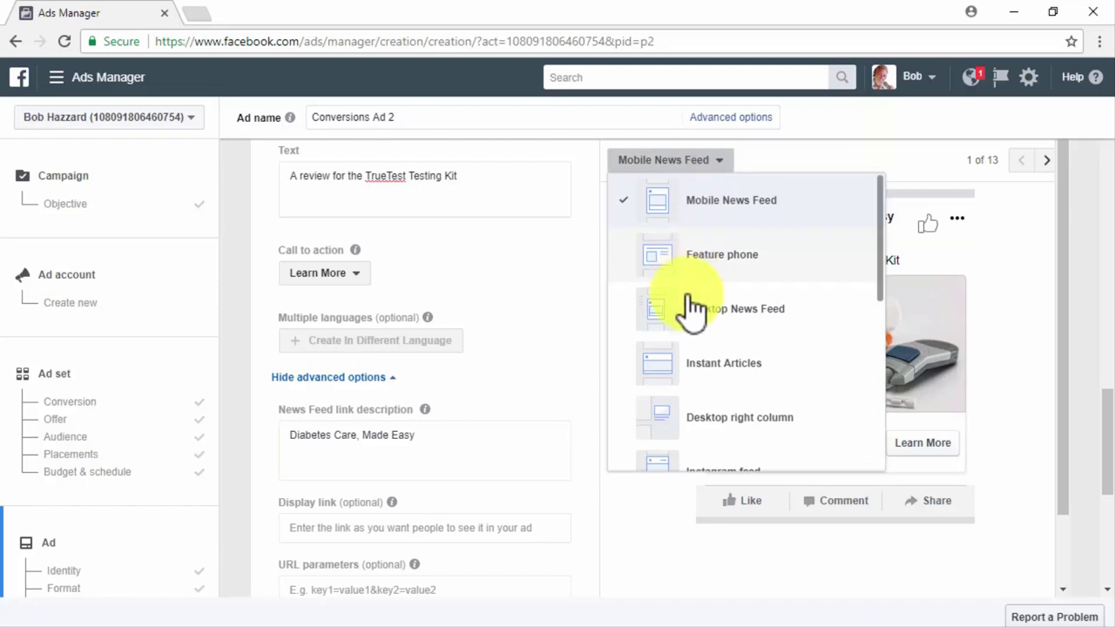
pyautogui.click(693, 305)
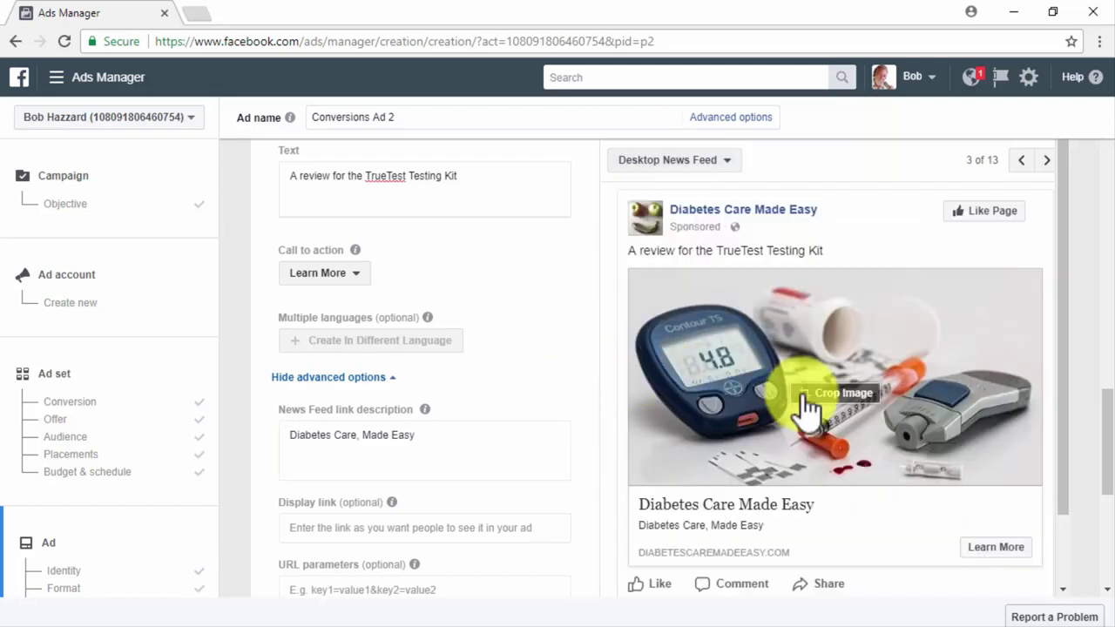
pyautogui.scroll(-1, 981, 546)
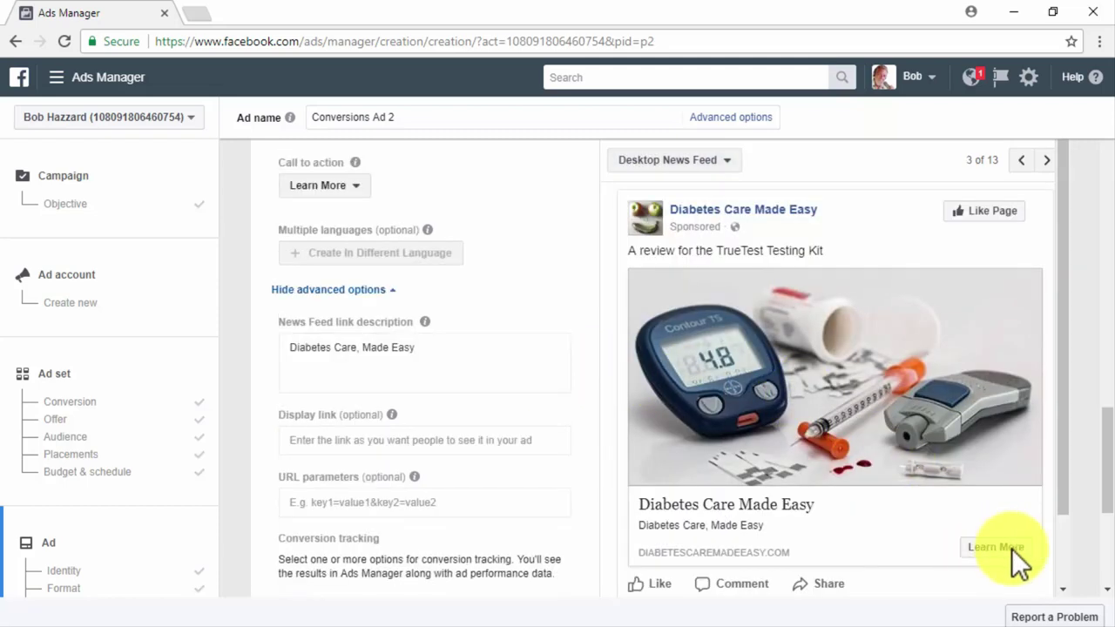
pyautogui.scroll(-4, 1095, 549)
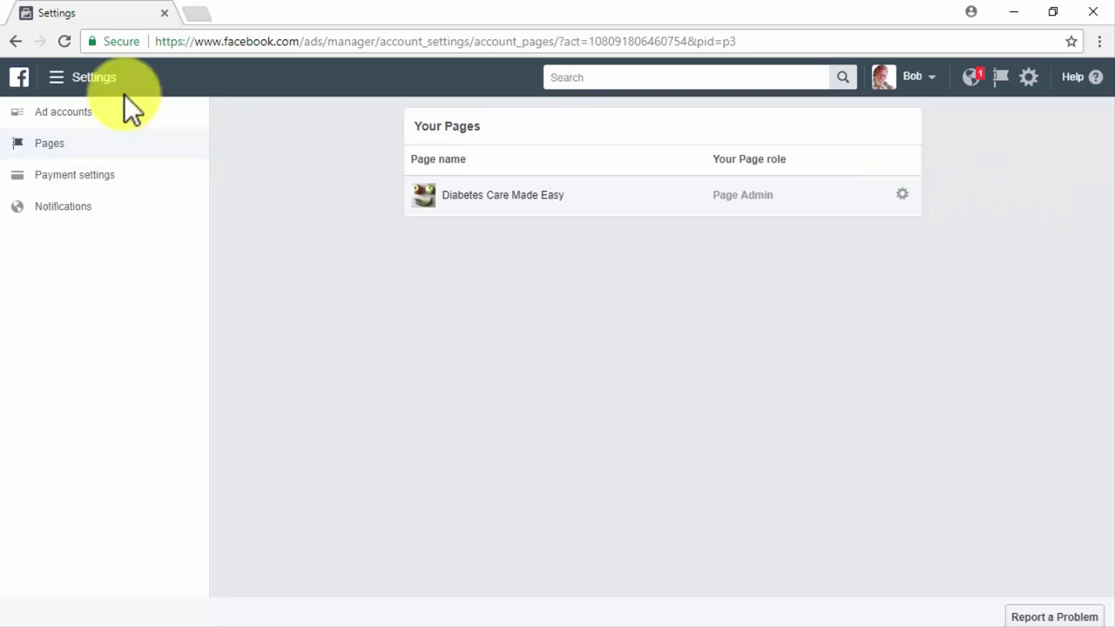
# Open Audiences from All tools and start a Custom Audience based on App activity.
pyautogui.click(87, 80)
pyautogui.click(143, 443)
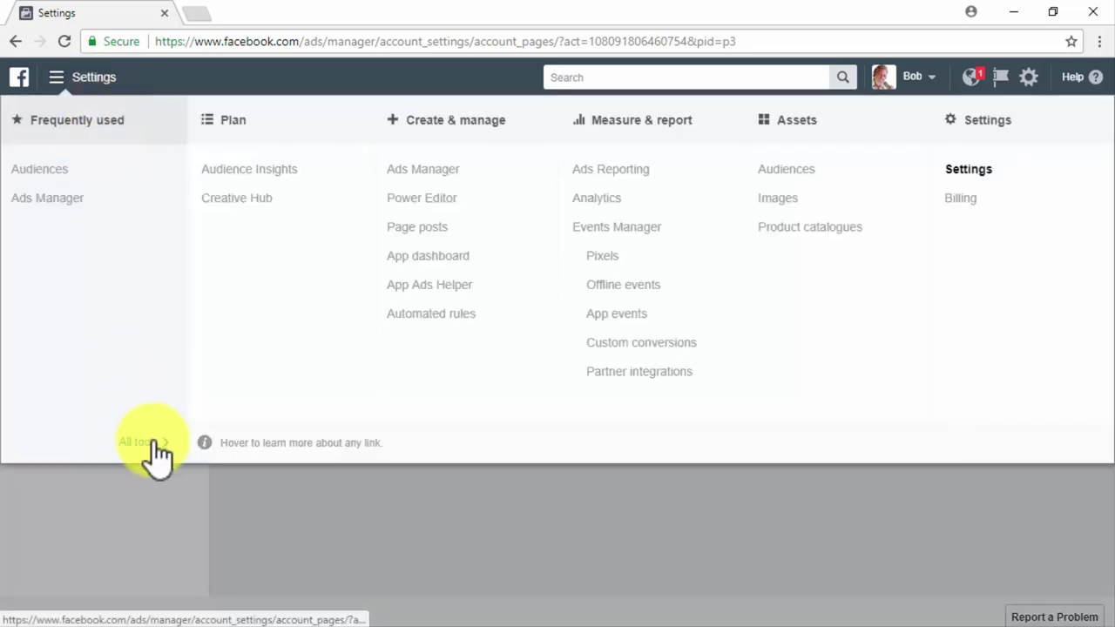
pyautogui.click(784, 174)
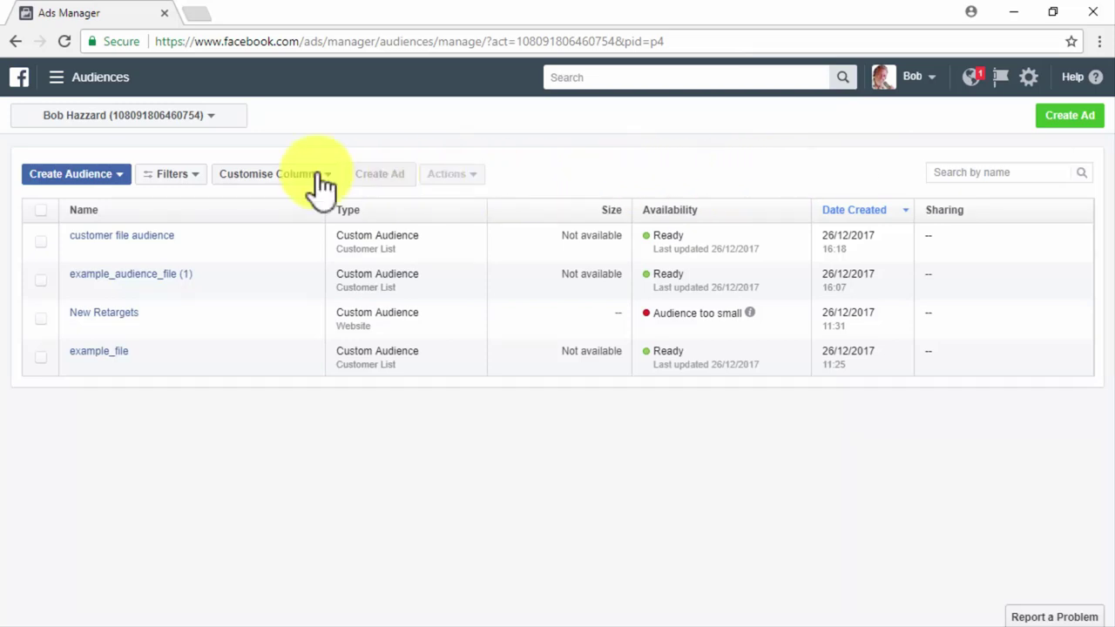
pyautogui.click(124, 175)
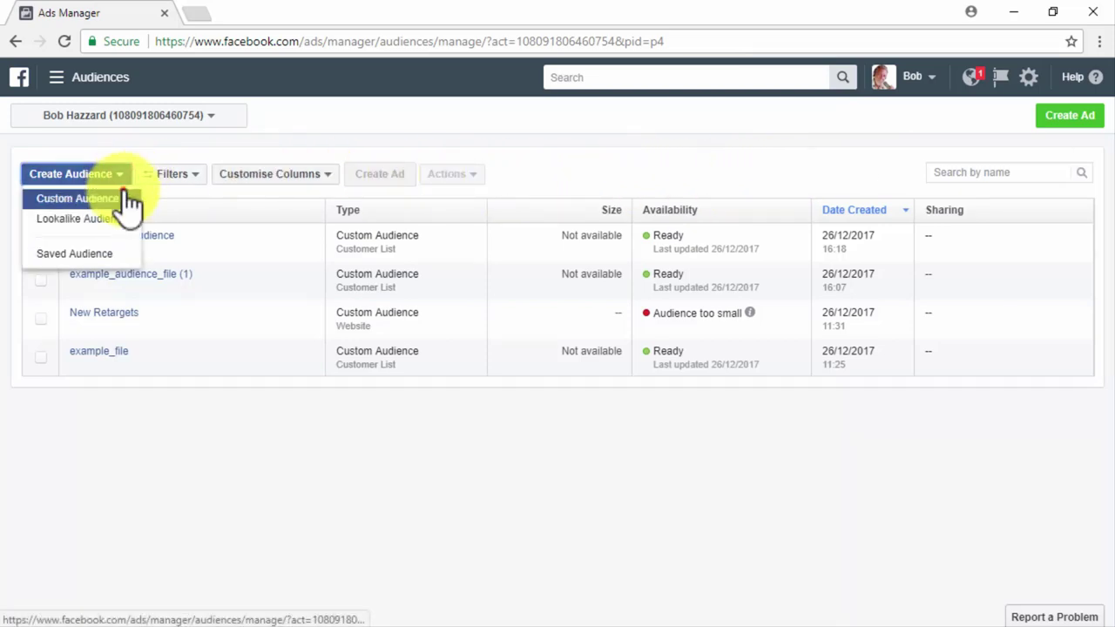
pyautogui.click(125, 199)
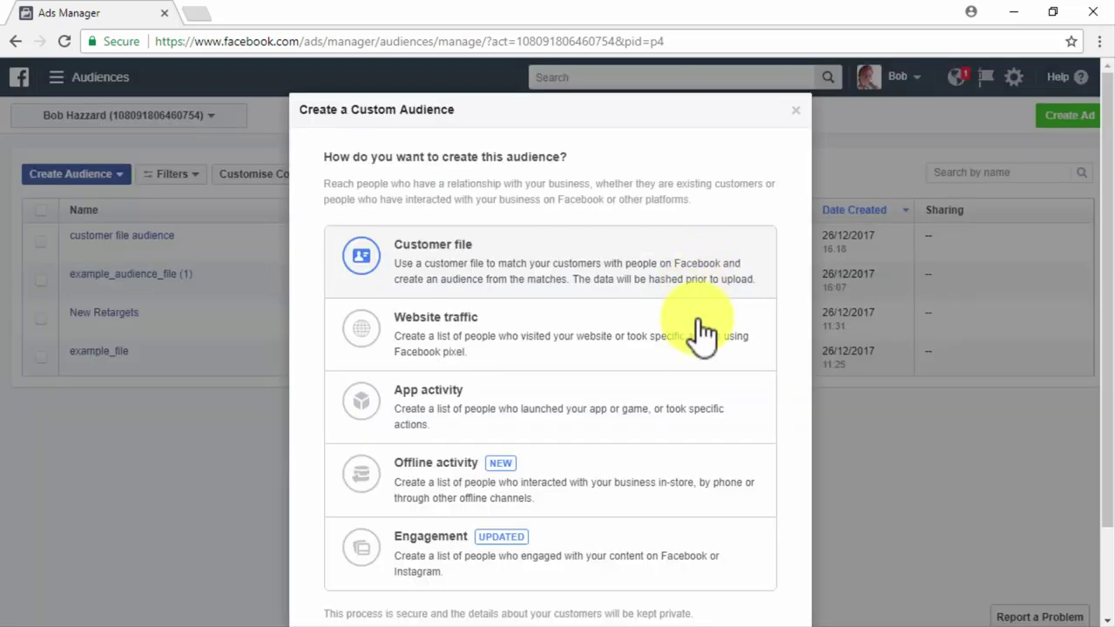
pyautogui.click(701, 414)
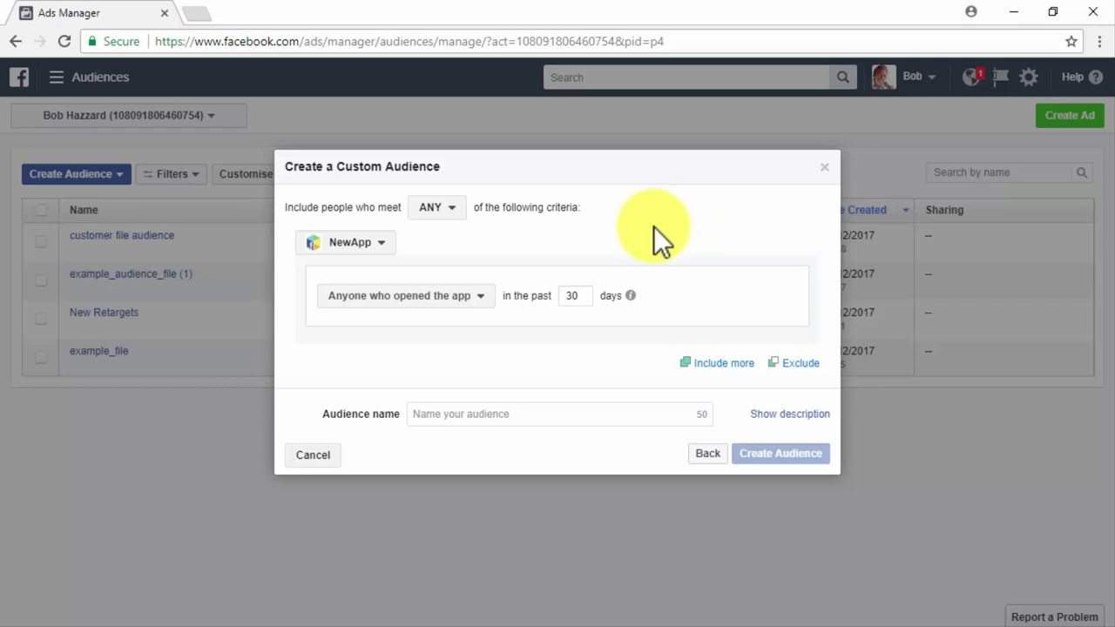
# Match ANY criteria, switch the source app to HazzardBob, and keep Anyone who opened the app.
pyautogui.click(459, 210)
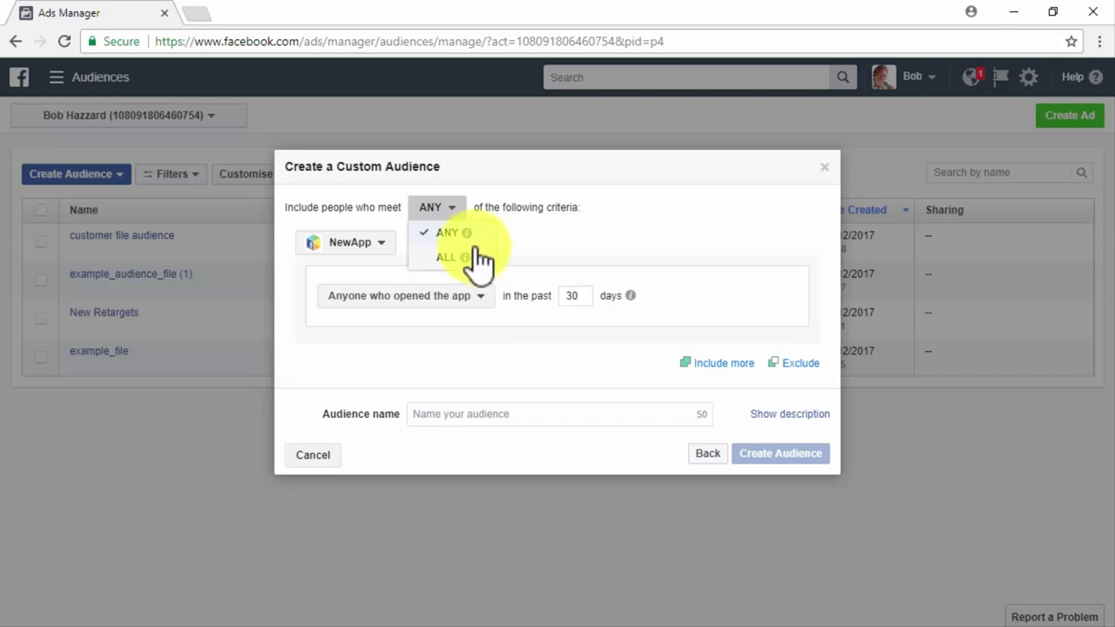
pyautogui.click(448, 233)
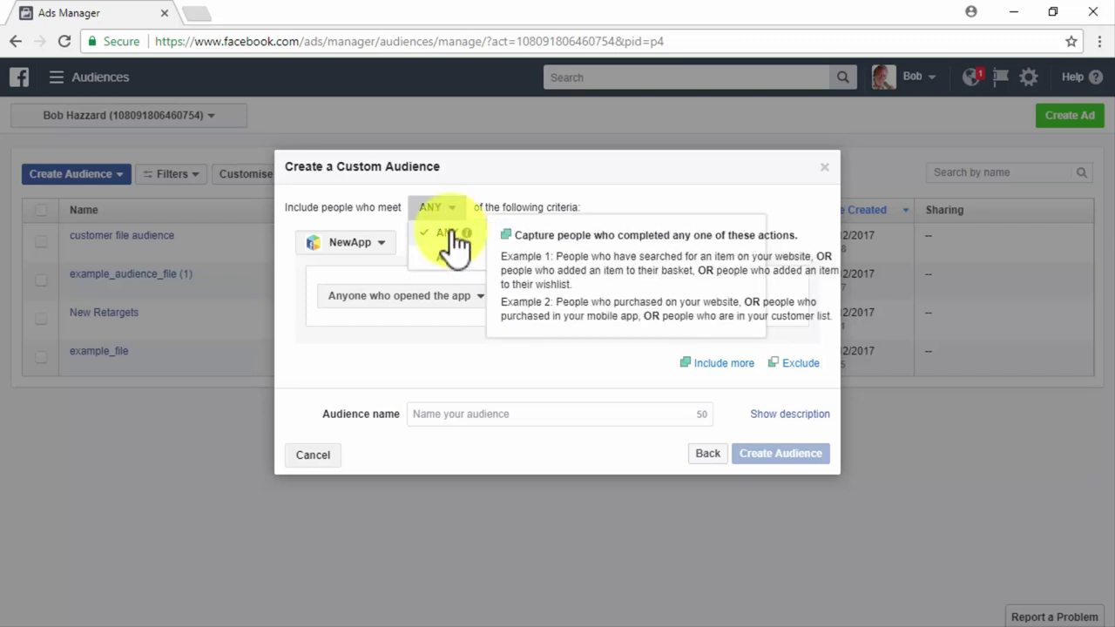
pyautogui.click(384, 245)
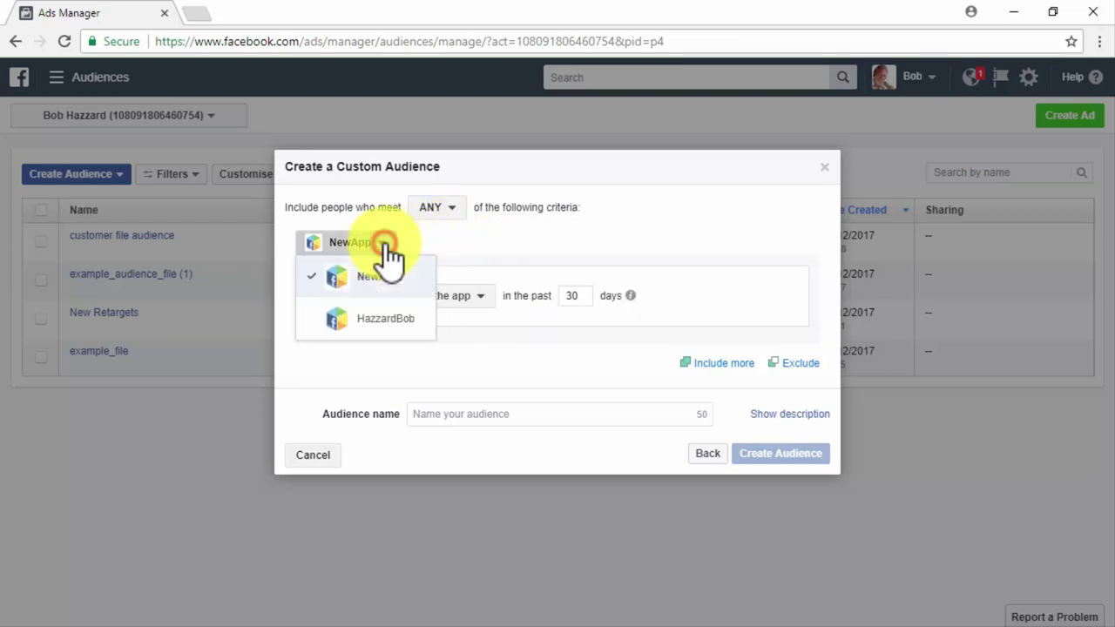
pyautogui.click(381, 315)
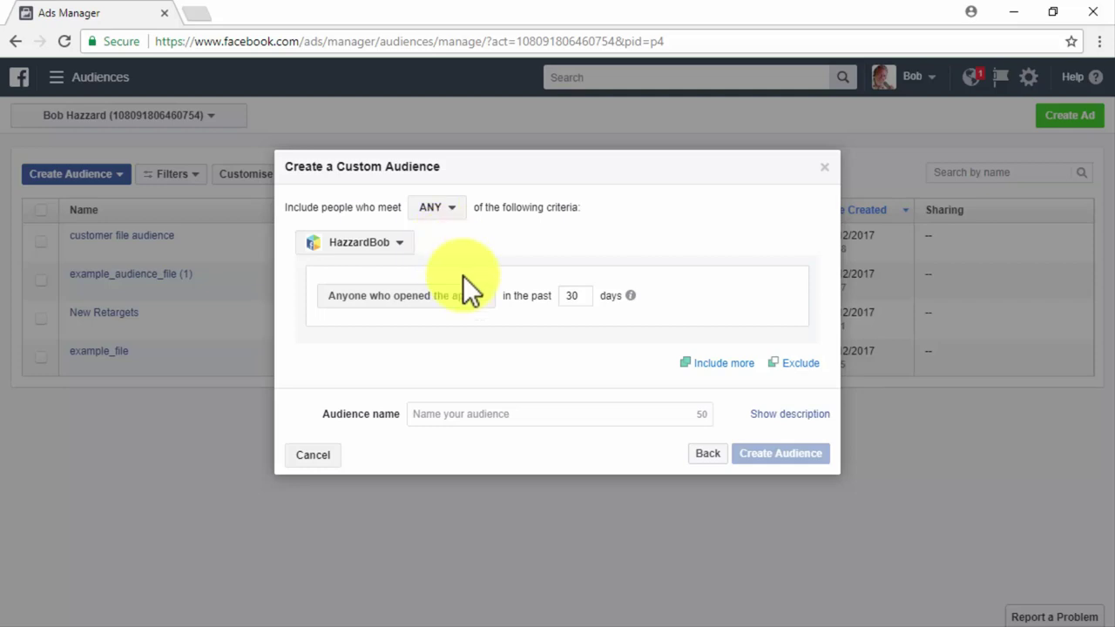
pyautogui.click(479, 300)
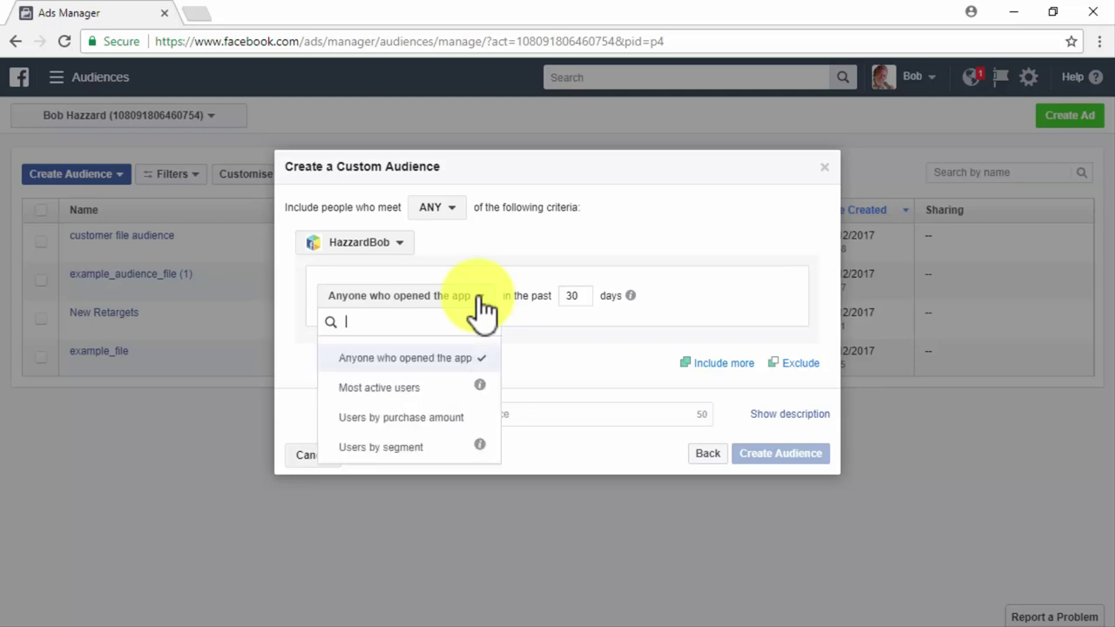
pyautogui.click(467, 356)
# Try the Most active users and Purchase amount criteria, each narrowed to the top 10%.
pyautogui.click(588, 295)
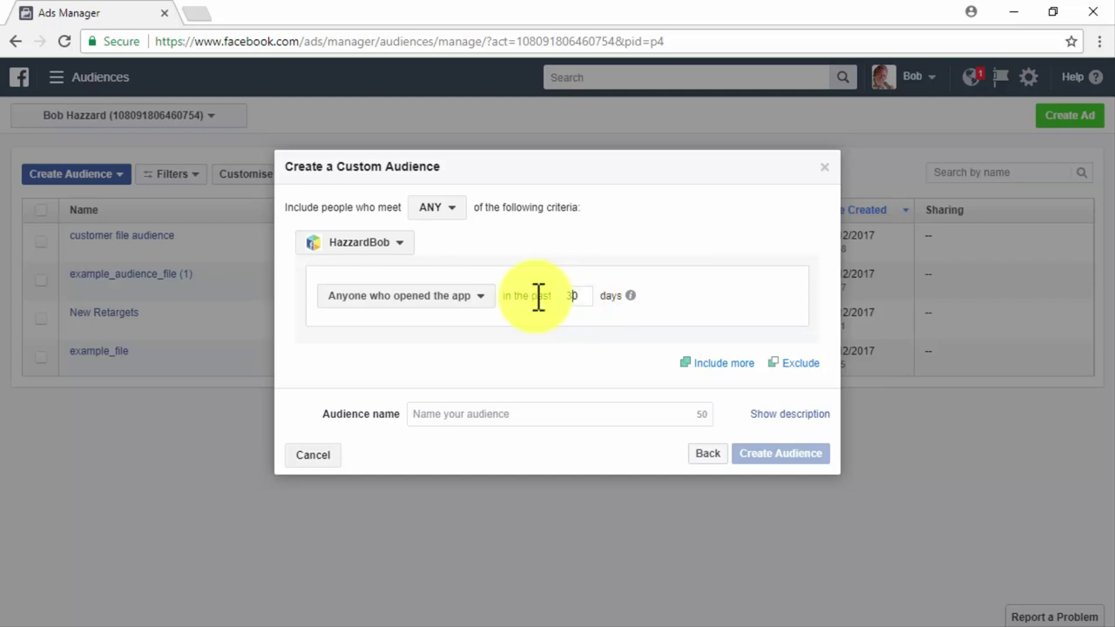
pyautogui.click(473, 294)
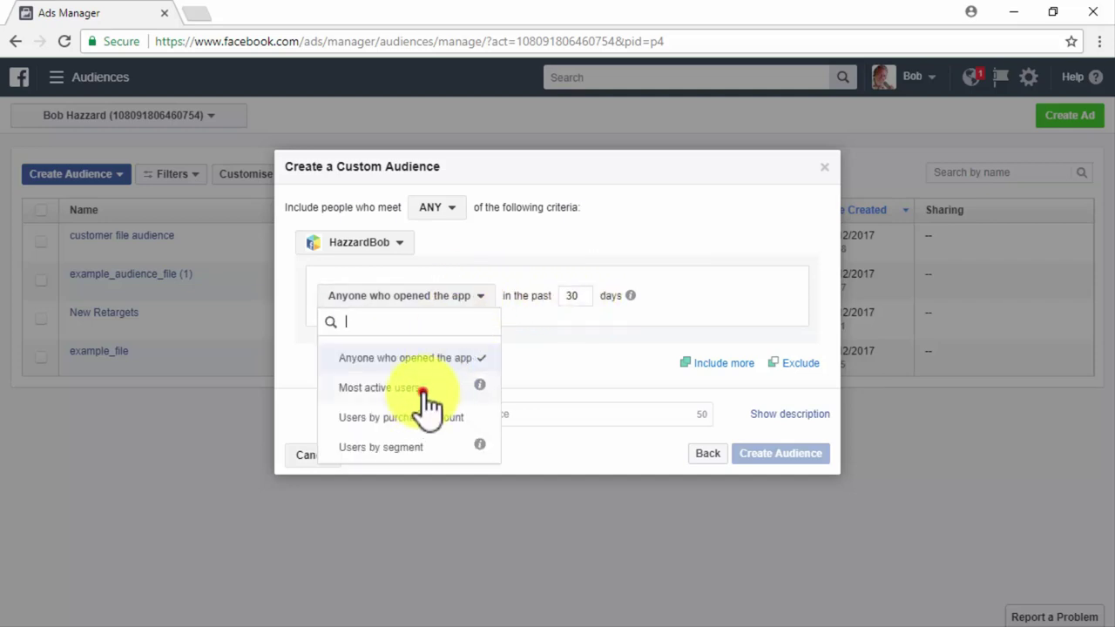
pyautogui.click(424, 394)
pyautogui.click(498, 301)
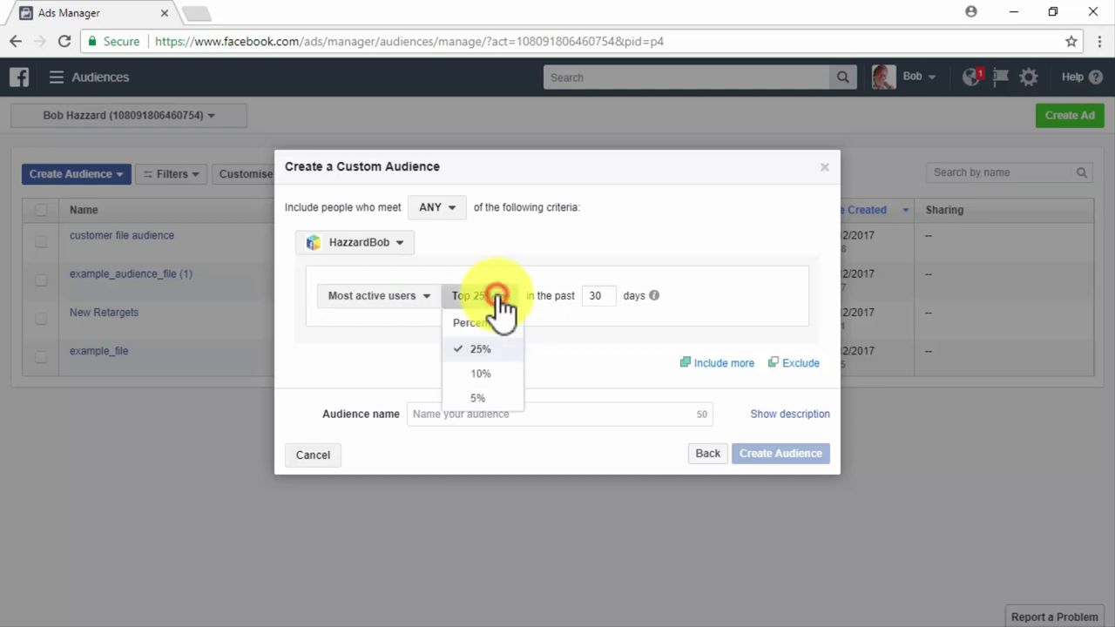
pyautogui.click(495, 373)
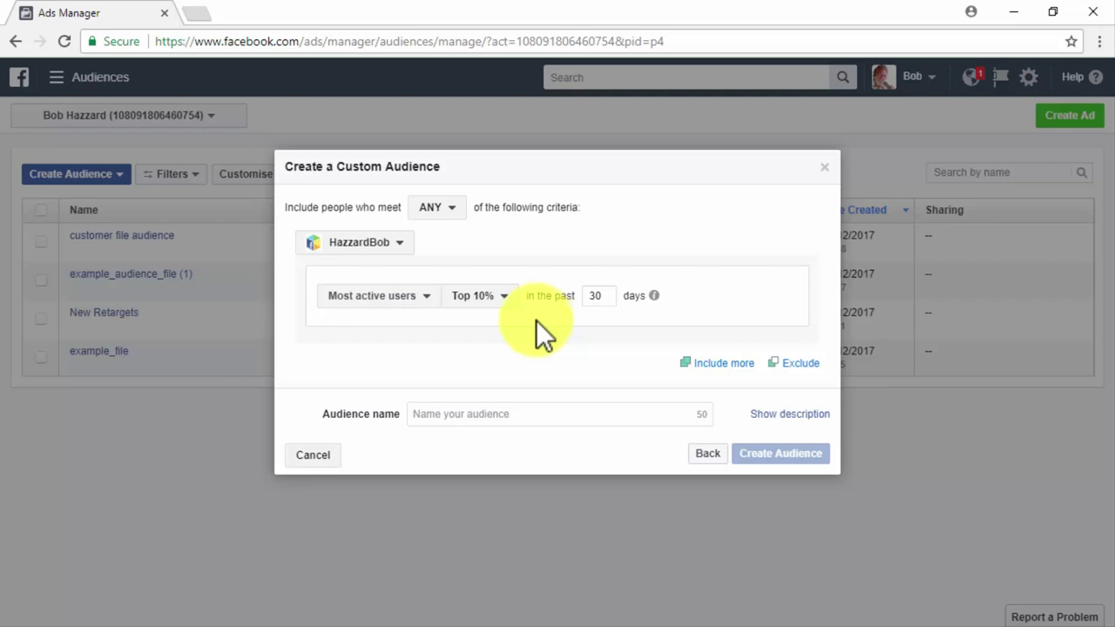
pyautogui.click(439, 295)
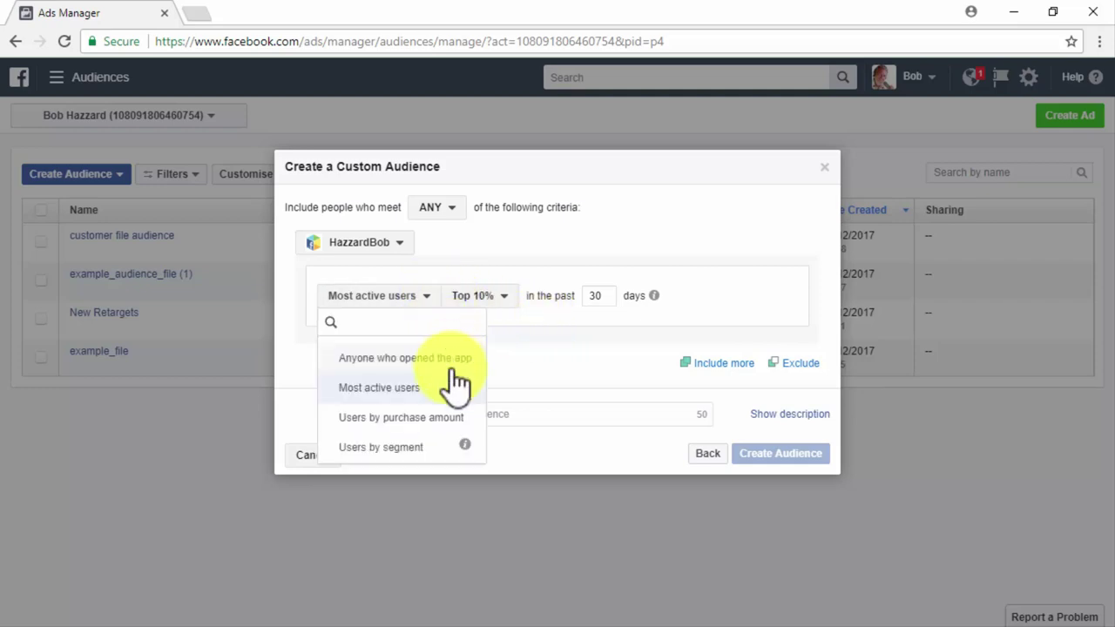
pyautogui.click(471, 418)
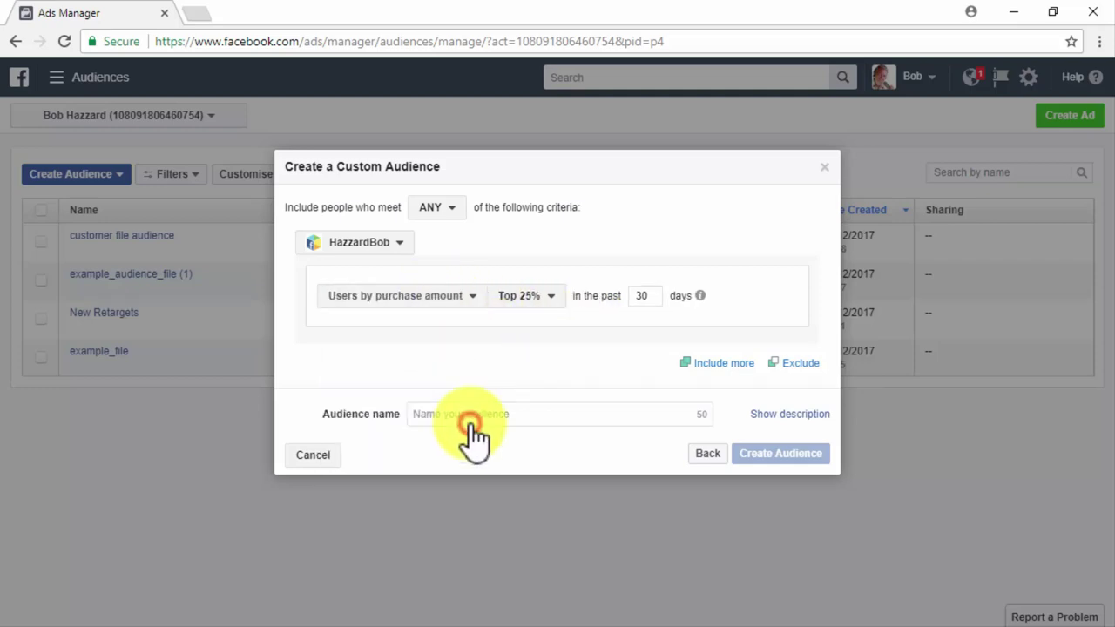
pyautogui.click(535, 301)
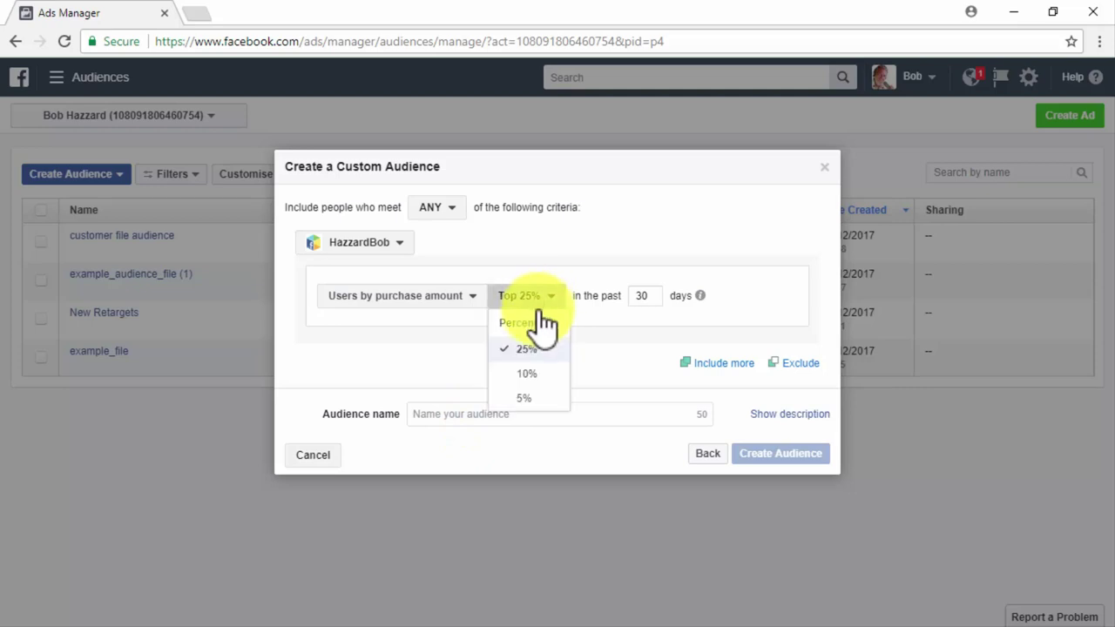
pyautogui.click(531, 371)
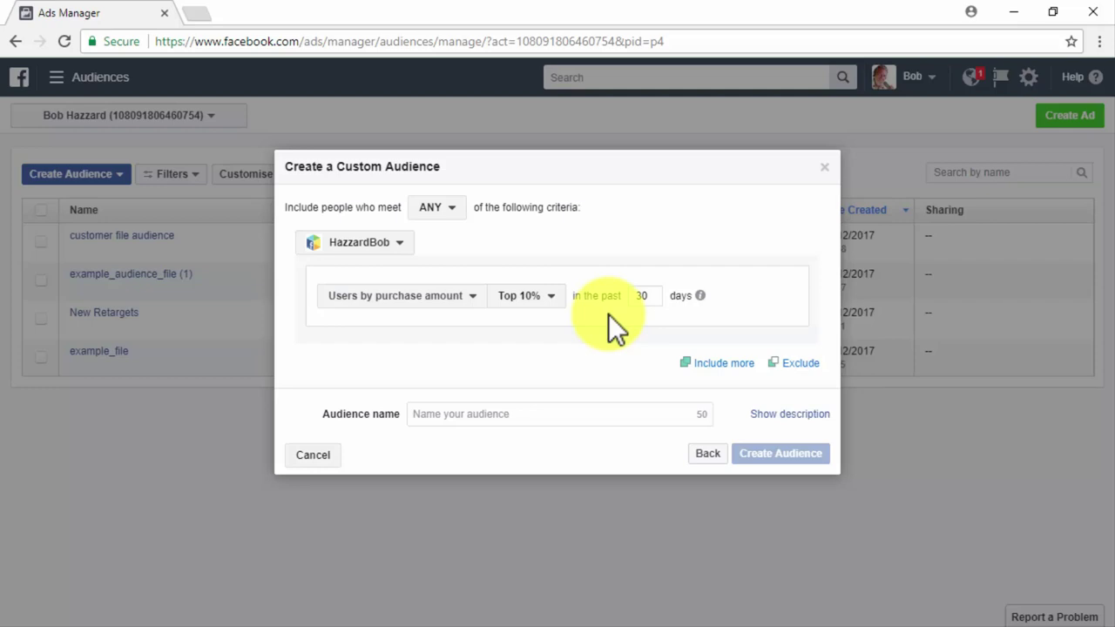
# Check the 30-day lookback and segment option, then revert to Anyone who opened the app.
pyautogui.click(655, 300)
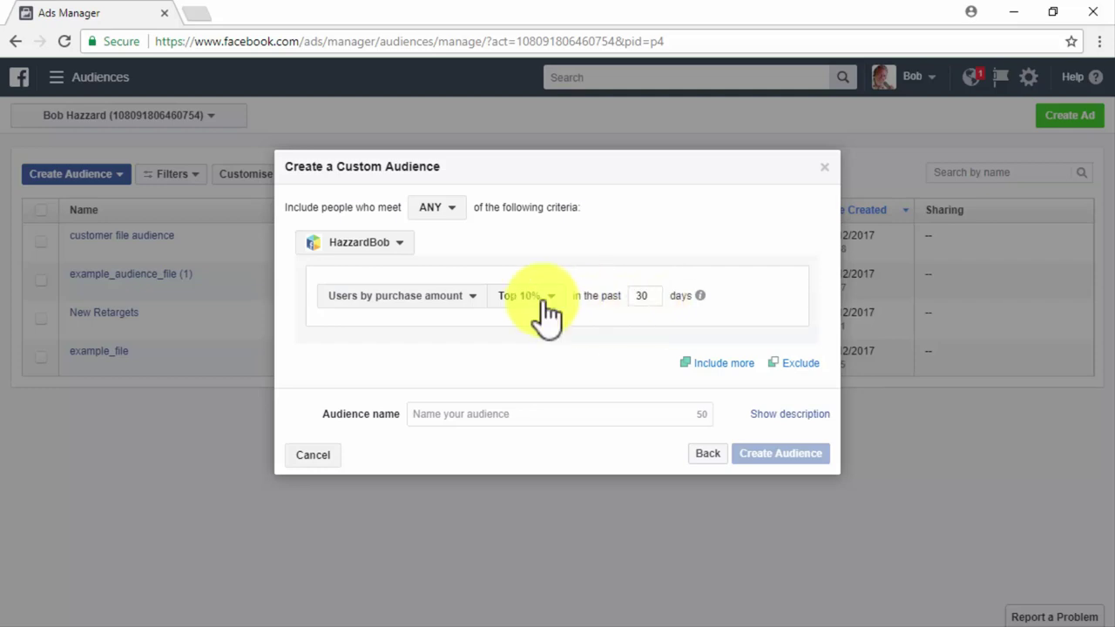
pyautogui.click(472, 295)
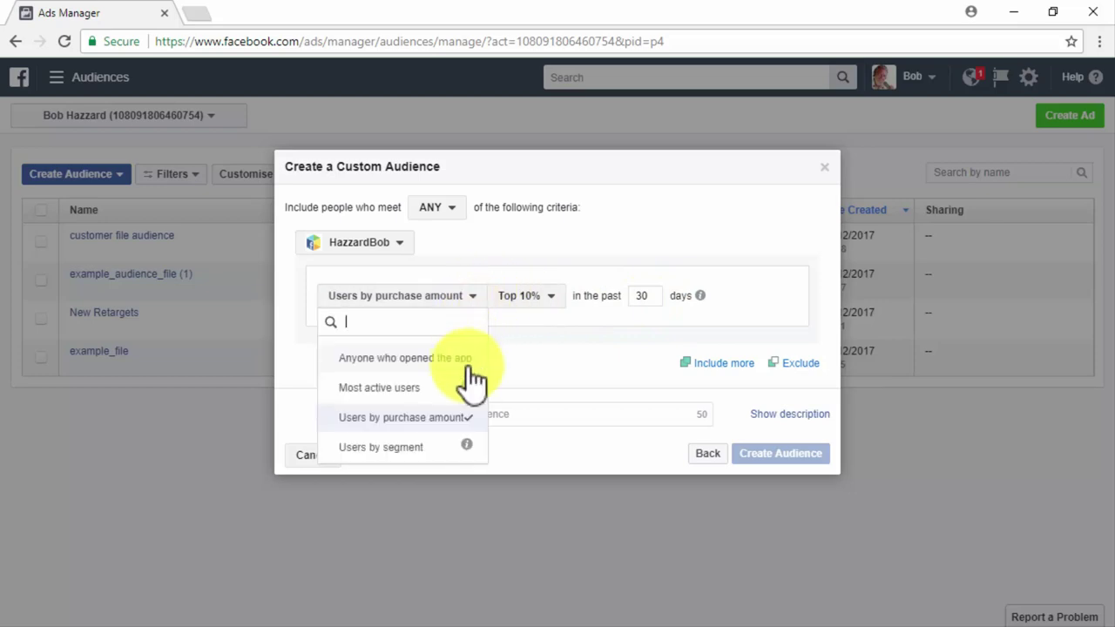
pyautogui.click(427, 447)
pyautogui.click(536, 316)
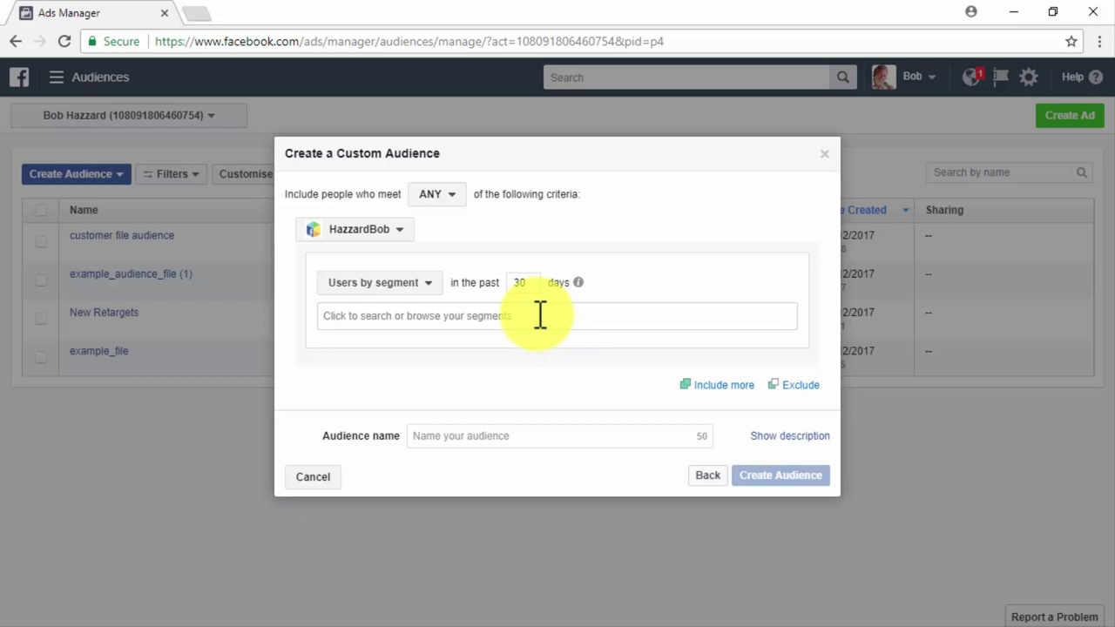
pyautogui.click(418, 292)
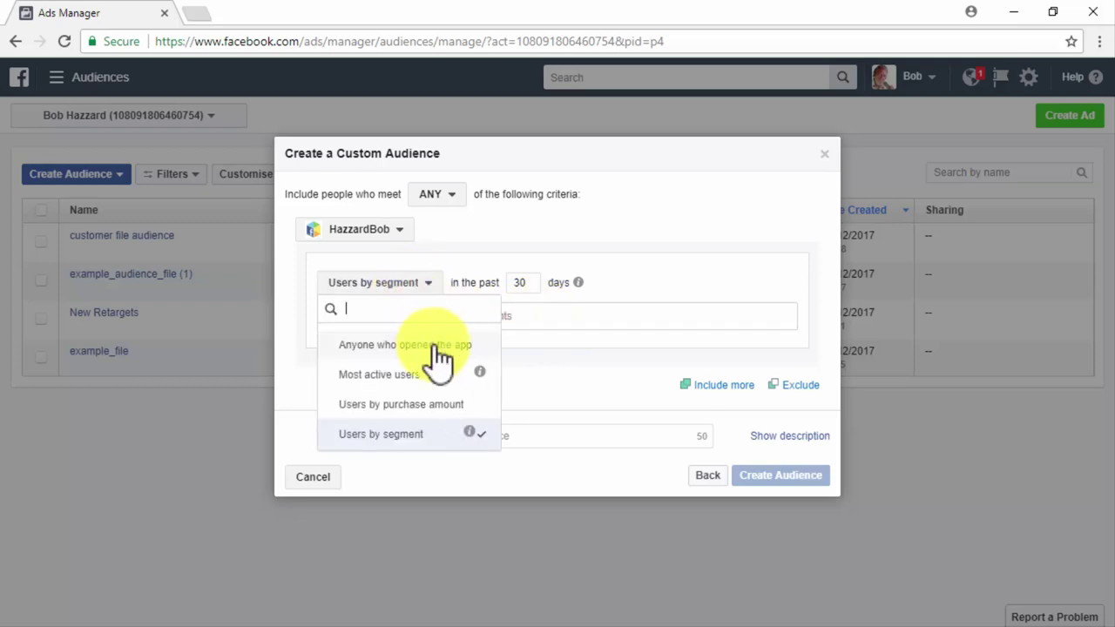
pyautogui.click(435, 346)
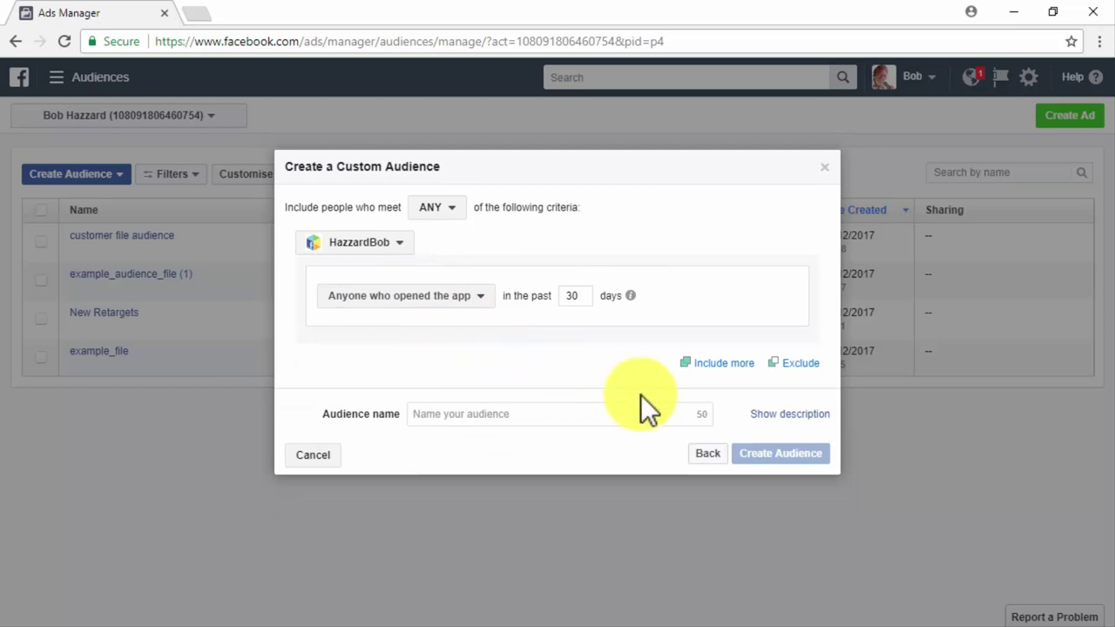
# Add the second app as an alternative criterion, and add then remove an Exclude block.
pyautogui.click(736, 366)
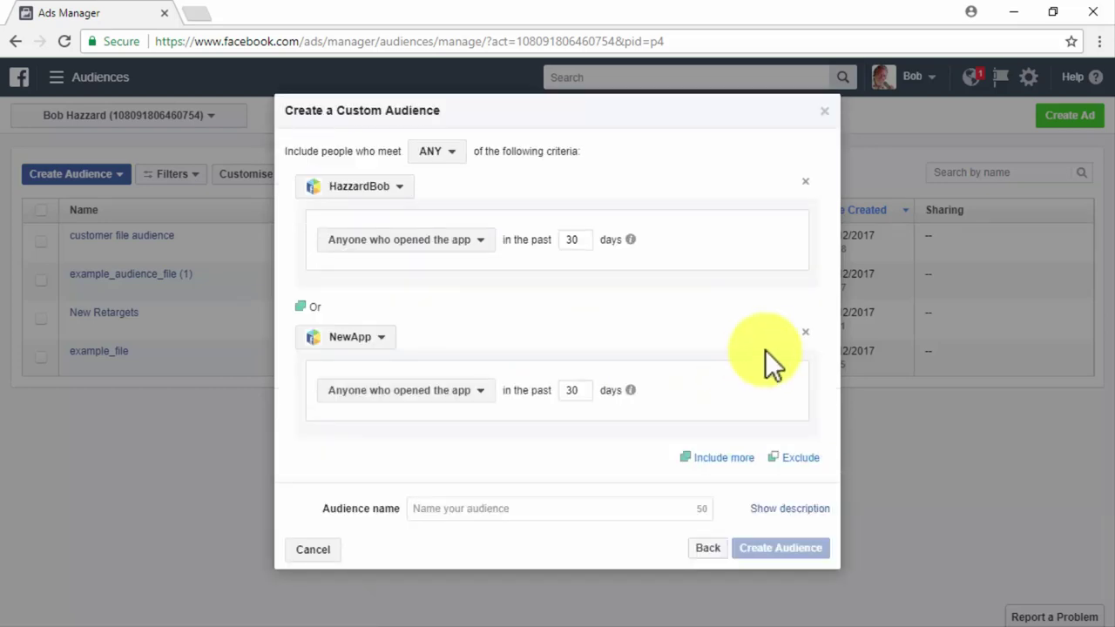
pyautogui.click(797, 458)
pyautogui.scroll(-2, 568, 484)
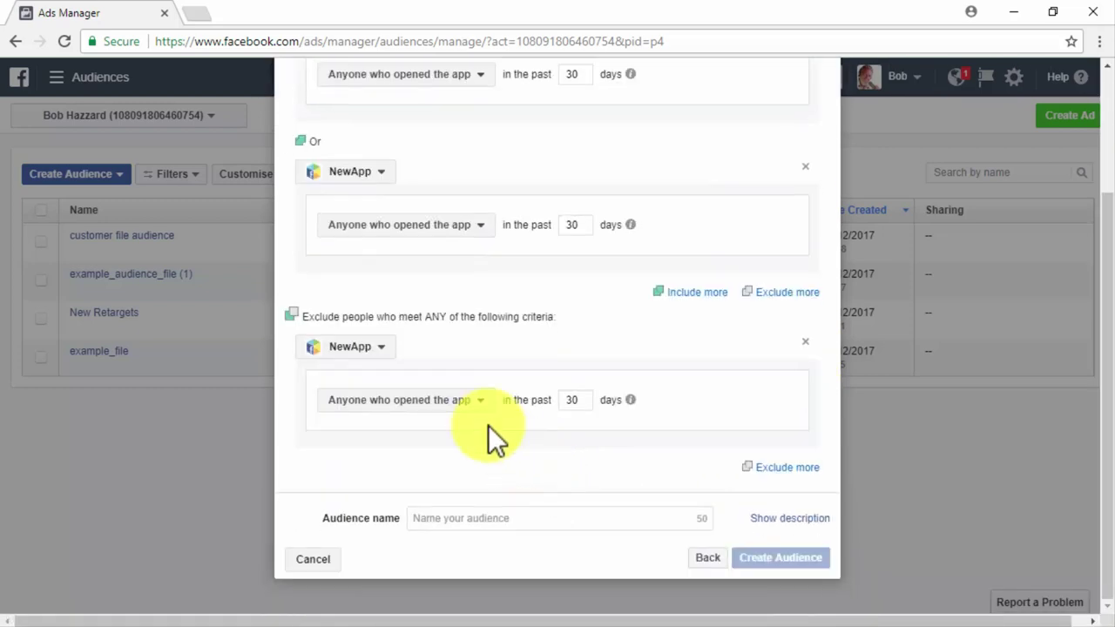
pyautogui.click(465, 403)
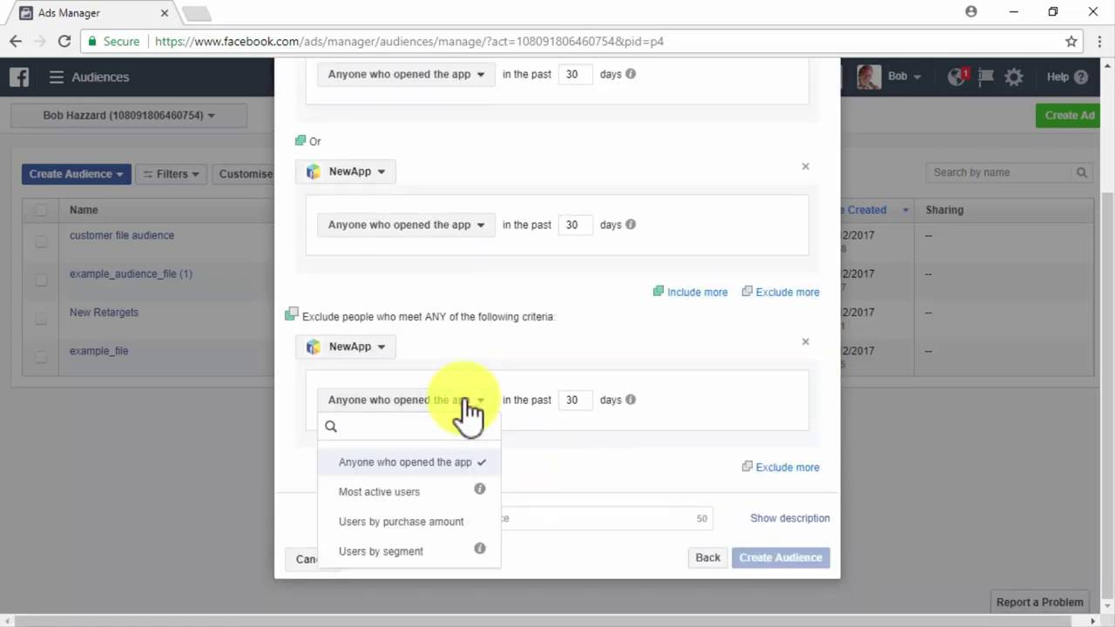
pyautogui.click(804, 342)
# Name the audience 'App Audience' and create it.
pyautogui.click(633, 514)
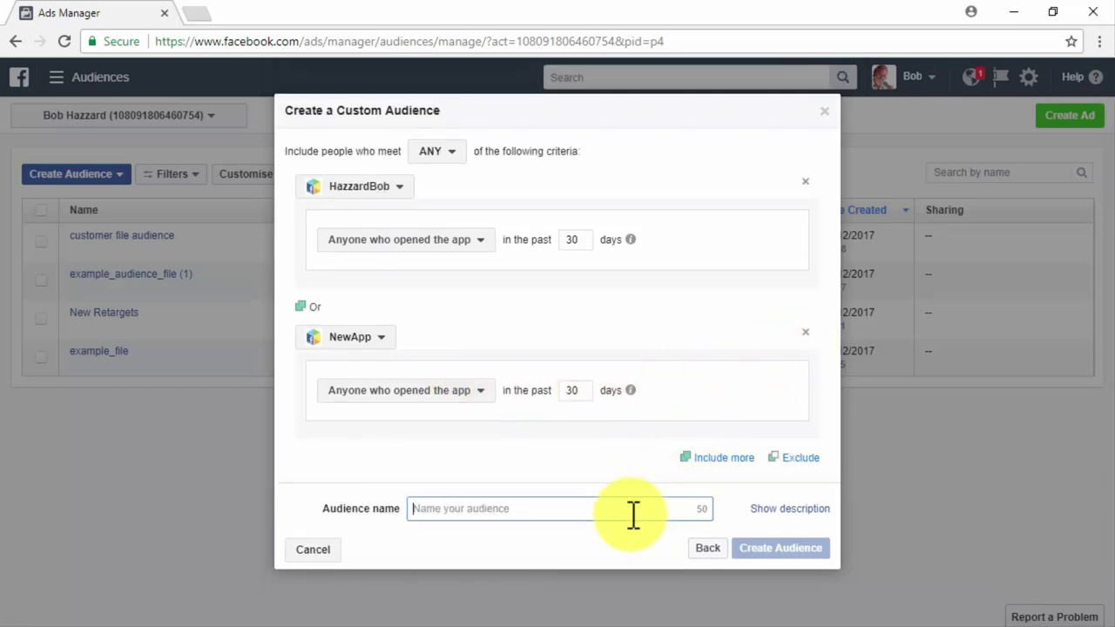
pyautogui.write('App Audience')
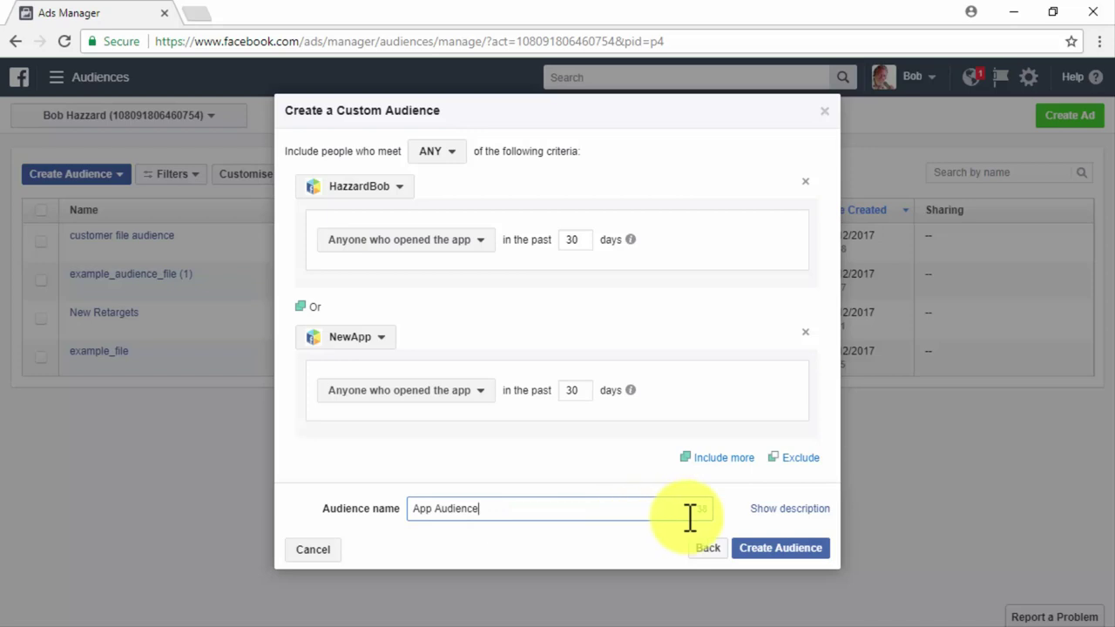
pyautogui.click(786, 544)
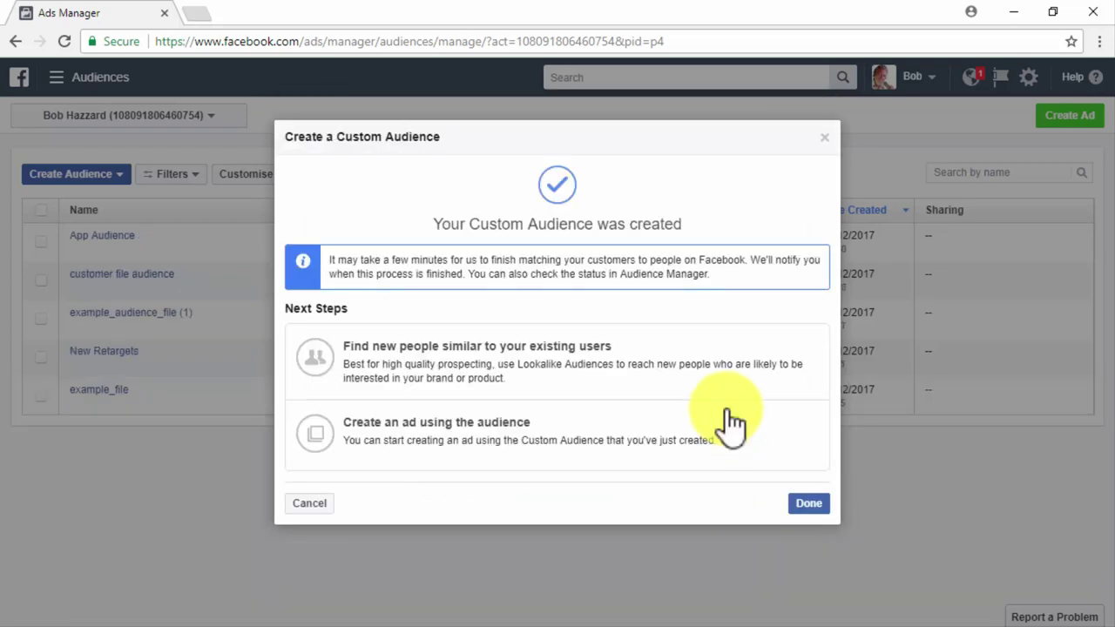
# Create a Traffic campaign from App Audience named 'Remarketing Traffic'.
pyautogui.click(728, 429)
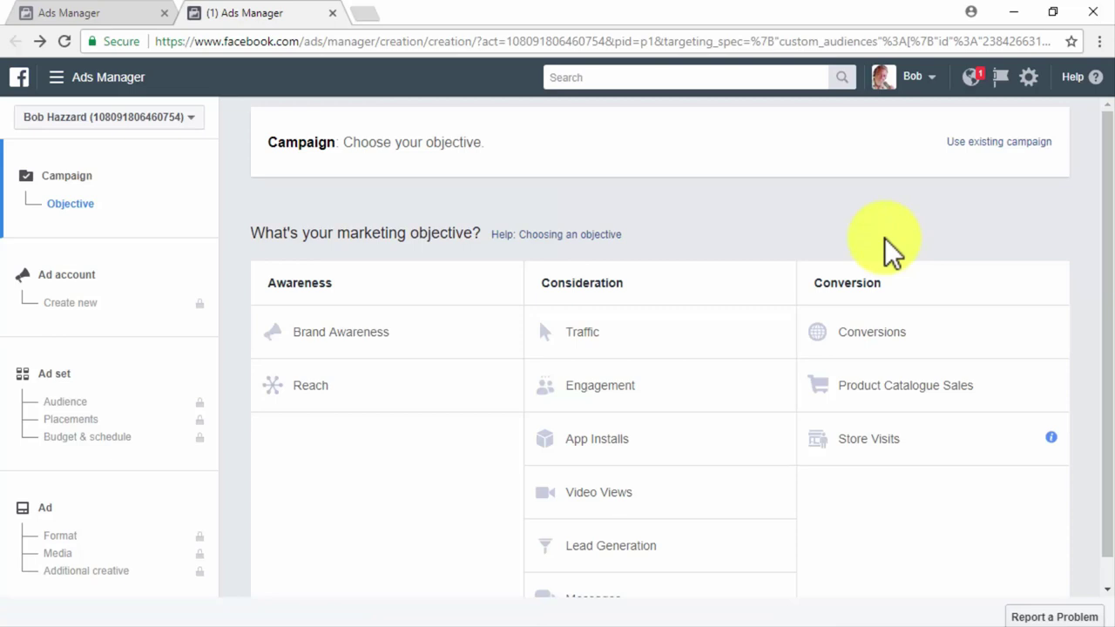
pyautogui.click(746, 336)
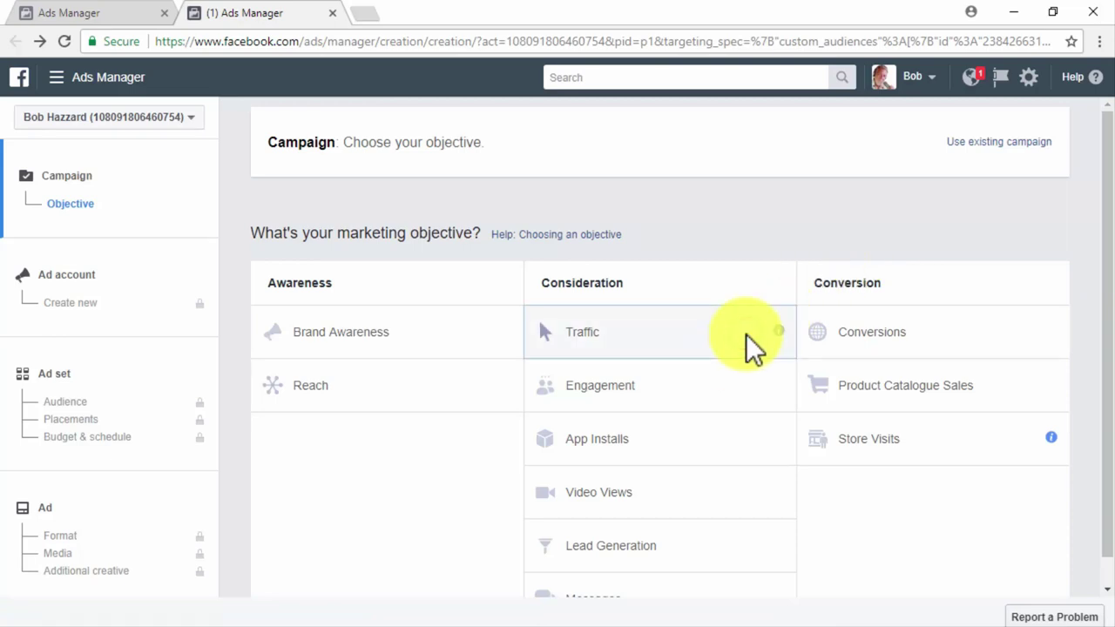
pyautogui.click(788, 407)
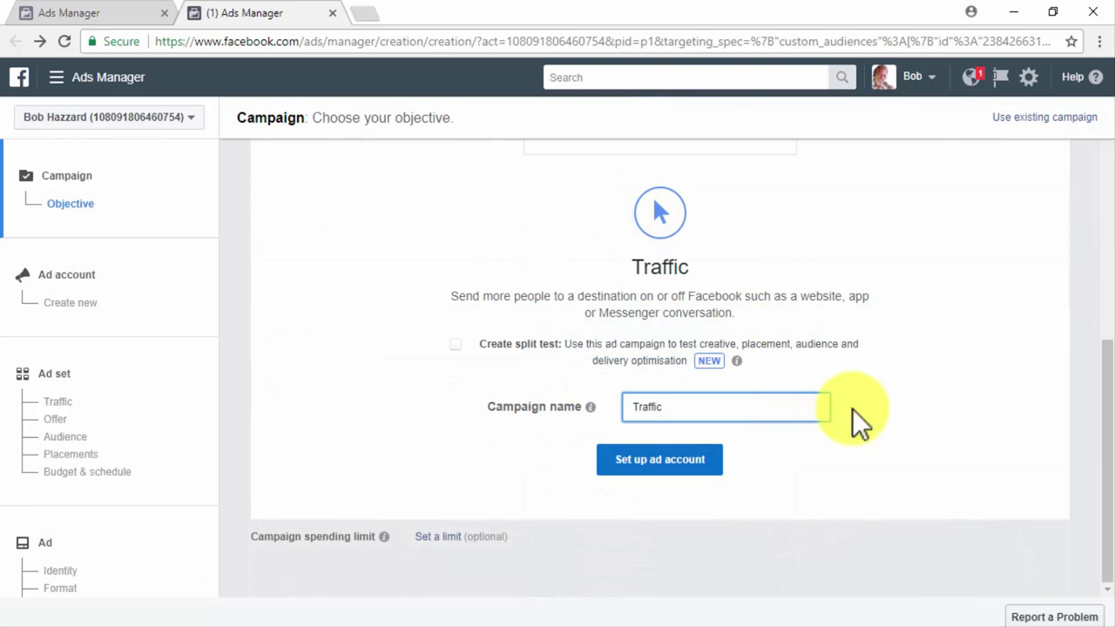
pyautogui.press('Home')
pyautogui.write('Remarketing')
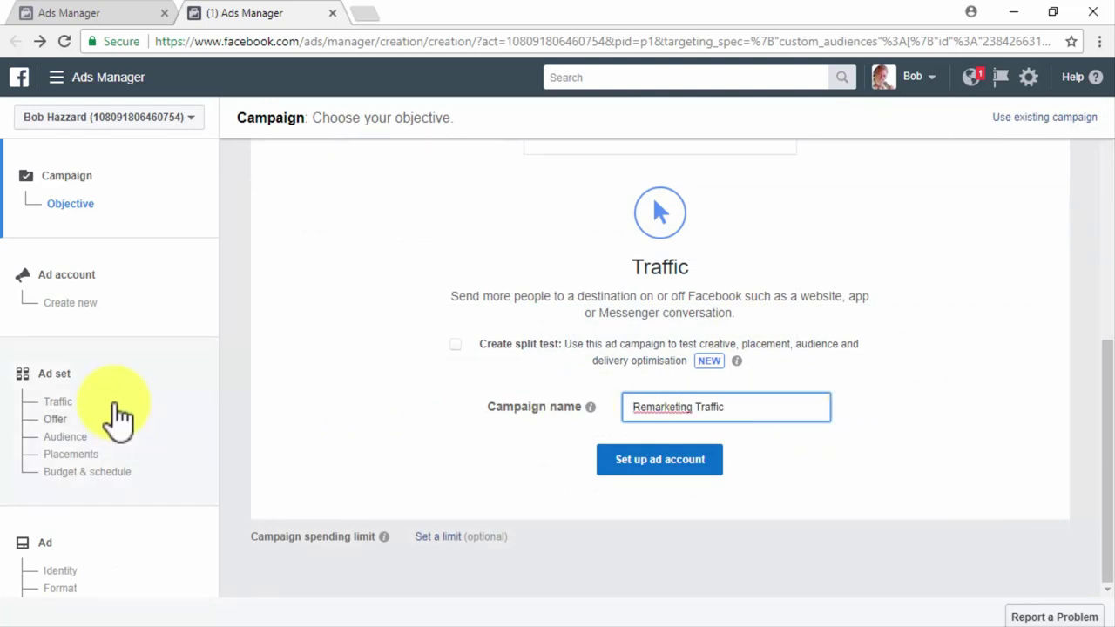
pyautogui.click(50, 380)
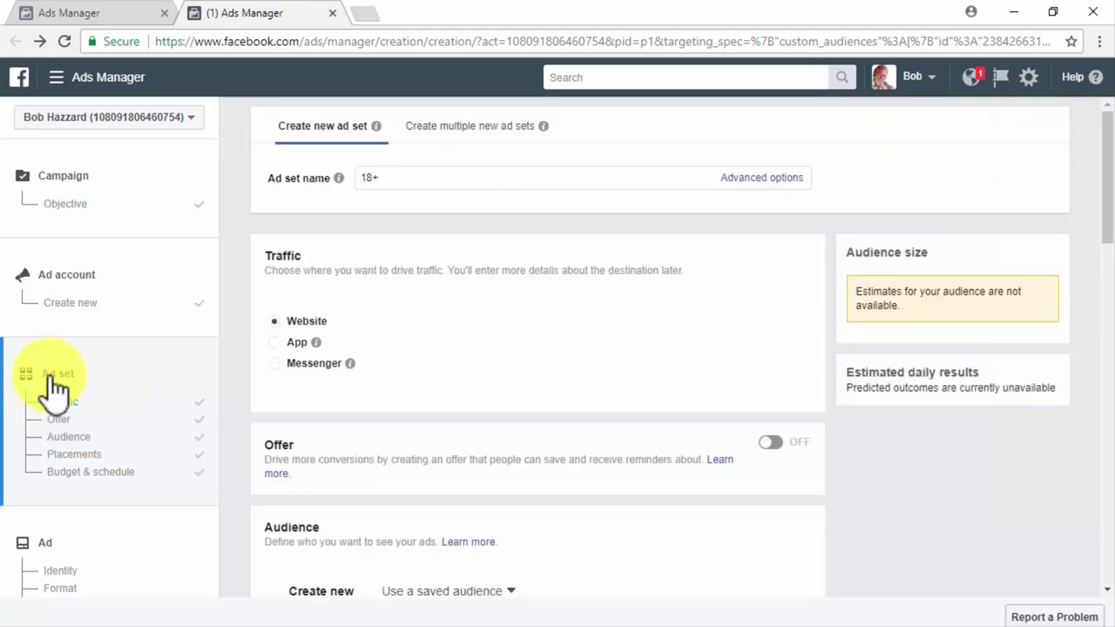
# Rename the ad set 'Remarketing Ad Set 3' and toggle Offer on and back off.
pyautogui.click(428, 183)
pyautogui.tripleClick(428, 183)
pyautogui.write('Remarketing Ad Set 3')
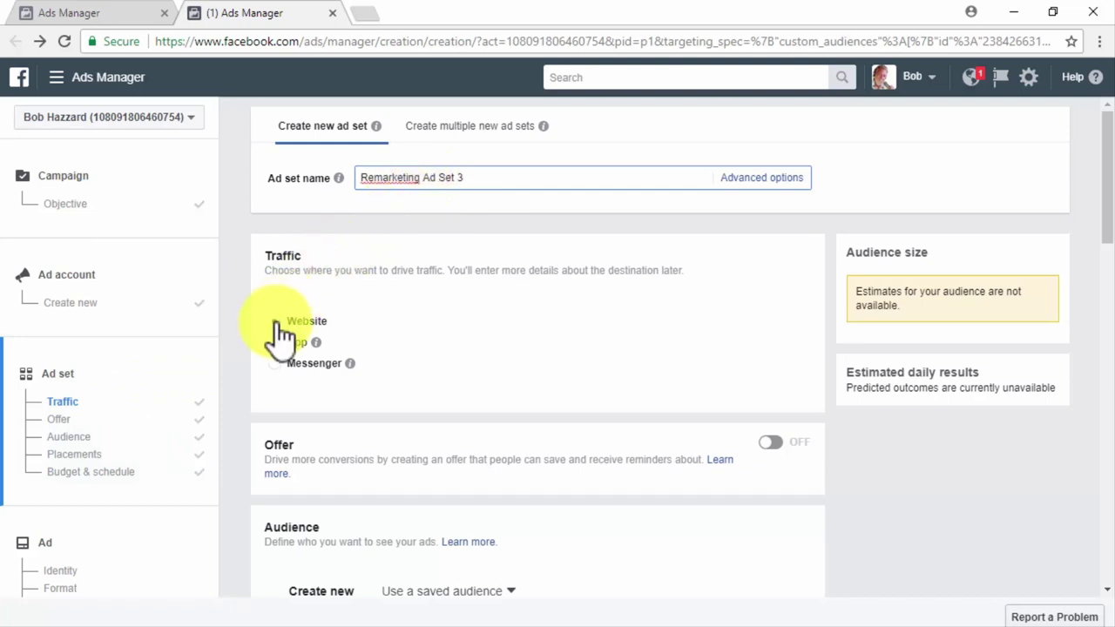
pyautogui.click(772, 443)
pyautogui.click(772, 443)
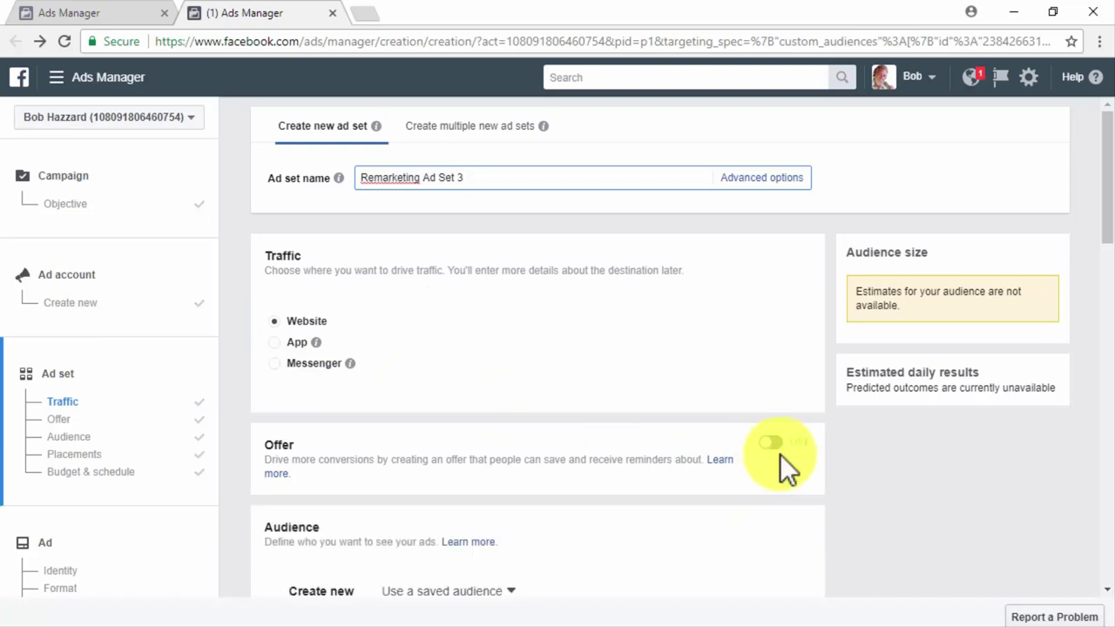
# Add English (All) as the ad set's target language.
pyautogui.scroll(-1, 841, 496)
pyautogui.scroll(-3, 841, 496)
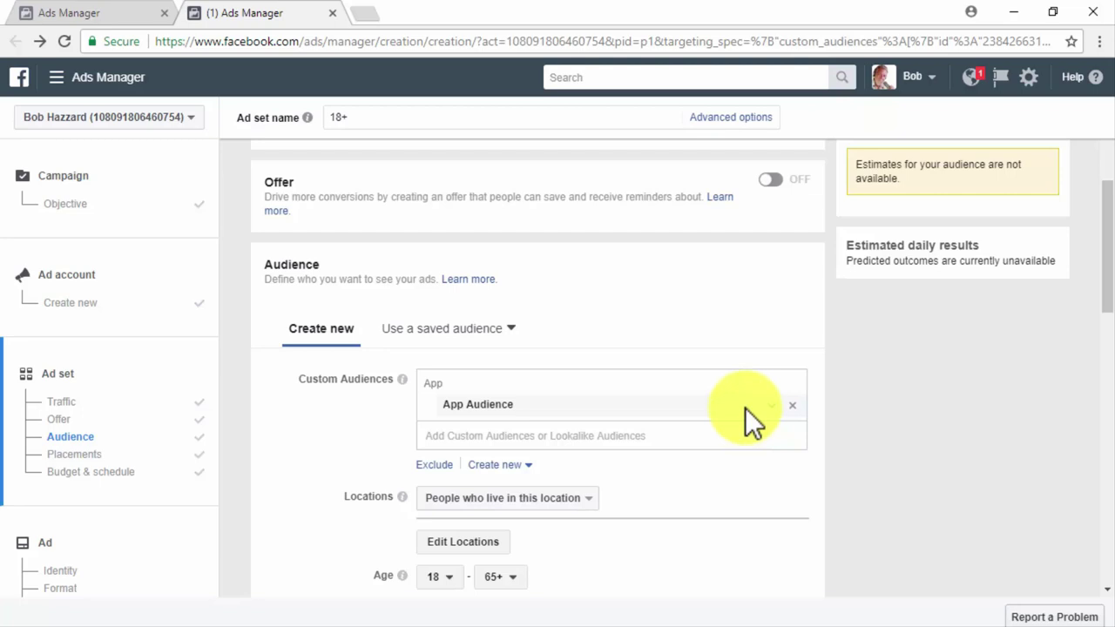
pyautogui.scroll(-2, 831, 497)
pyautogui.scroll(-1, 831, 497)
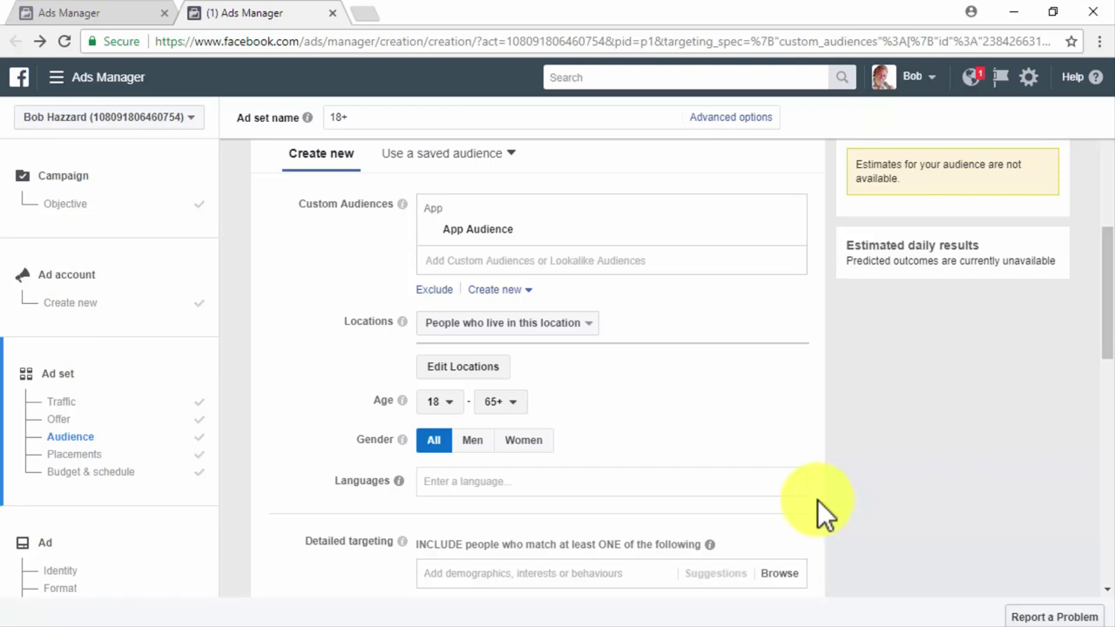
pyautogui.click(528, 480)
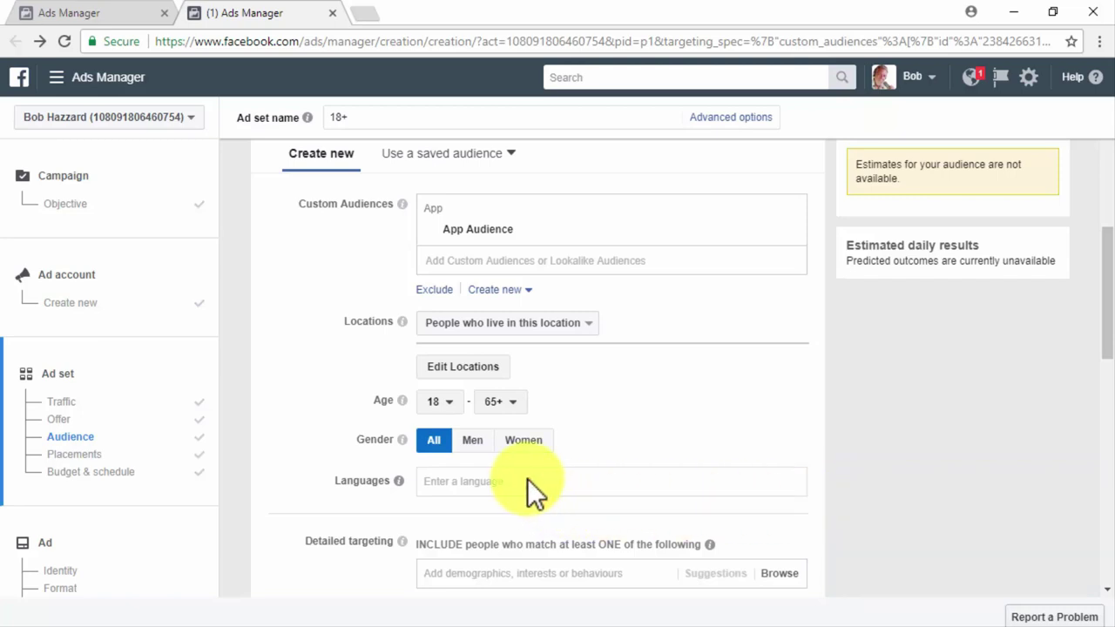
pyautogui.write('eng')
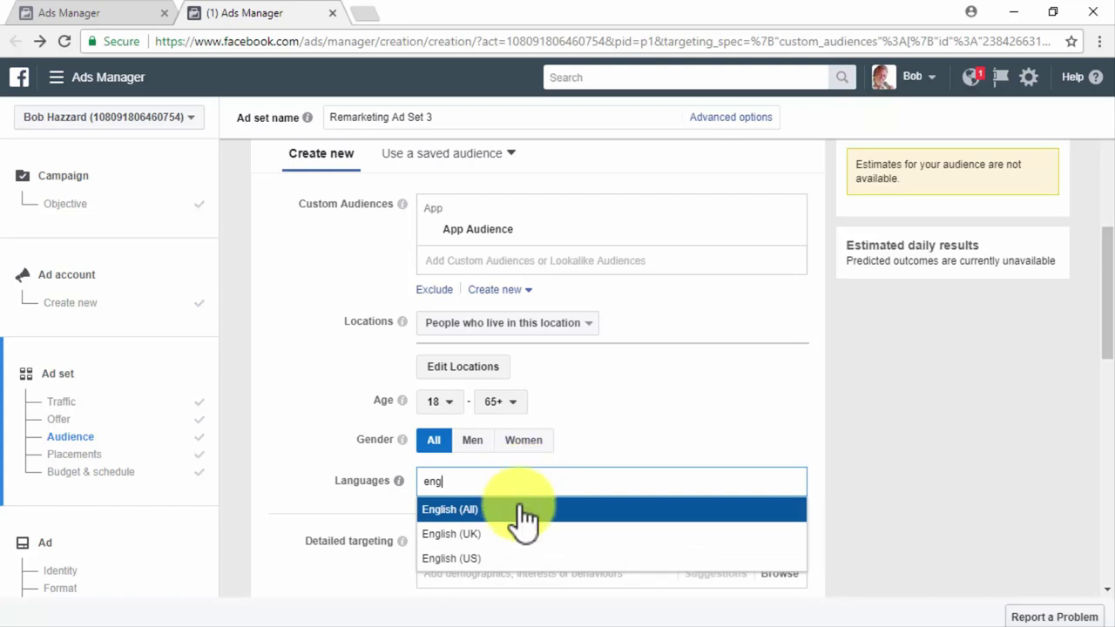
pyautogui.click(525, 517)
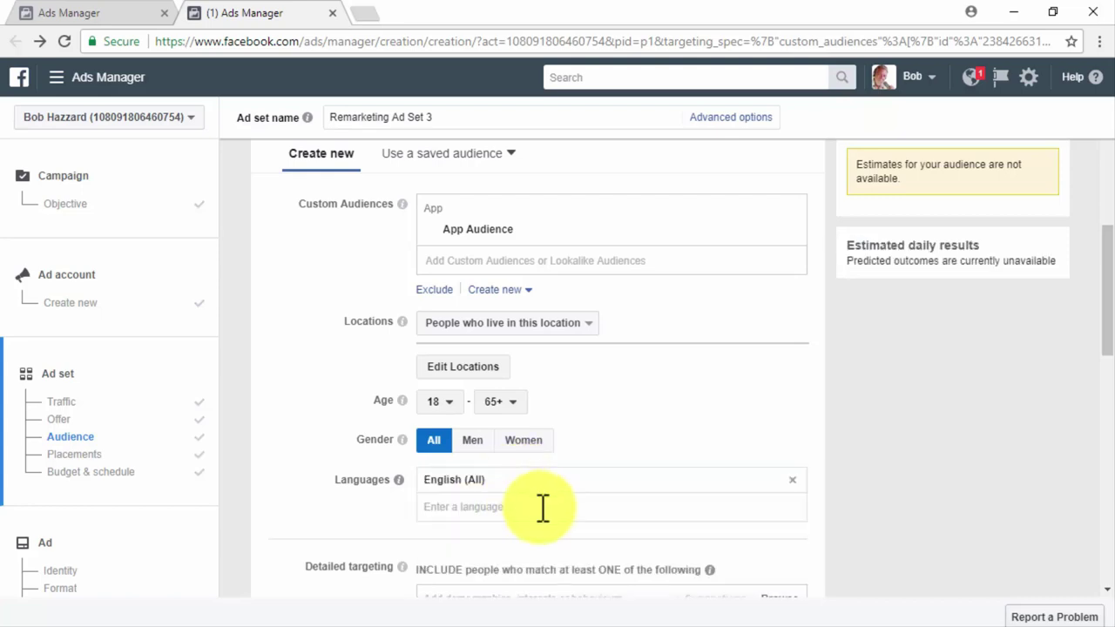
# Set the daily budget to $40.00 and continue to the ad step.
pyautogui.scroll(-4, 834, 554)
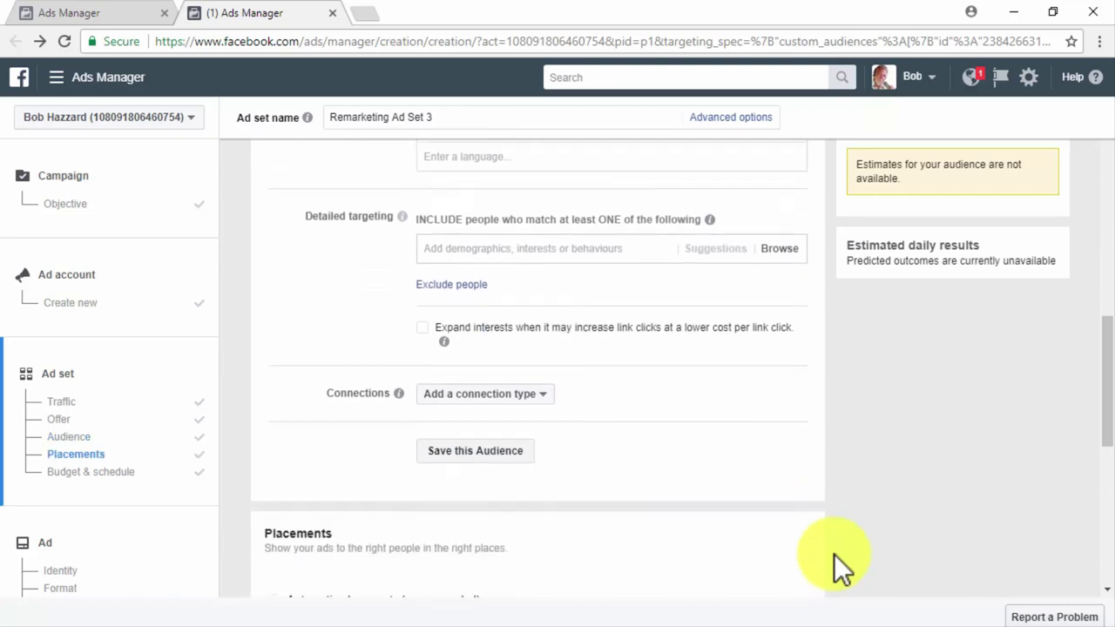
pyautogui.scroll(-3, 834, 554)
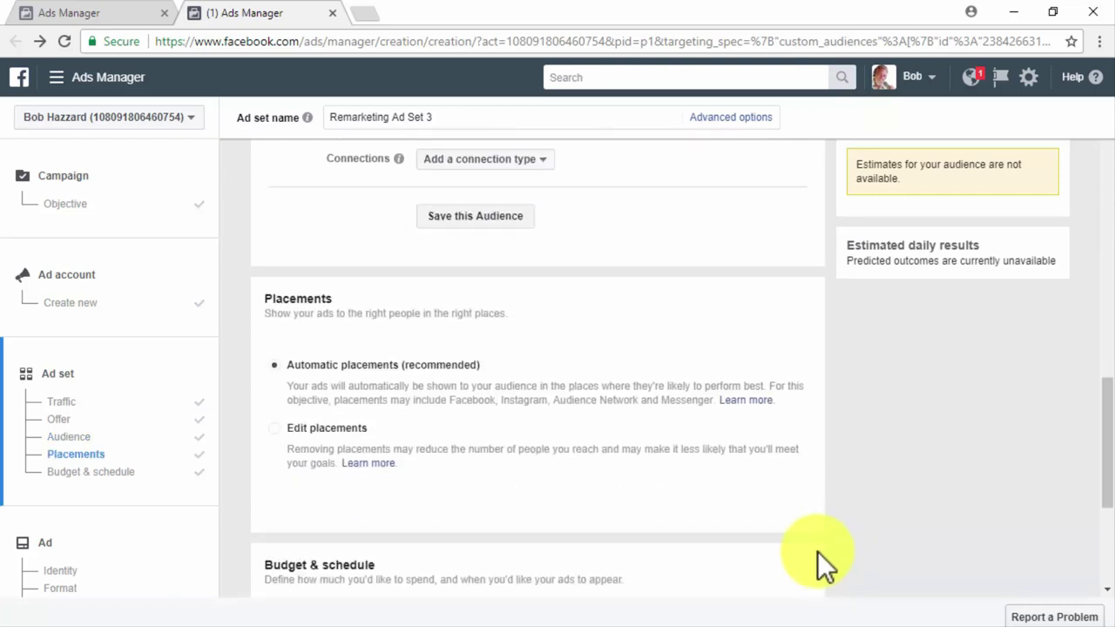
pyautogui.scroll(-1, 817, 551)
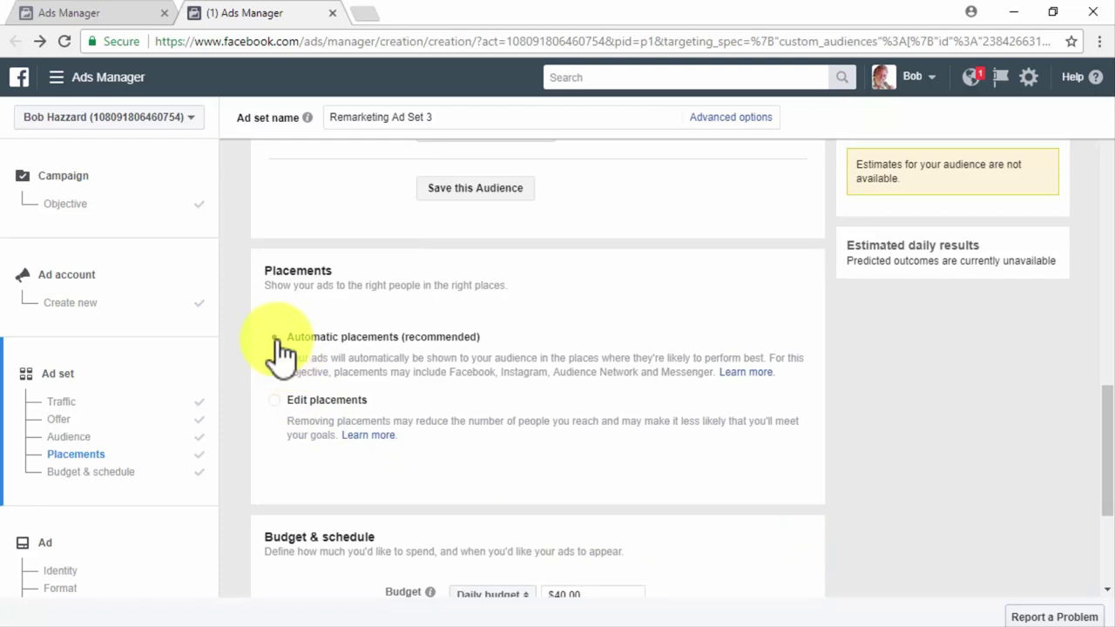
pyautogui.scroll(-3, 747, 470)
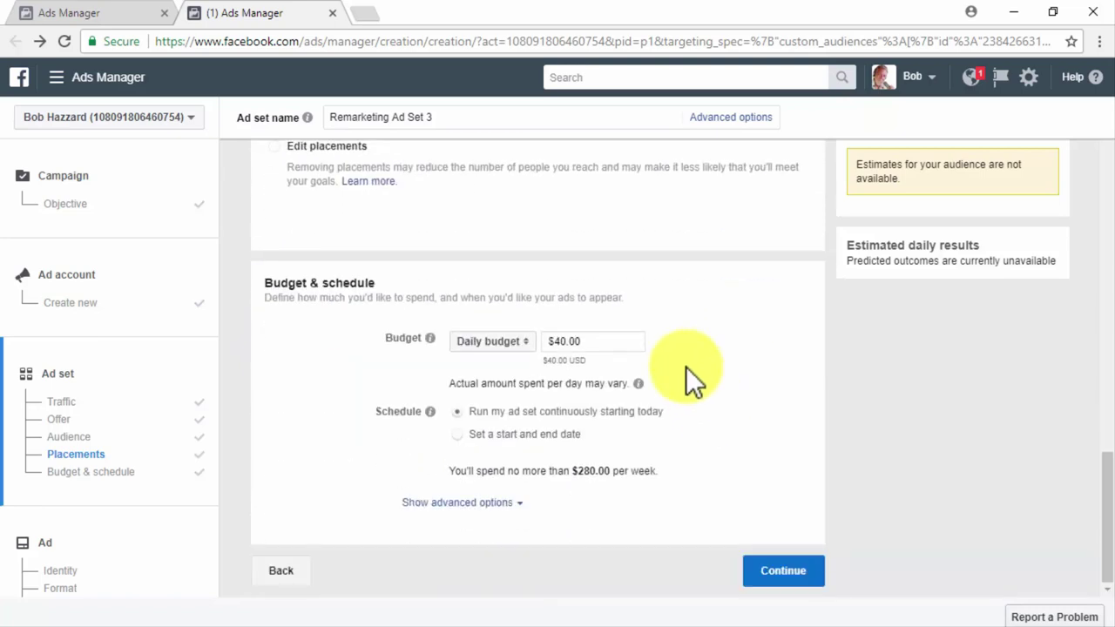
pyautogui.click(562, 341)
pyautogui.press('BackSpace')
pyautogui.write('3')
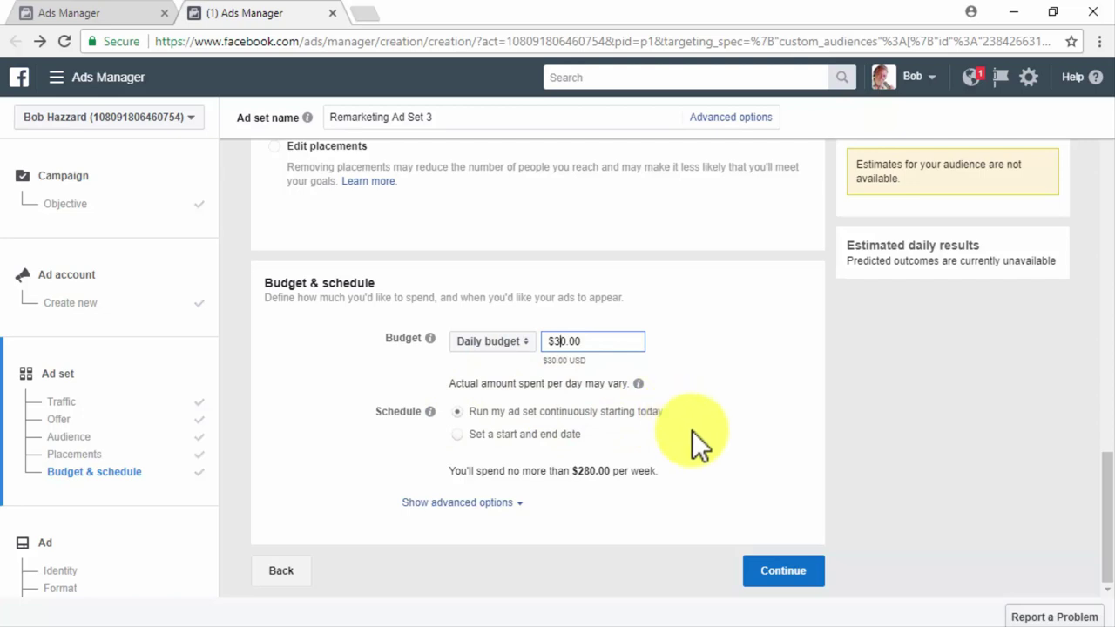
pyautogui.press('BackSpace')
pyautogui.write('4')
pyautogui.click(809, 565)
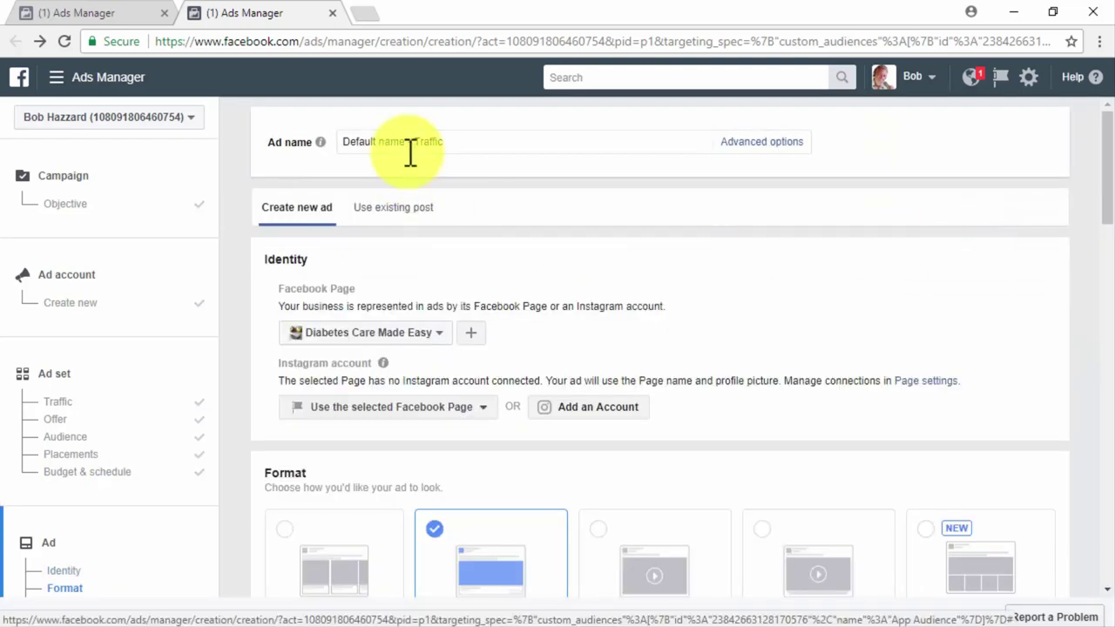
# Name the ad 'Remarketing Traffic 3' and use an existing post from Diabetes Care Made Easy.
pyautogui.click(410, 141)
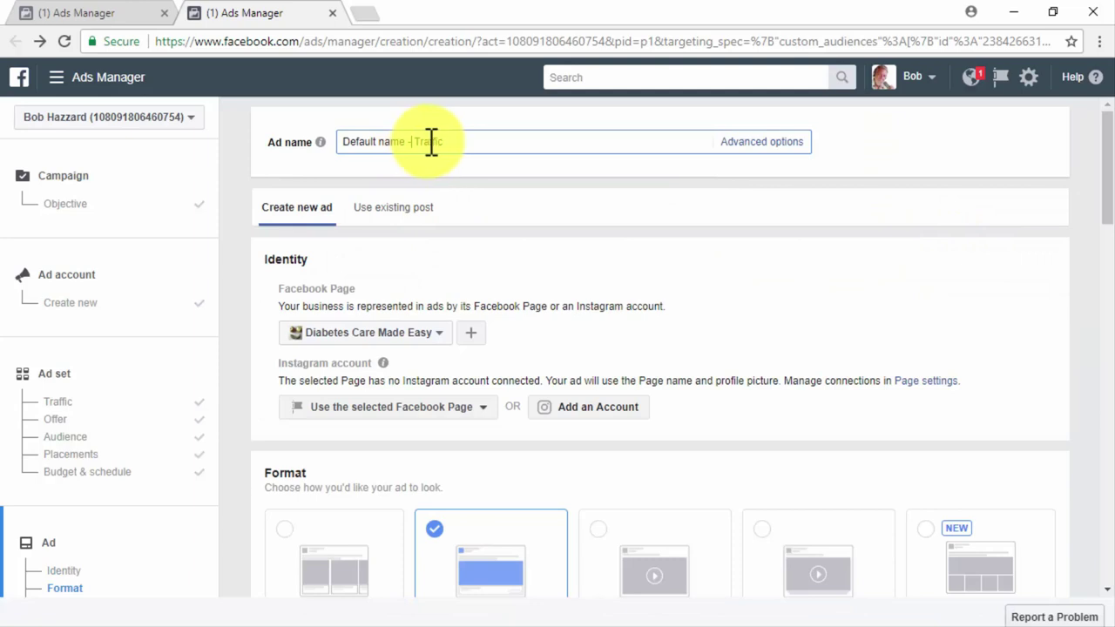
pyautogui.hotkey('ctrl', 'a')
pyautogui.write('Remarketing Traffic 3')
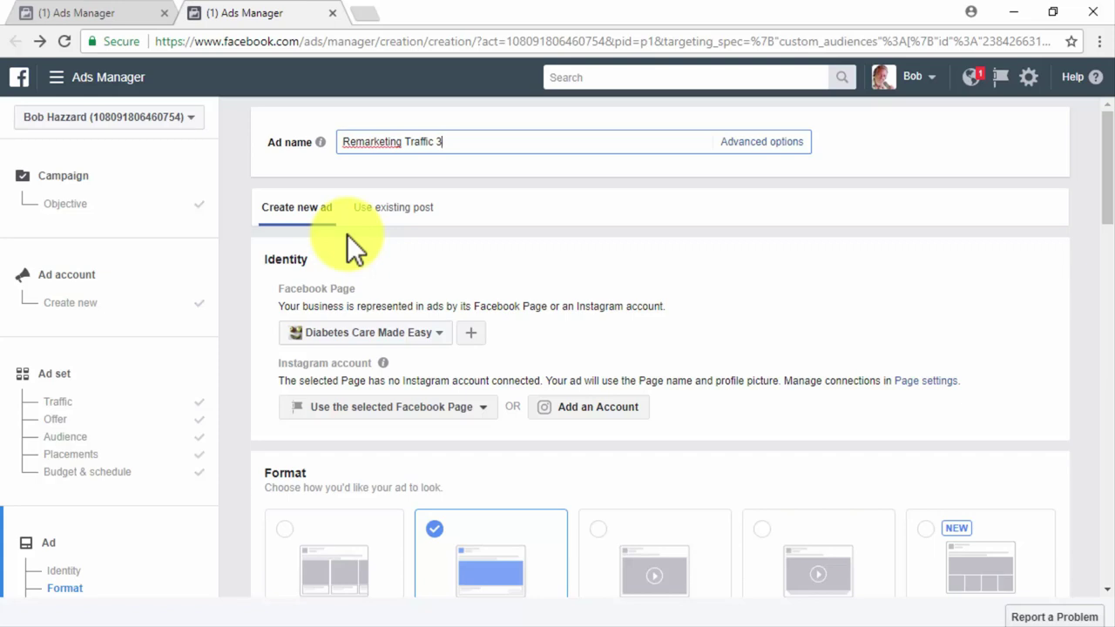
pyautogui.click(383, 214)
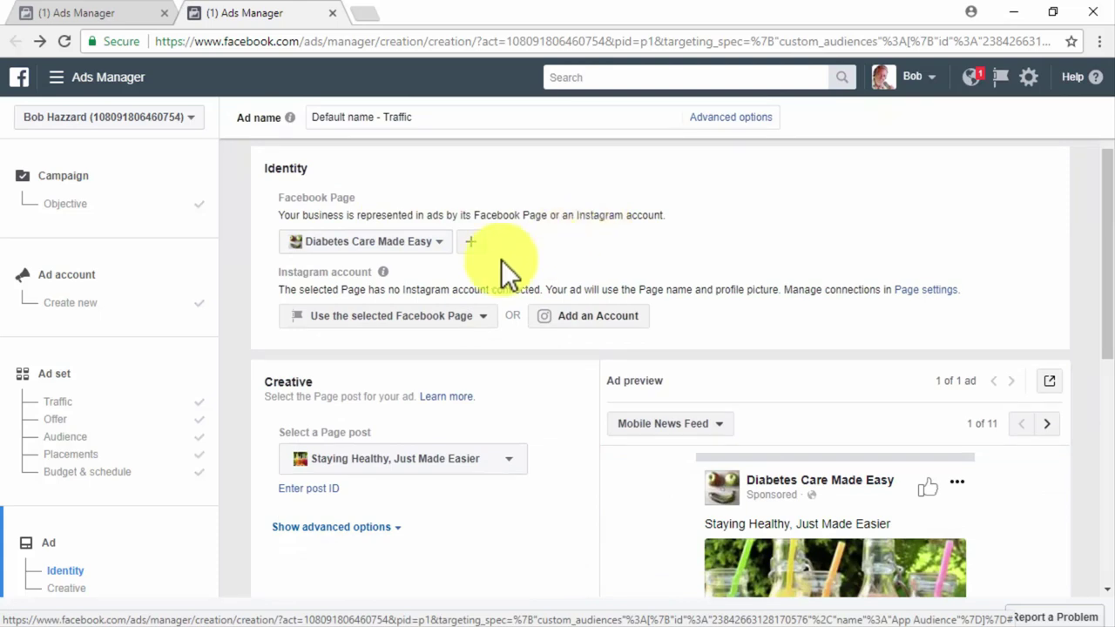
pyautogui.click(436, 242)
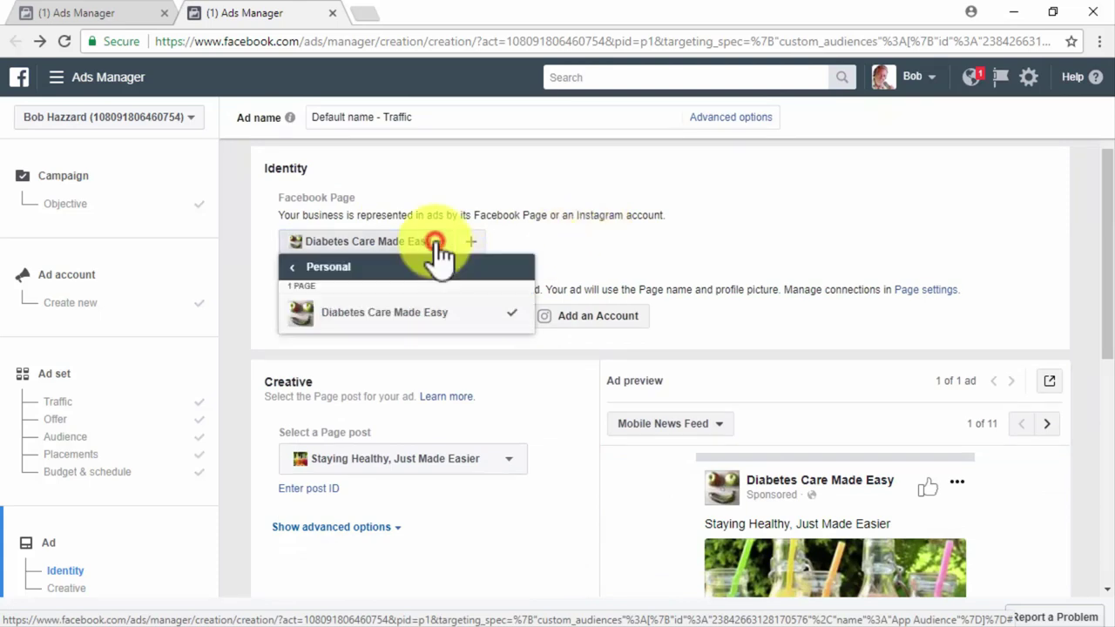
pyautogui.click(453, 315)
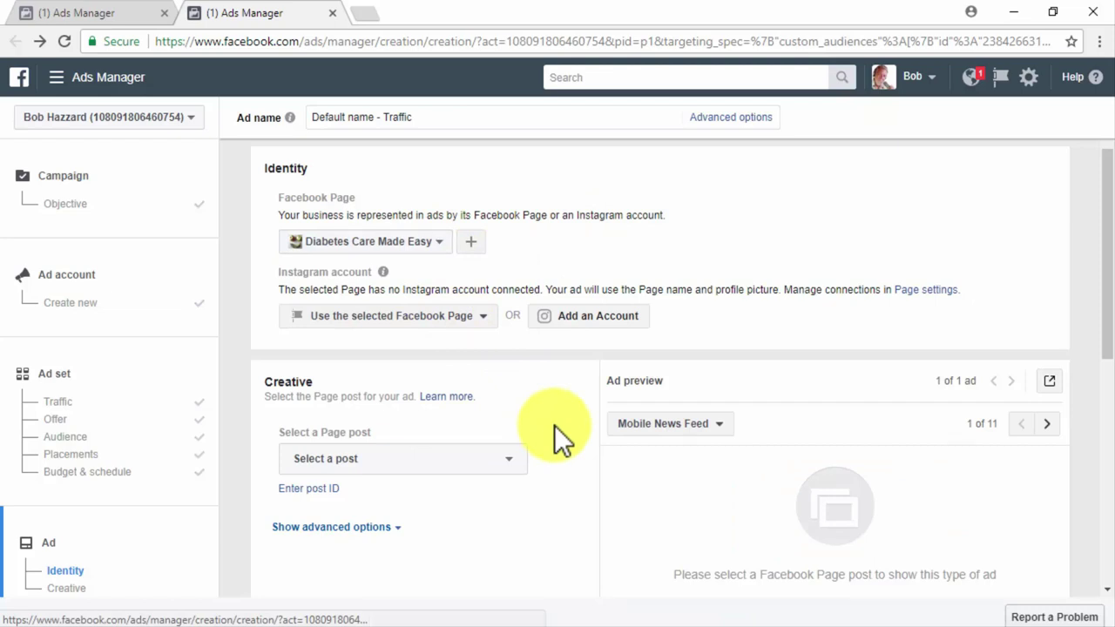
# Select the 'Staying Healthy, Just Made Easier' post and preview it in Desktop News Feed.
pyautogui.scroll(-1, 554, 425)
pyautogui.click(512, 386)
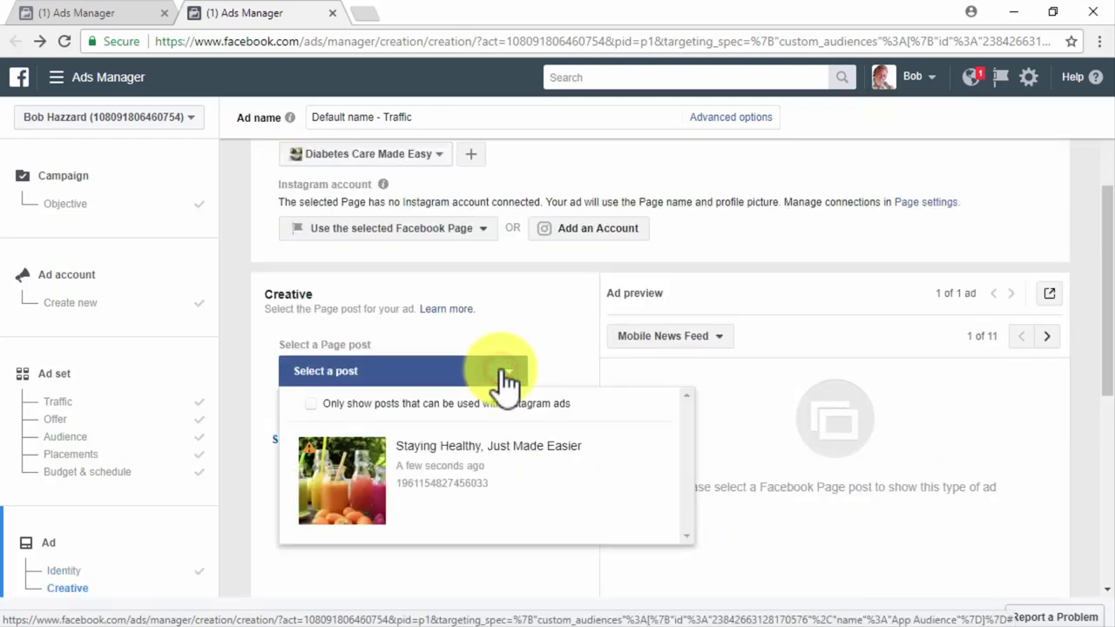
pyautogui.click(526, 475)
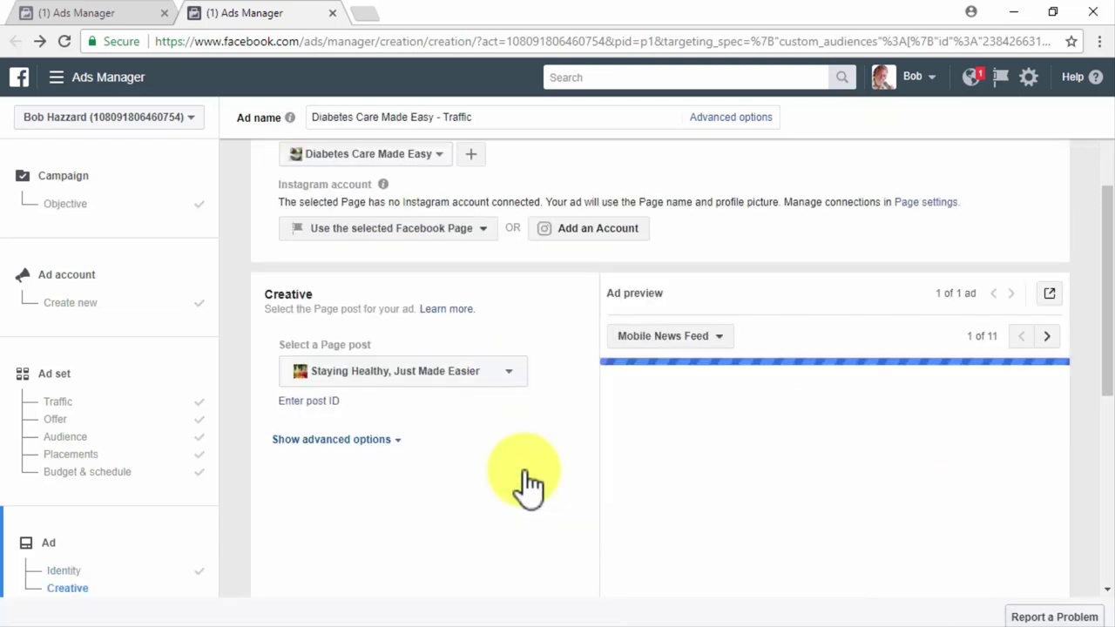
pyautogui.click(700, 341)
pyautogui.click(647, 485)
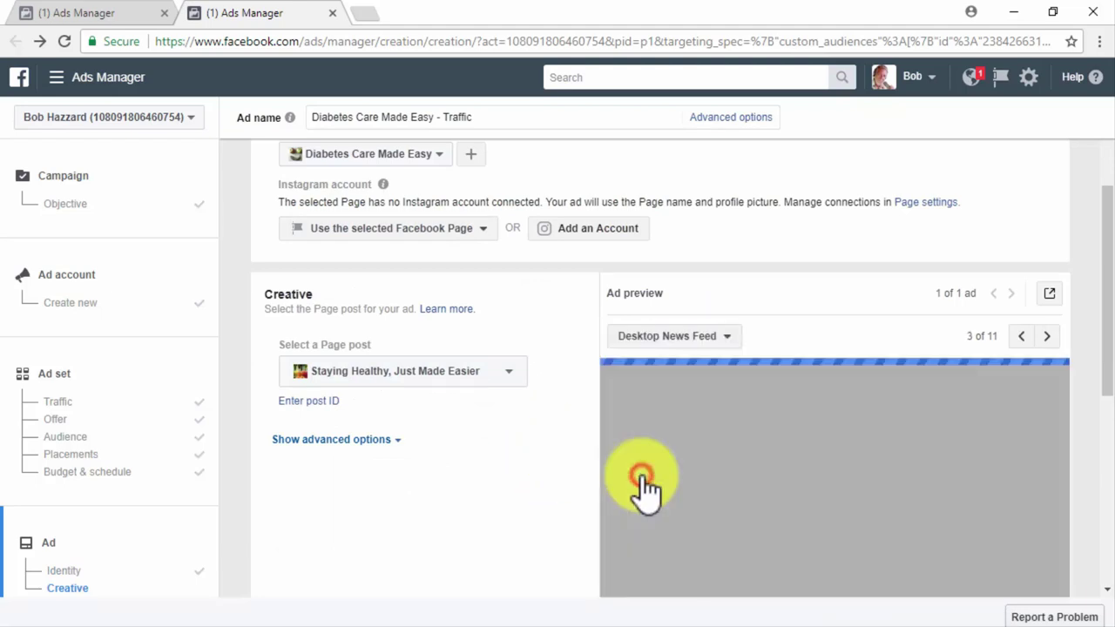
pyautogui.scroll(-1, 582, 383)
pyautogui.scroll(-5, 582, 384)
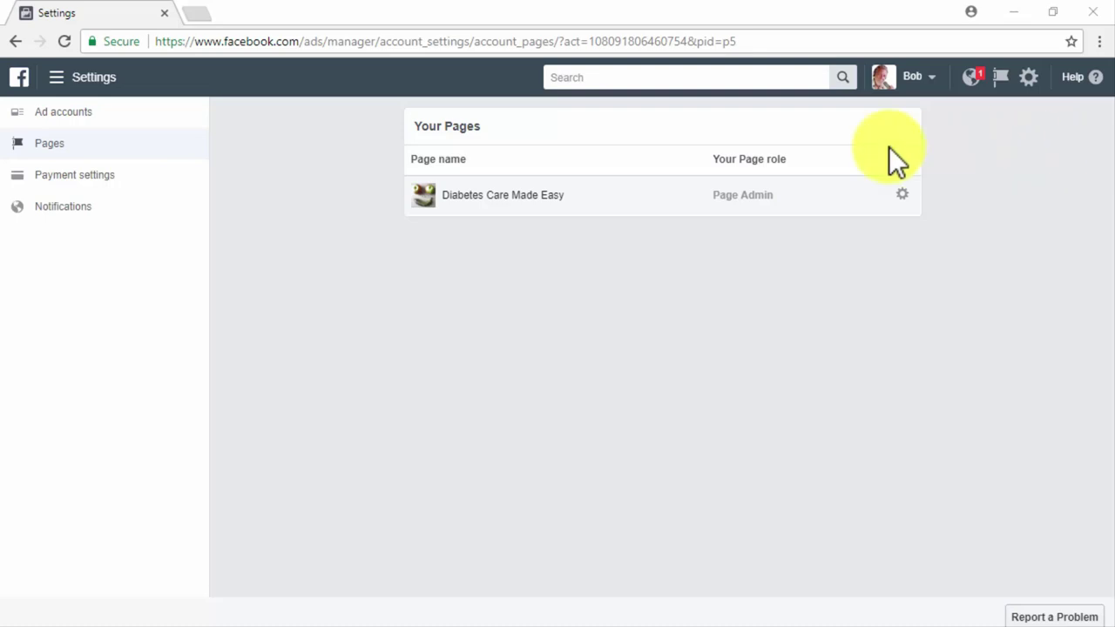
# From Audiences, start a Custom Audience based on Engagement with a Facebook Page.
pyautogui.click(85, 94)
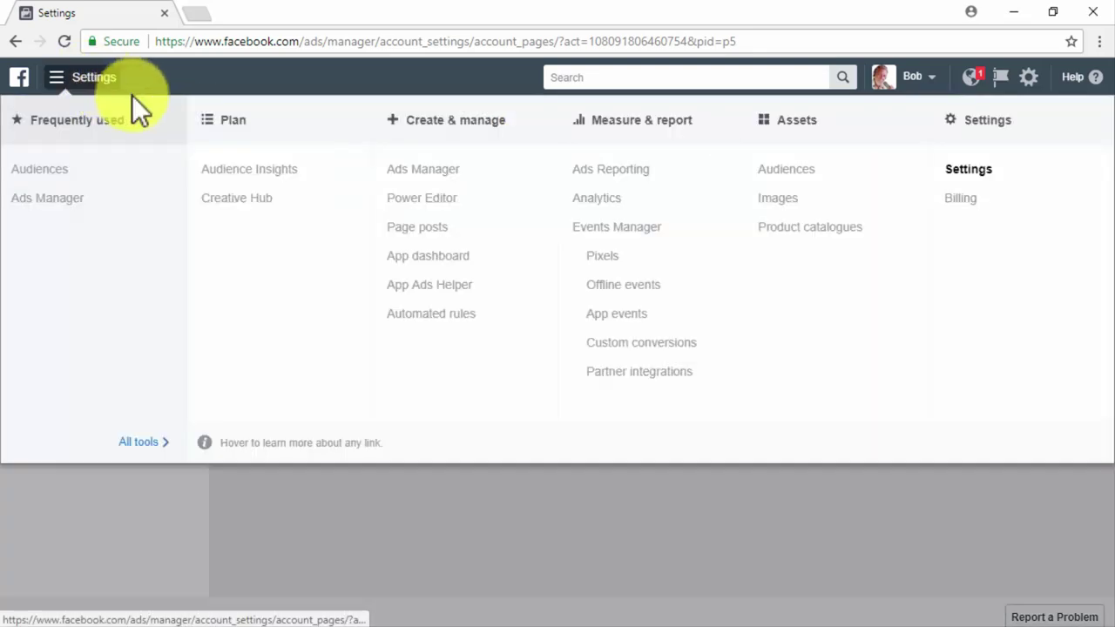
pyautogui.click(780, 172)
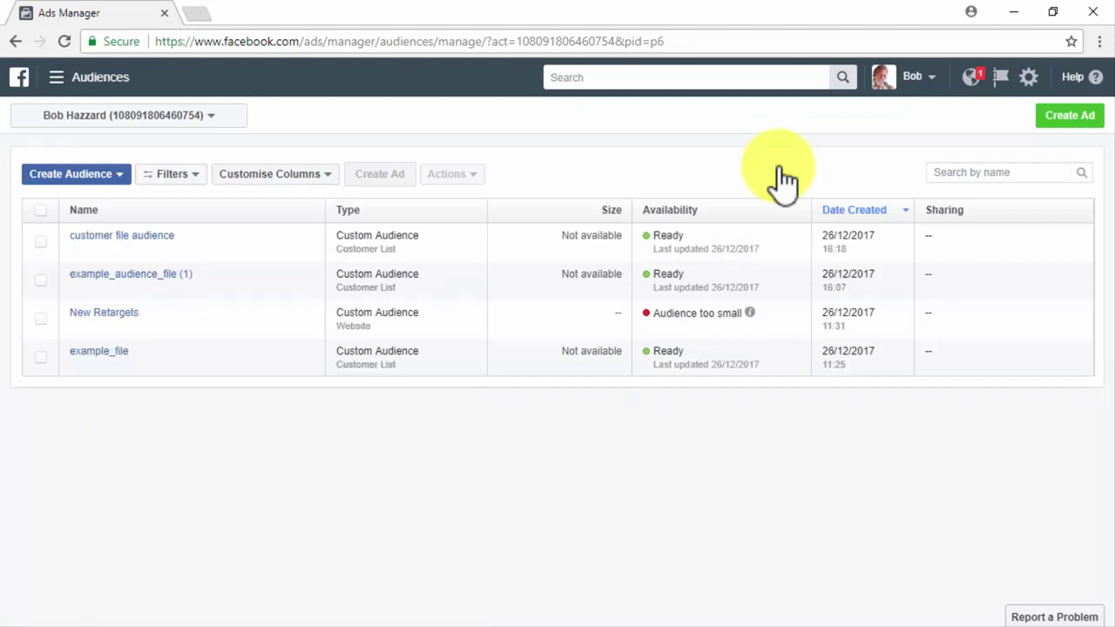
pyautogui.click(122, 173)
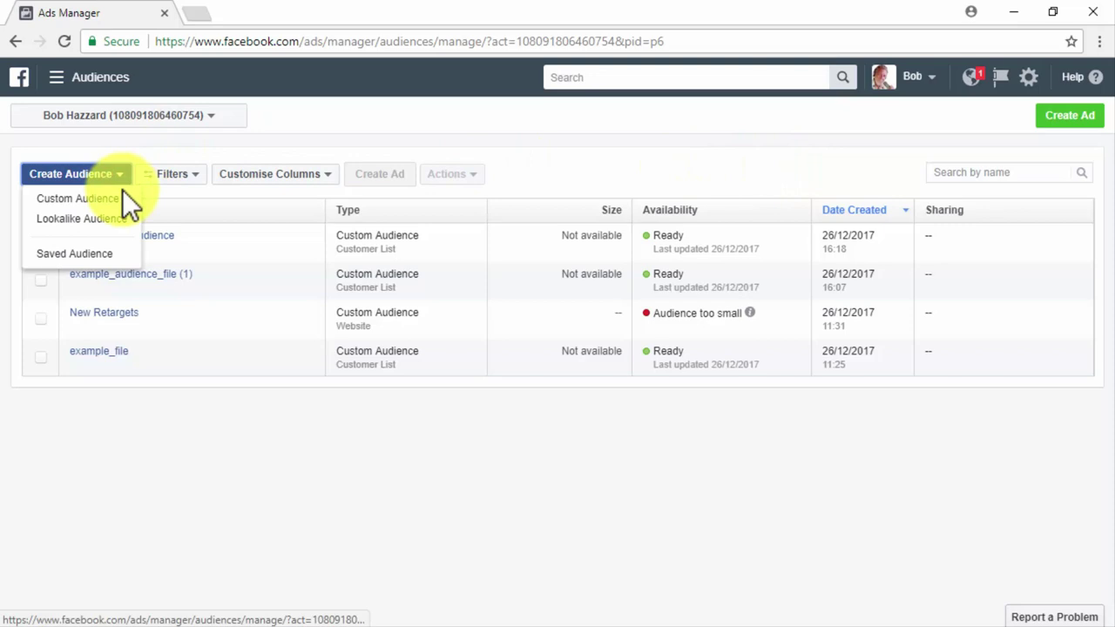
pyautogui.click(119, 197)
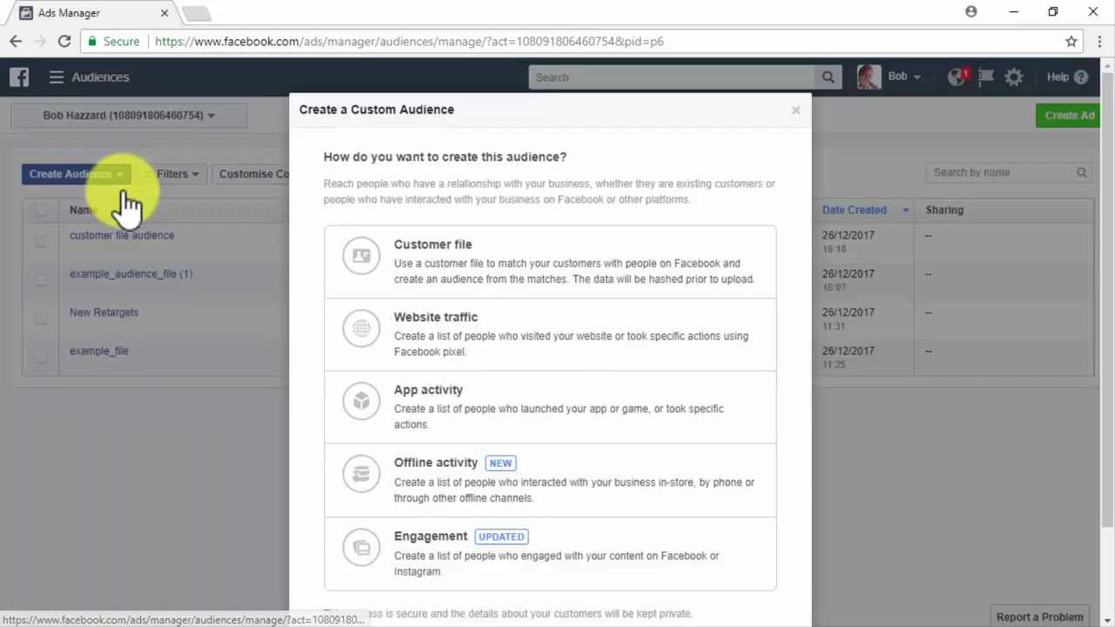
pyautogui.scroll(-2, 789, 257)
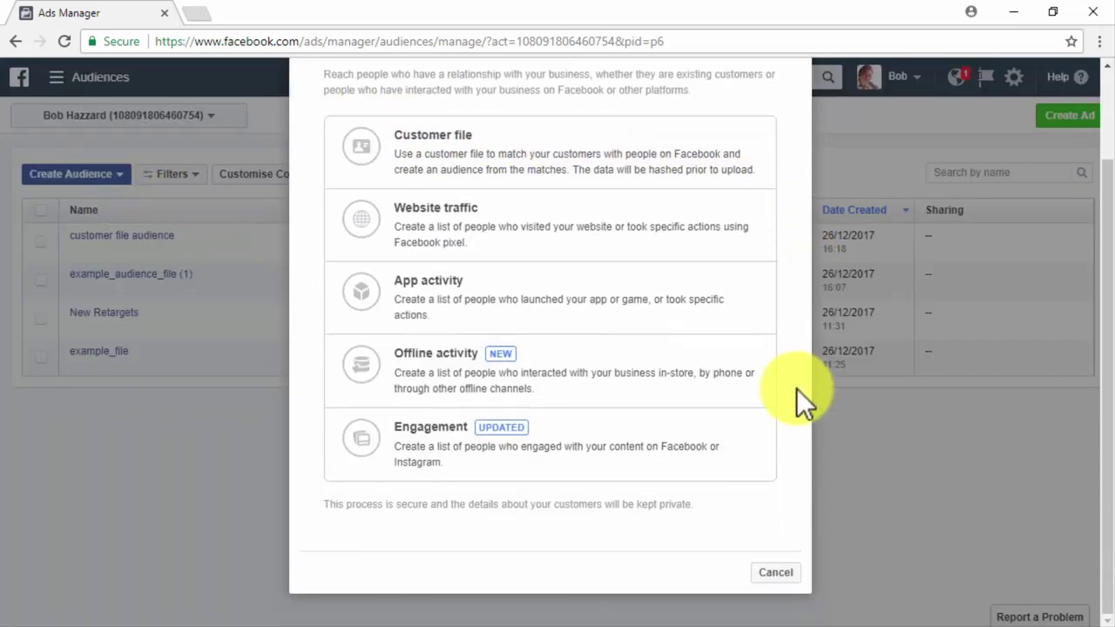
pyautogui.click(722, 439)
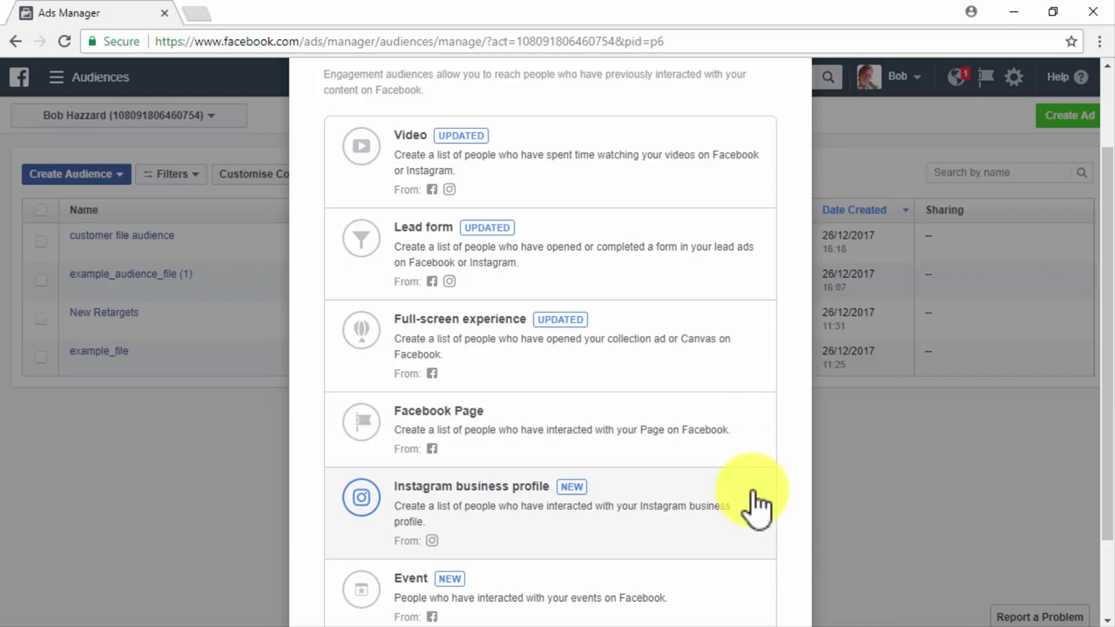
pyautogui.scroll(-2, 757, 506)
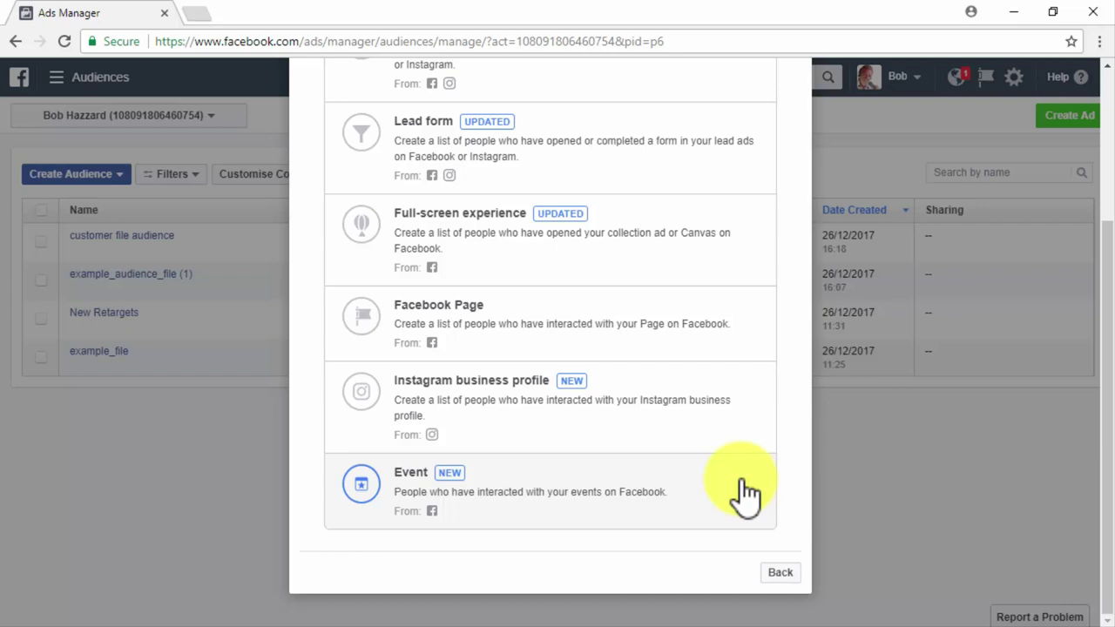
pyautogui.click(741, 330)
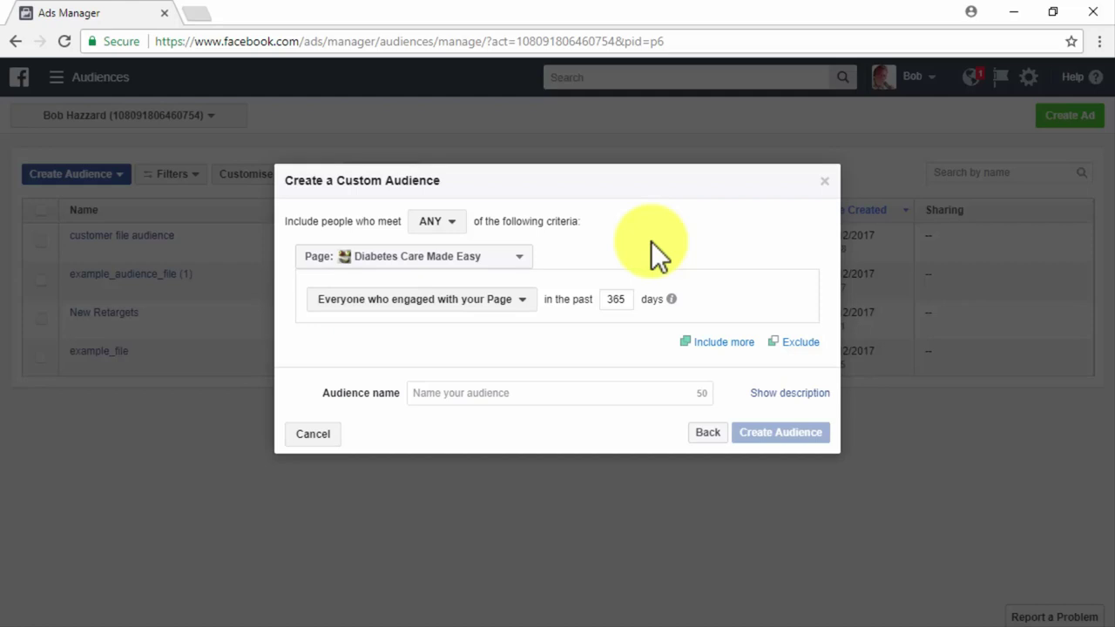
# Target everyone who engaged with the Diabetes Care Made Easy page, matching ANY criteria.
pyautogui.click(438, 222)
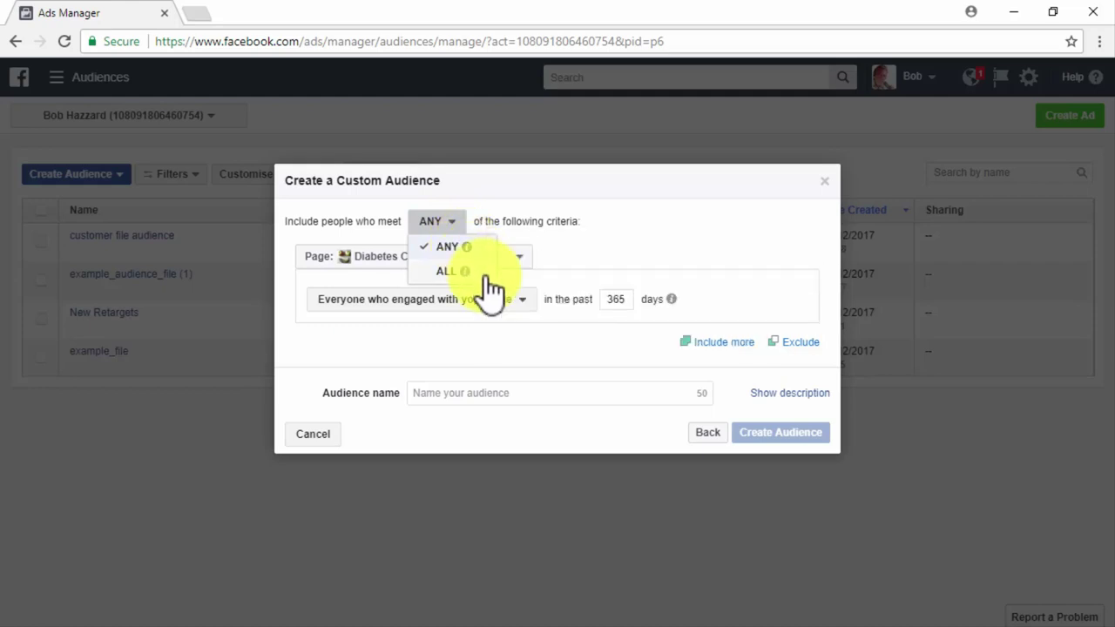
pyautogui.click(446, 247)
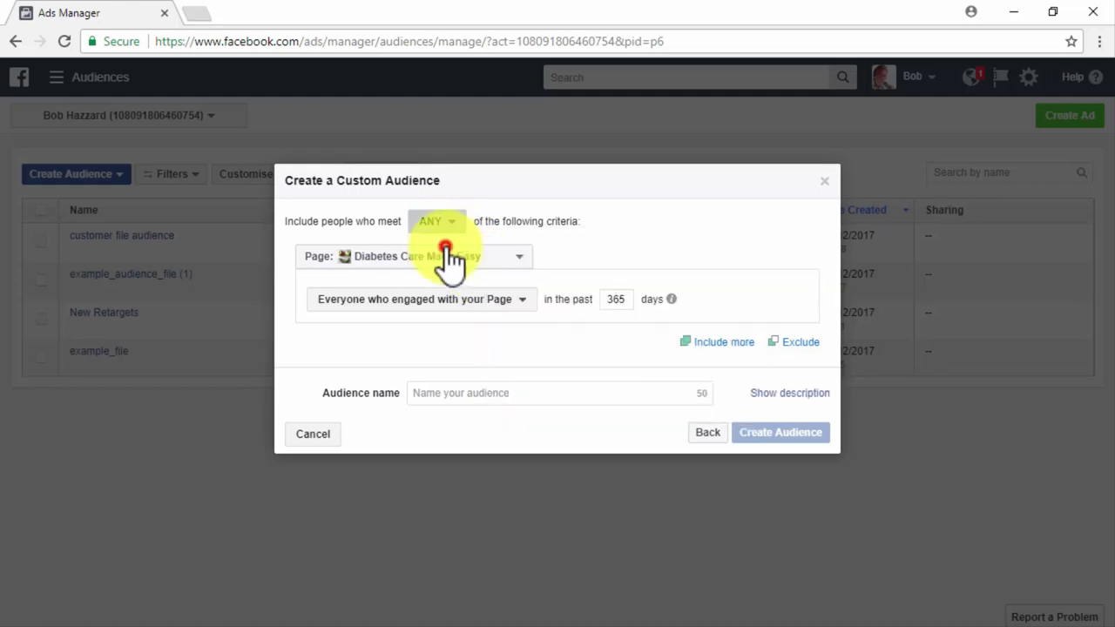
pyautogui.click(520, 256)
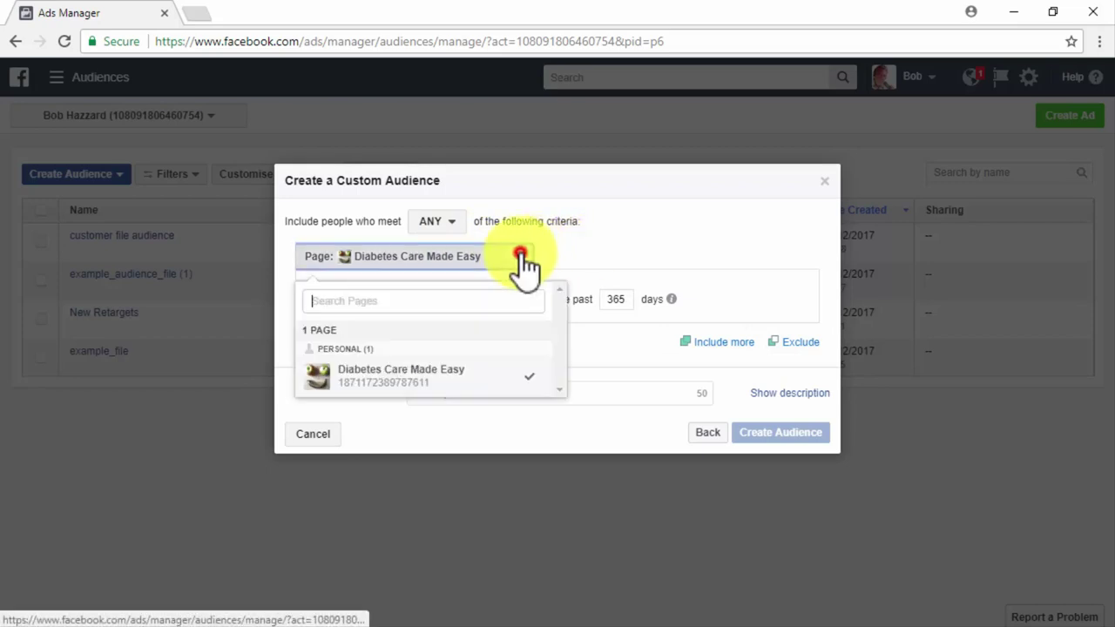
pyautogui.click(441, 373)
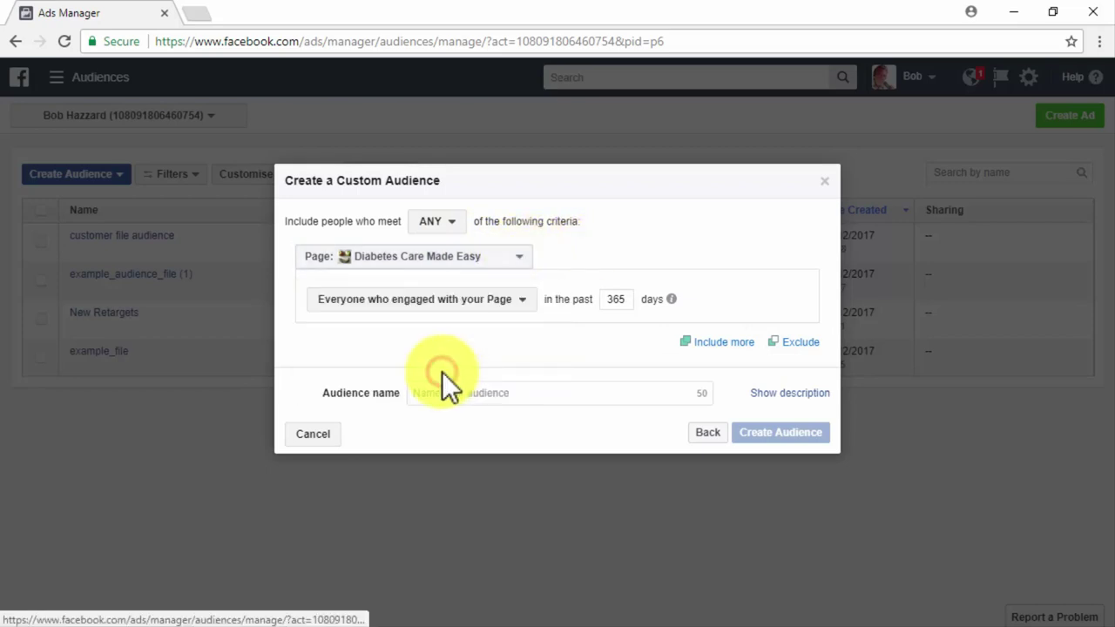
pyautogui.click(526, 300)
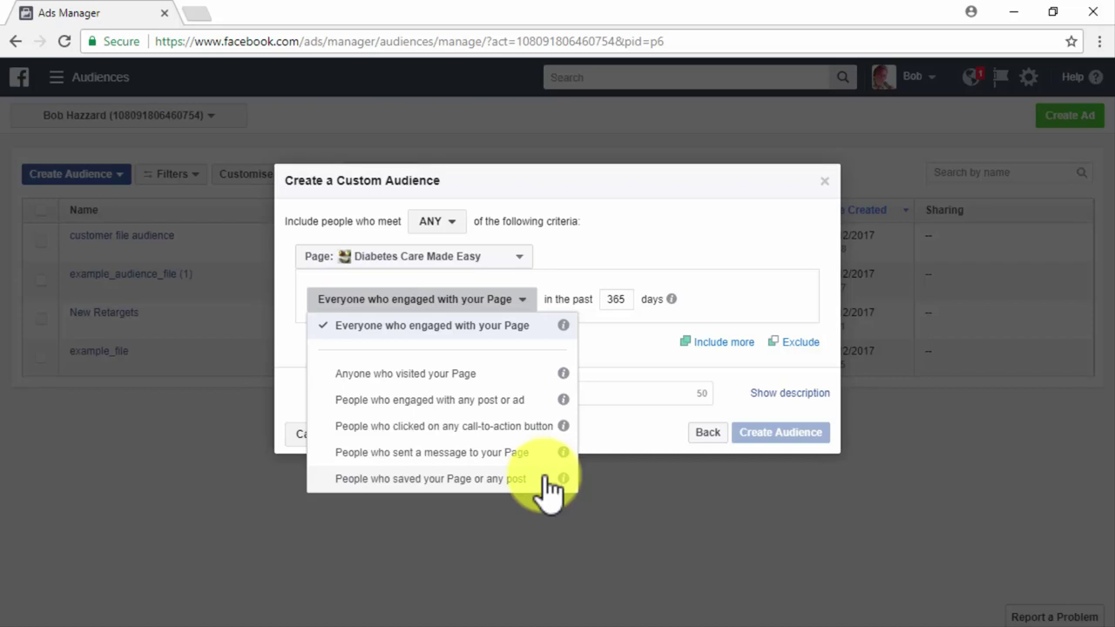
pyautogui.click(546, 326)
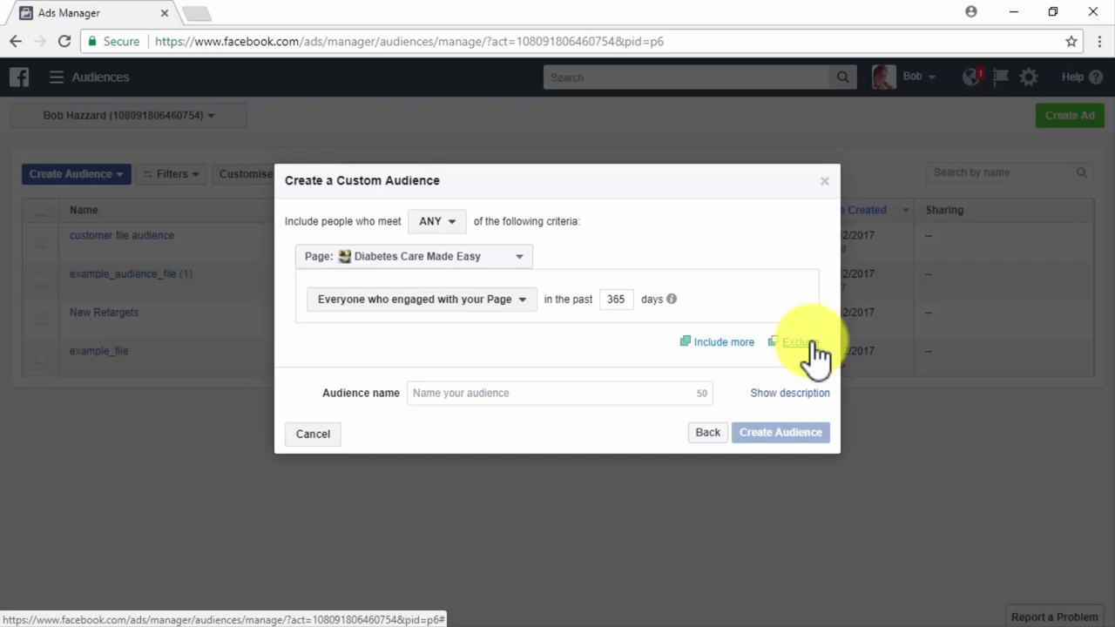
# Name the audience 'Engagement Audience 1' and create it.
pyautogui.click(635, 395)
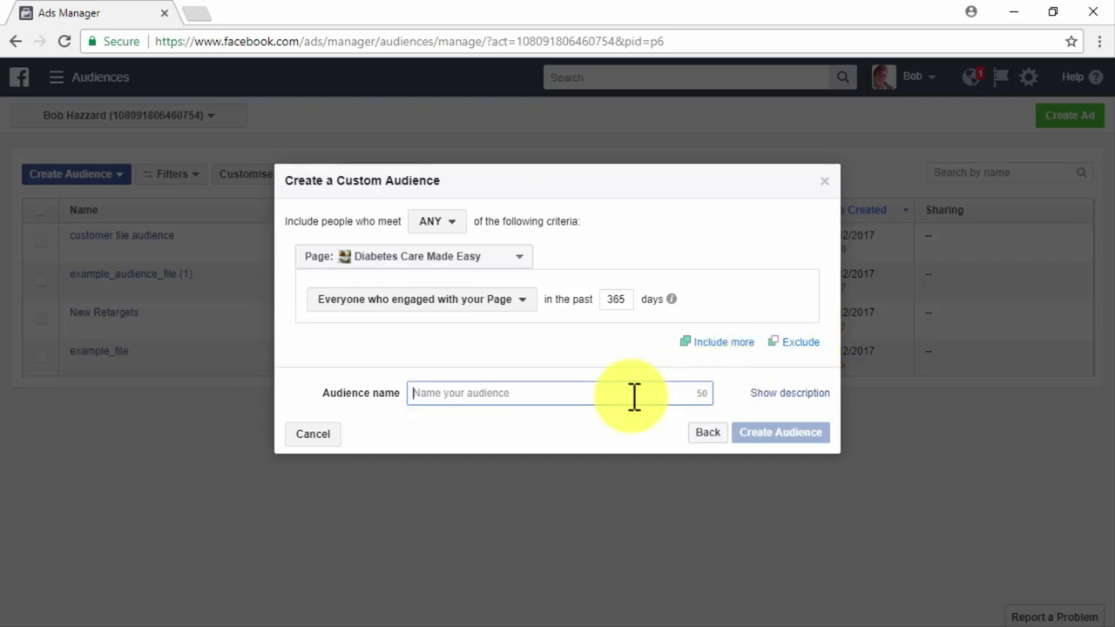
pyautogui.write('Engagement Audience 1')
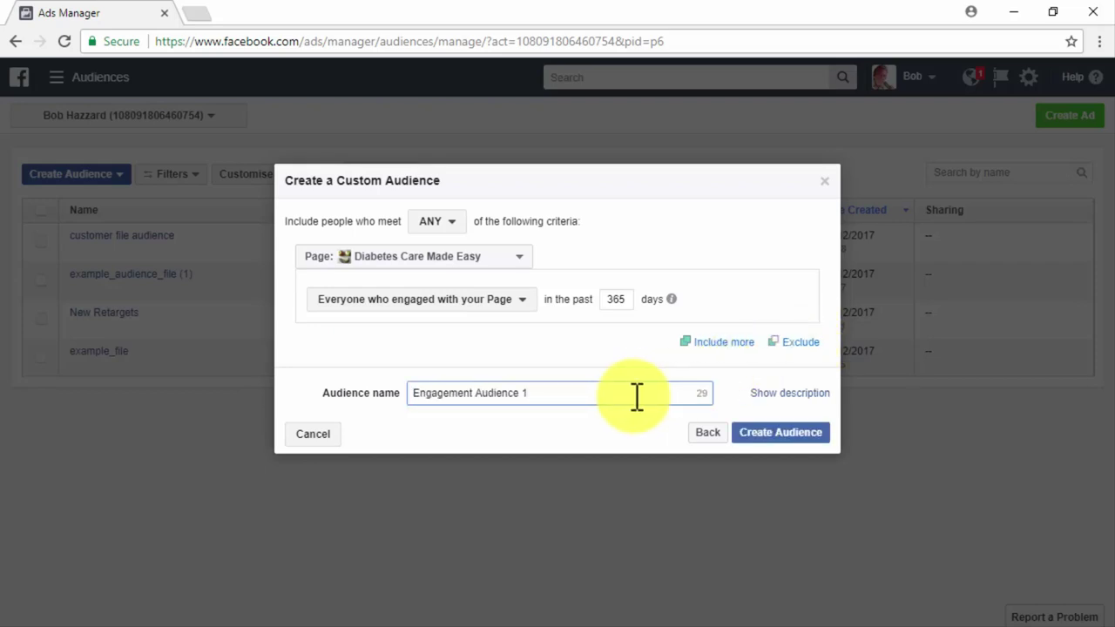
pyautogui.click(780, 433)
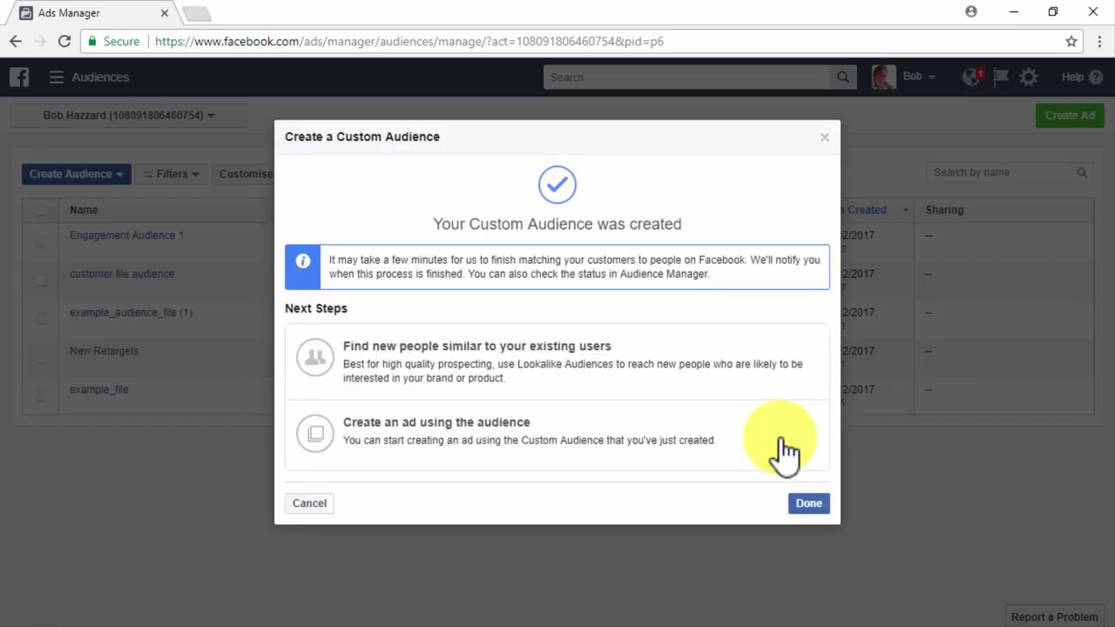
# Create a Traffic campaign from Engagement Audience 1 named 'Remarketing Traffic 2'.
pyautogui.click(556, 435)
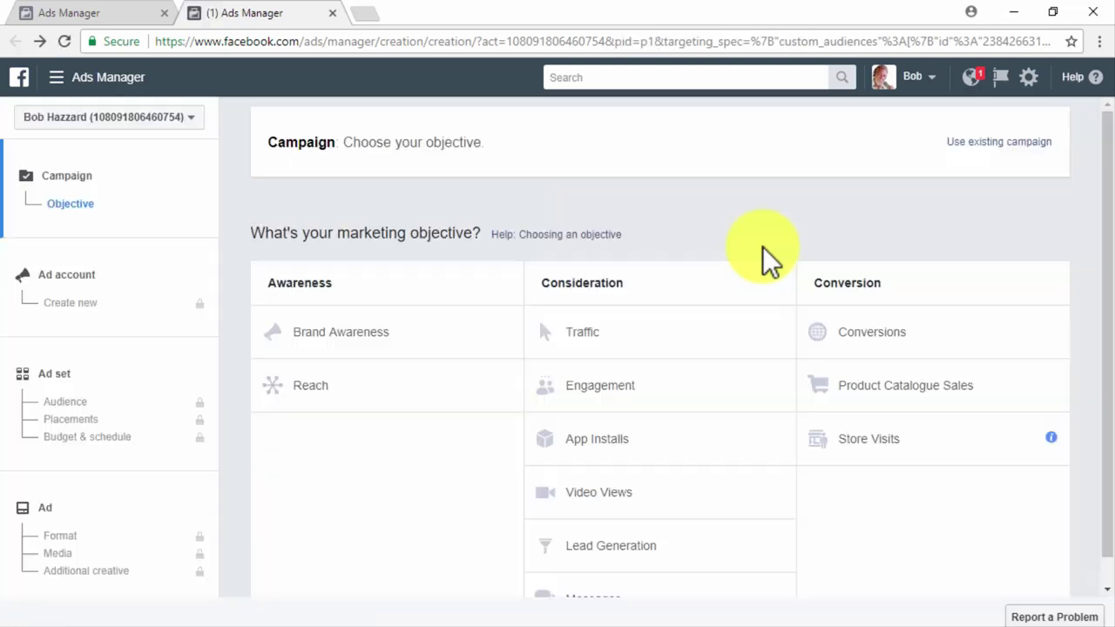
pyautogui.click(691, 325)
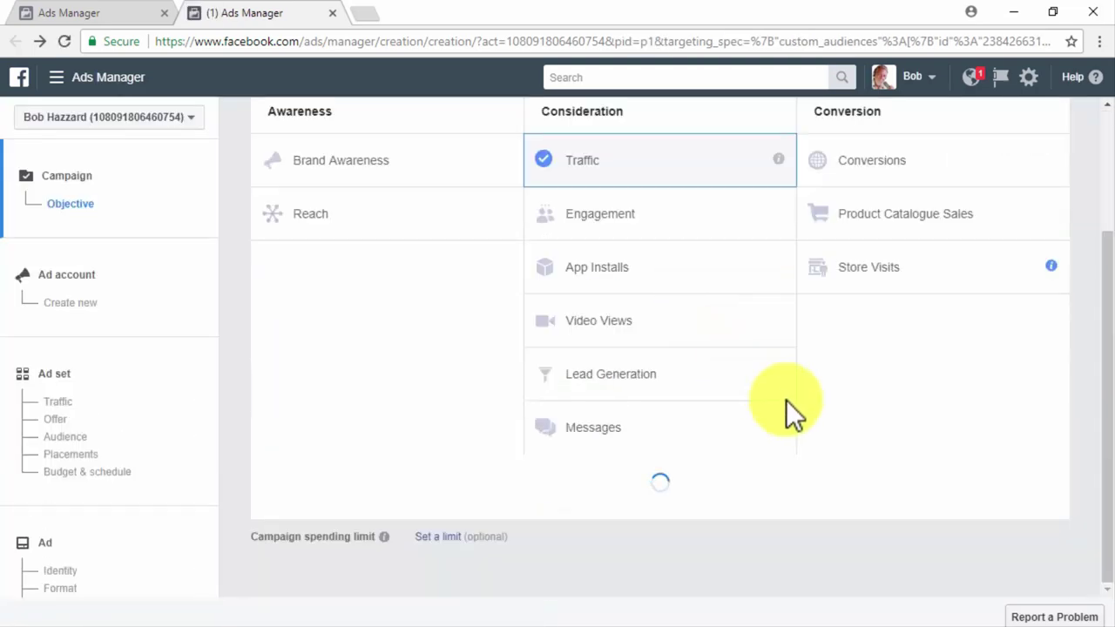
pyautogui.scroll(-3, 870, 496)
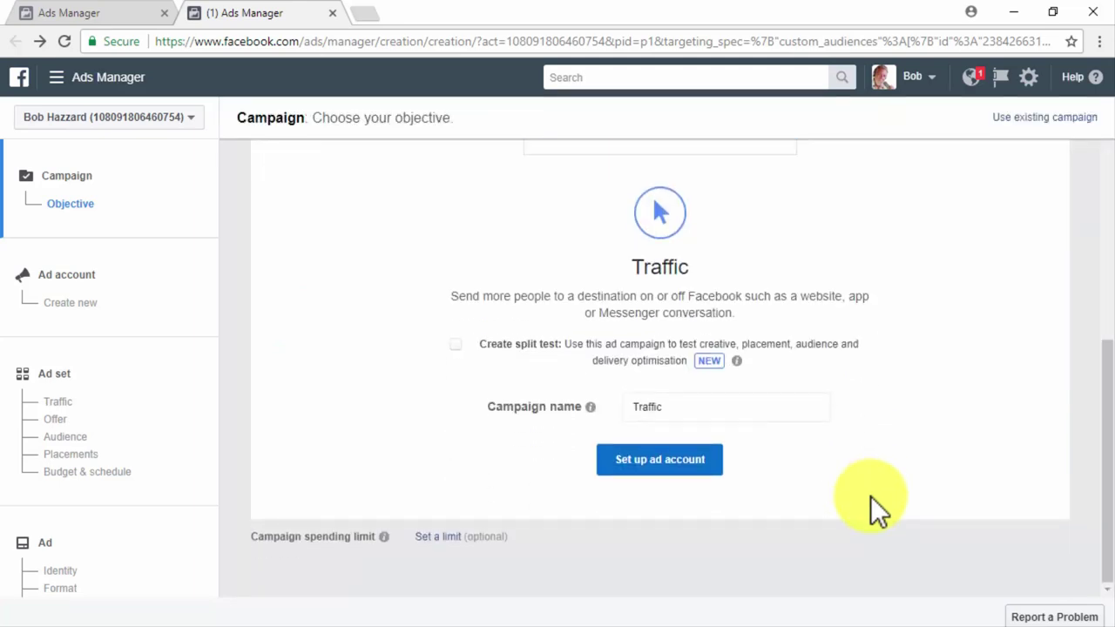
pyautogui.click(635, 405)
pyautogui.write('Remarketing Traffic 2')
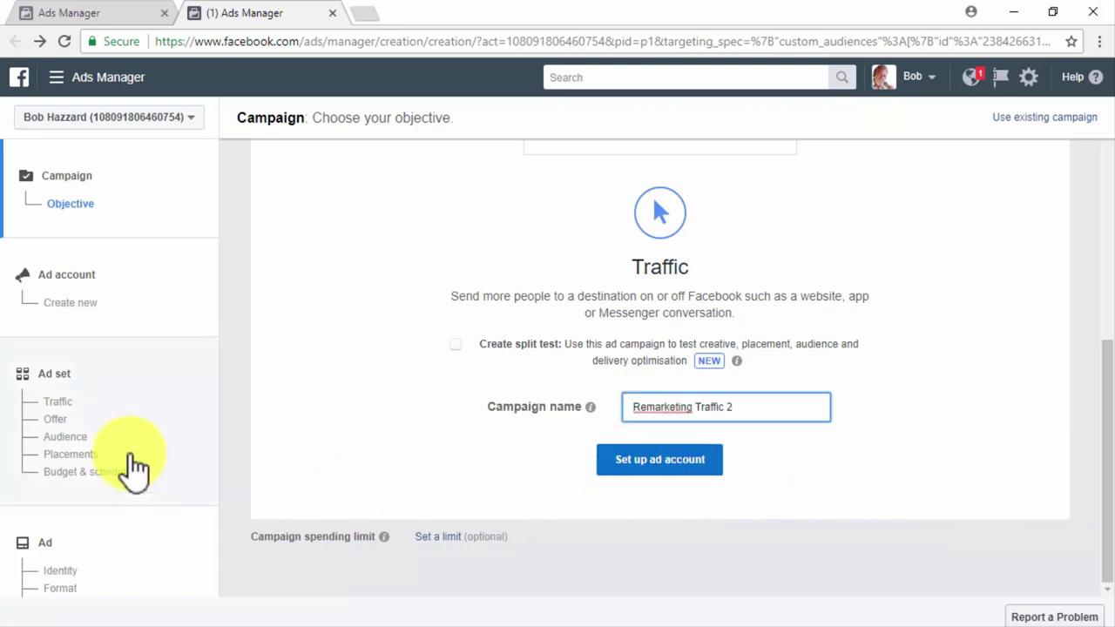
pyautogui.click(45, 376)
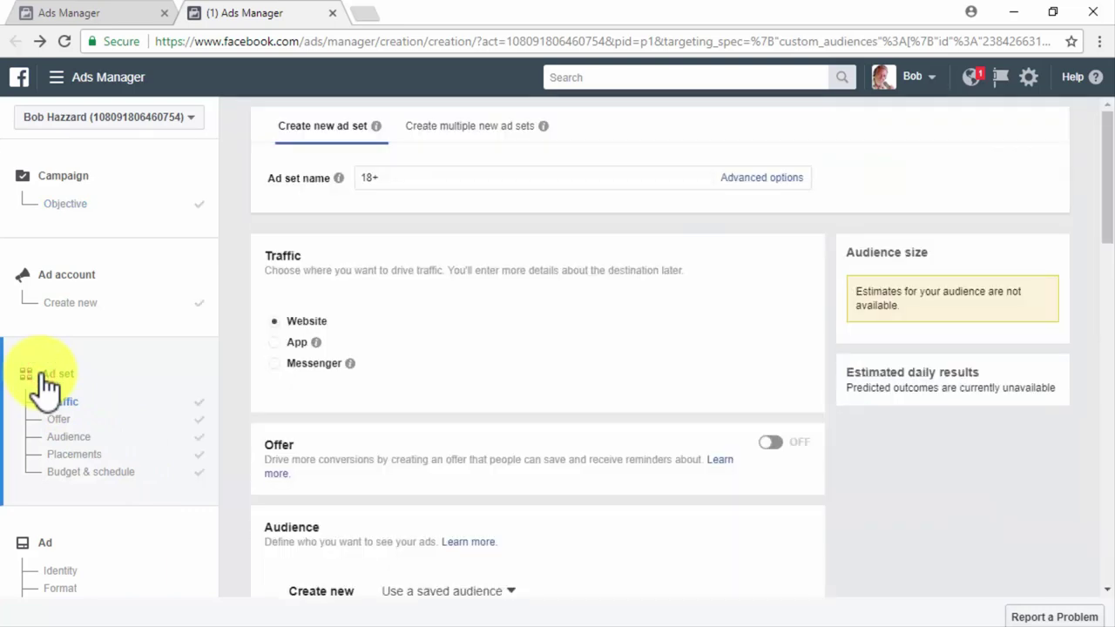
# Rename the ad set 'Remarketing Ad Set 4', send traffic to Website, and toggle Offer on and off.
pyautogui.click(427, 186)
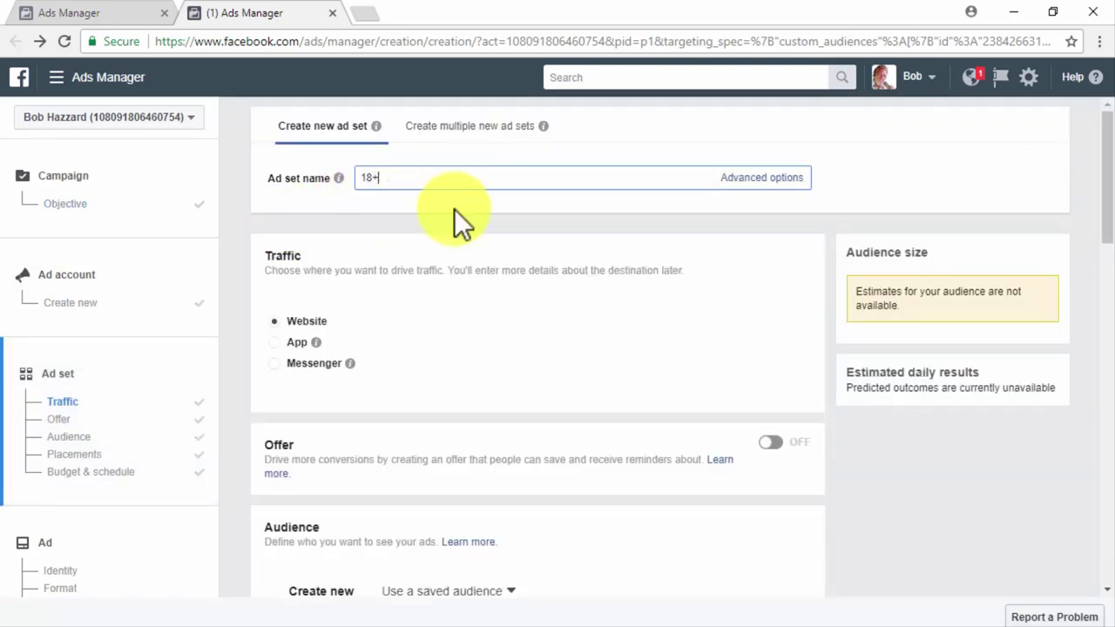
pyautogui.press('BackSpace')
pyautogui.press('BackSpace')
pyautogui.press('BackSpace')
pyautogui.write('Remarketing Ad Set 4')
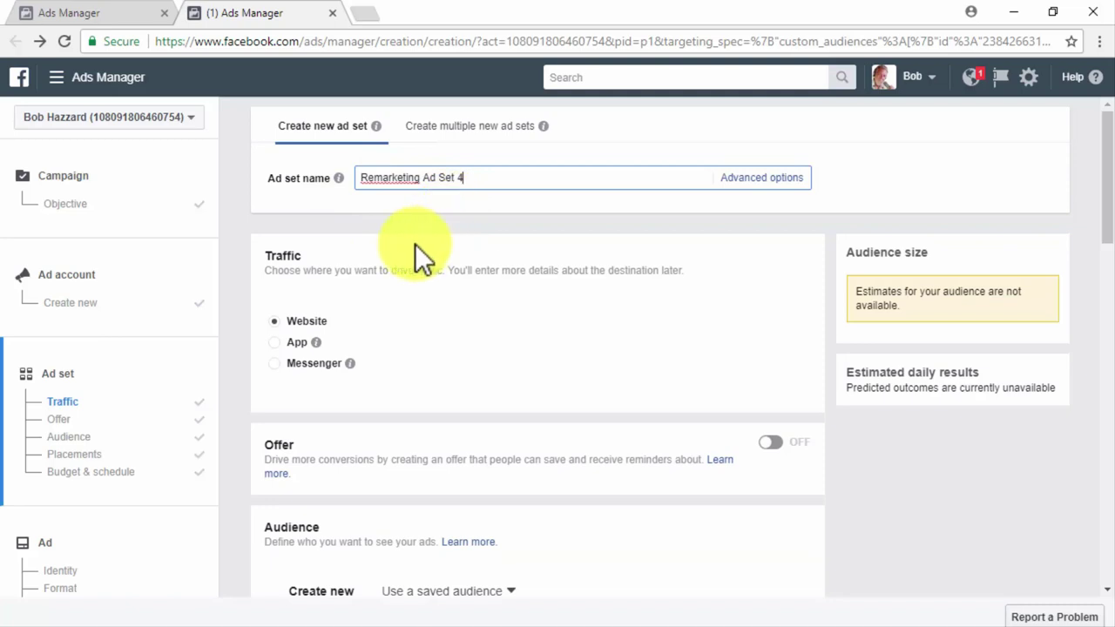
pyautogui.click(274, 321)
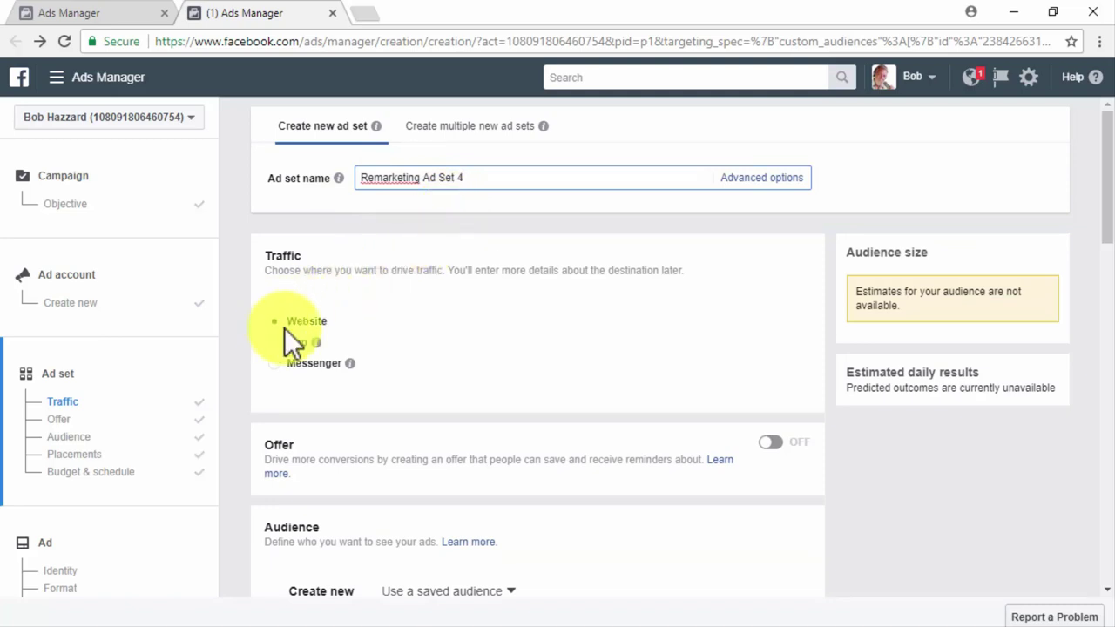
pyautogui.click(770, 442)
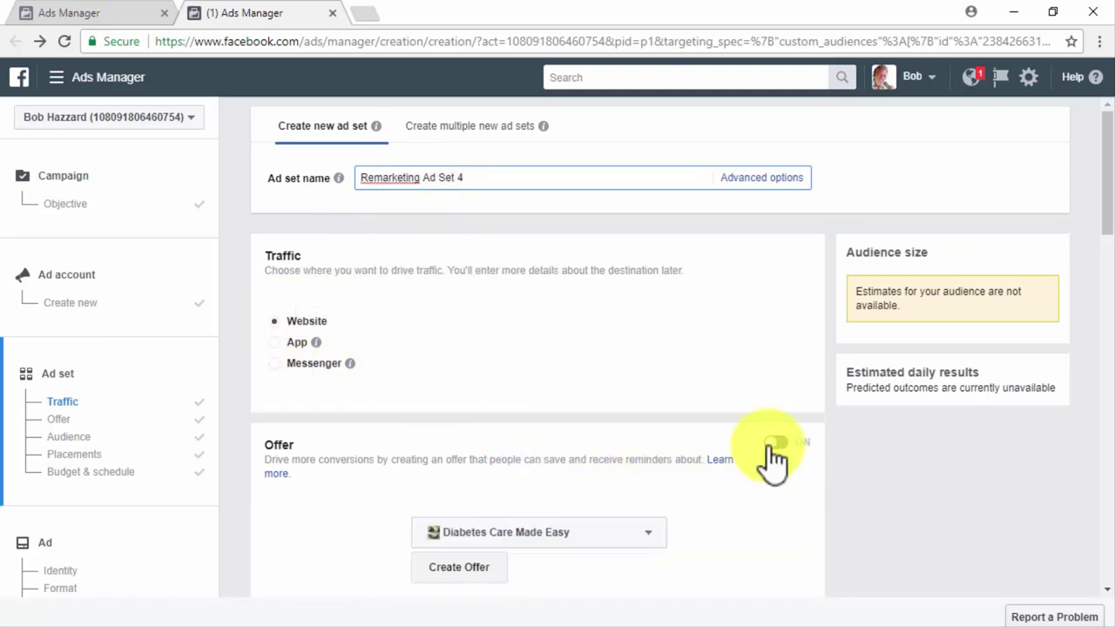
pyautogui.click(770, 443)
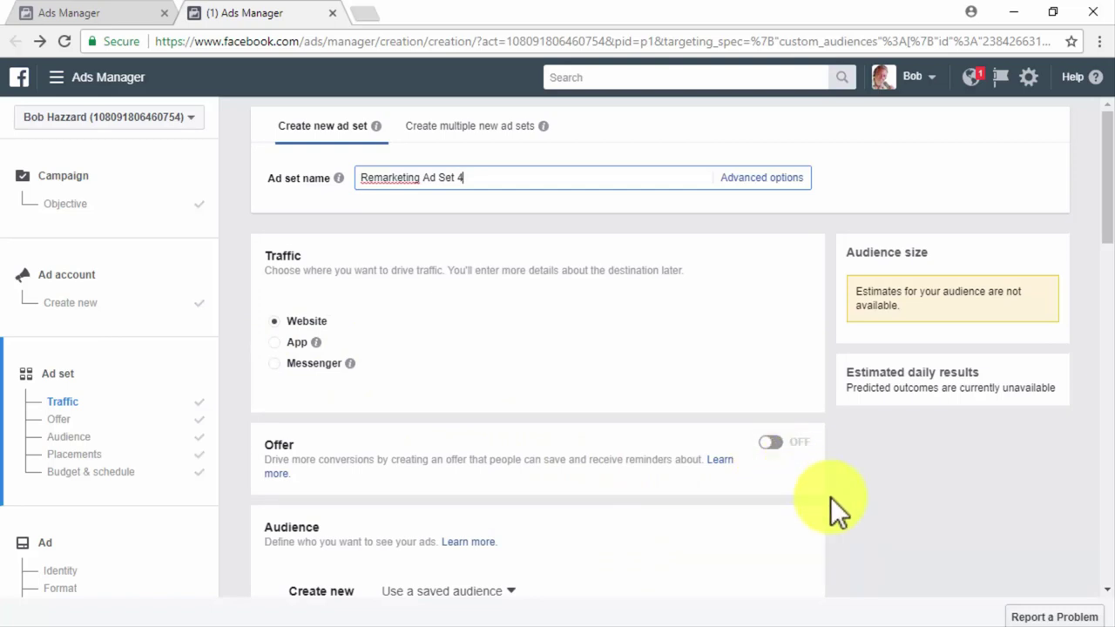
# Edit the targeting to add English (All) under Languages.
pyautogui.scroll(-4, 830, 496)
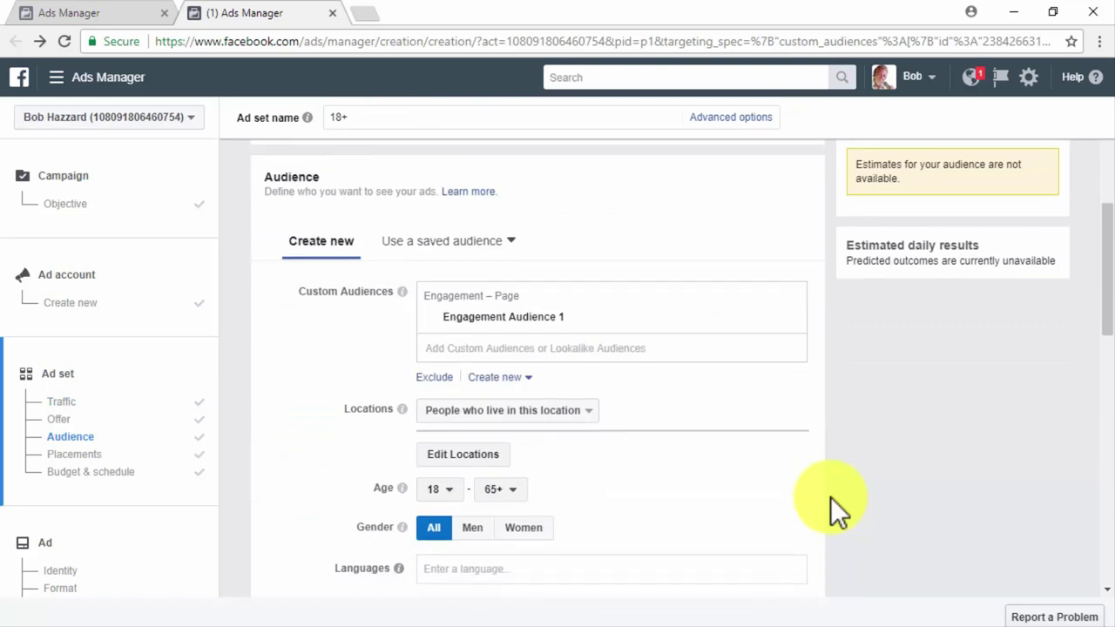
pyautogui.moveTo(672, 320)
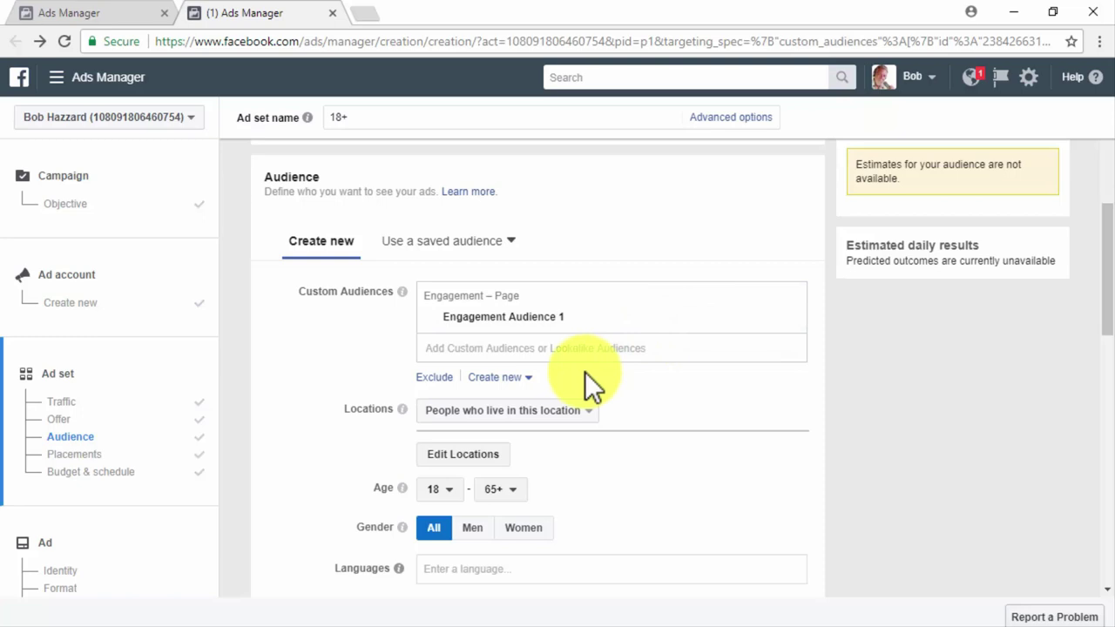
pyautogui.click(469, 456)
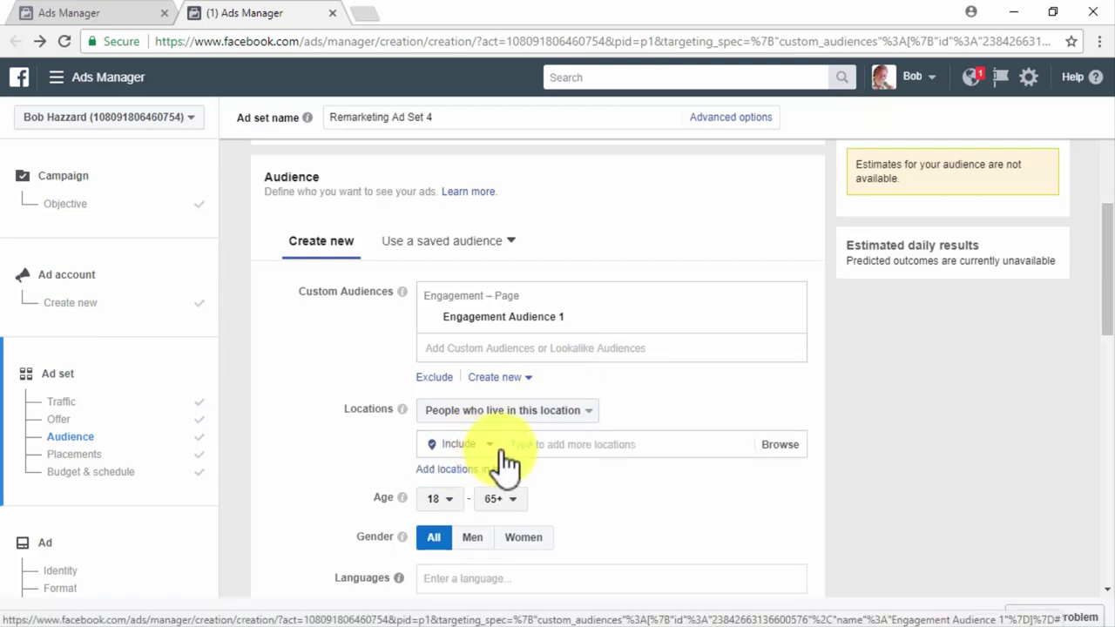
pyautogui.click(529, 445)
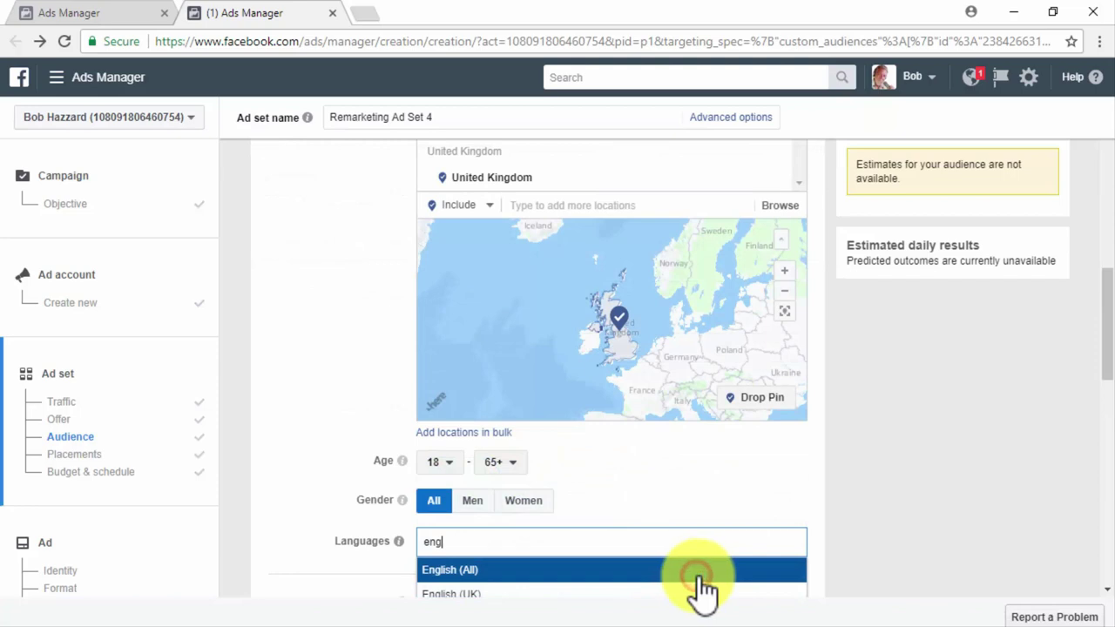
pyautogui.click(700, 578)
pyautogui.scroll(-7, 836, 593)
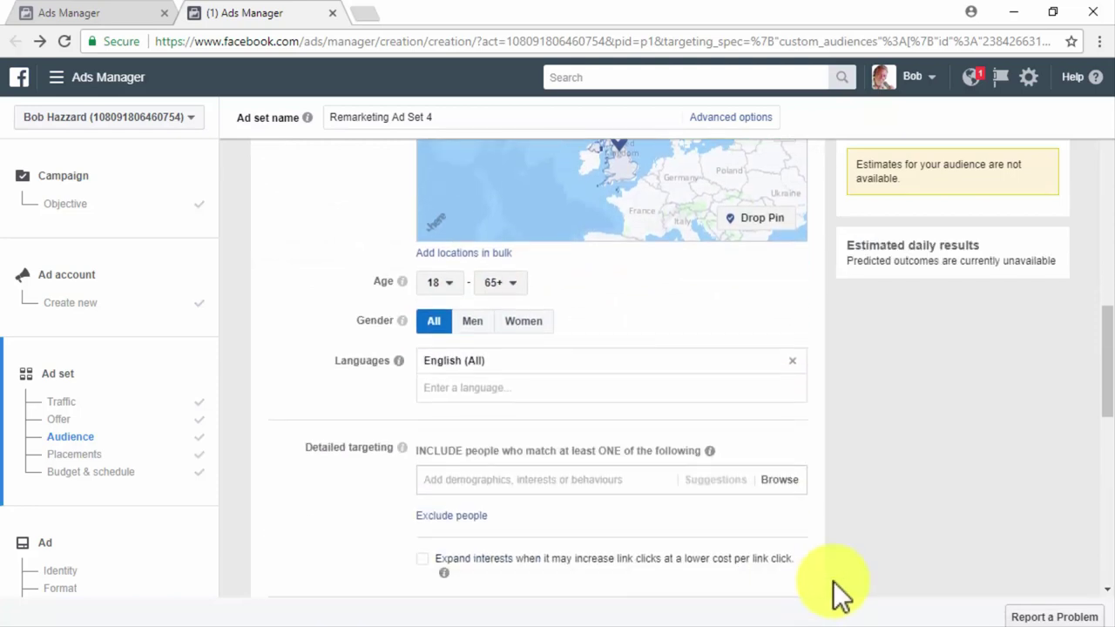
pyautogui.scroll(-1, 833, 582)
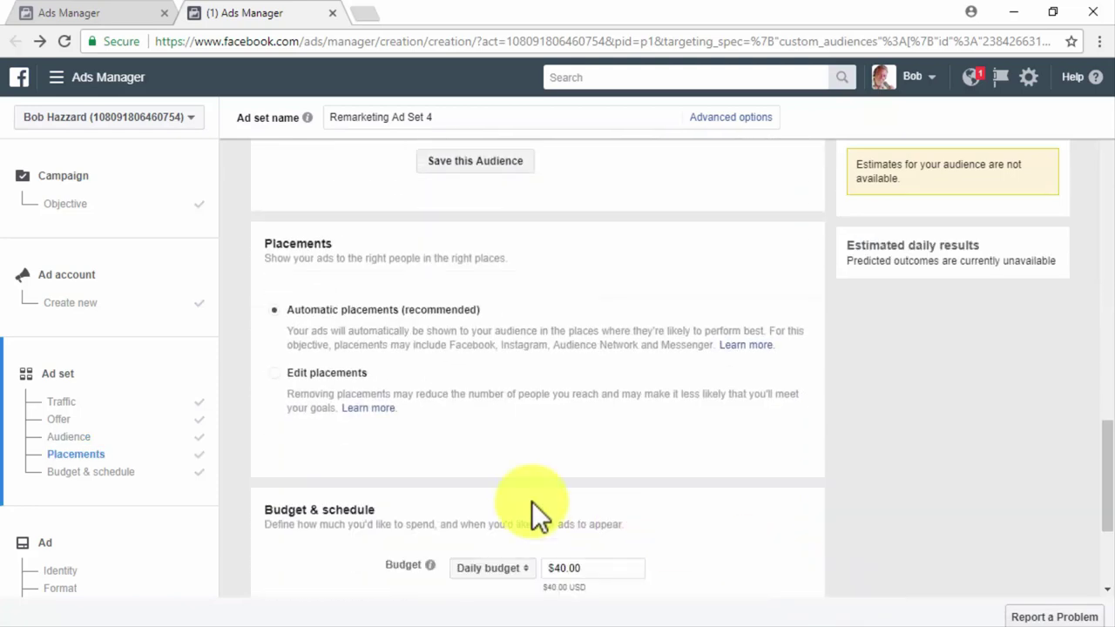
# Use edited placements without Audience Network, set a $30.00 daily budget, and continue.
pyautogui.click(277, 378)
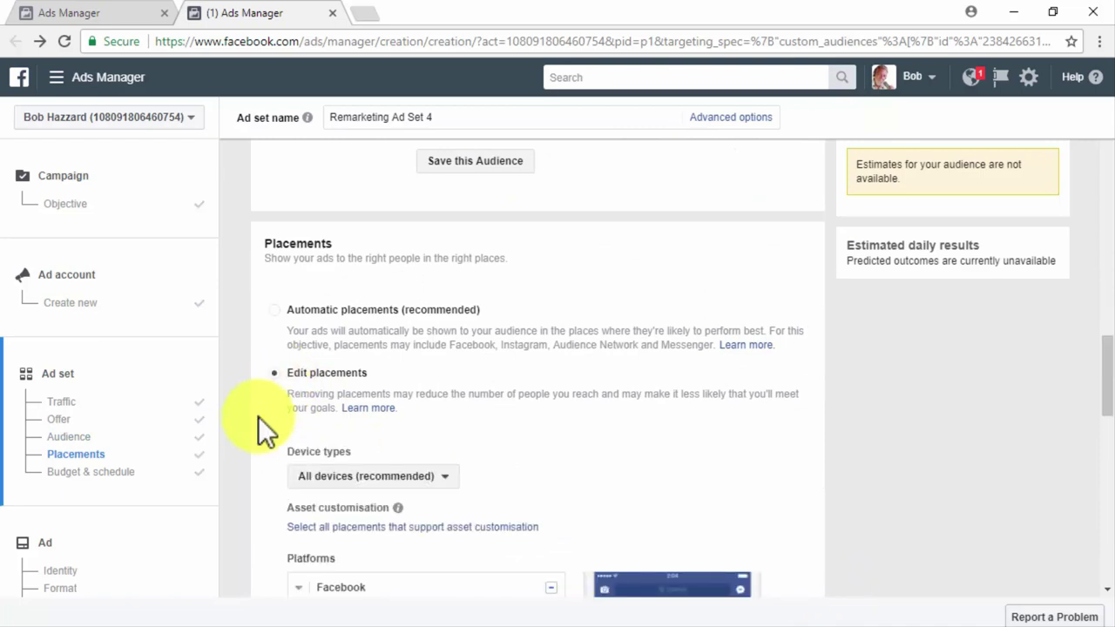
pyautogui.scroll(-6, 252, 426)
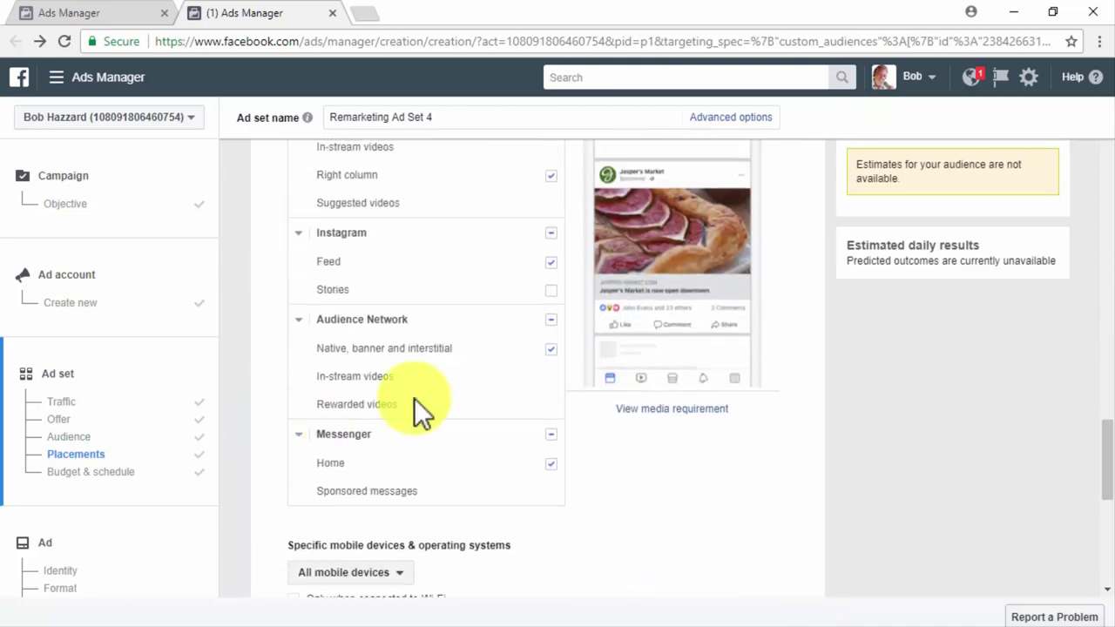
pyautogui.click(552, 320)
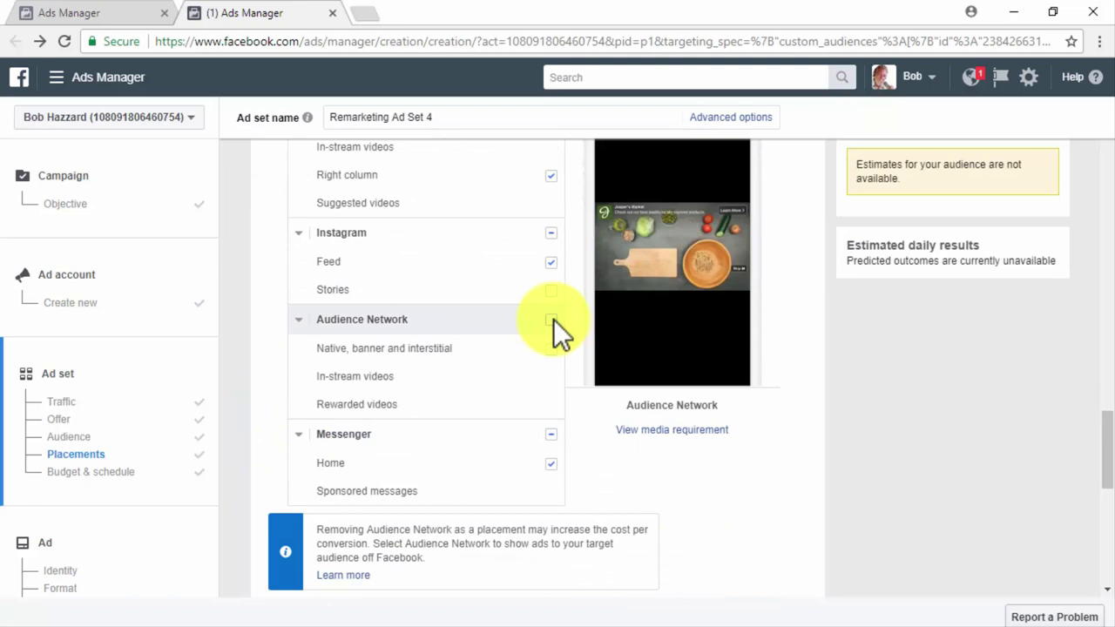
pyautogui.scroll(-6, 784, 509)
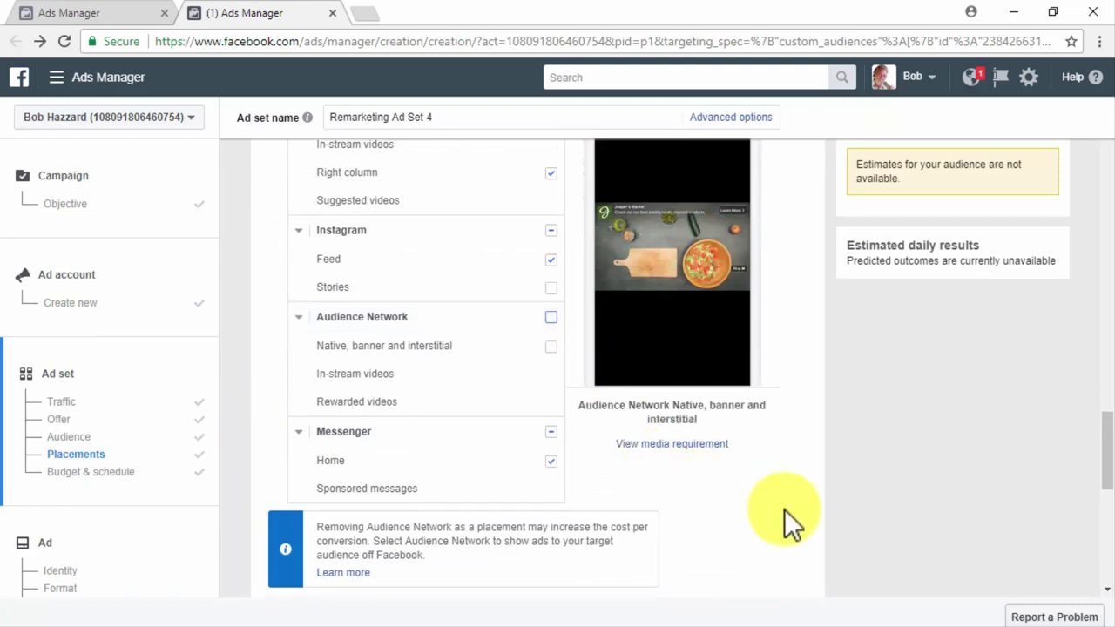
pyautogui.scroll(-1, 784, 513)
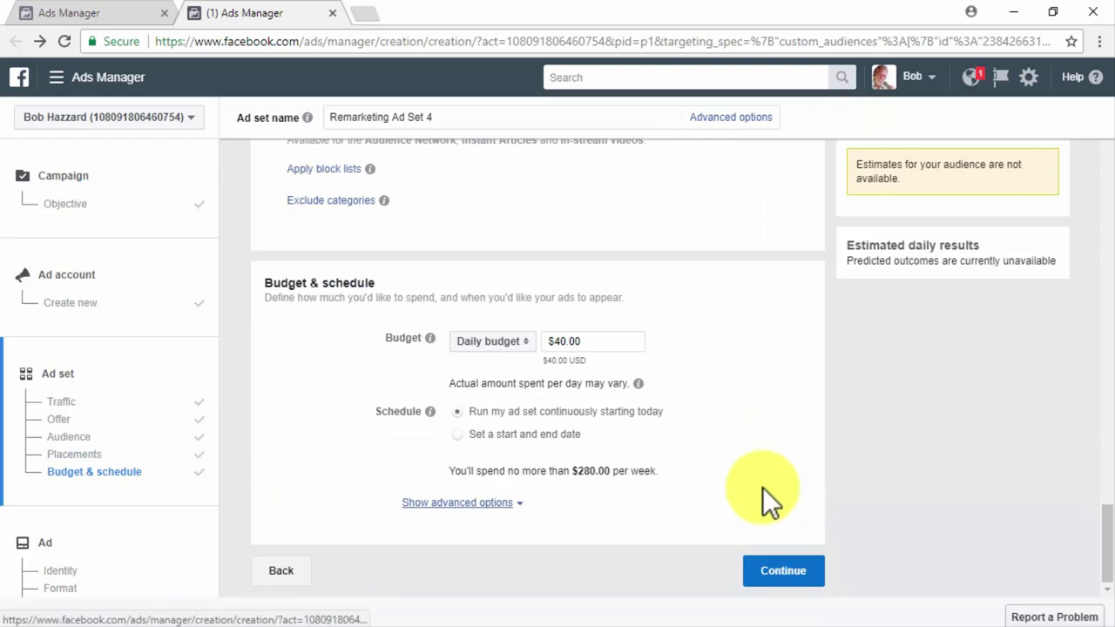
pyautogui.click(563, 340)
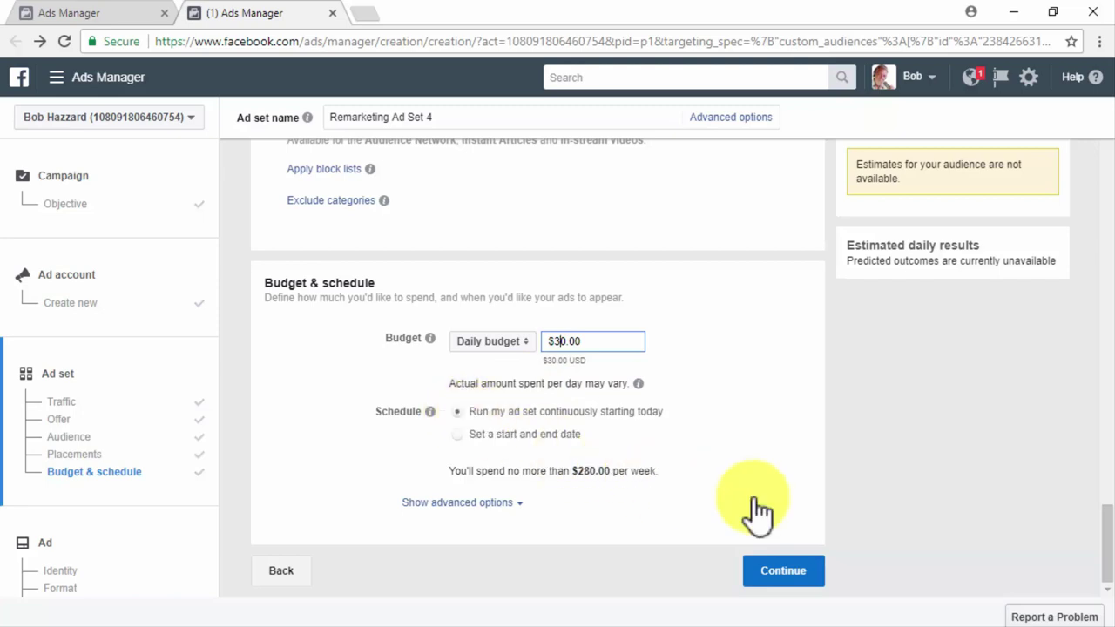
pyautogui.click(808, 580)
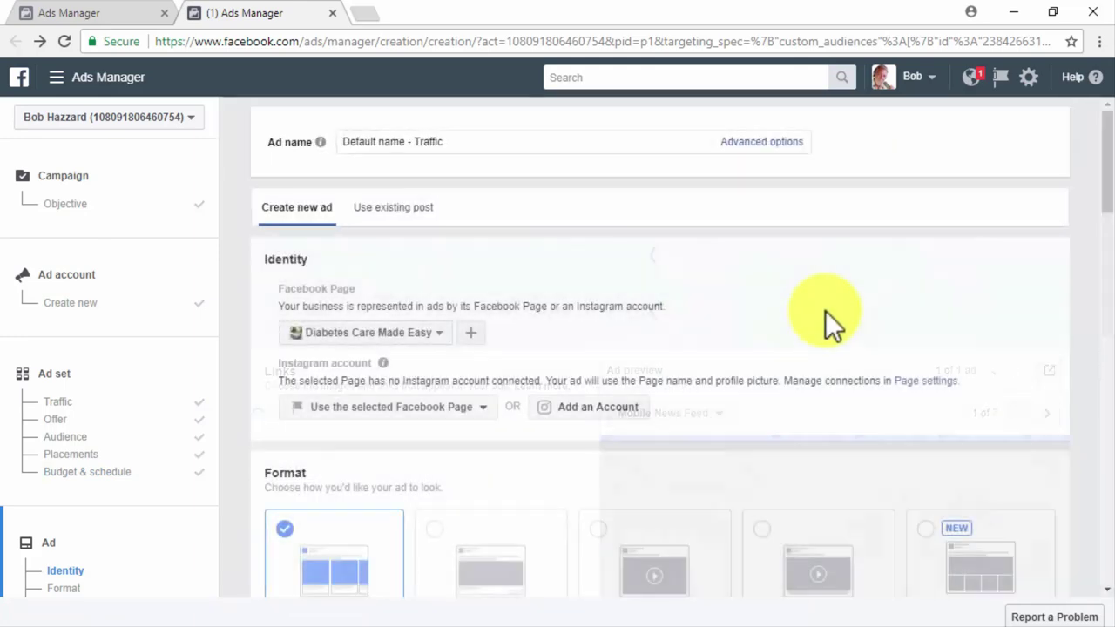
# Rename the ad to 'Remarketing Traffic 2'.
pyautogui.click(518, 138)
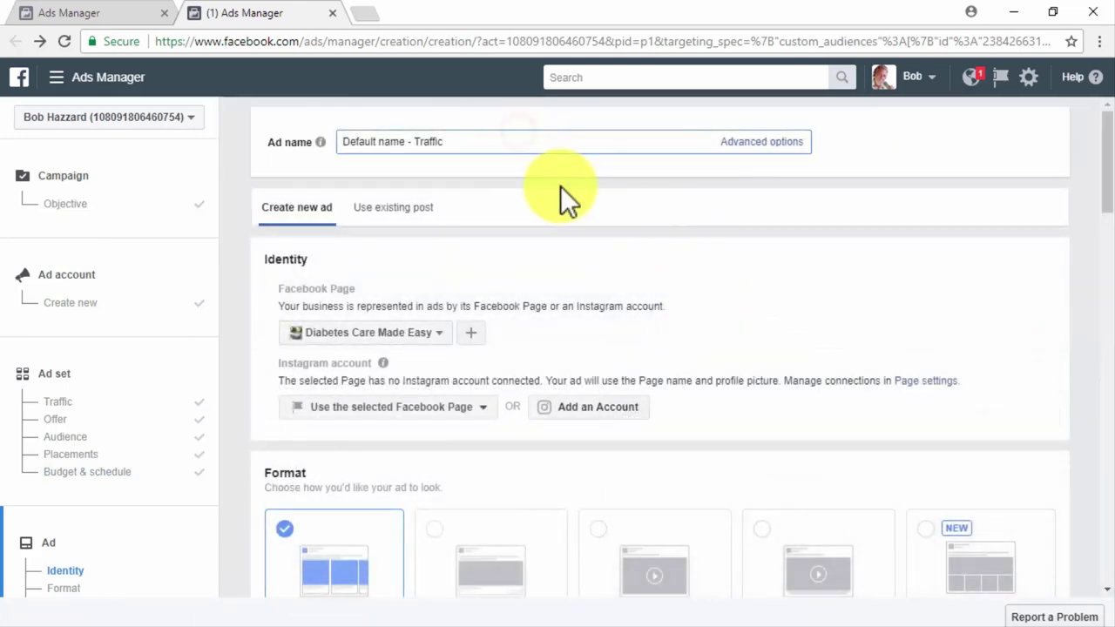
pyautogui.hotkey('ctrl', 'a')
pyautogui.write('Remarketing Traffic 2')
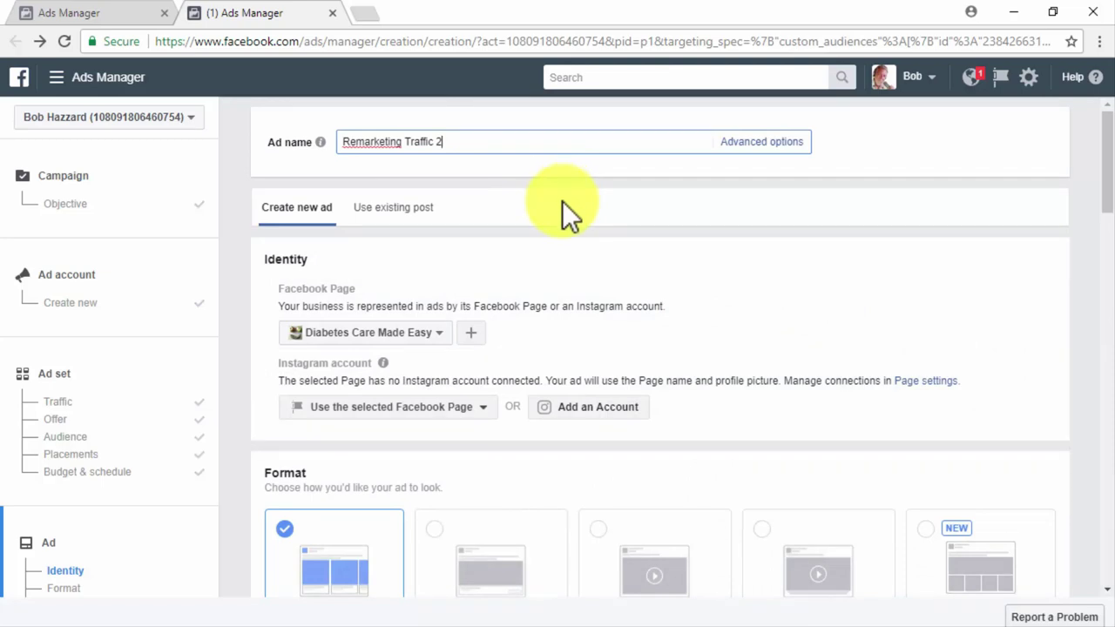
# Promote the existing Diabetes Care Made Easy post 'Staying Healthy, Just Made Easier'.
pyautogui.click(415, 209)
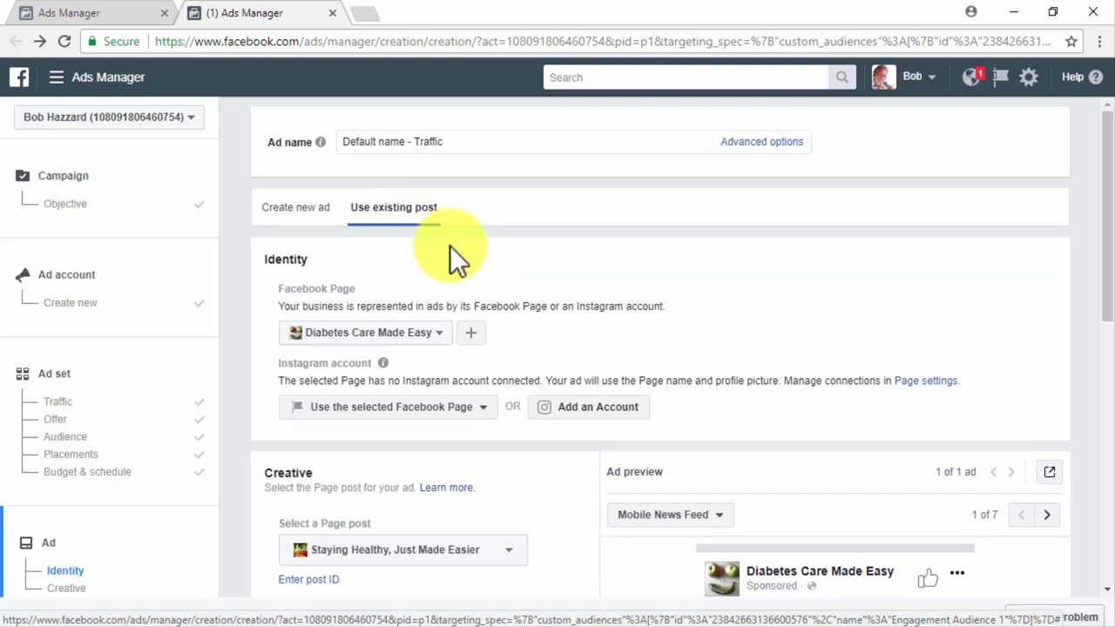
pyautogui.click(441, 336)
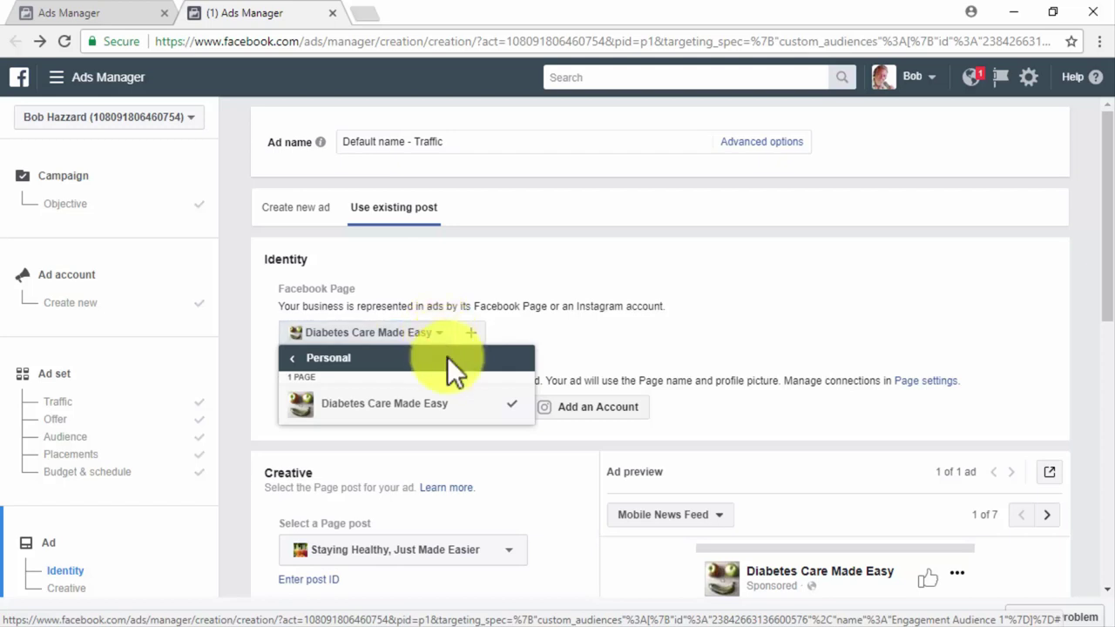
pyautogui.click(473, 405)
pyautogui.scroll(-2, 542, 469)
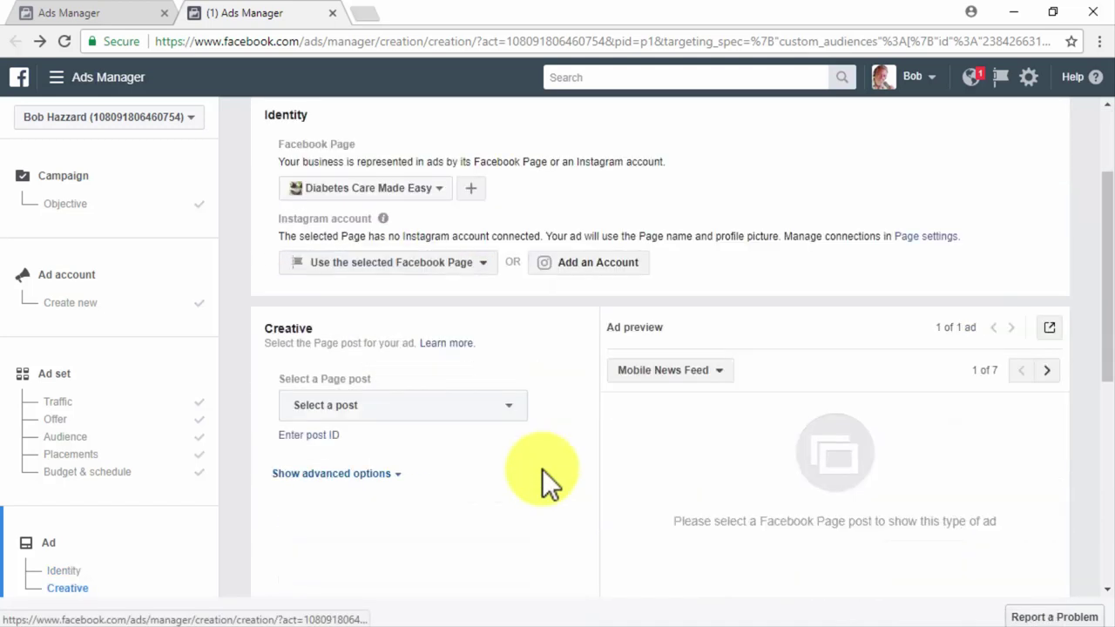
pyautogui.click(488, 375)
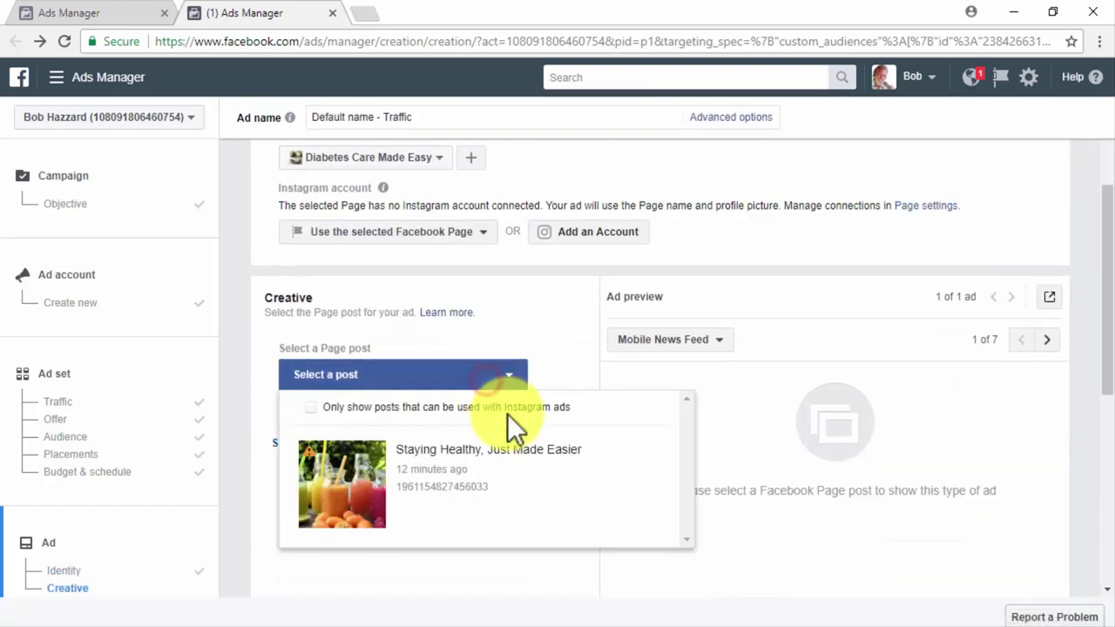
pyautogui.click(540, 484)
pyautogui.scroll(-2, 637, 418)
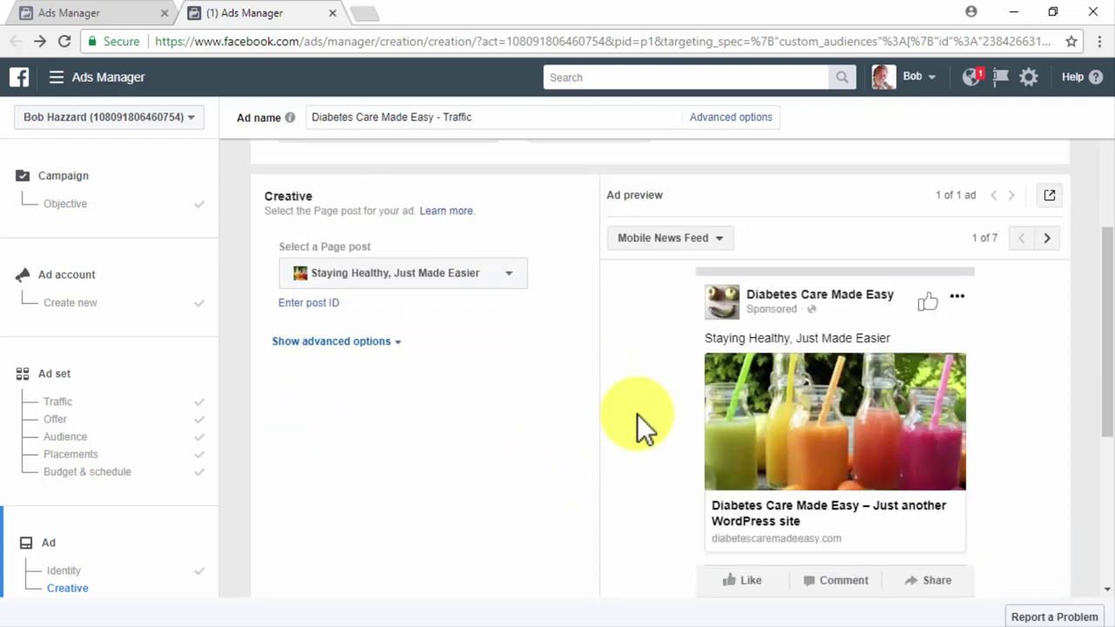
# Switch the ad preview to Desktop News Feed.
pyautogui.click(702, 165)
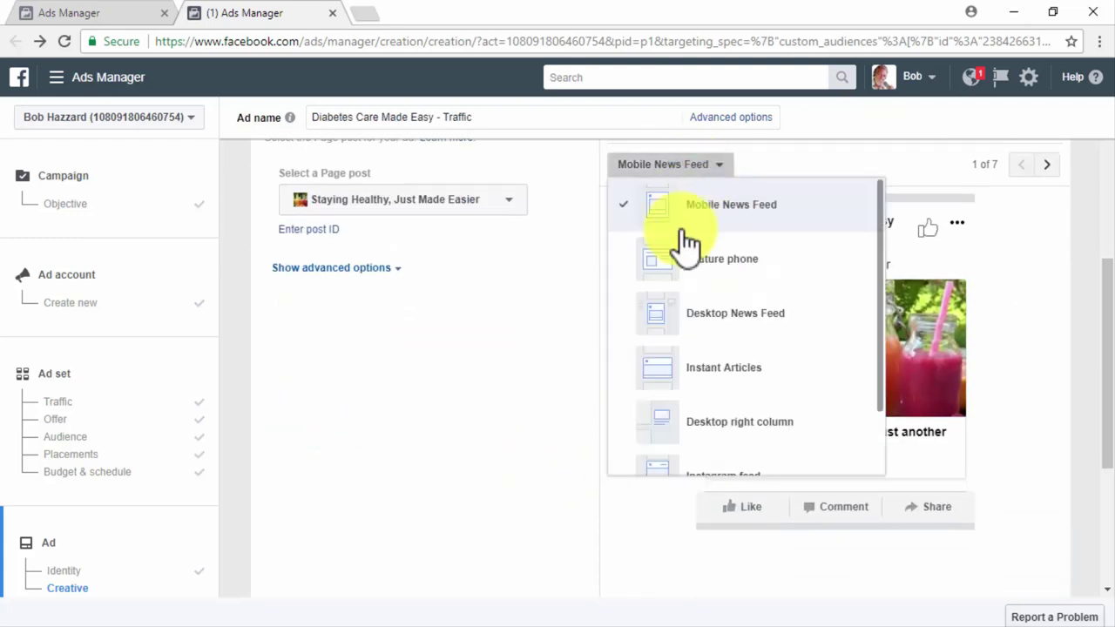
pyautogui.click(660, 317)
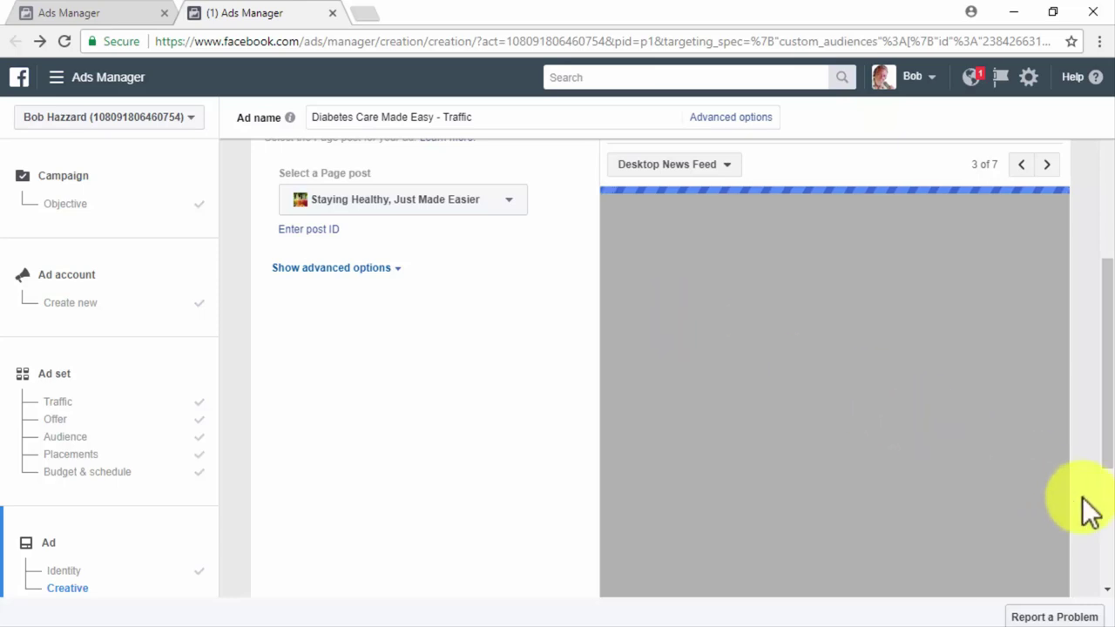
pyautogui.scroll(-3, 1085, 510)
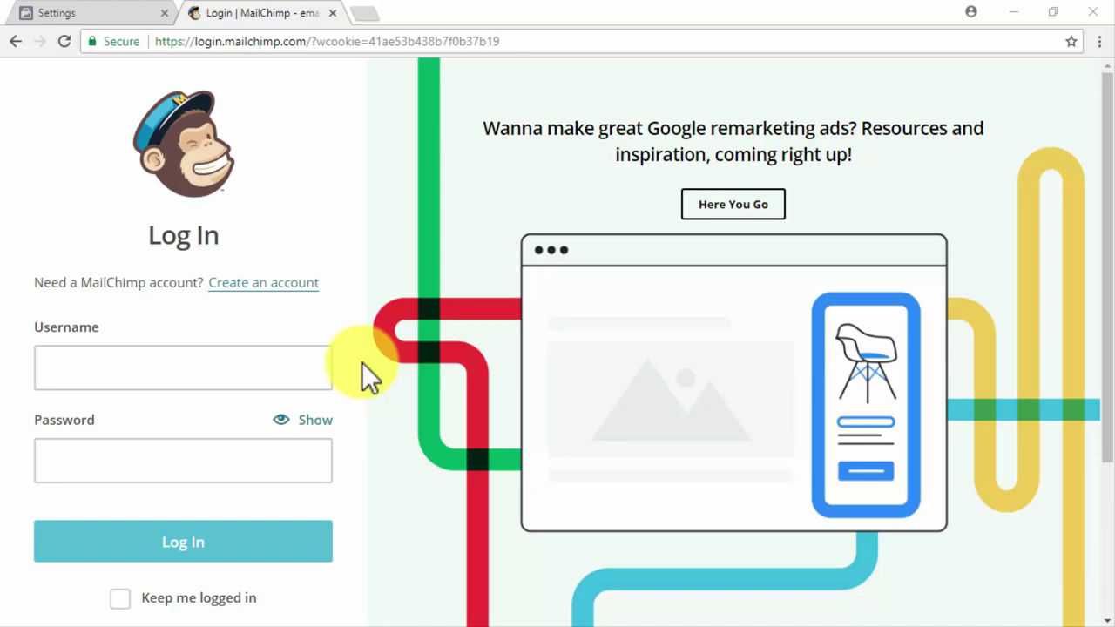
# Log in to MailChimp with the saved username and account password, then view the Lists page.
pyautogui.click(283, 372)
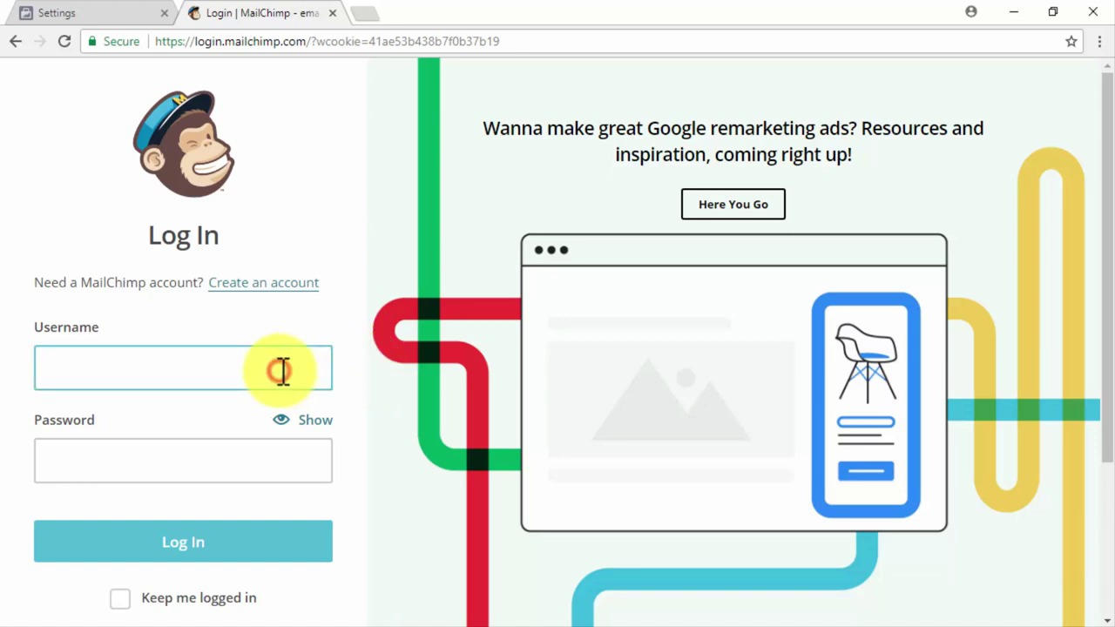
pyautogui.write('Jame')
pyautogui.press('Down')
pyautogui.press('Return')
pyautogui.click(312, 450)
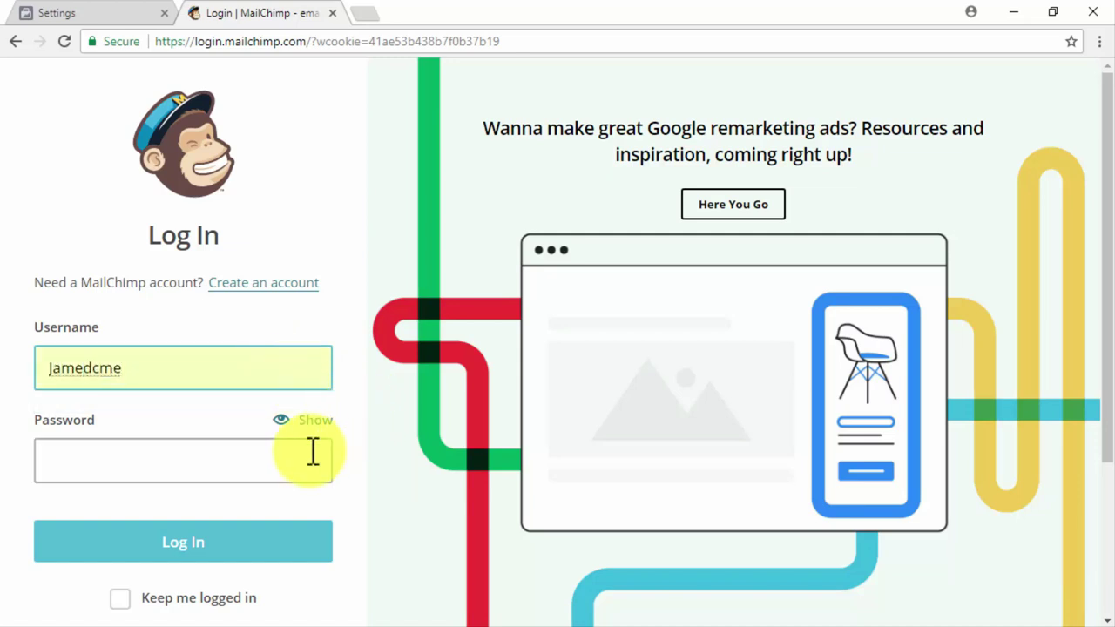
pyautogui.write('••••••')
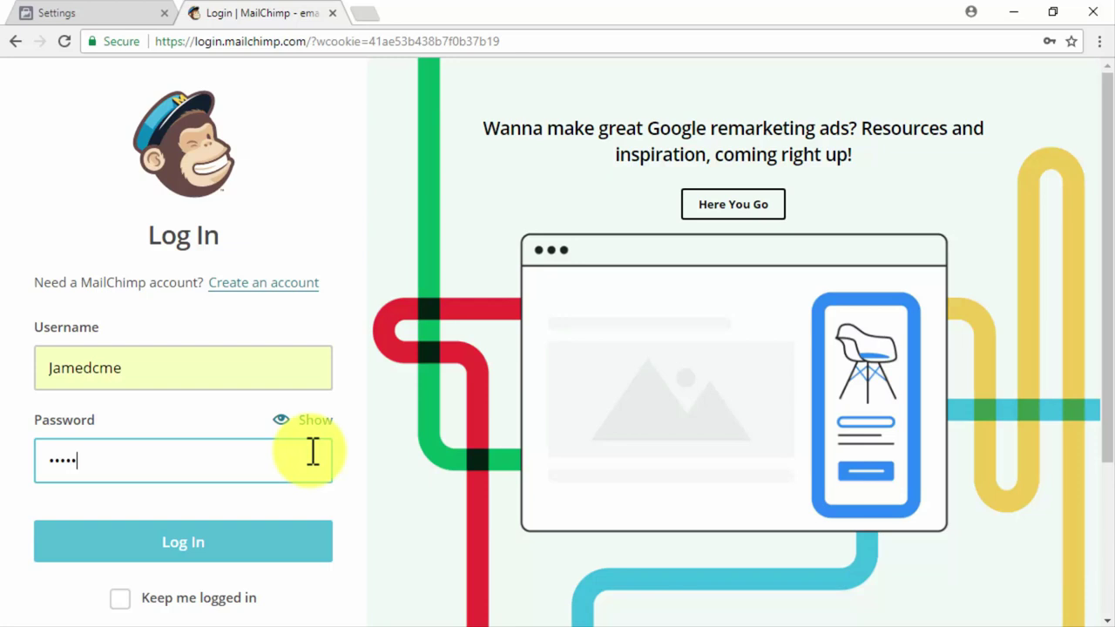
pyautogui.write('••')
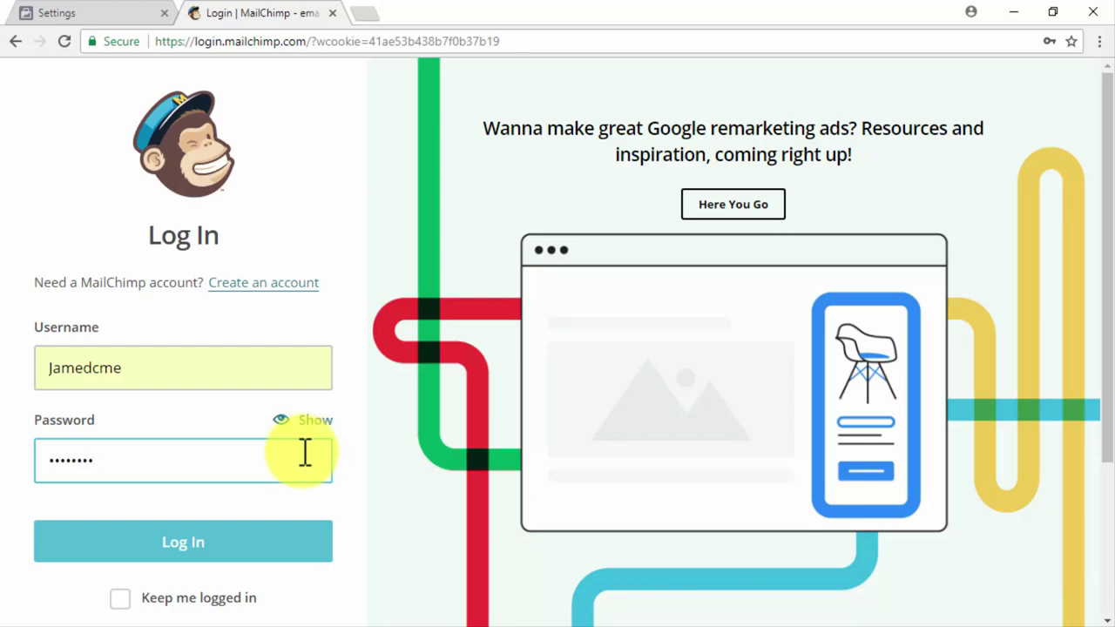
pyautogui.click(242, 542)
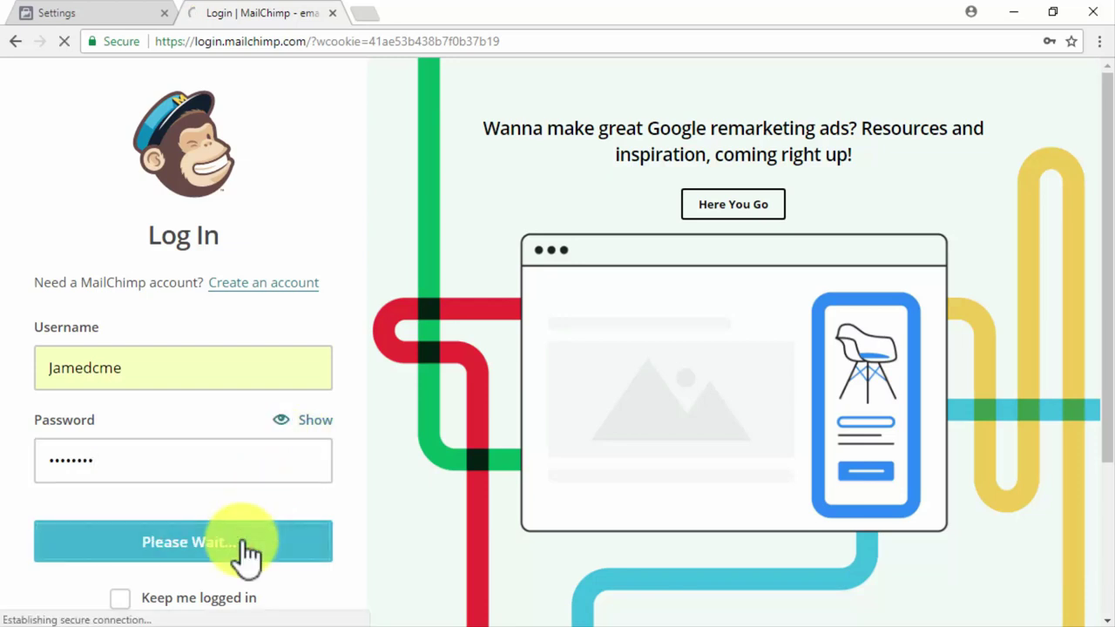
pyautogui.click(277, 91)
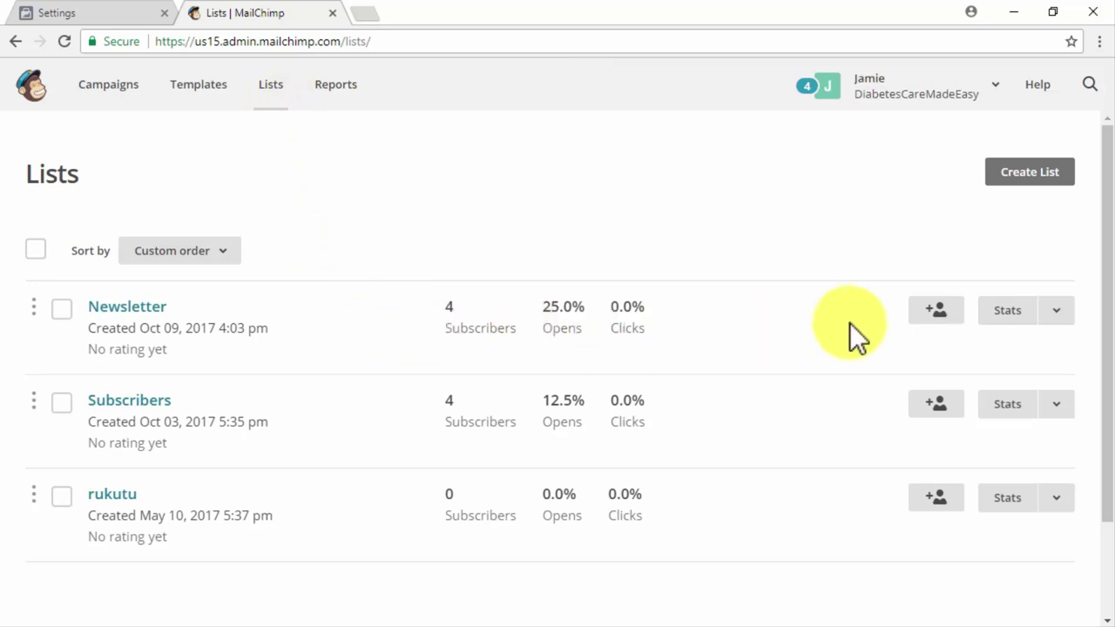
# View all contacts of the Newsletter list and start a new segment.
pyautogui.click(1063, 319)
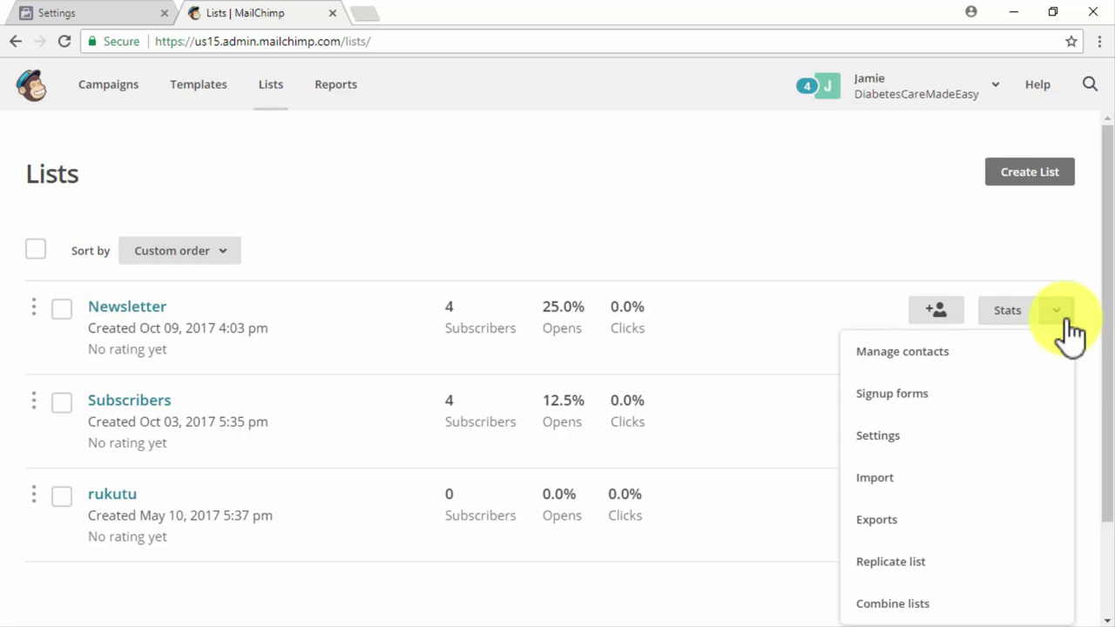
pyautogui.click(980, 352)
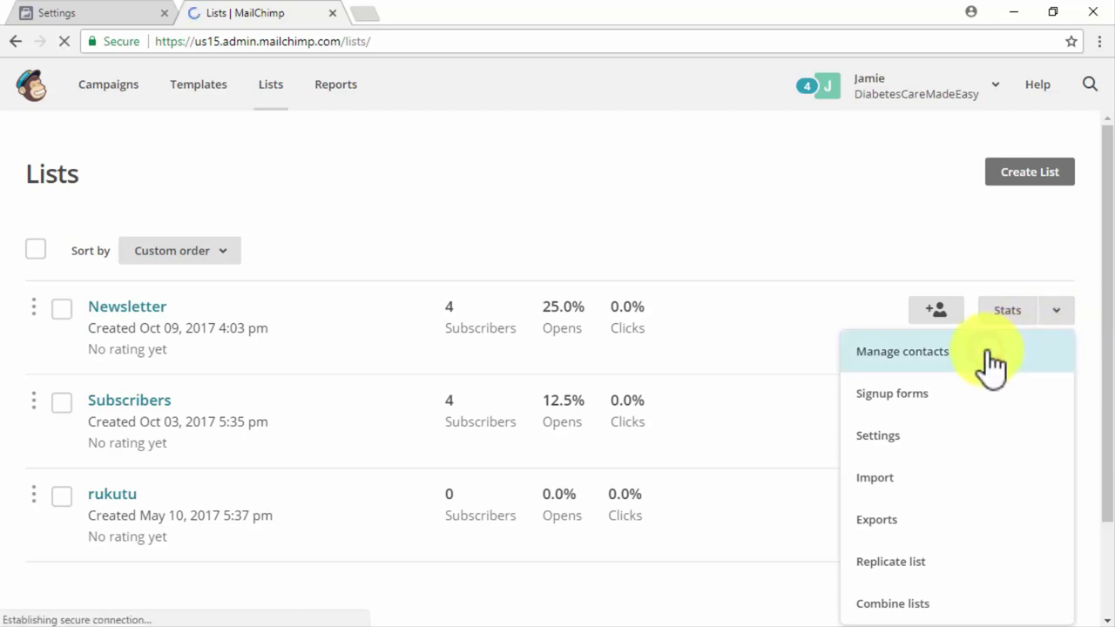
pyautogui.click(218, 288)
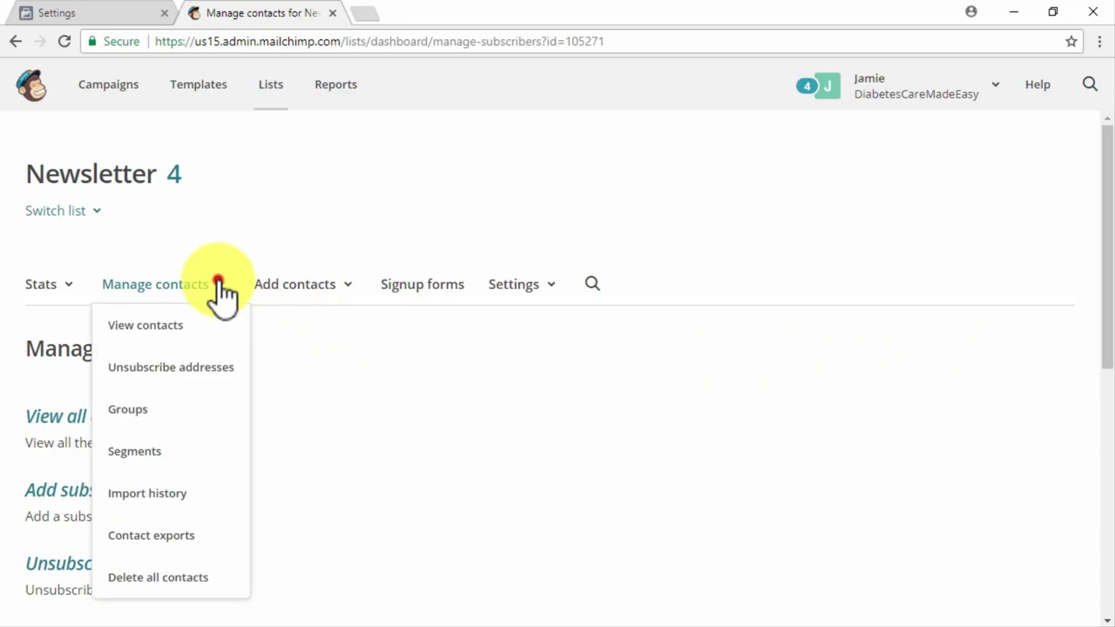
pyautogui.click(182, 323)
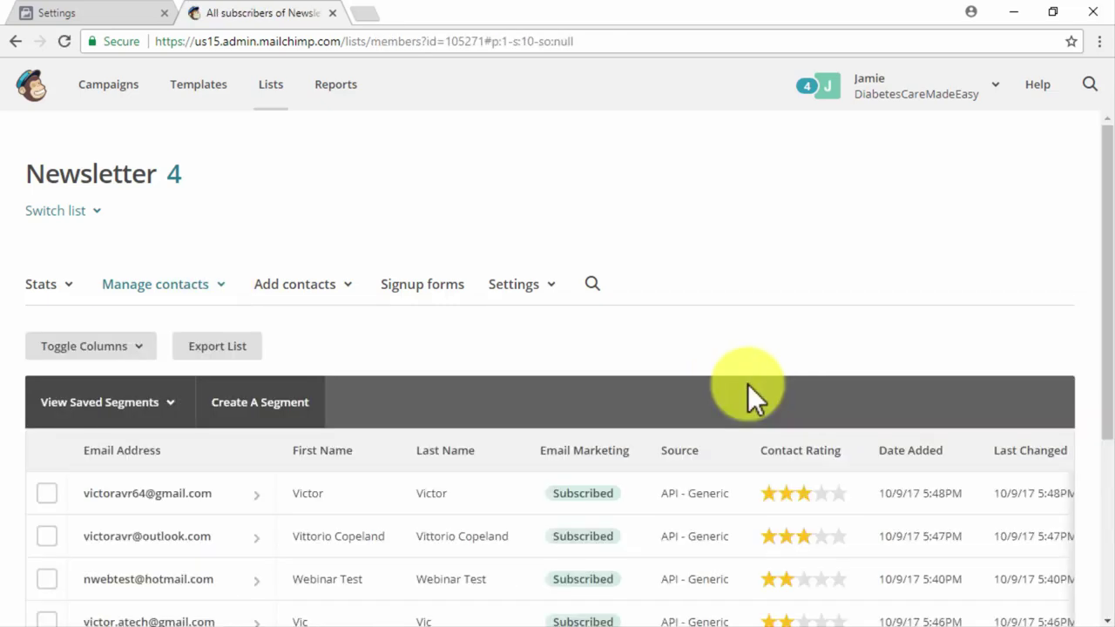
pyautogui.click(306, 401)
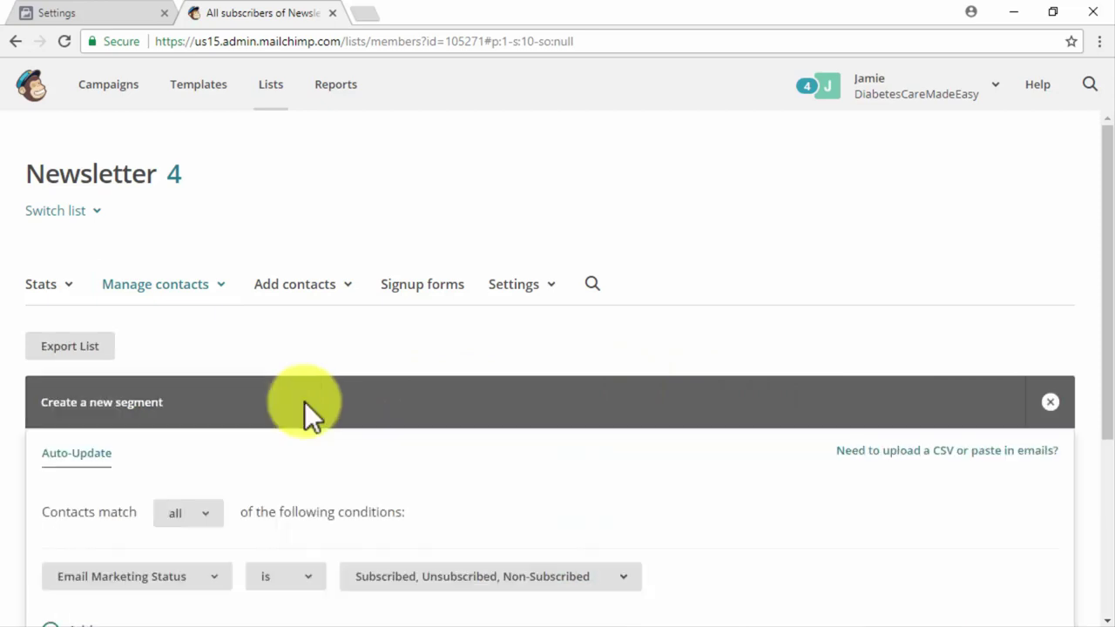
# Set the segment to match all: Campaign Activity did not open All of the Last 5 Campaigns, and preview it.
pyautogui.click(214, 512)
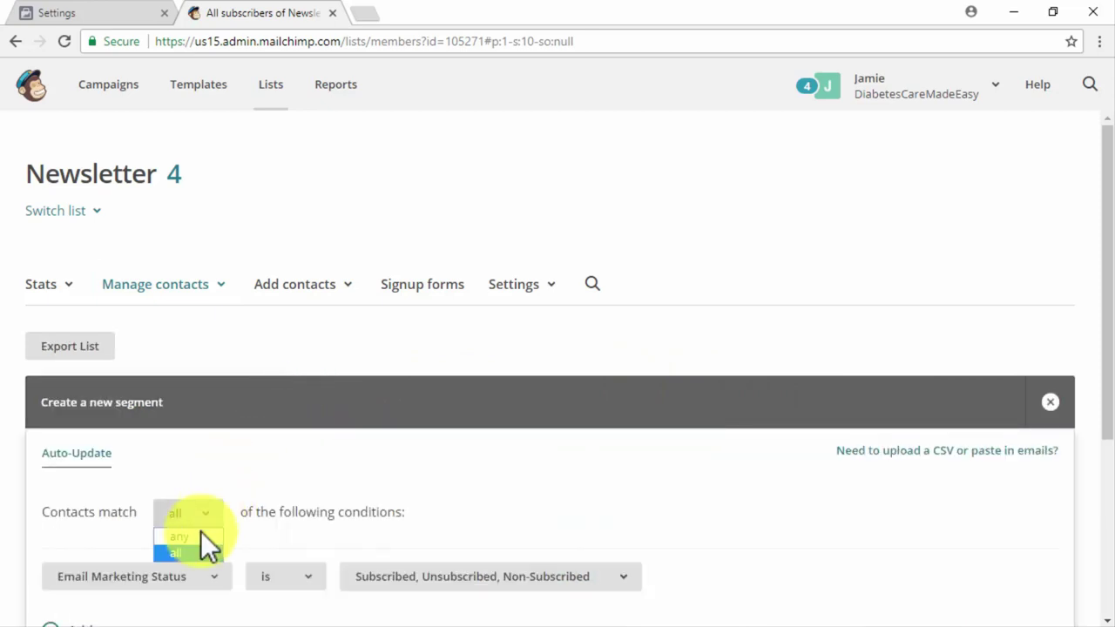
pyautogui.click(190, 550)
pyautogui.scroll(-2, 191, 546)
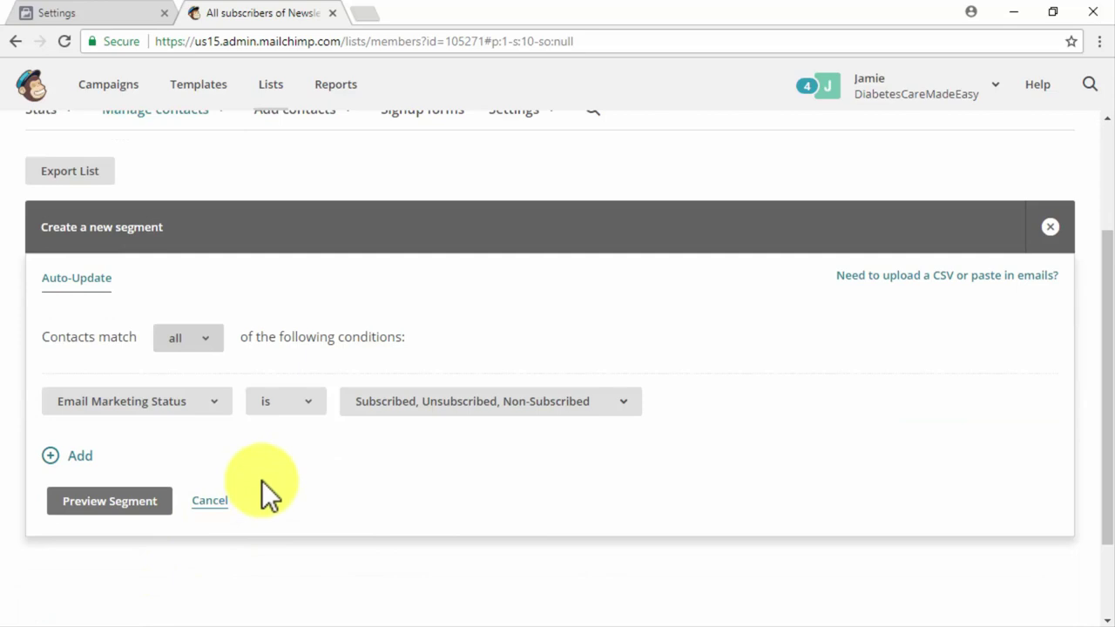
pyautogui.click(190, 403)
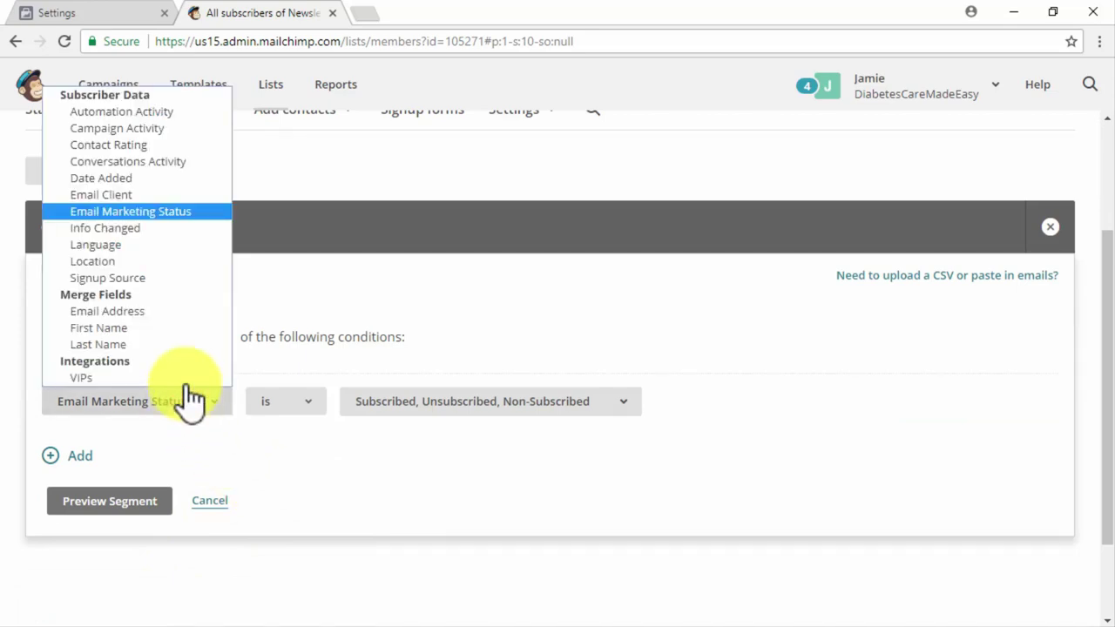
pyautogui.click(157, 128)
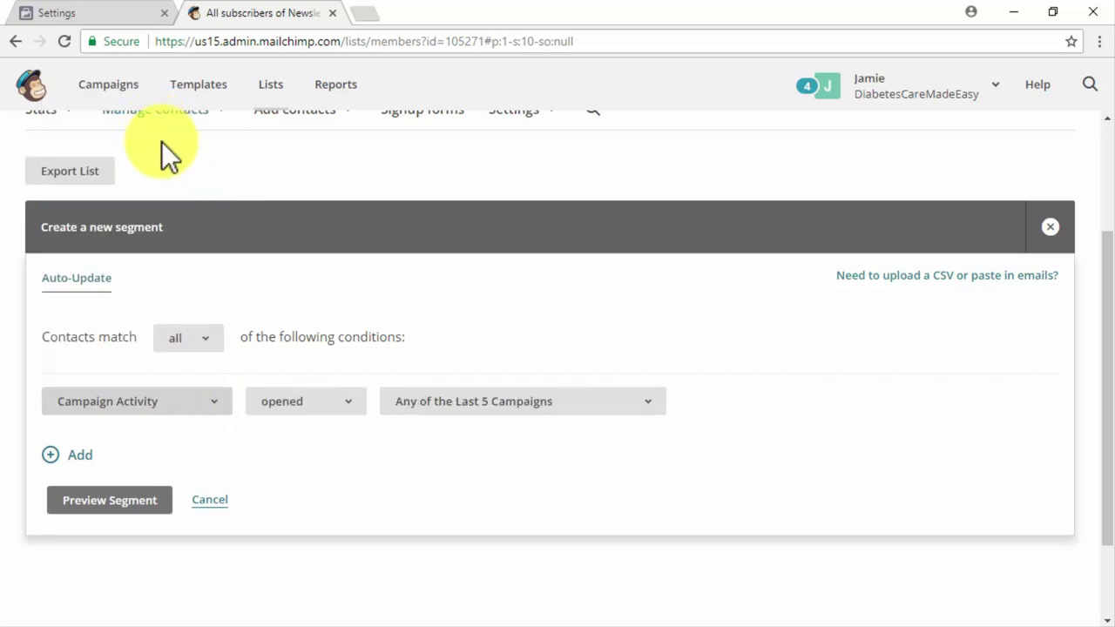
pyautogui.click(334, 403)
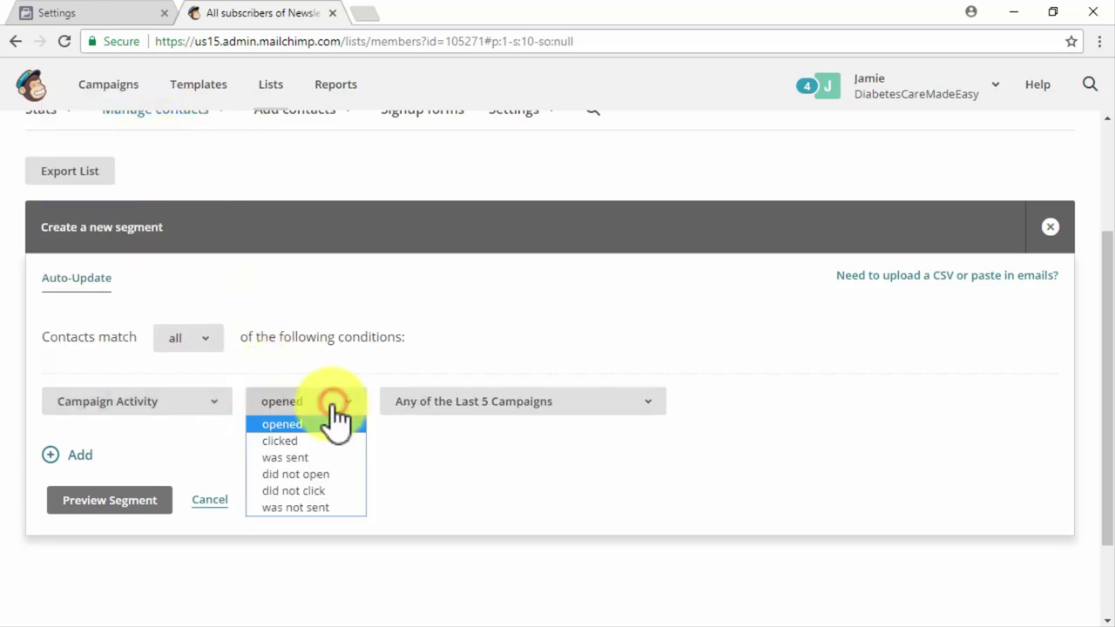
pyautogui.click(297, 473)
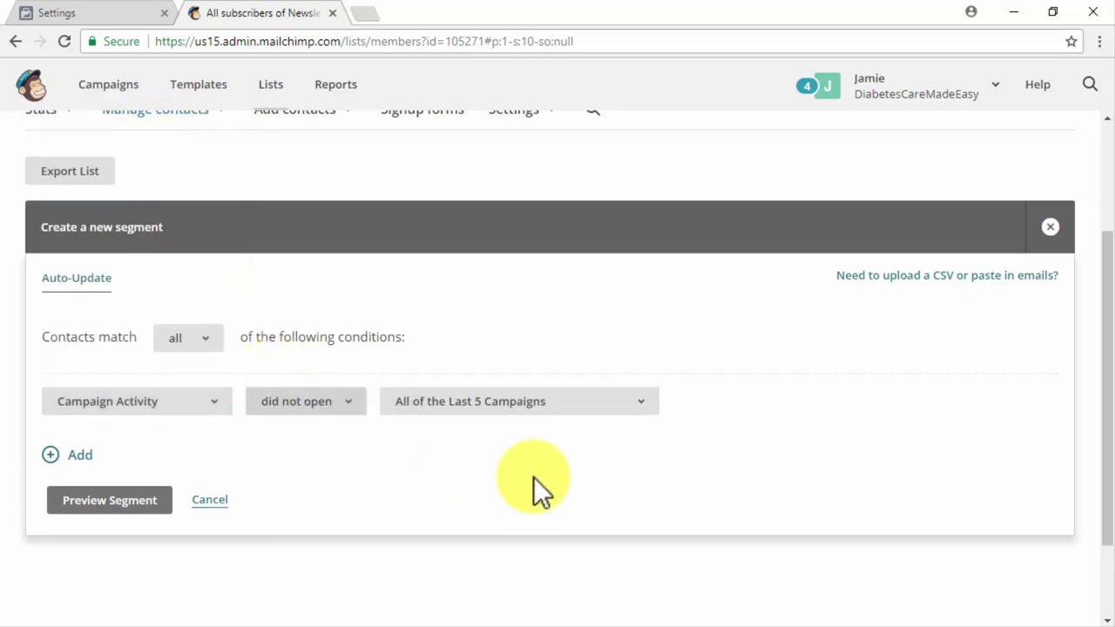
pyautogui.click(642, 406)
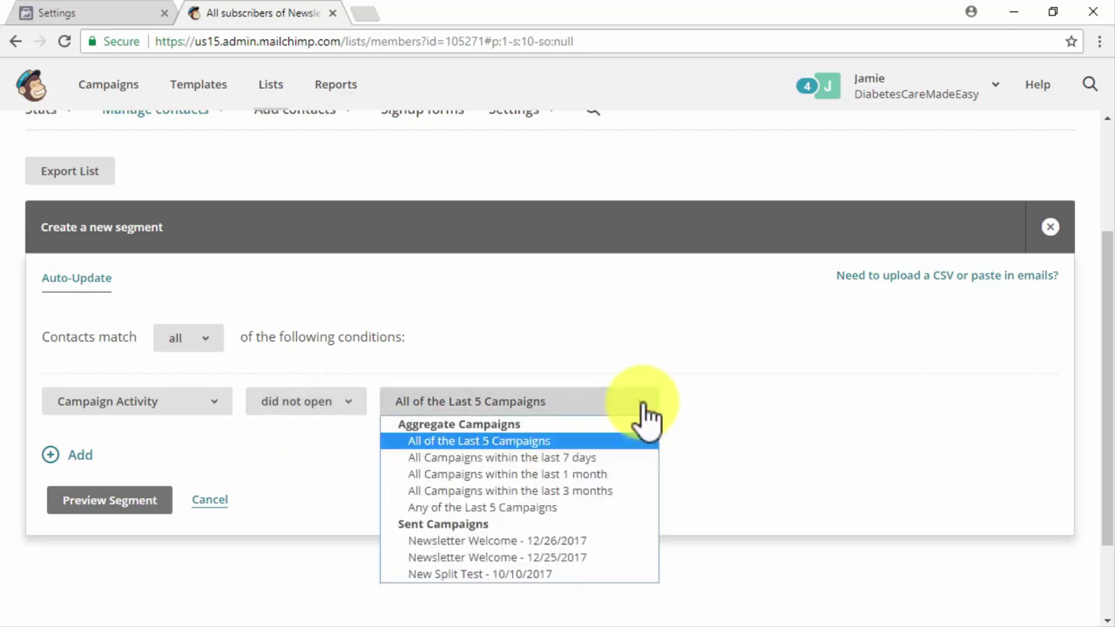
pyautogui.click(547, 445)
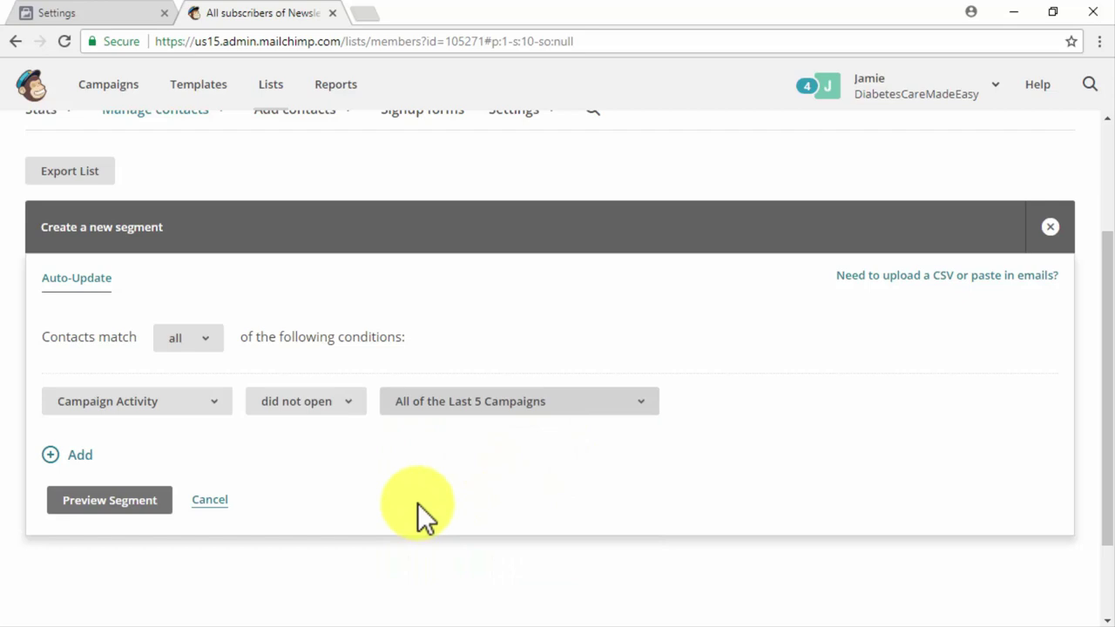
pyautogui.click(157, 507)
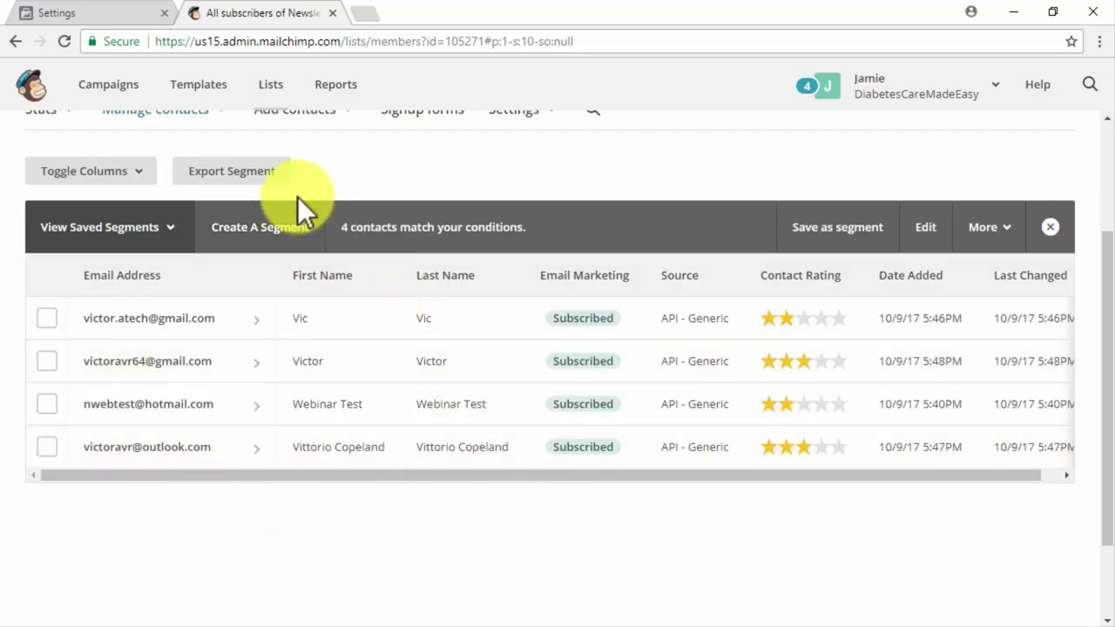
# Export the non-opener segment as CSV, open the downloaded zip, and return to Facebook.
pyautogui.click(267, 175)
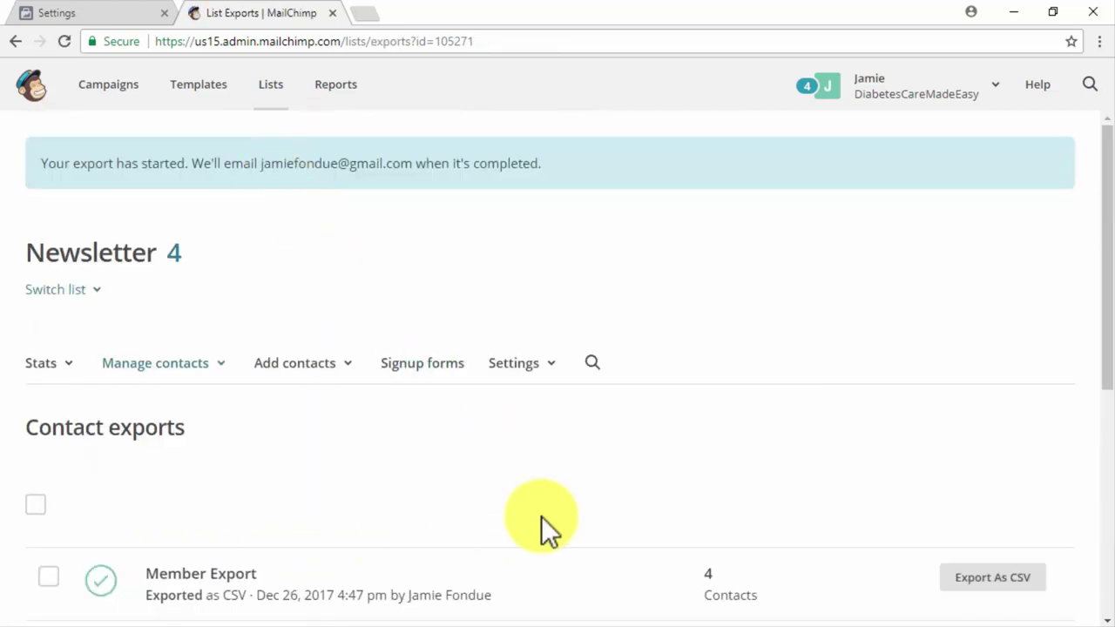
pyautogui.scroll(-2, 583, 529)
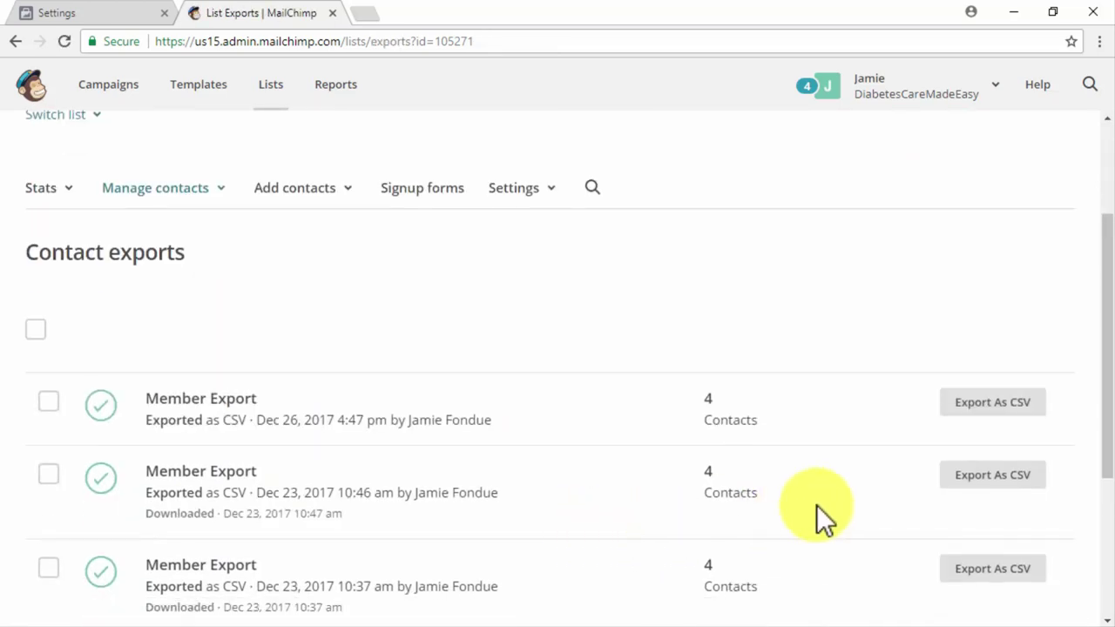
pyautogui.click(982, 413)
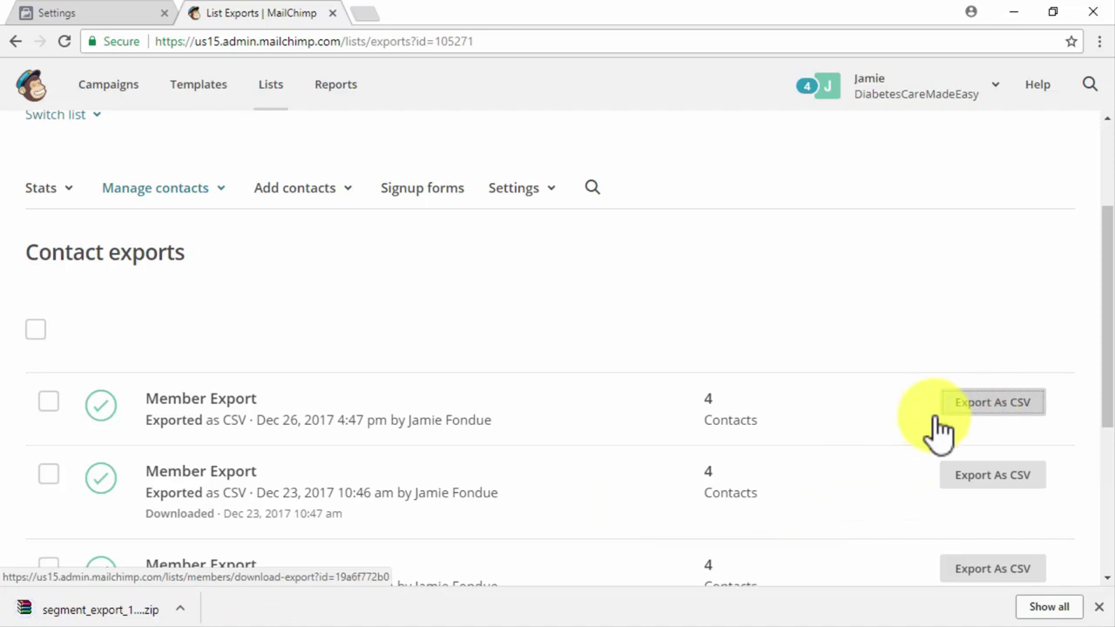
pyautogui.click(118, 609)
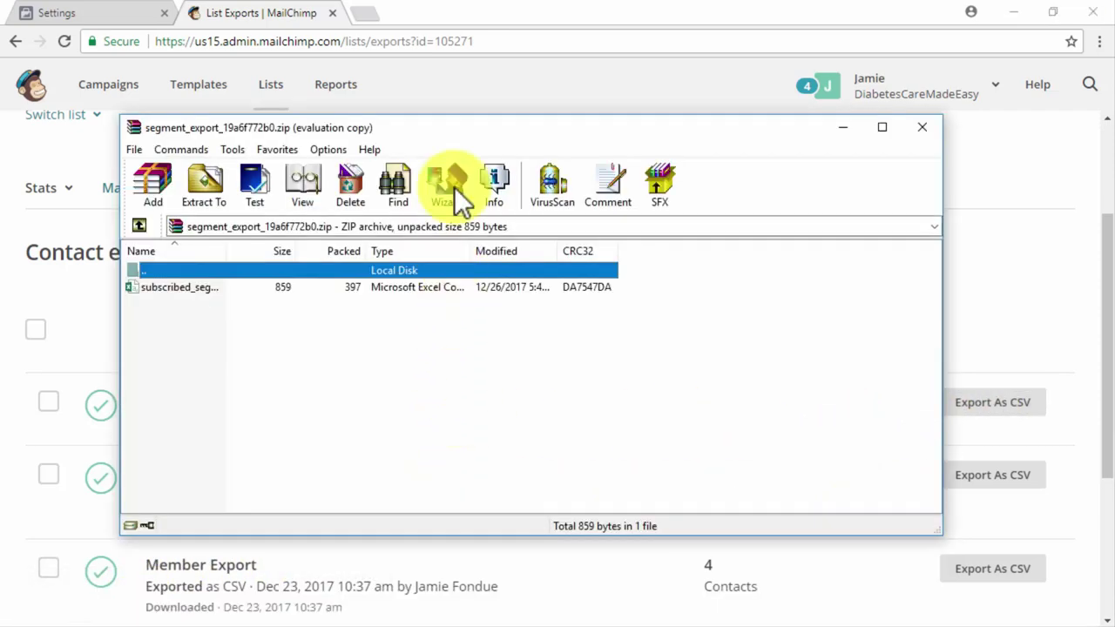
pyautogui.click(455, 186)
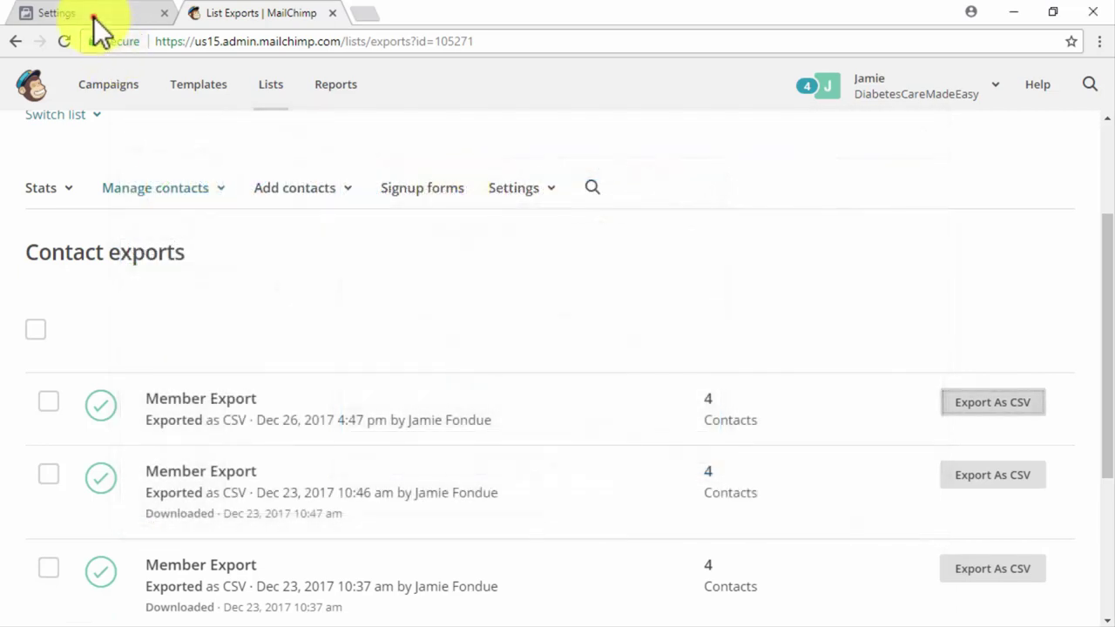
pyautogui.click(94, 16)
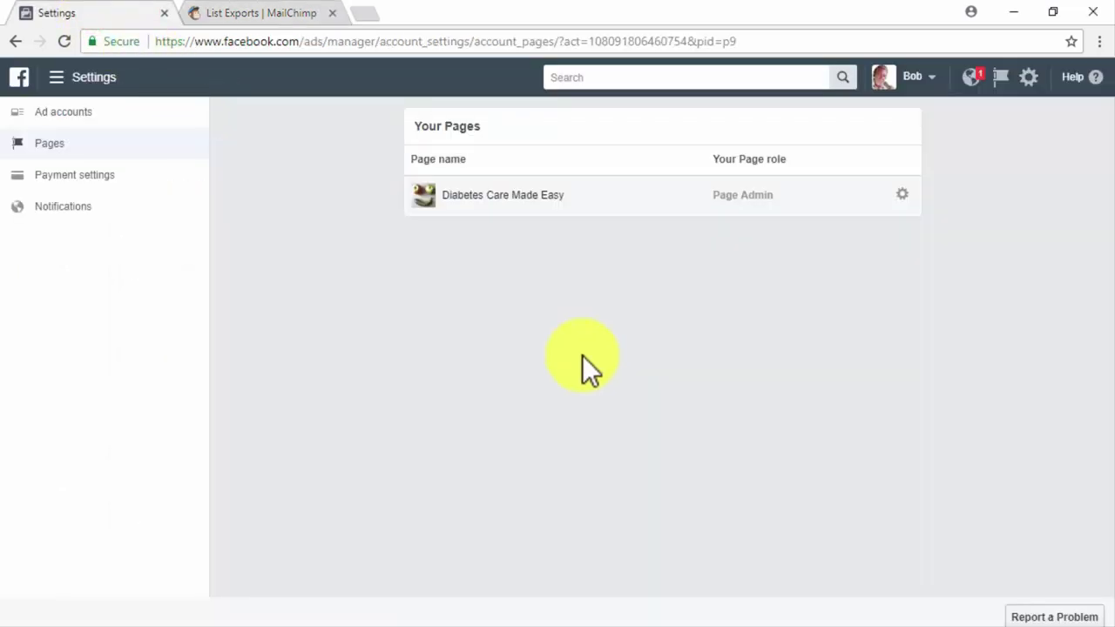
# Under Audiences, start a Custom Audience from a customer file, adding customers from your own file.
pyautogui.click(84, 80)
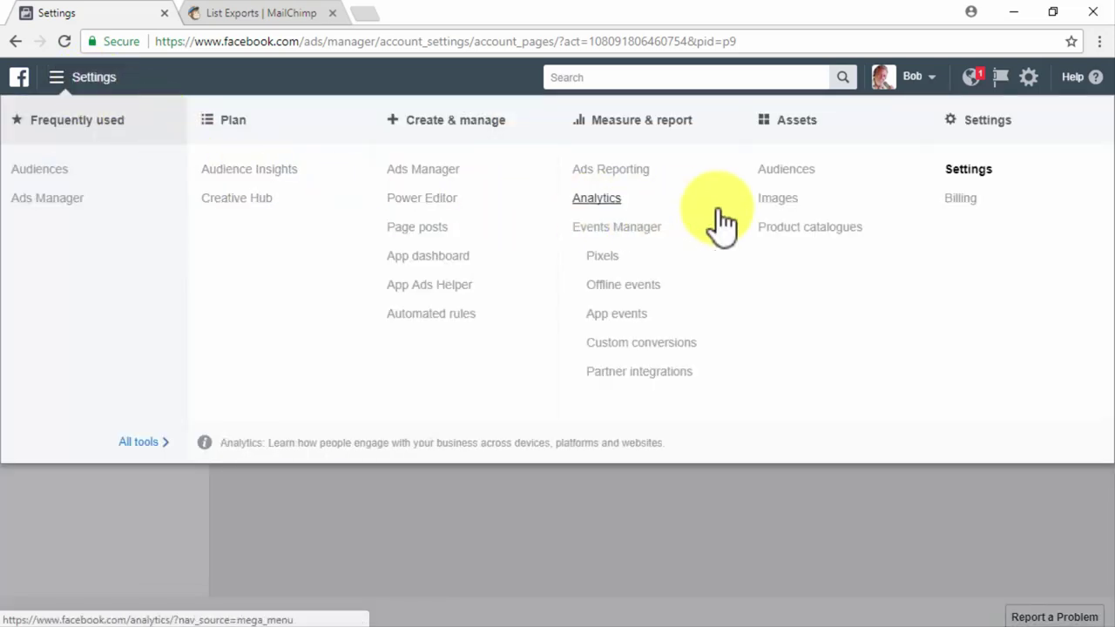
pyautogui.click(779, 185)
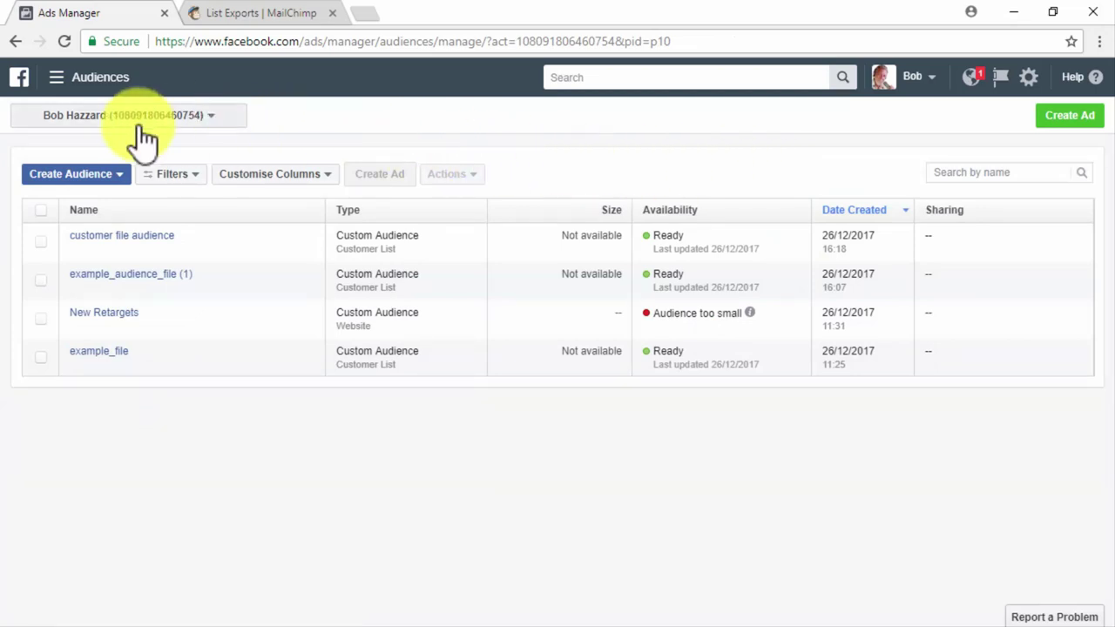
pyautogui.click(115, 179)
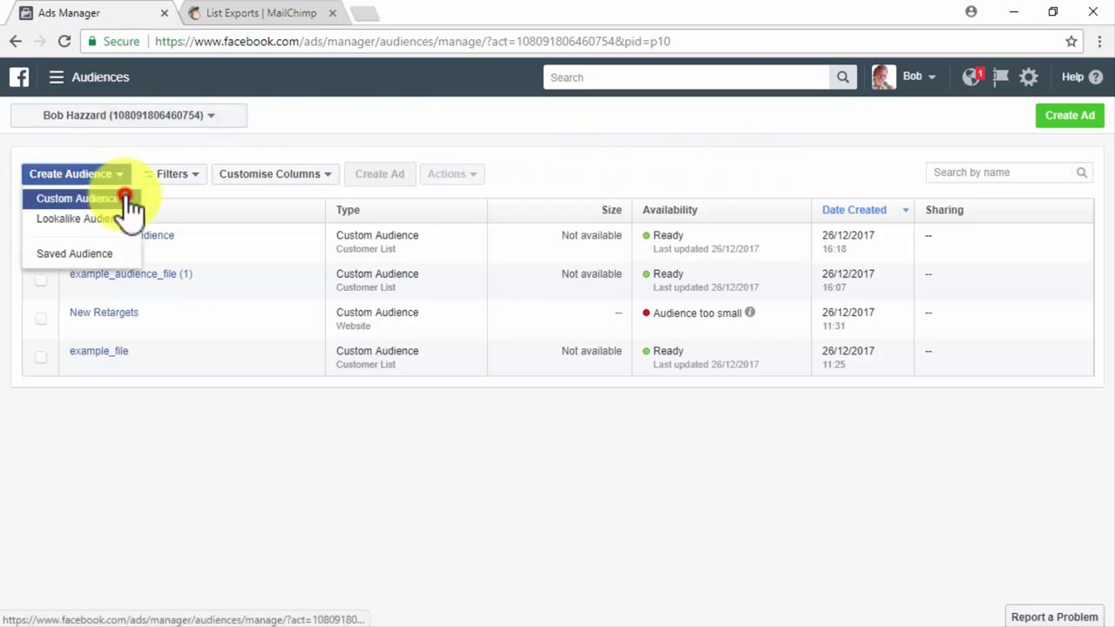
pyautogui.click(130, 202)
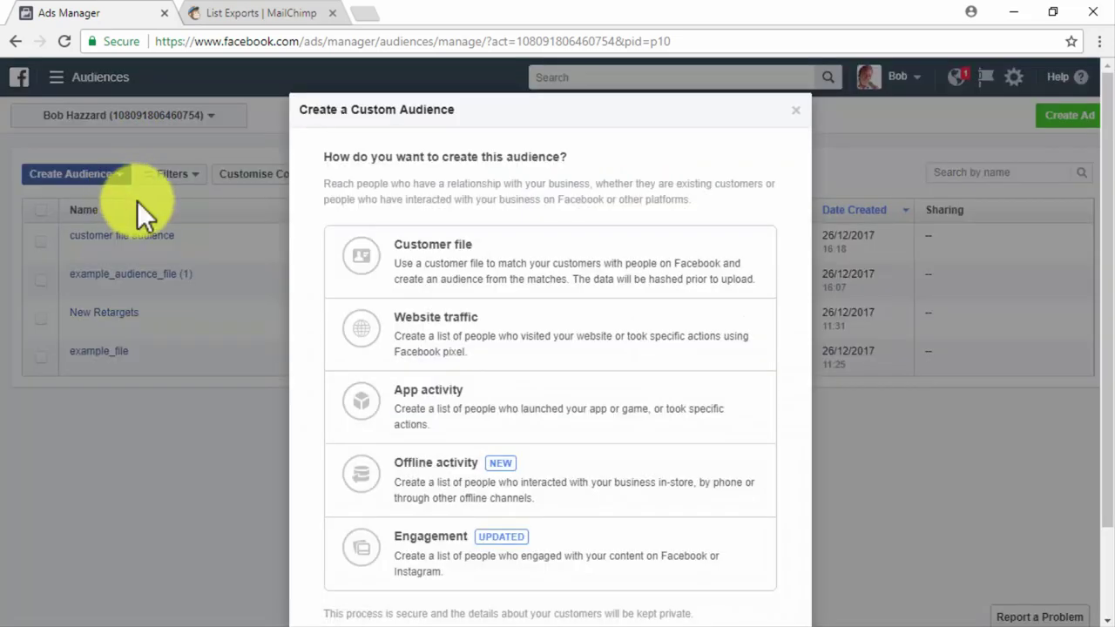
pyautogui.click(772, 272)
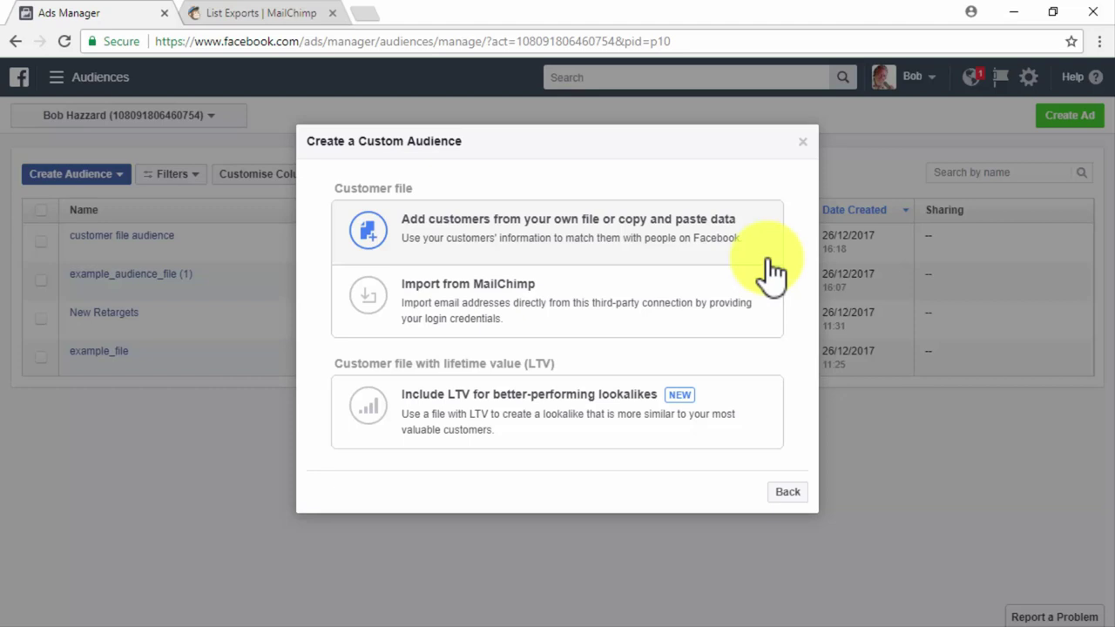
pyautogui.click(772, 275)
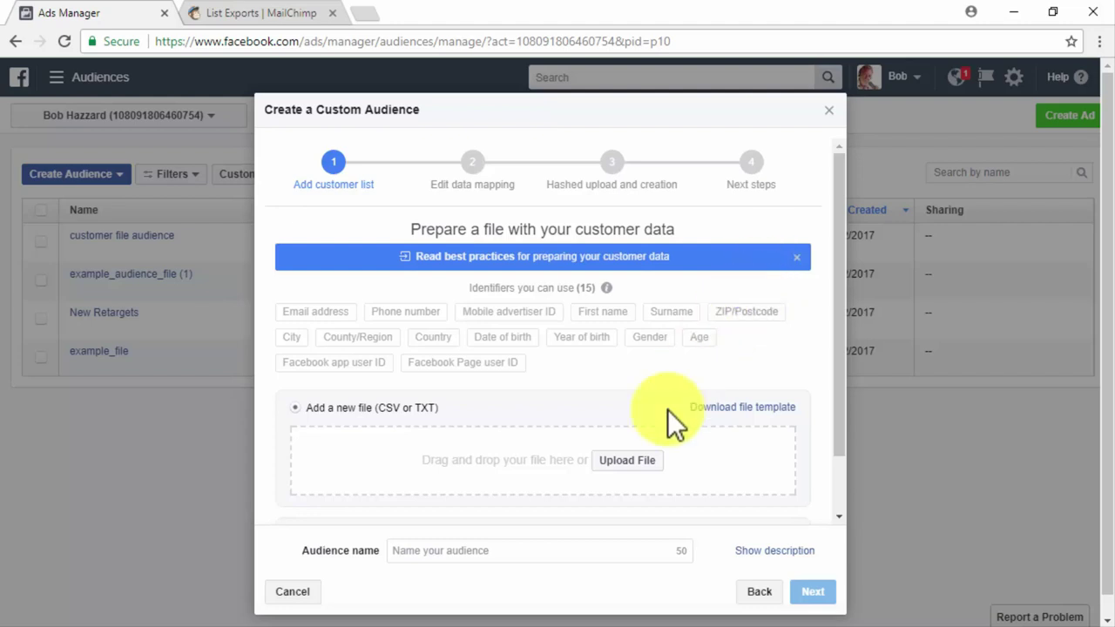
# Upload the subscribed segment export CSV as the customer list.
pyautogui.click(643, 460)
pyautogui.click(644, 456)
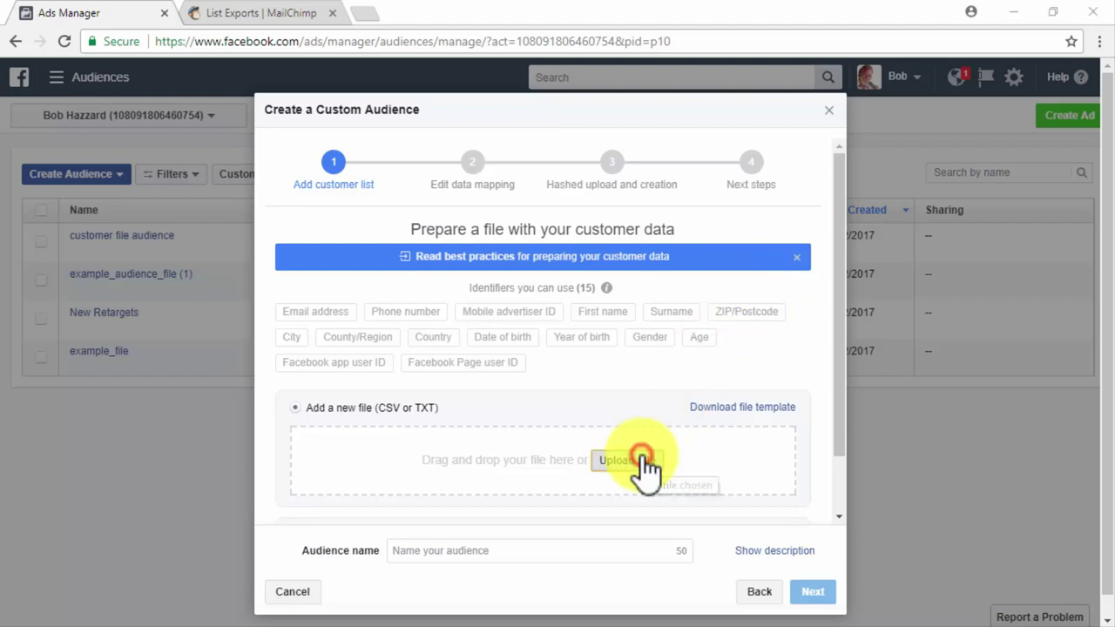
pyautogui.doubleClick(822, 173)
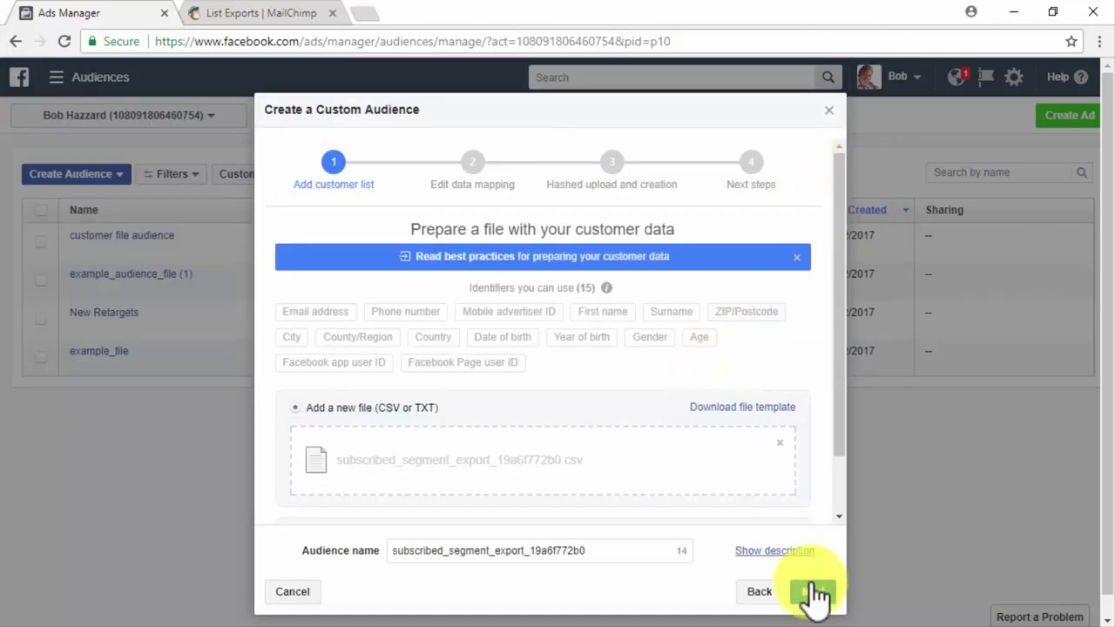
pyautogui.click(814, 592)
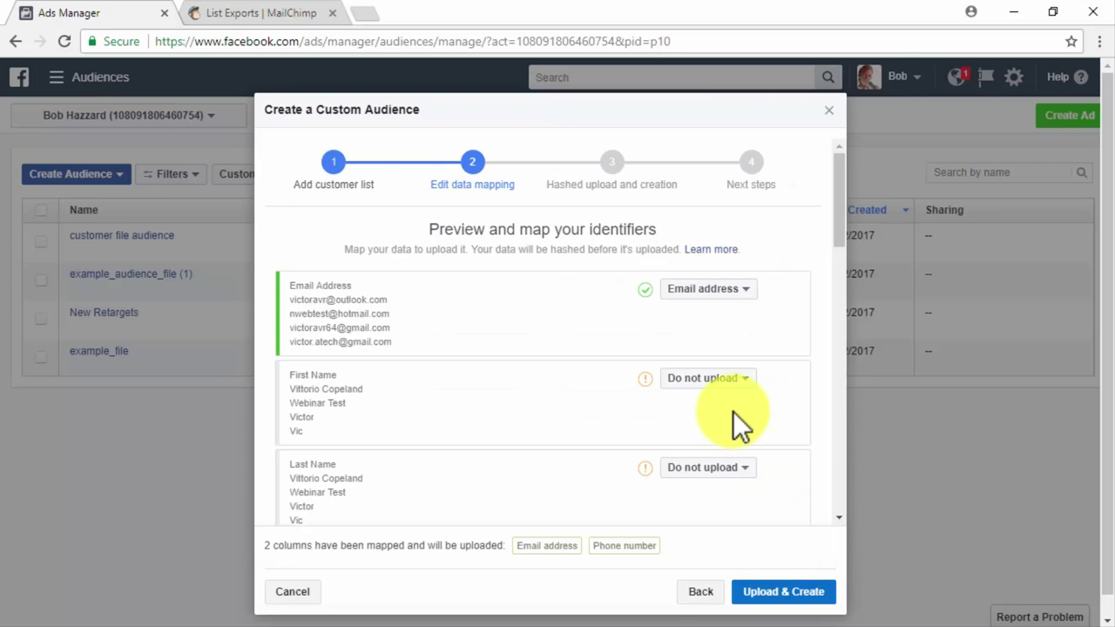
# Set the LEID column to Do not upload and create the audience mapped on email only.
pyautogui.scroll(-4, 732, 411)
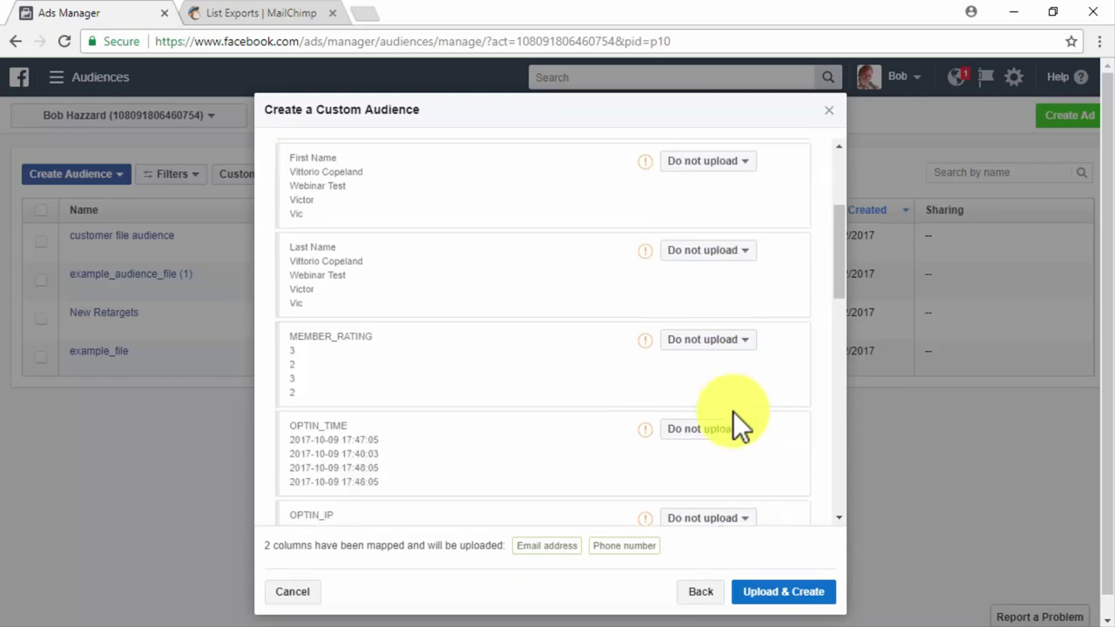
pyautogui.scroll(-8, 732, 417)
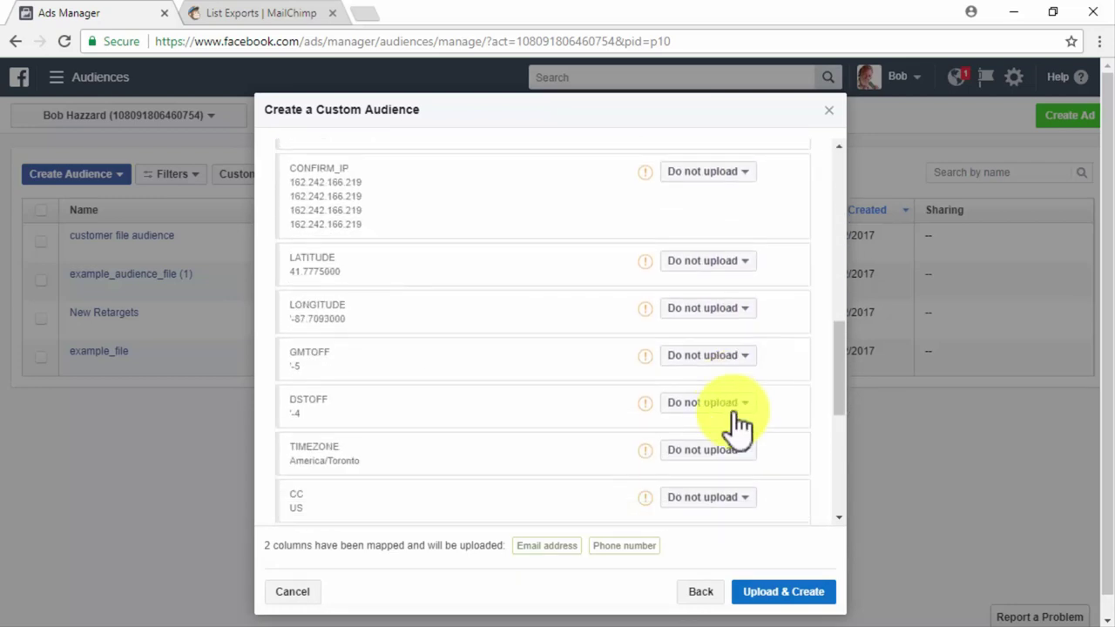
pyautogui.scroll(-3, 737, 427)
pyautogui.click(737, 290)
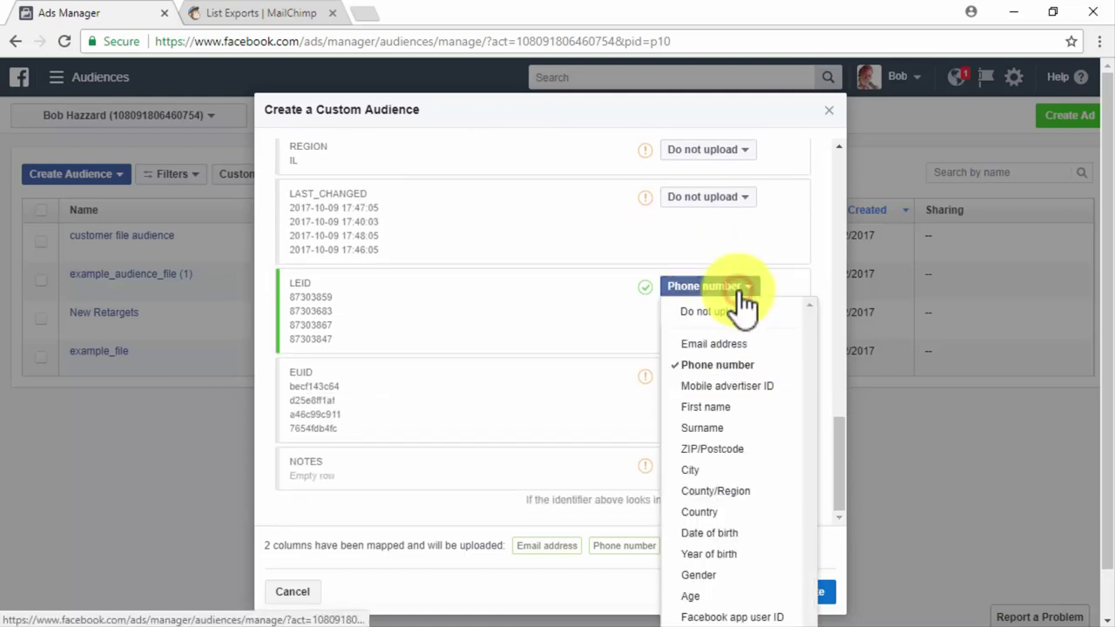
pyautogui.click(737, 311)
pyautogui.scroll(6, 737, 312)
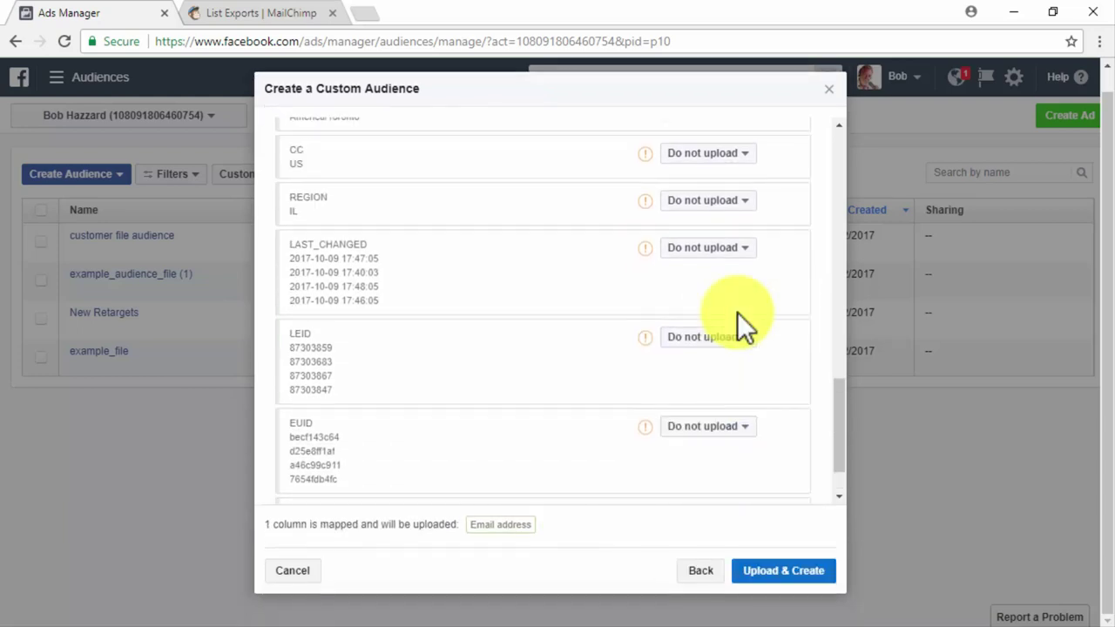
pyautogui.scroll(8, 737, 313)
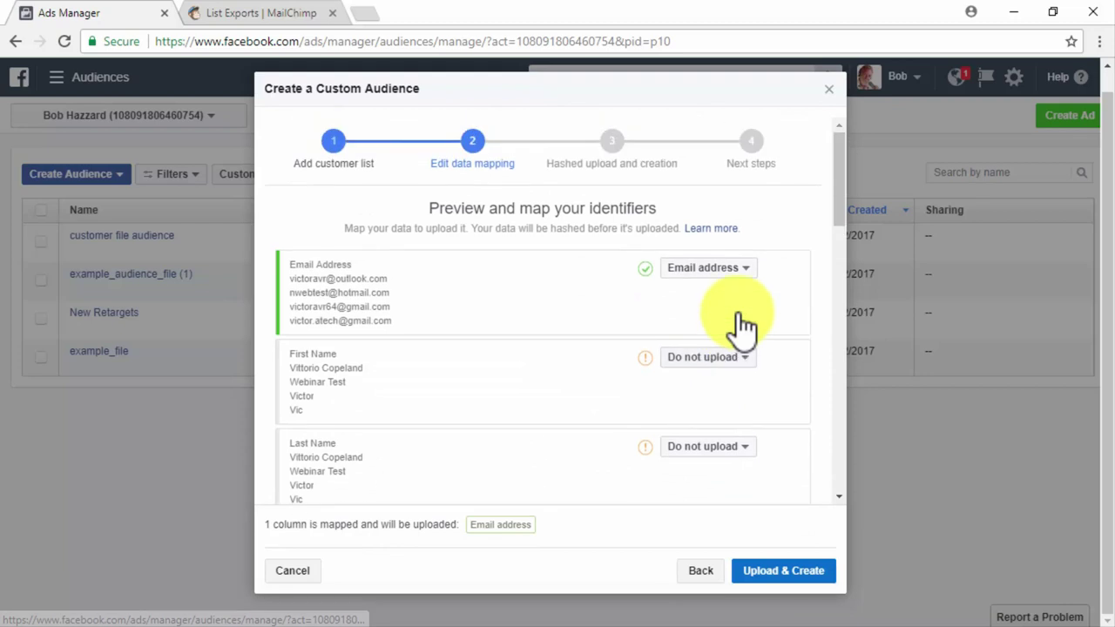
pyautogui.click(808, 565)
pyautogui.click(771, 480)
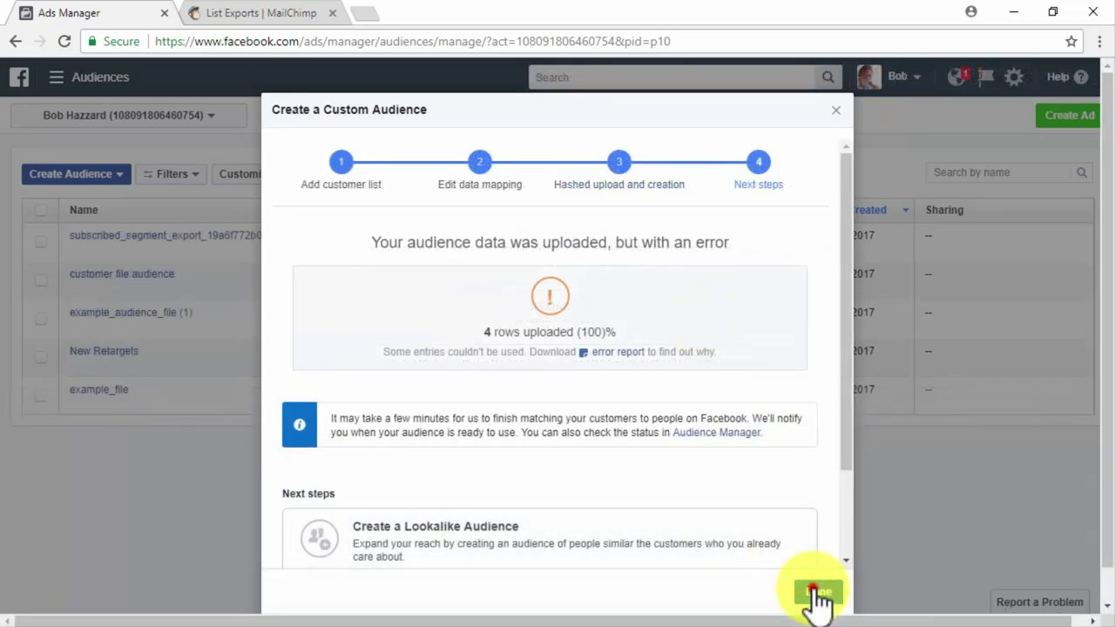
pyautogui.click(812, 593)
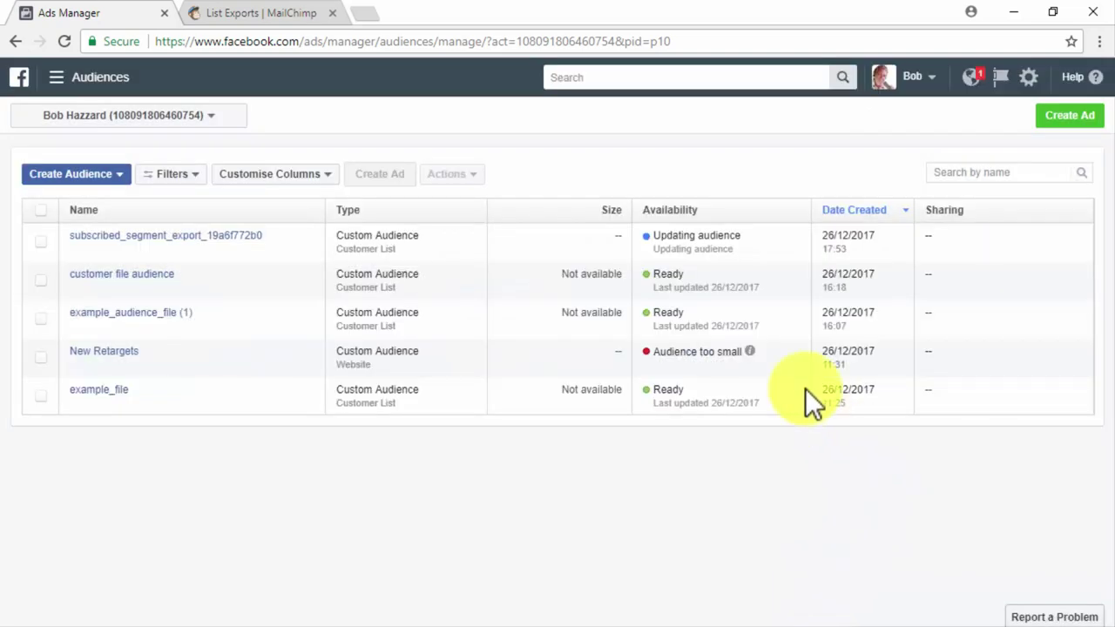